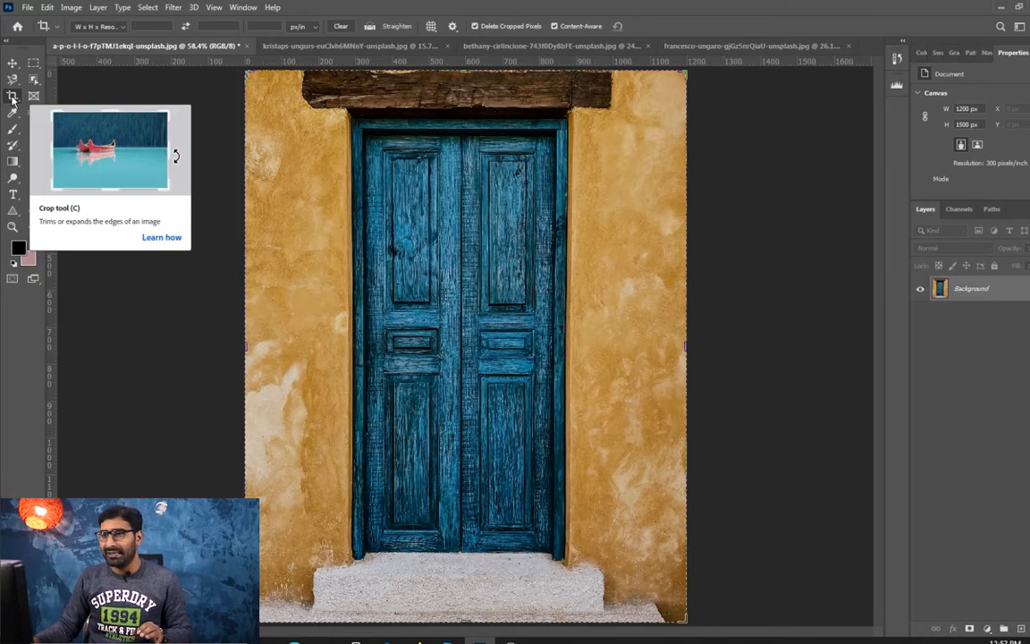
Crop both sides of the door photo to 872 px wide at full height with the Crop Tool, and undo the crop.
{"action": "right_click", "coordinate": [12, 100]}
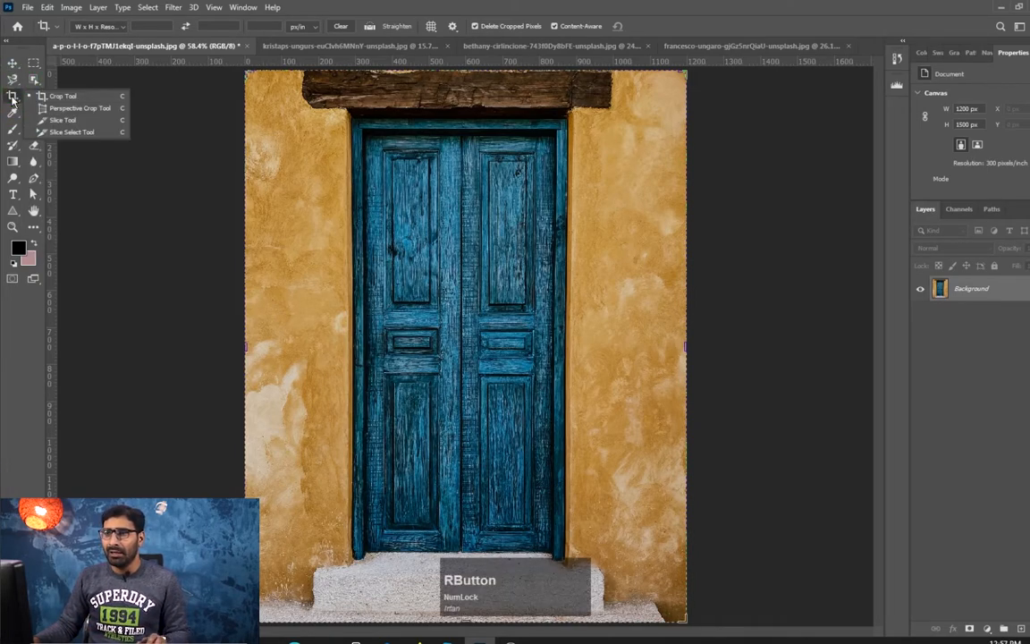
{"action": "left_click", "coordinate": [87, 100]}
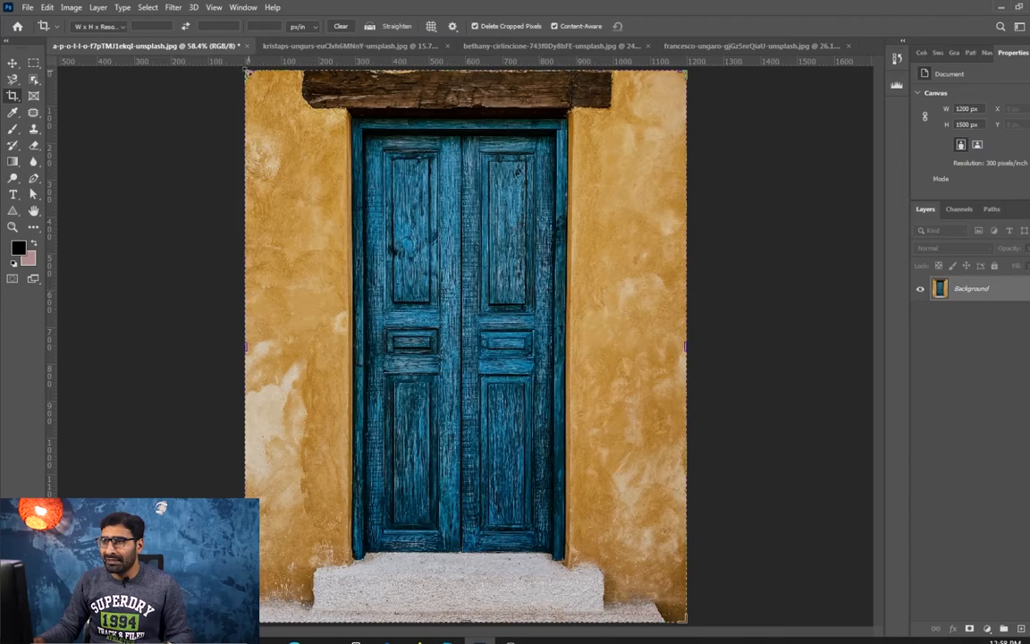
{"action": "mouse_move", "coordinate": [247, 72]}
{"action": "left_mouse_down"}
{"action": "mouse_move", "coordinate": [324, 158]}
{"action": "mouse_move", "coordinate": [363, 173]}
{"action": "mouse_move", "coordinate": [303, 165]}
{"action": "mouse_move", "coordinate": [282, 182]}
{"action": "mouse_move", "coordinate": [294, 202]}
{"action": "mouse_move", "coordinate": [345, 206]}
{"action": "mouse_move", "coordinate": [346, 182]}
{"action": "mouse_move", "coordinate": [316, 152]}
{"action": "mouse_move", "coordinate": [281, 145]}
{"action": "mouse_move", "coordinate": [267, 157]}
{"action": "mouse_move", "coordinate": [271, 168]}
{"action": "mouse_move", "coordinate": [271, 70]}
{"action": "left_mouse_up"}
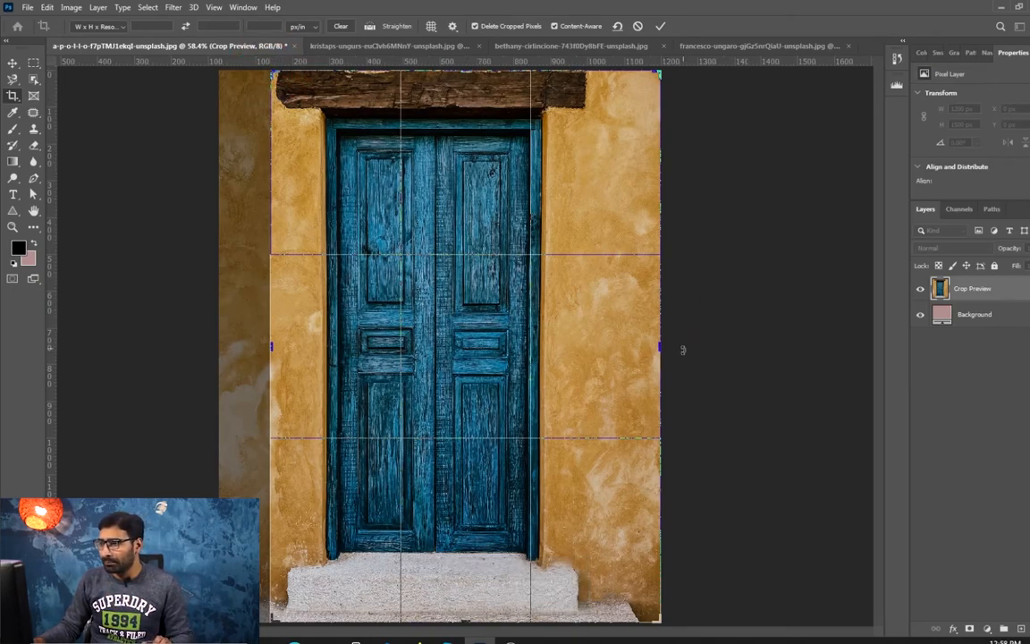
{"action": "left_click_drag", "start_coordinate": [659, 347], "coordinate": [623, 352]}
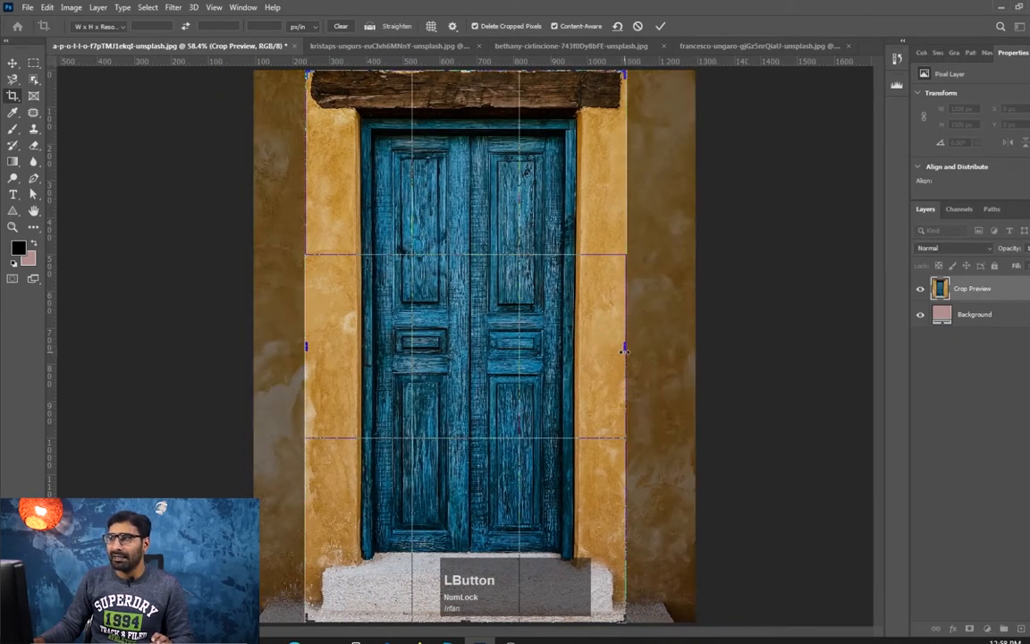
{"action": "key", "text": "Return"}
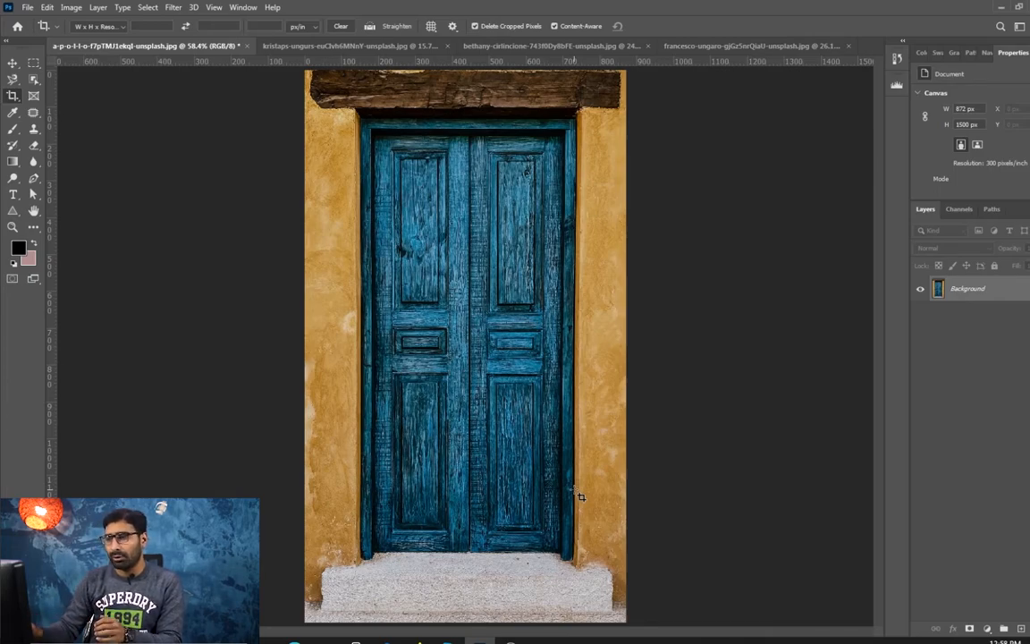
{"action": "key", "text": "Return"}
{"action": "key", "text": "z"}
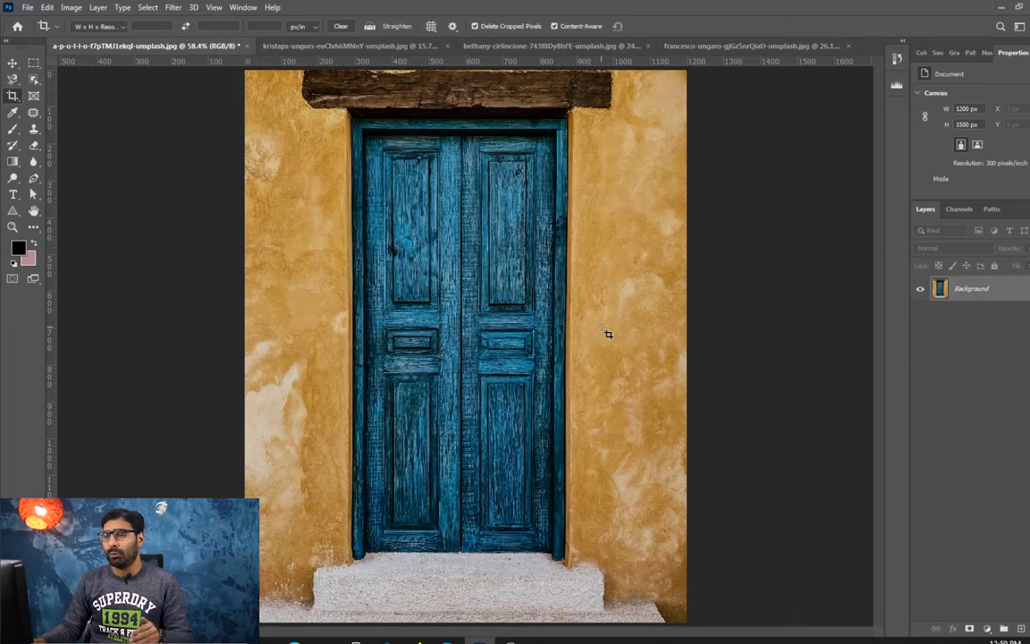
Crop the photo inward from its upper-left corner to 731 × 914 px, and undo the crop.
{"action": "left_click", "coordinate": [12, 96]}
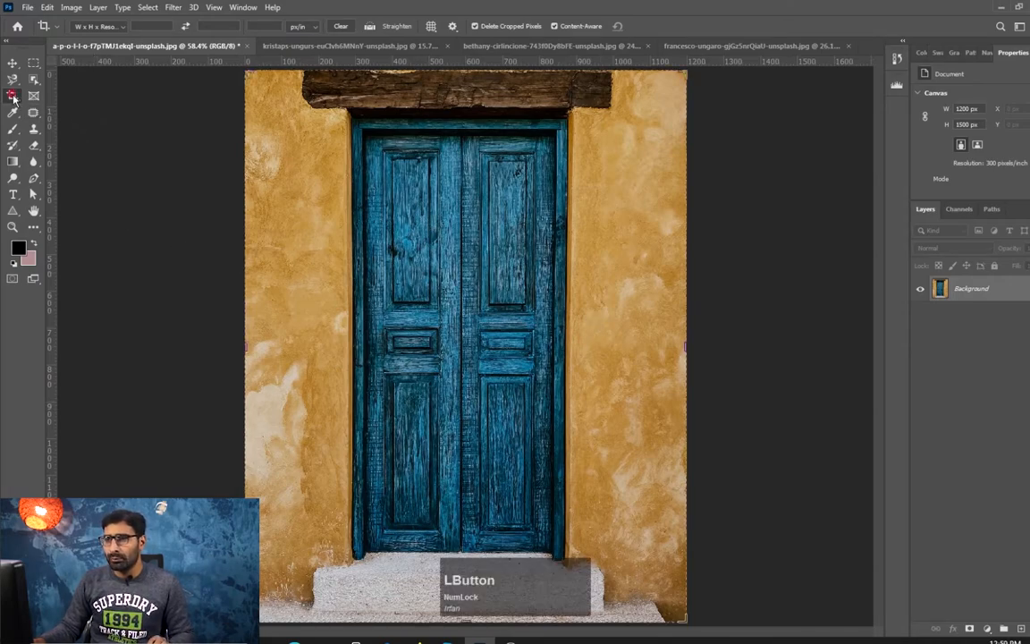
{"action": "left_click_drag", "start_coordinate": [247, 72], "coordinate": [333, 181]}
{"action": "key", "text": "Return"}
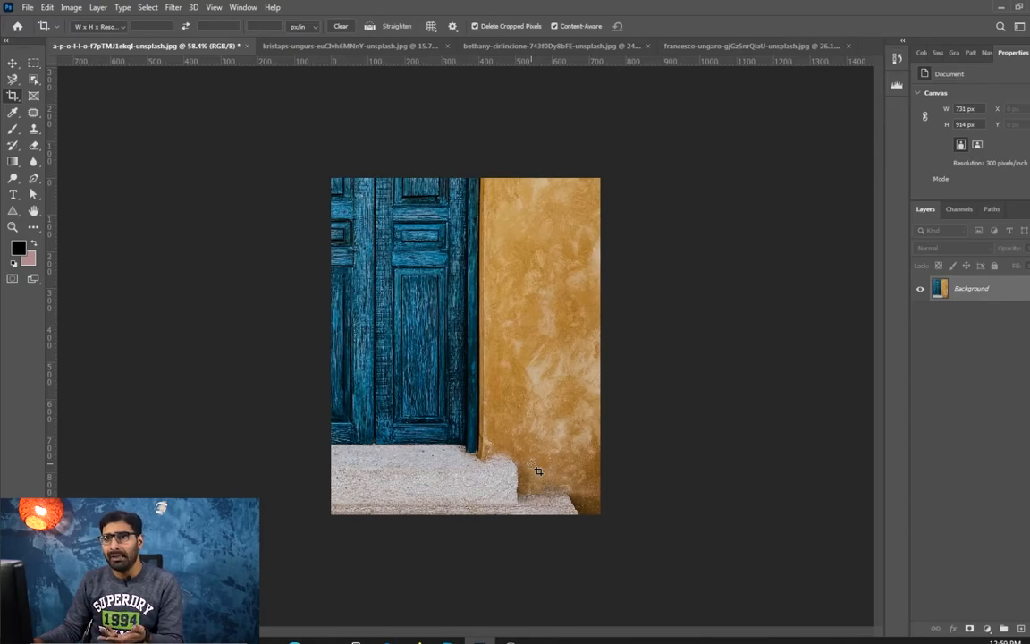
{"action": "key", "text": "ctrl+z"}
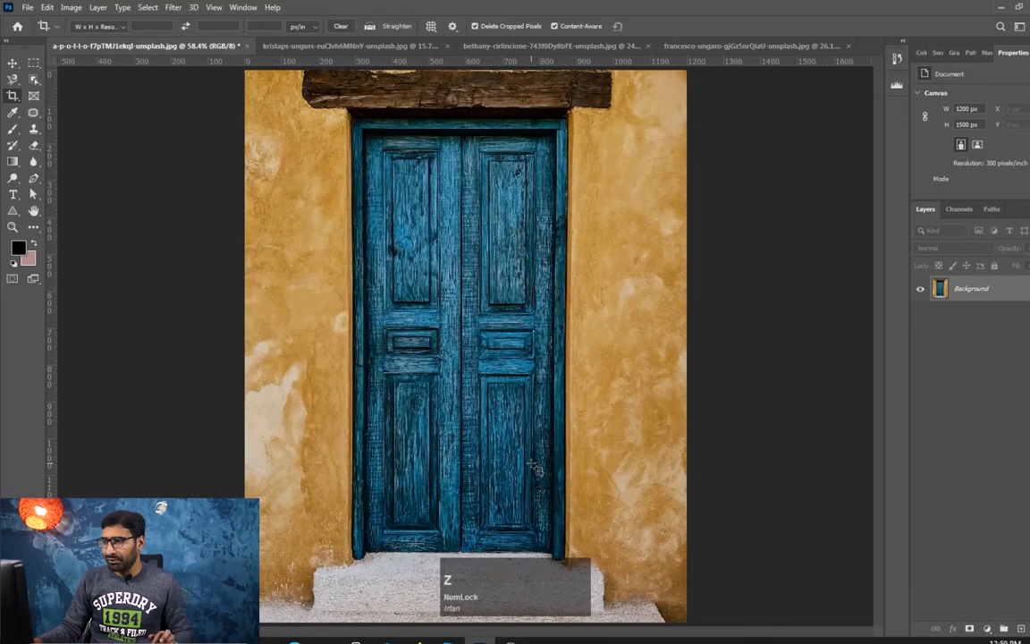
Crop the photo to the middle section of the blue door, 594 × 404 px, and undo the crop.
{"action": "left_click", "coordinate": [12, 96]}
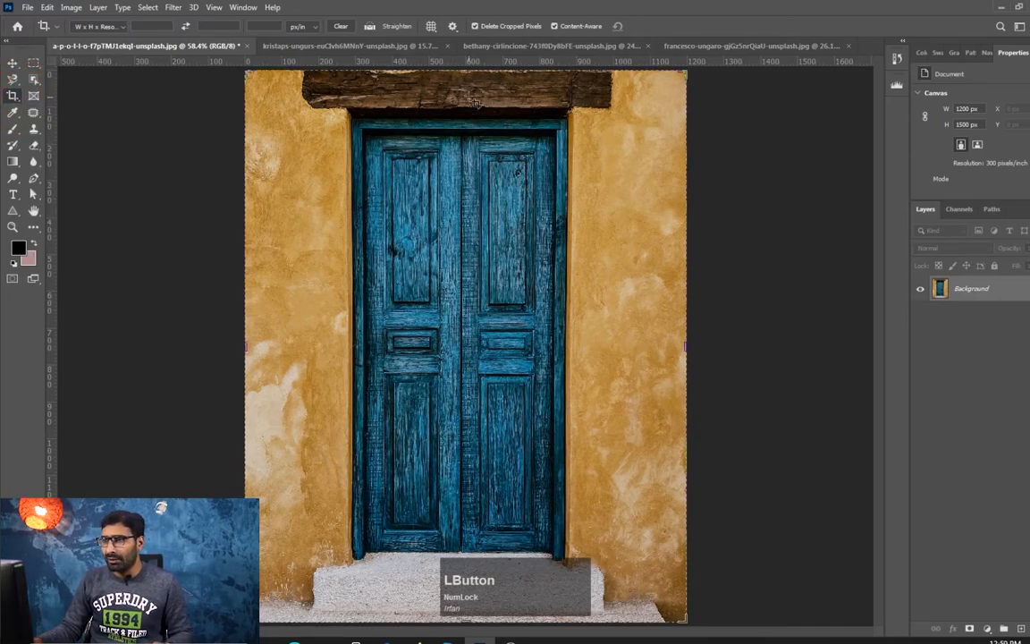
{"action": "left_click_drag", "start_coordinate": [464, 69], "coordinate": [462, 166]}
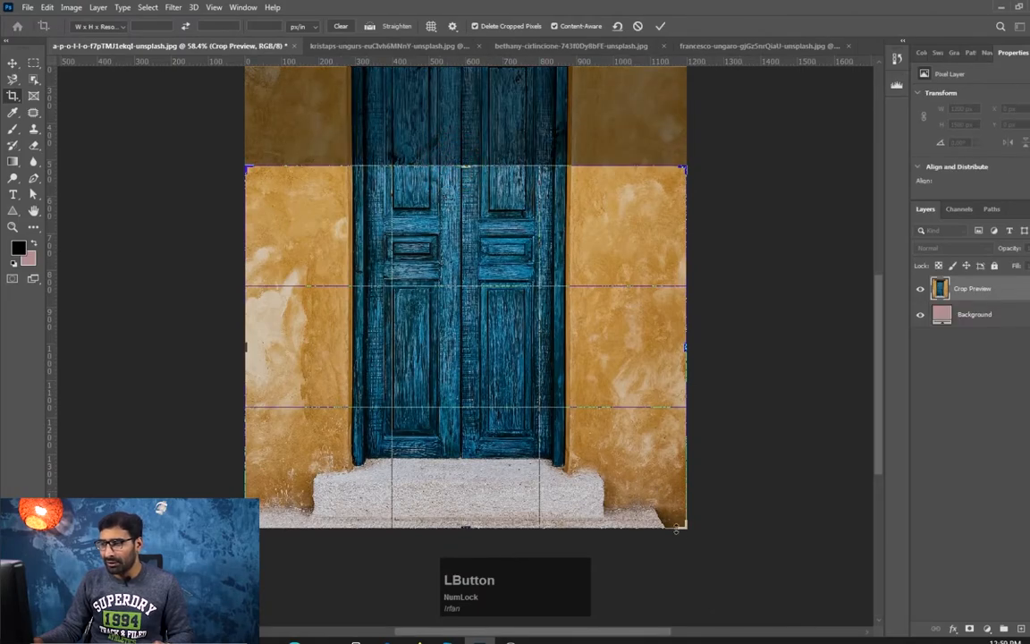
{"action": "left_click_drag", "start_coordinate": [687, 528], "coordinate": [579, 419]}
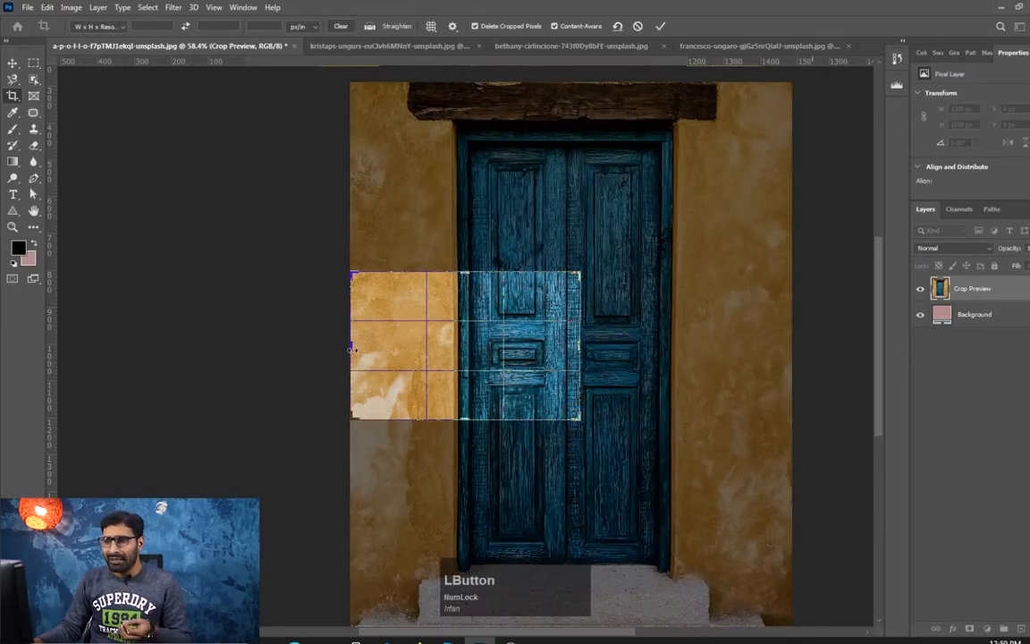
{"action": "left_click_drag", "start_coordinate": [351, 350], "coordinate": [405, 349]}
{"action": "mouse_move", "coordinate": [528, 351]}
{"action": "left_mouse_down"}
{"action": "mouse_move", "coordinate": [591, 352]}
{"action": "mouse_move", "coordinate": [576, 358]}
{"action": "left_mouse_up"}
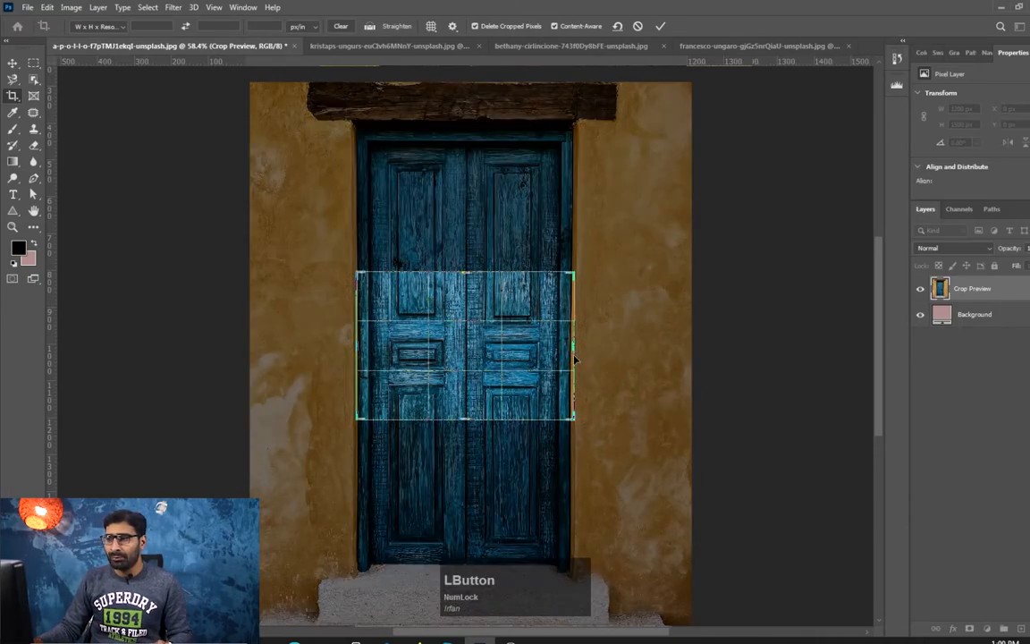
{"action": "key", "text": "Return"}
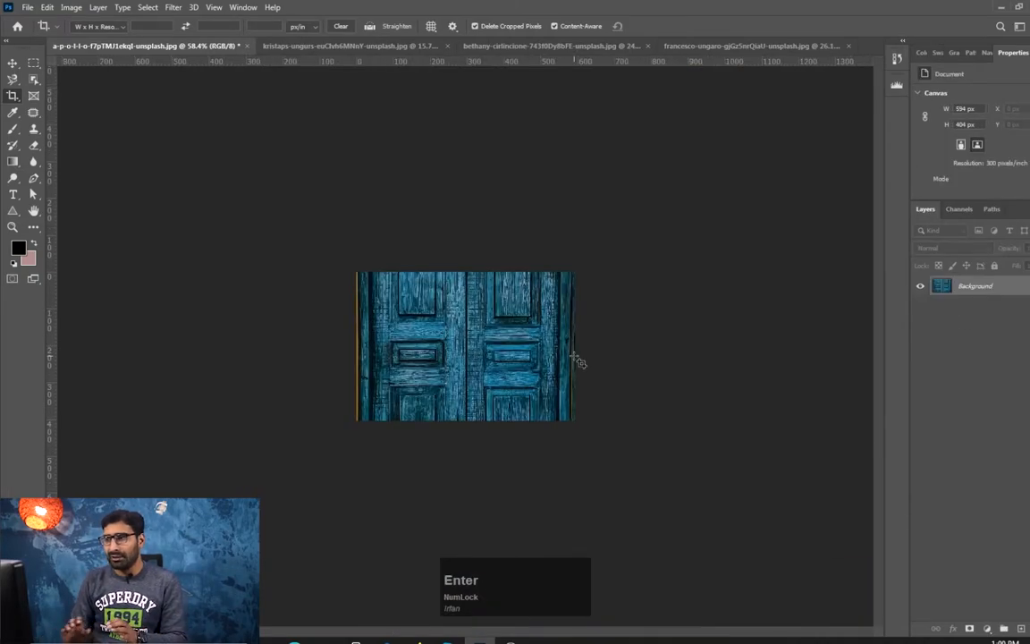
{"action": "key", "text": "ctrl+z"}
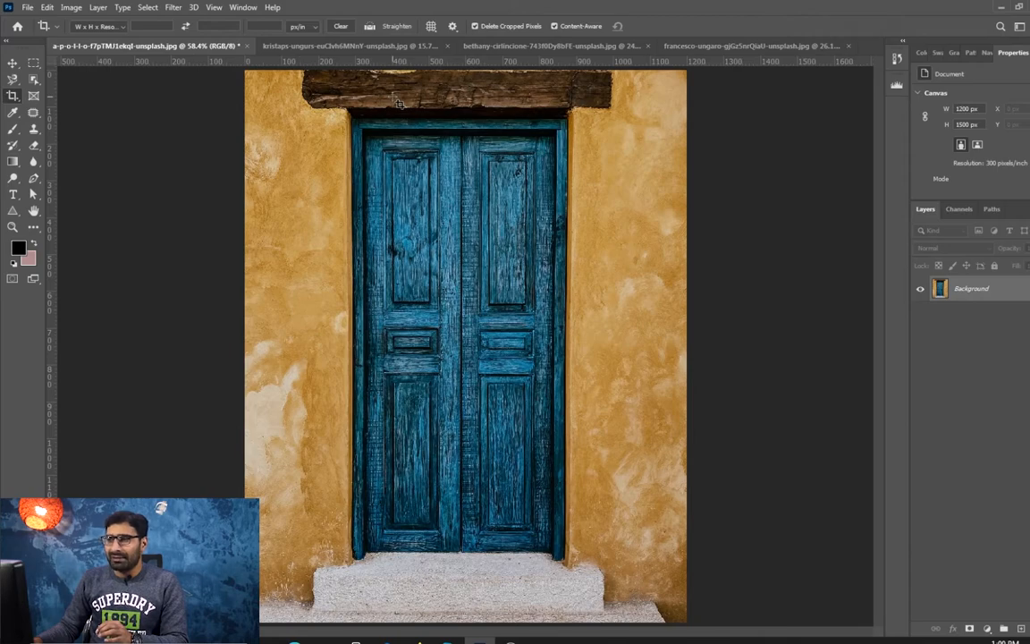
Set the crop mode to Ratio and enter an aspect ratio of 10 by 15.
{"action": "left_click", "coordinate": [123, 31]}
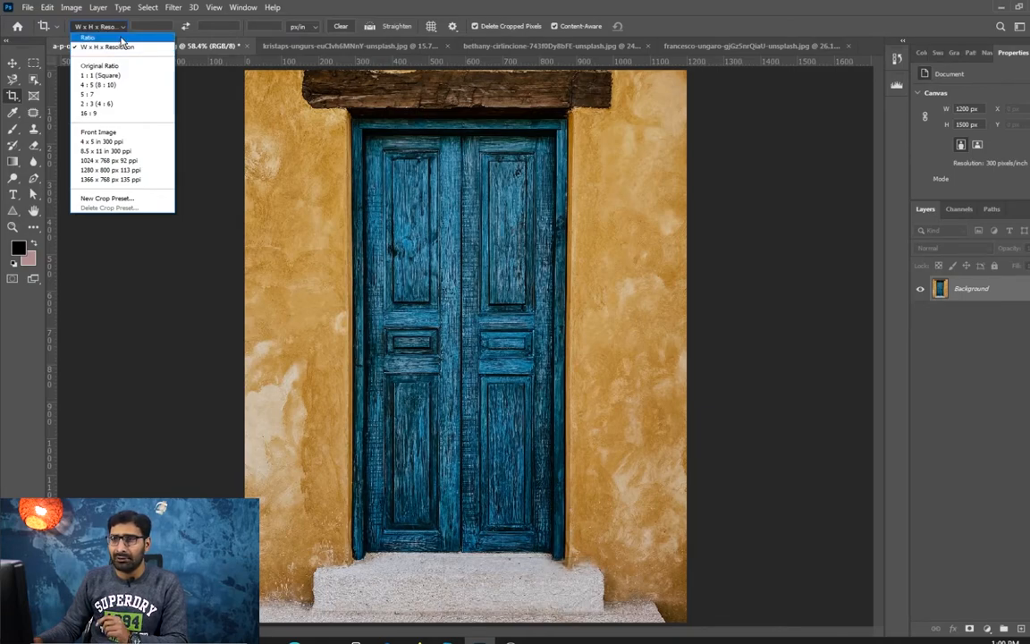
{"action": "left_click", "coordinate": [123, 38]}
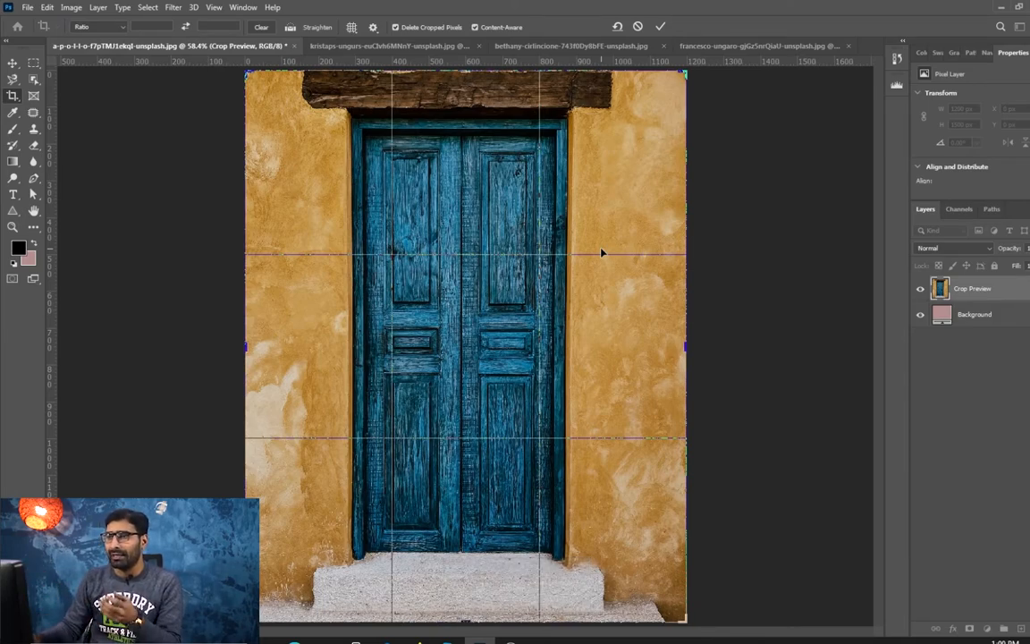
{"action": "left_click", "coordinate": [162, 28]}
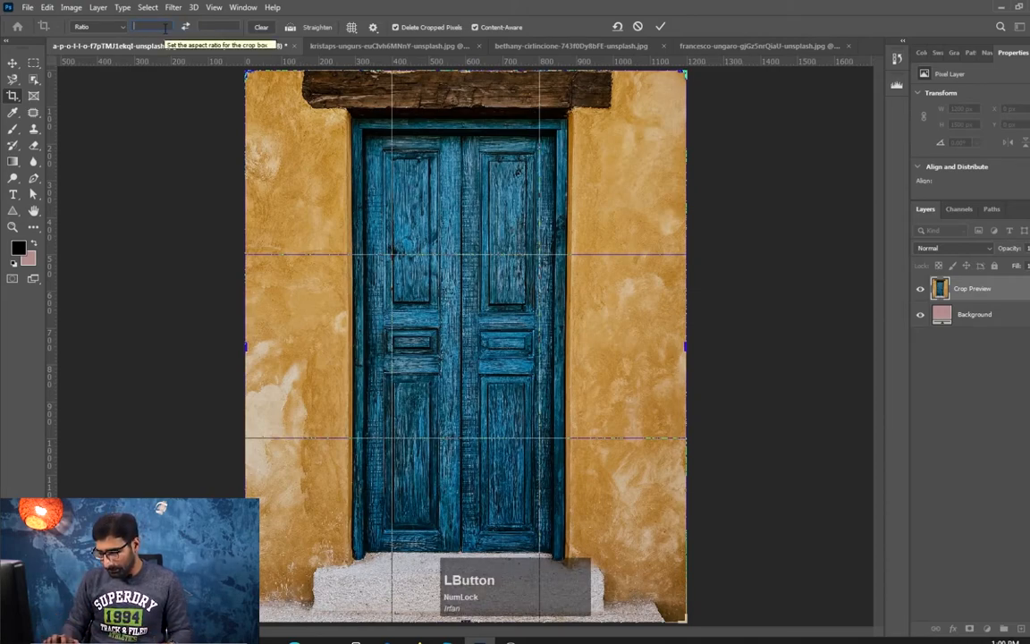
{"action": "type", "text": "10"}
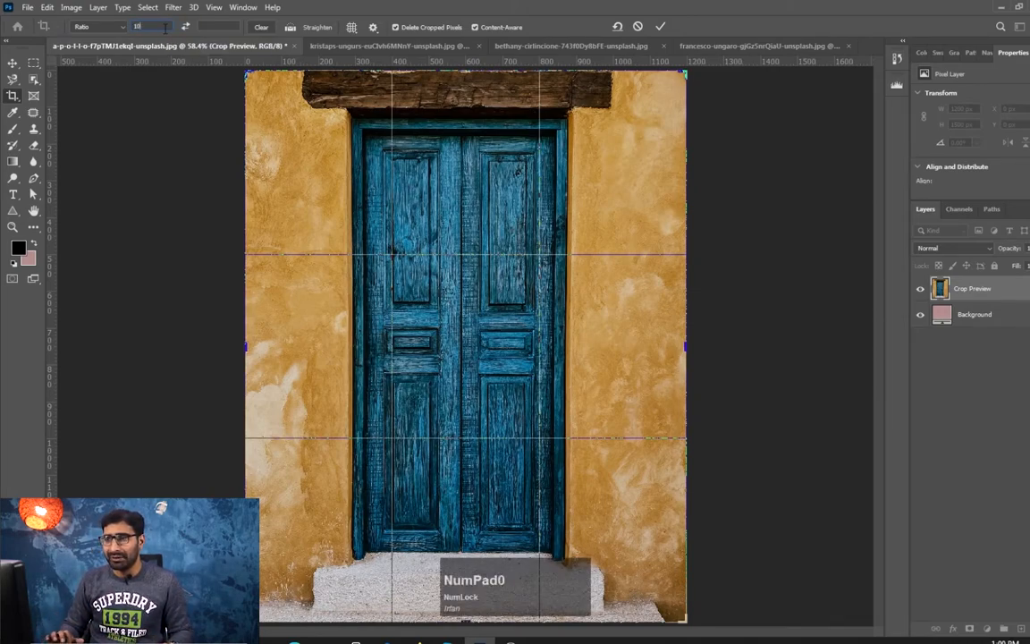
{"action": "key", "text": "Tab"}
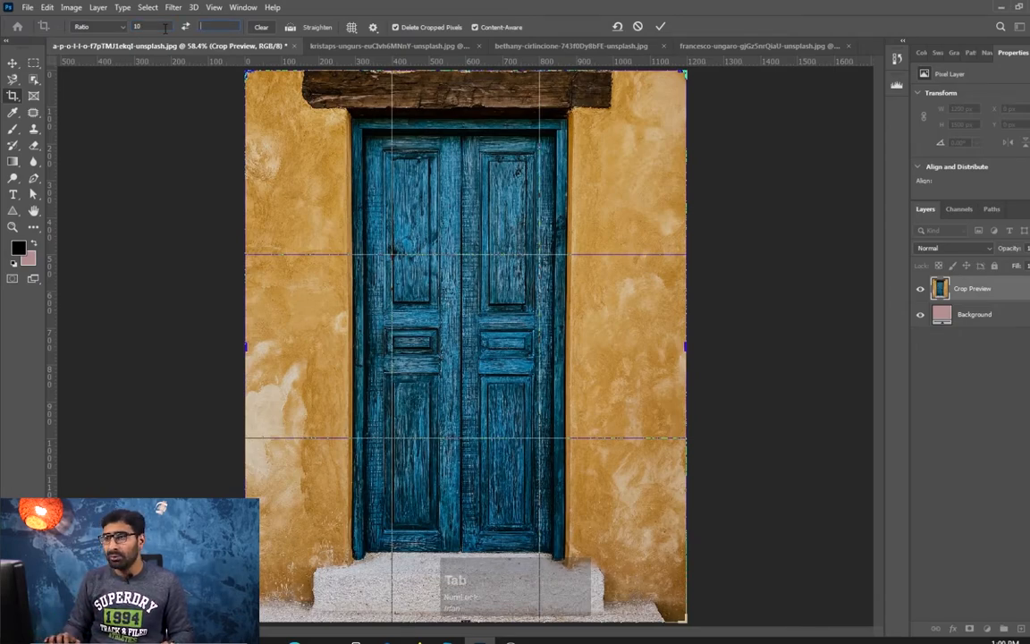
{"action": "type", "text": "15"}
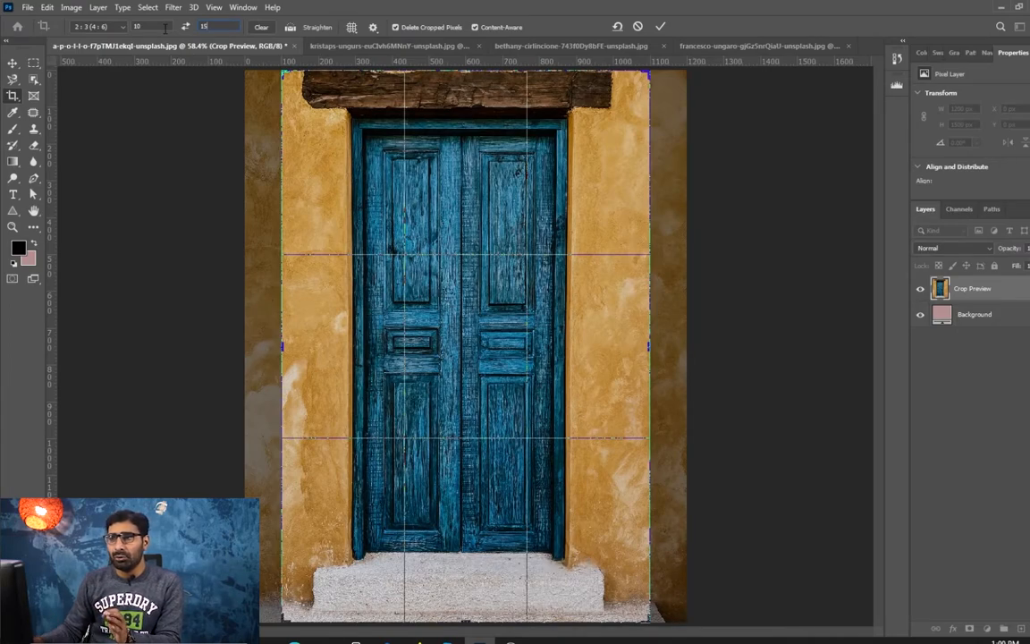
Apply the 10 by 15 ratio crop to the door photo, and undo it.
{"action": "left_click_drag", "start_coordinate": [150, 26], "coordinate": [131, 26]}
{"action": "left_click_drag", "start_coordinate": [213, 27], "coordinate": [196, 30]}
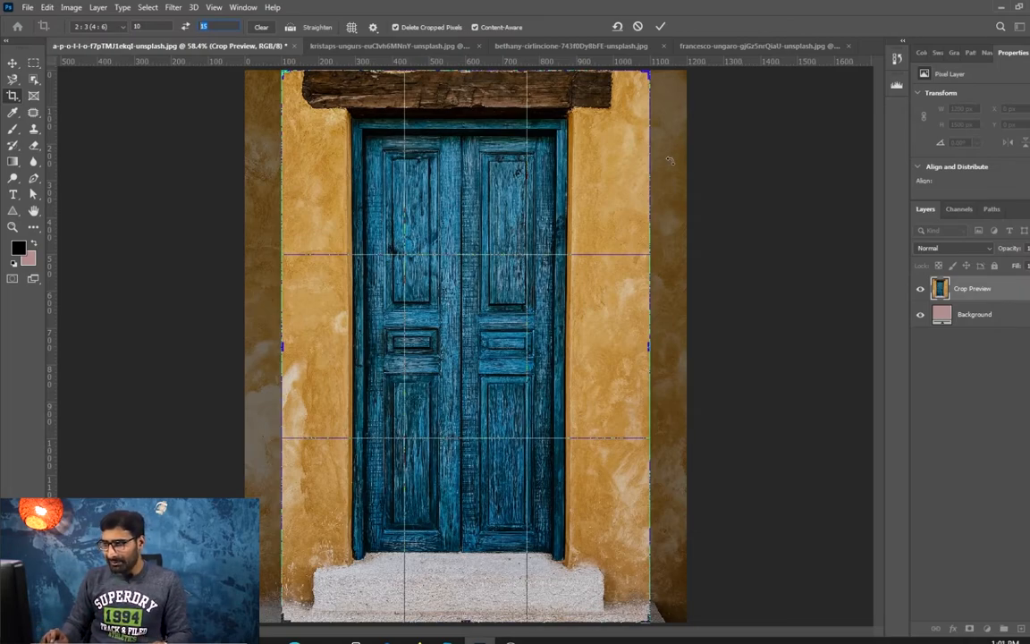
{"action": "key", "text": "KP_Enter"}
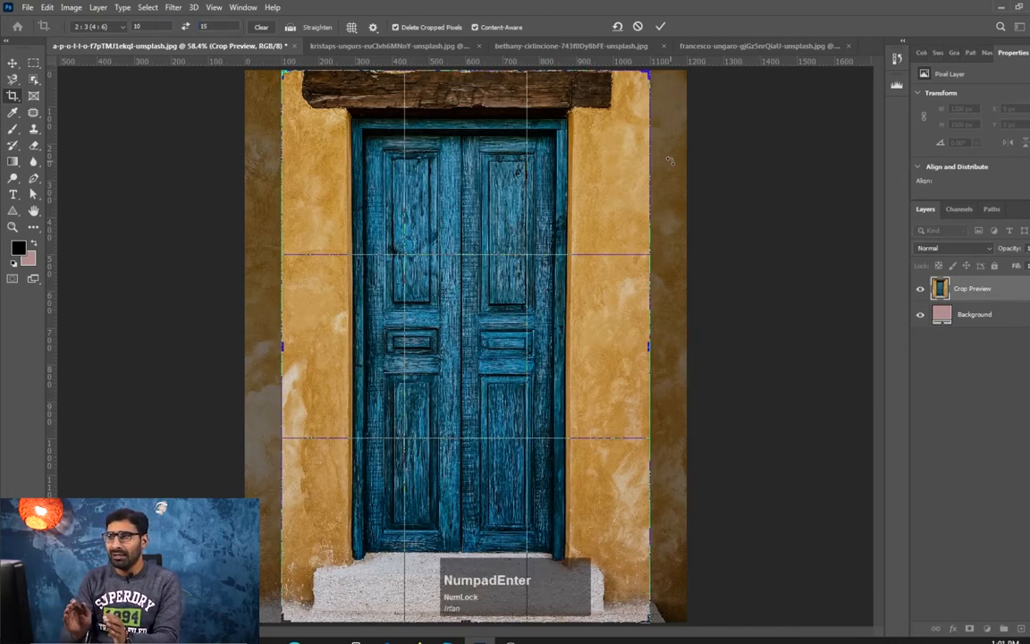
{"action": "key", "text": "Return"}
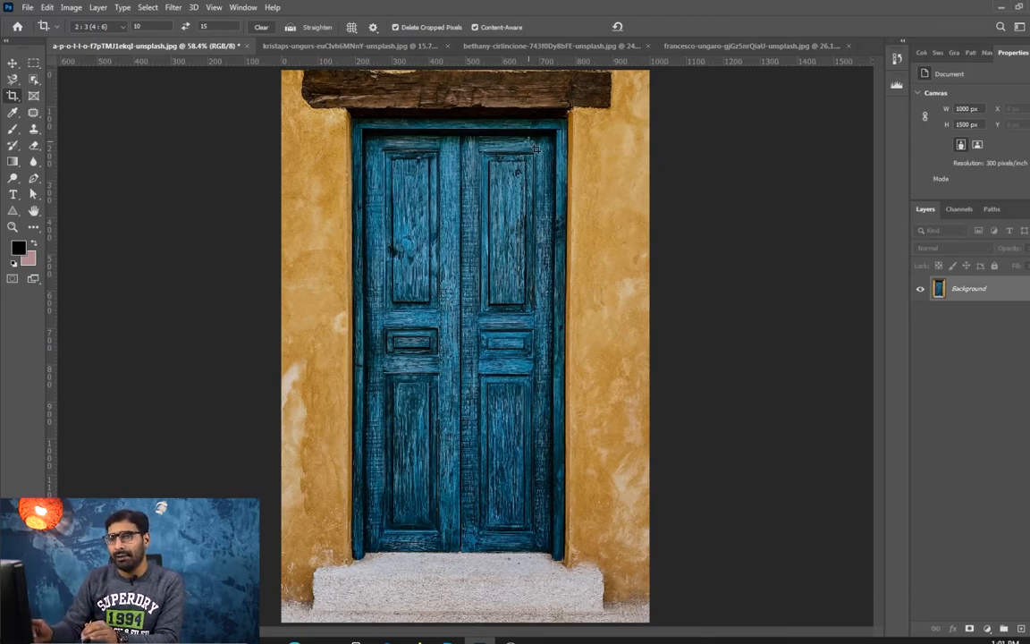
{"action": "key", "text": "Return"}
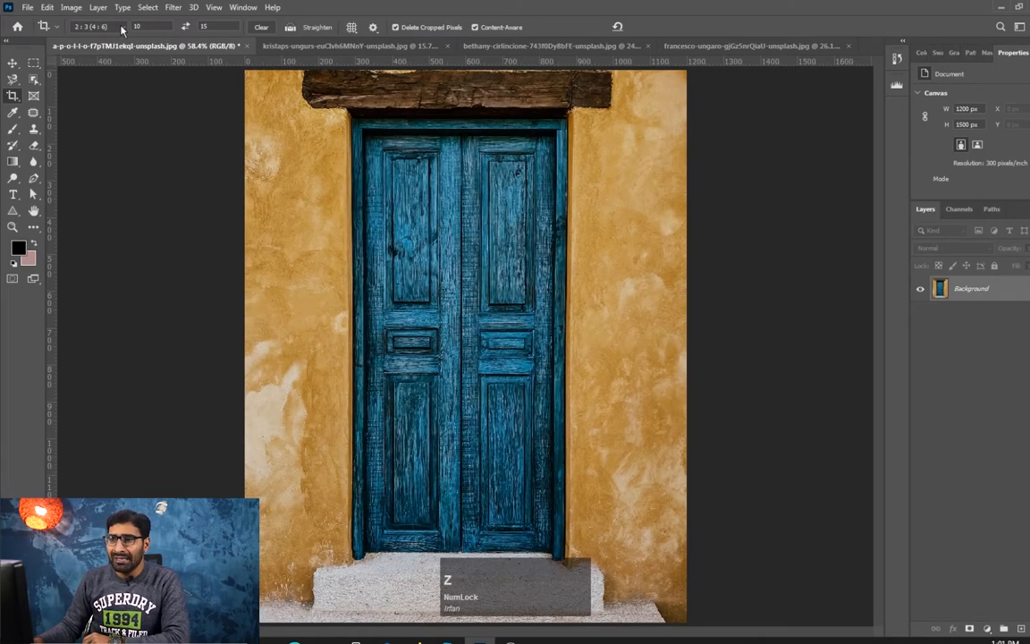
Try the crop presets Original Ratio, 4 : 5 (8 : 10), 2 : 3 (4 : 6) and 16 : 9 on the photo.
{"action": "left_click", "coordinate": [122, 30]}
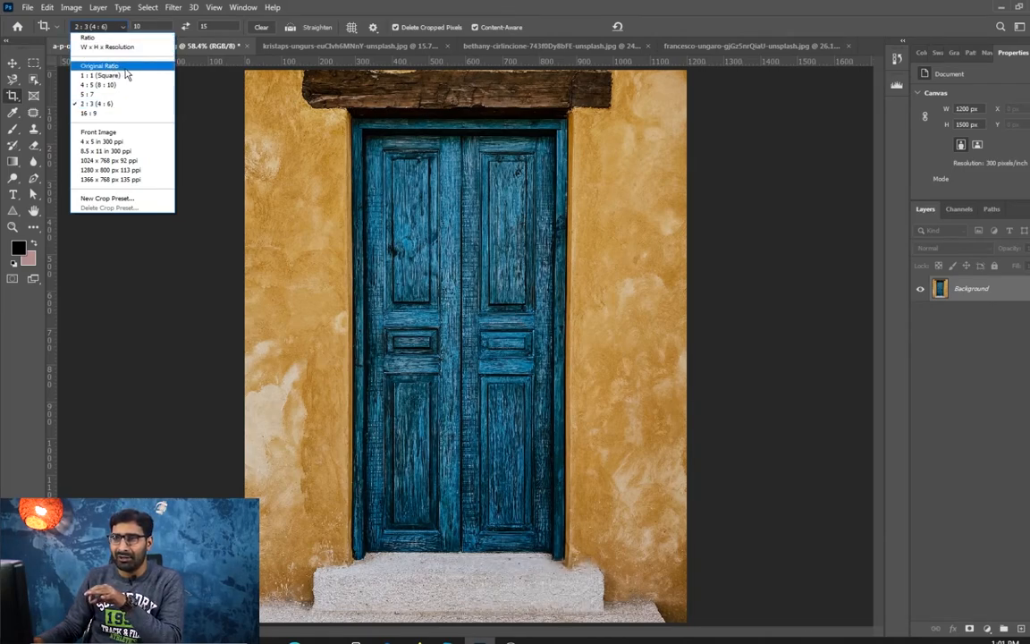
{"action": "left_click", "coordinate": [124, 66]}
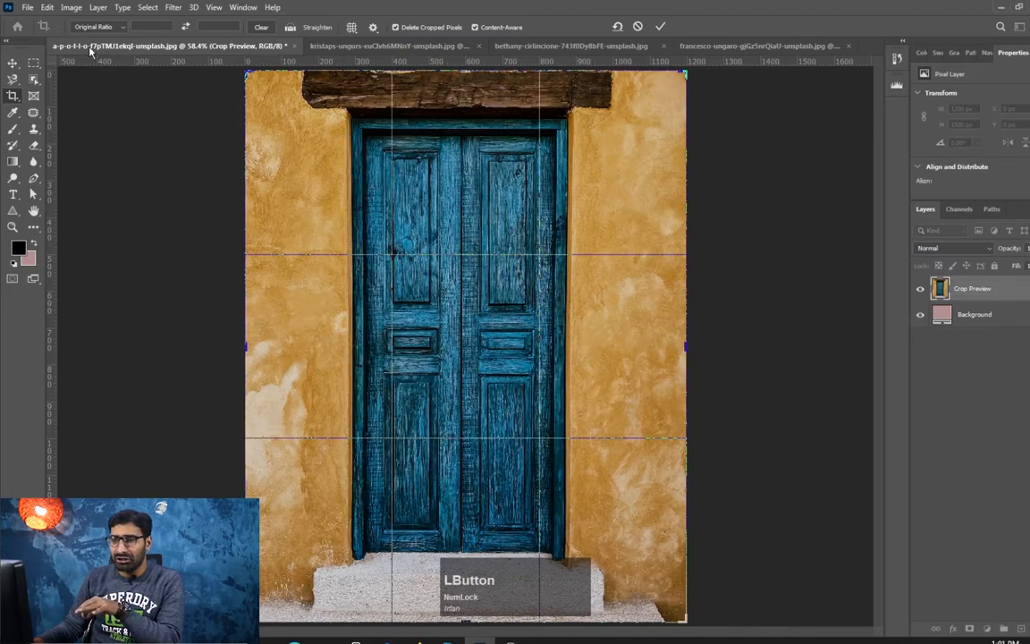
{"action": "left_click", "coordinate": [116, 27]}
{"action": "left_click", "coordinate": [117, 83]}
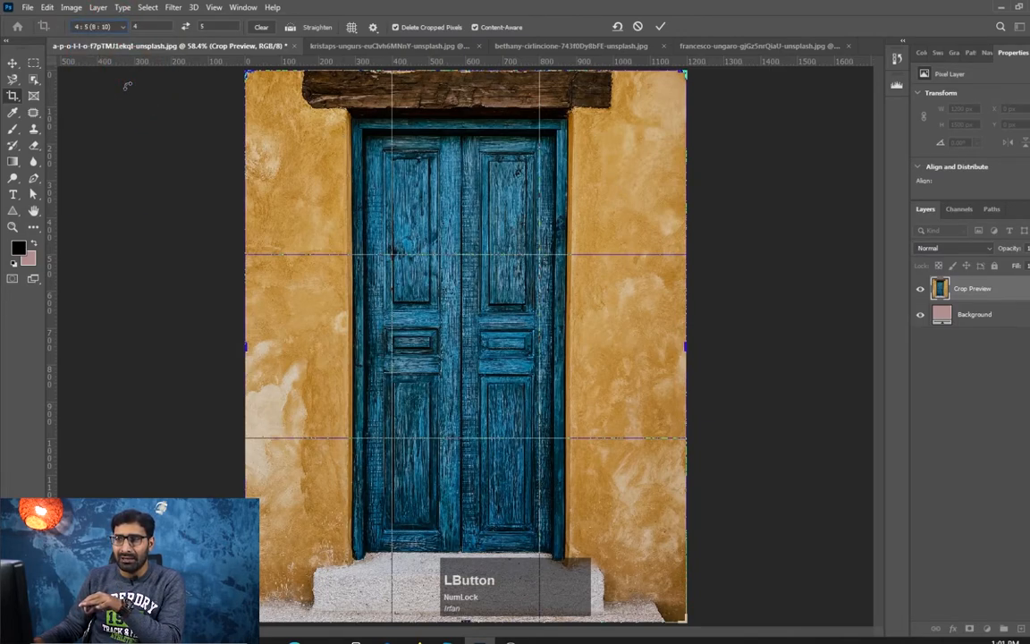
{"action": "left_click", "coordinate": [116, 26]}
{"action": "left_click", "coordinate": [117, 108]}
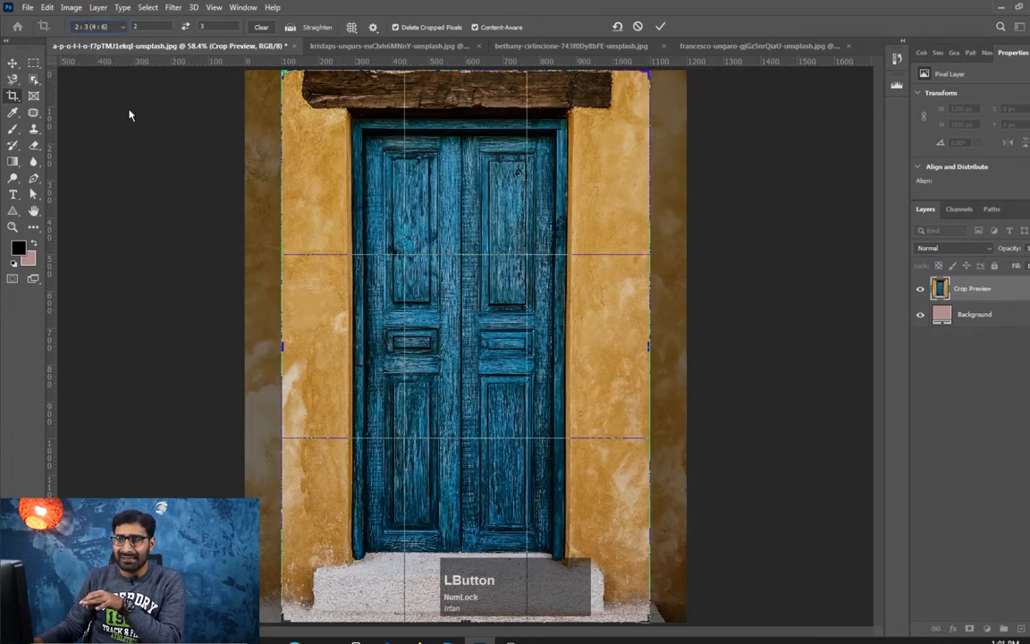
{"action": "left_click", "coordinate": [117, 27]}
{"action": "left_click", "coordinate": [120, 109]}
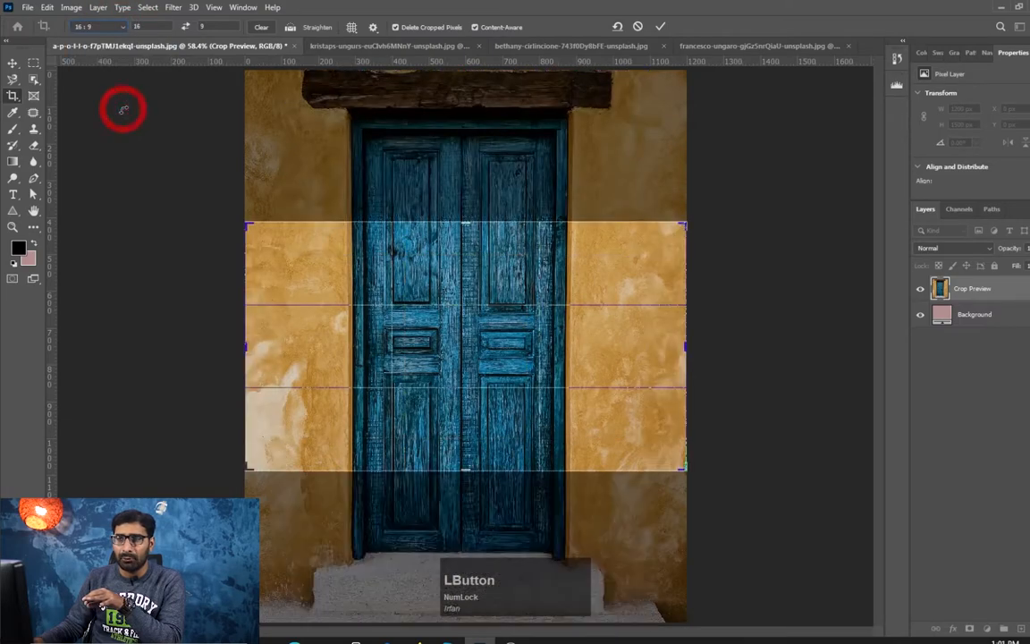
Set the crop mode to W x H x Resolution with a width of 20 px and a height of 10.
{"action": "left_click", "coordinate": [113, 27]}
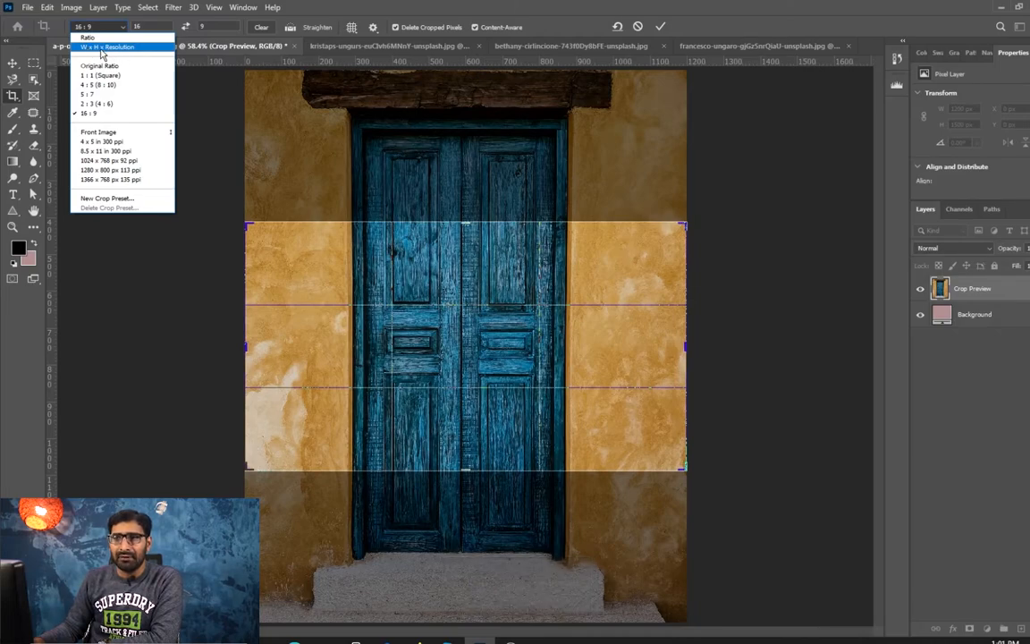
{"action": "left_click", "coordinate": [121, 46]}
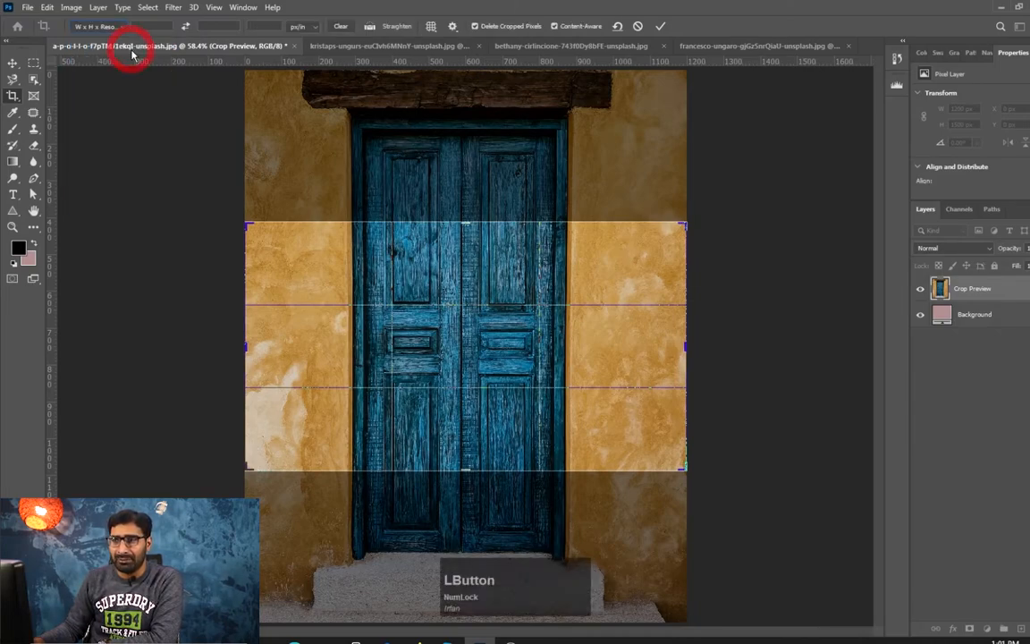
{"action": "left_click", "coordinate": [309, 26]}
{"action": "left_click", "coordinate": [156, 27]}
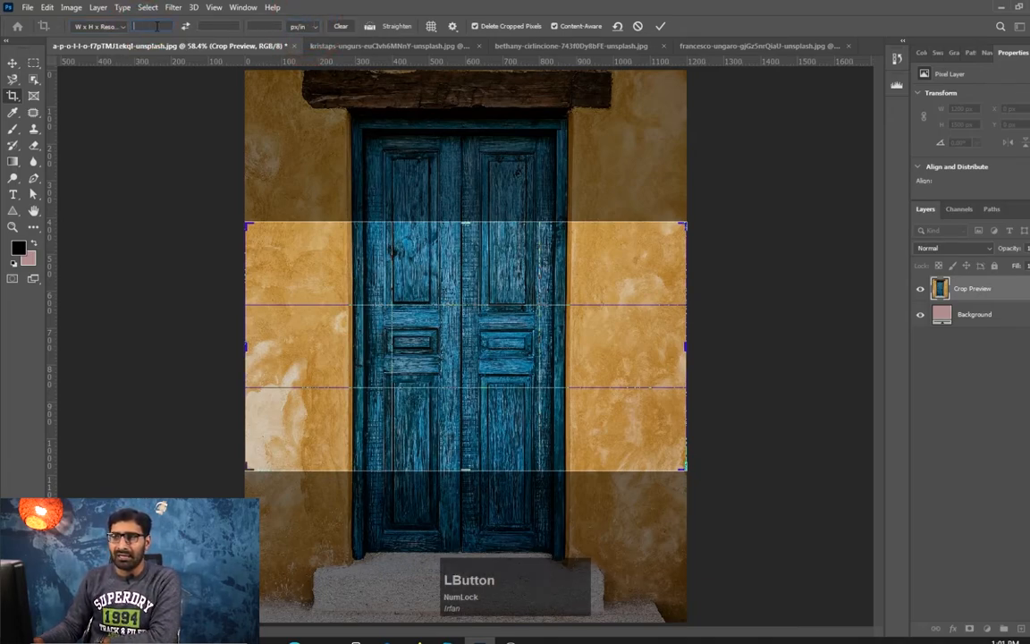
{"action": "type", "text": "20"}
{"action": "key", "text": "Tab"}
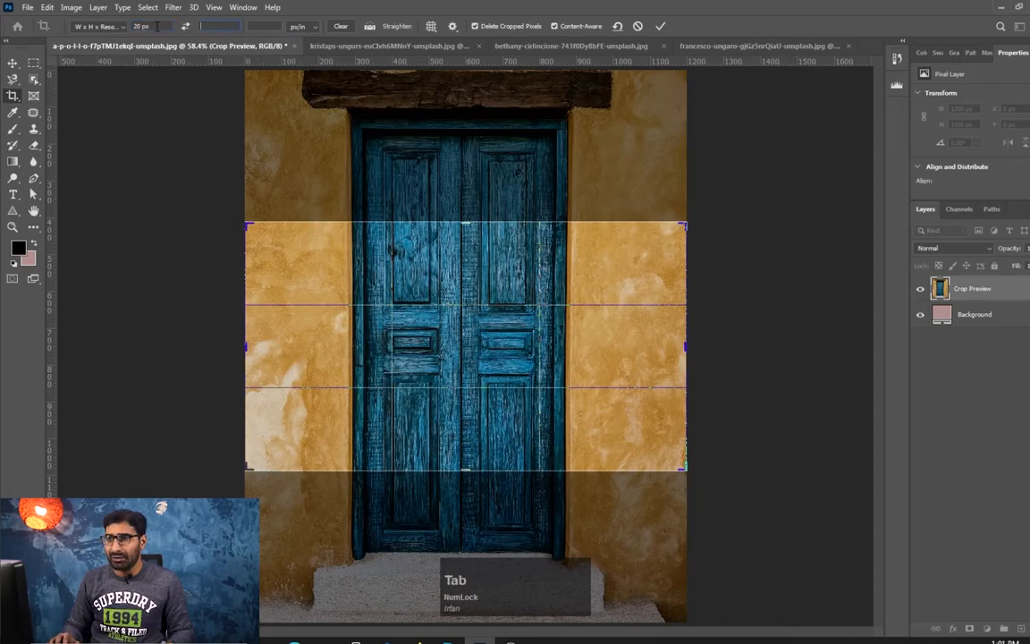
{"action": "type", "text": "10"}
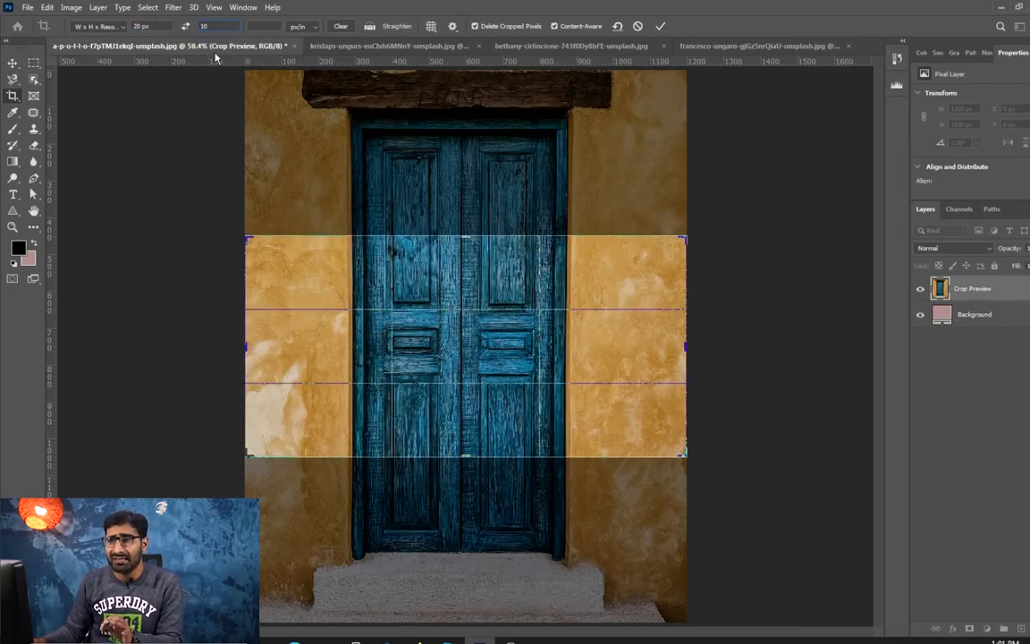
Apply the 20 by 10 px crop to the door photo, view it at actual size, and undo it.
{"action": "key", "text": "Return"}
{"action": "left_click", "coordinate": [418, 265]}
{"action": "key", "text": "Return"}
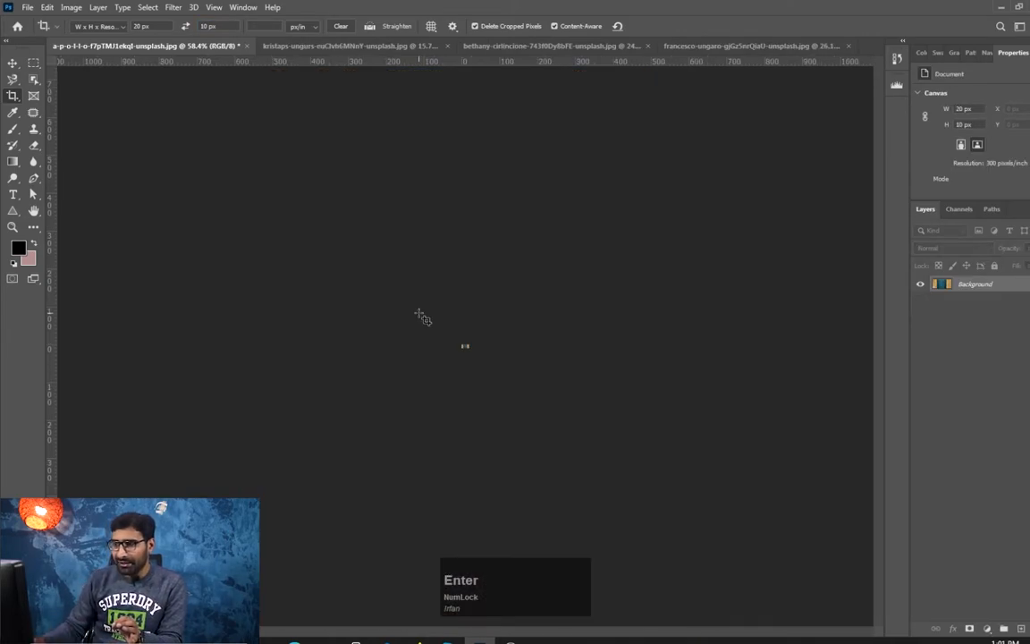
{"action": "key", "text": "ctrl+alt+0"}
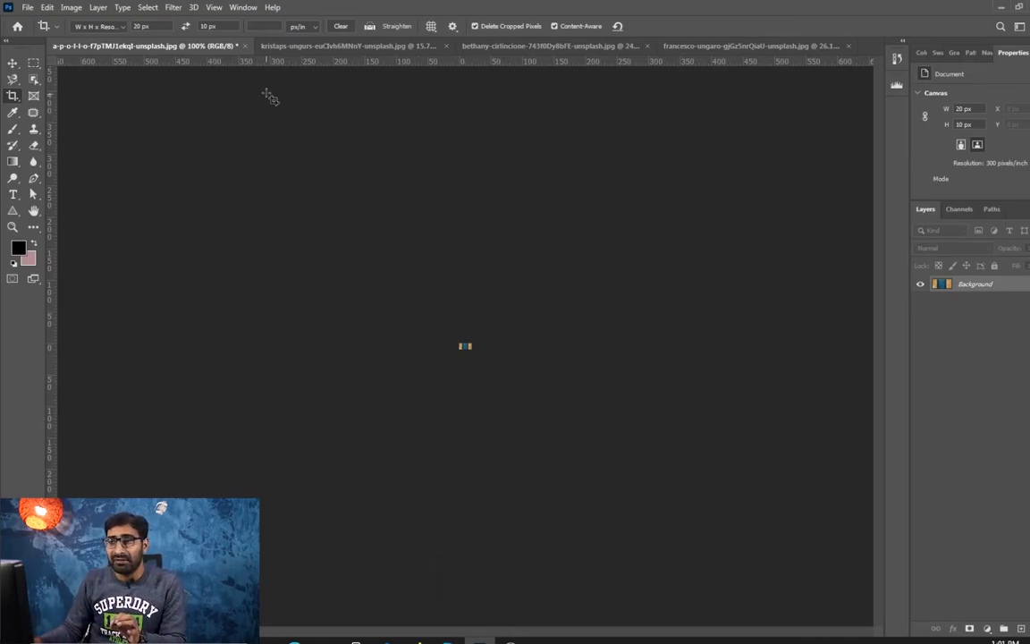
{"action": "left_click", "coordinate": [184, 25]}
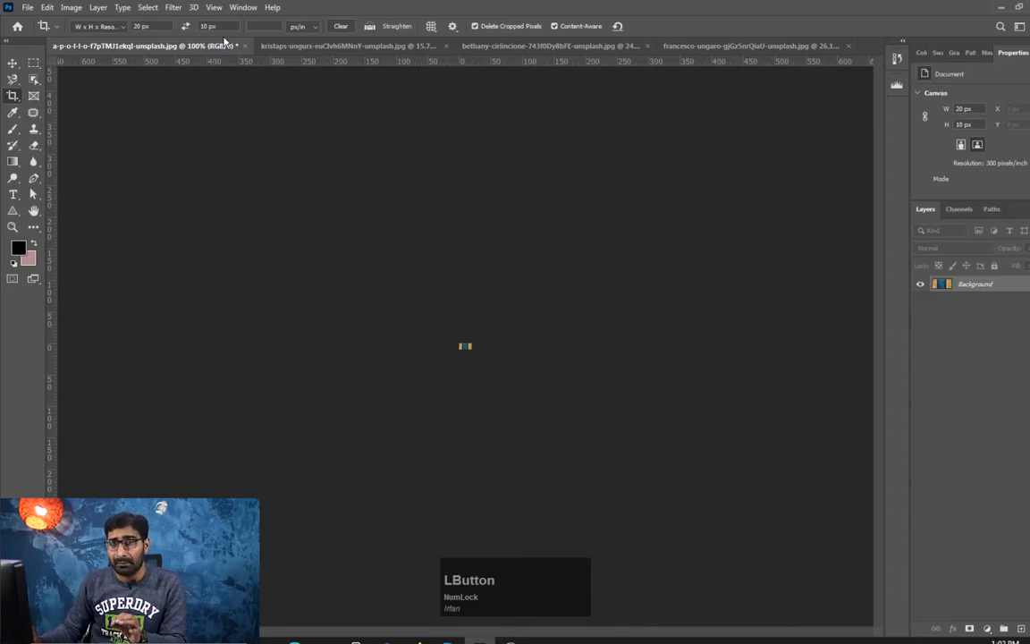
{"action": "key", "text": "ctrl+z"}
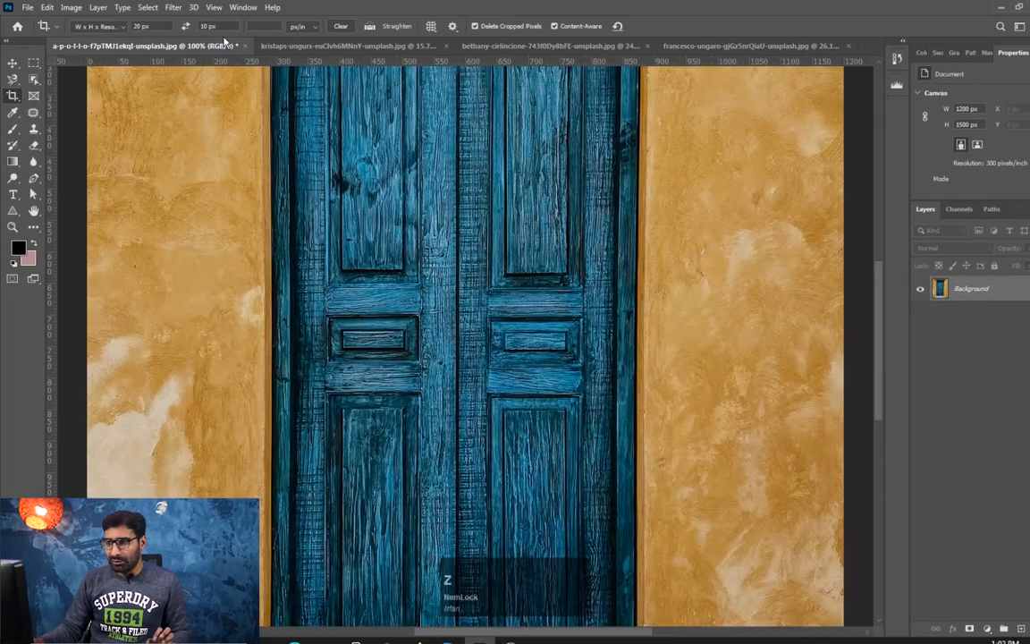
Set the crop width to 500 px and the crop height to 500 px.
{"action": "left_click", "coordinate": [140, 25]}
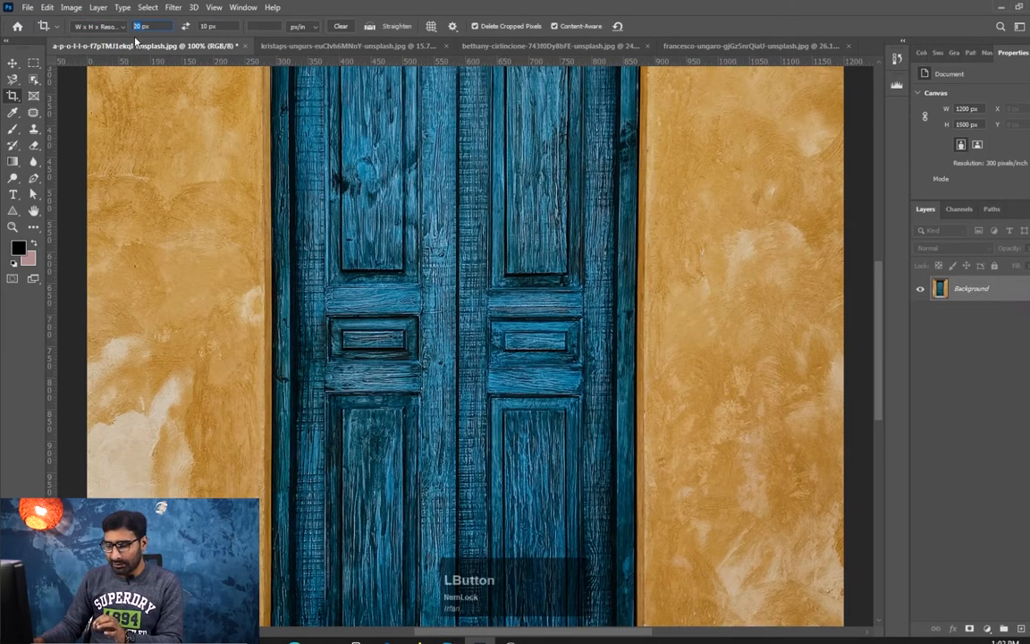
{"action": "type", "text": "500"}
{"action": "key", "text": "Tab"}
{"action": "type", "text": "500 "}
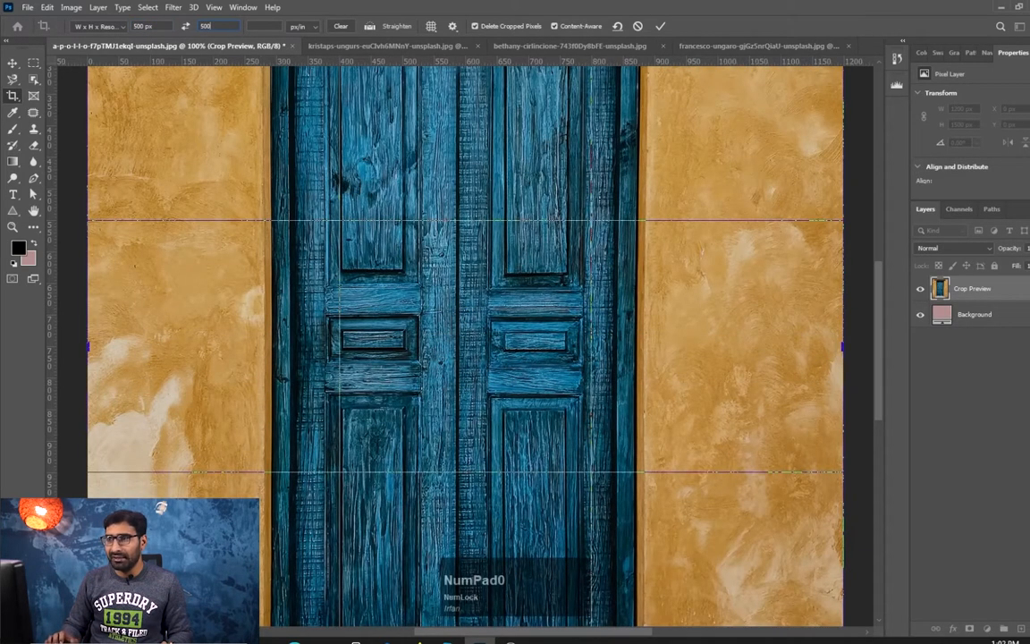
{"action": "type", "text": "p"}
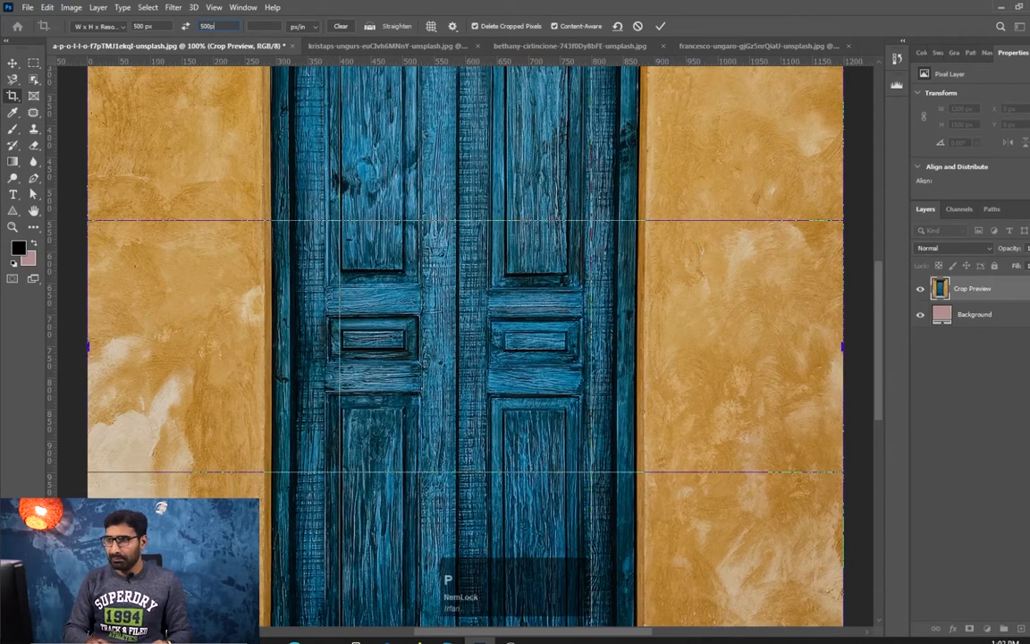
{"action": "type", "text": "x"}
{"action": "key", "text": "Return"}
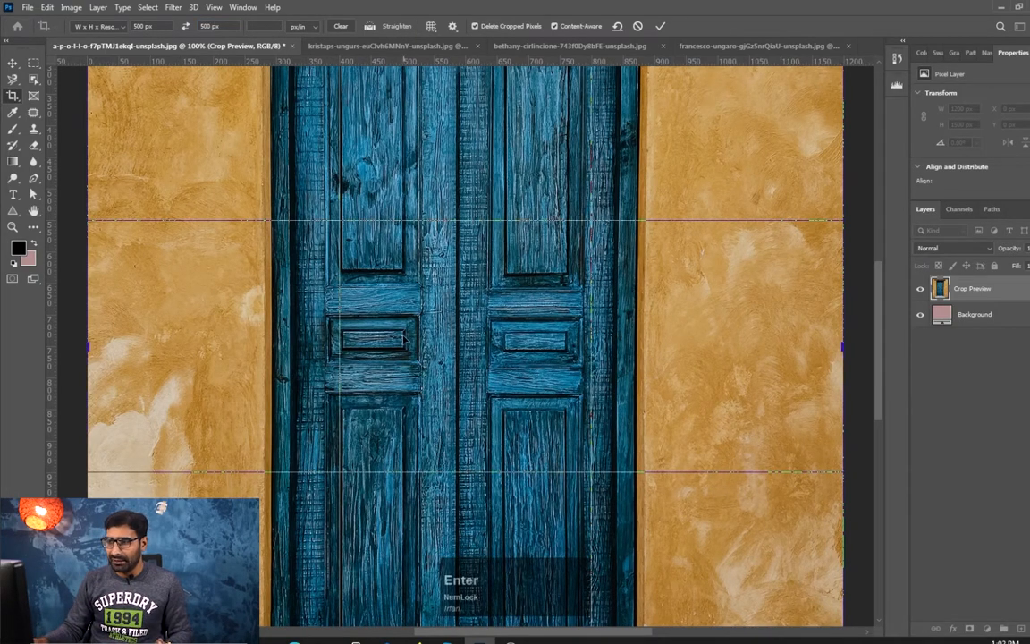
Apply the 500 by 500 px crop to the door photo and view the image at 100%.
{"action": "key", "text": "ctrl+minus"}
{"action": "key", "text": "ctrl+minus"}
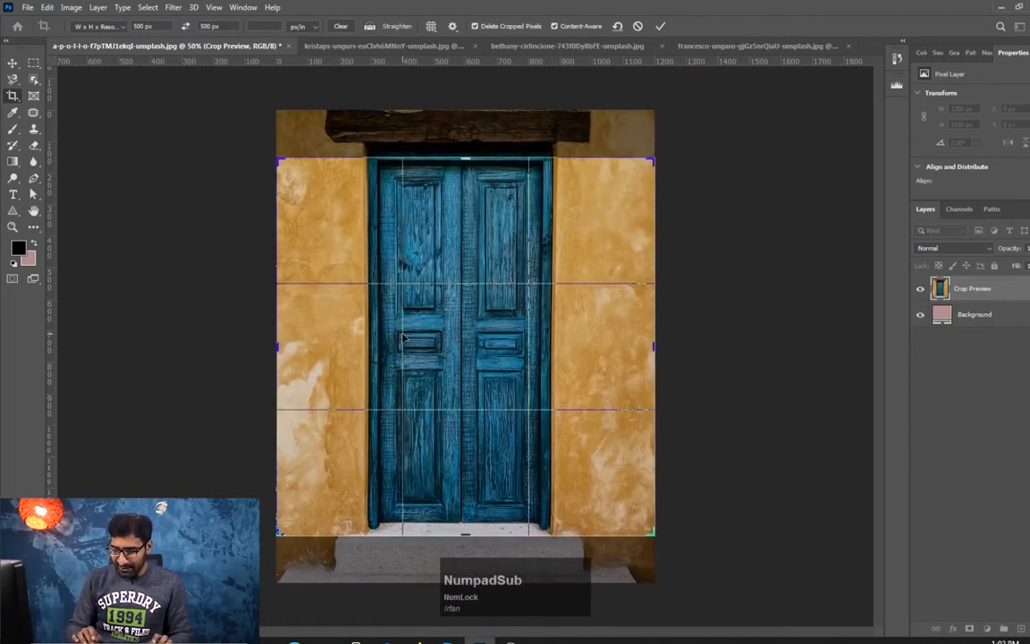
{"action": "key", "text": "Return"}
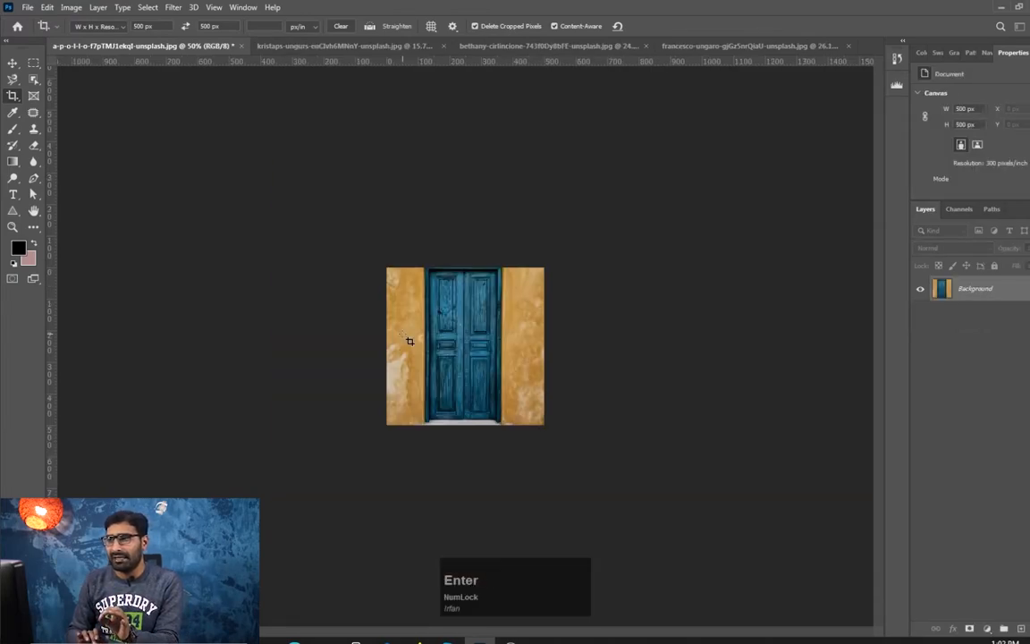
{"action": "key", "text": "ctrl+alt+0"}
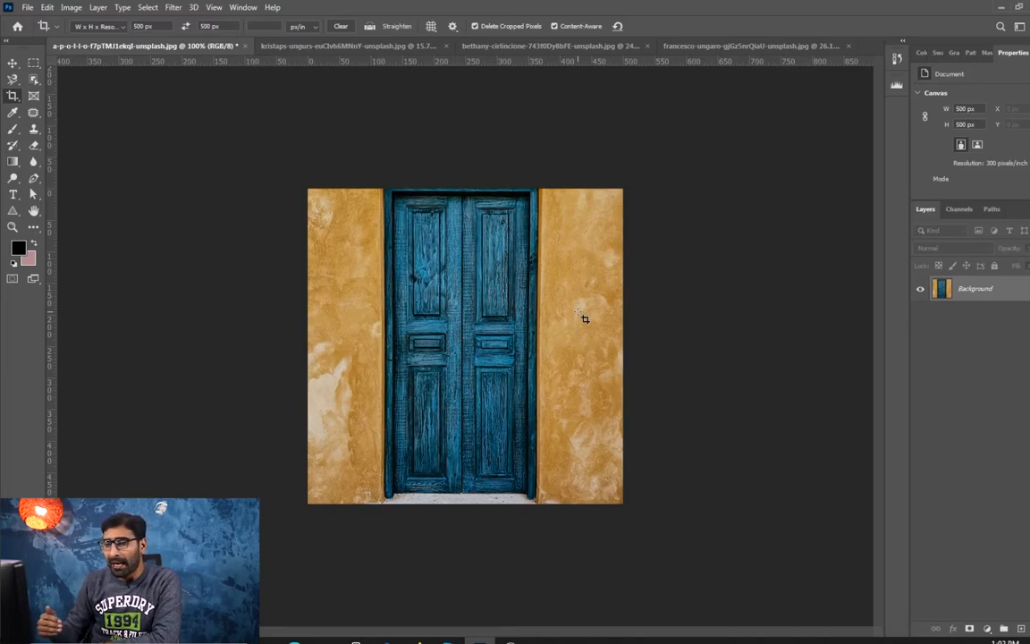
Select the whole cropped image and show the Info panel to check its width and height.
{"action": "left_click", "coordinate": [13, 62]}
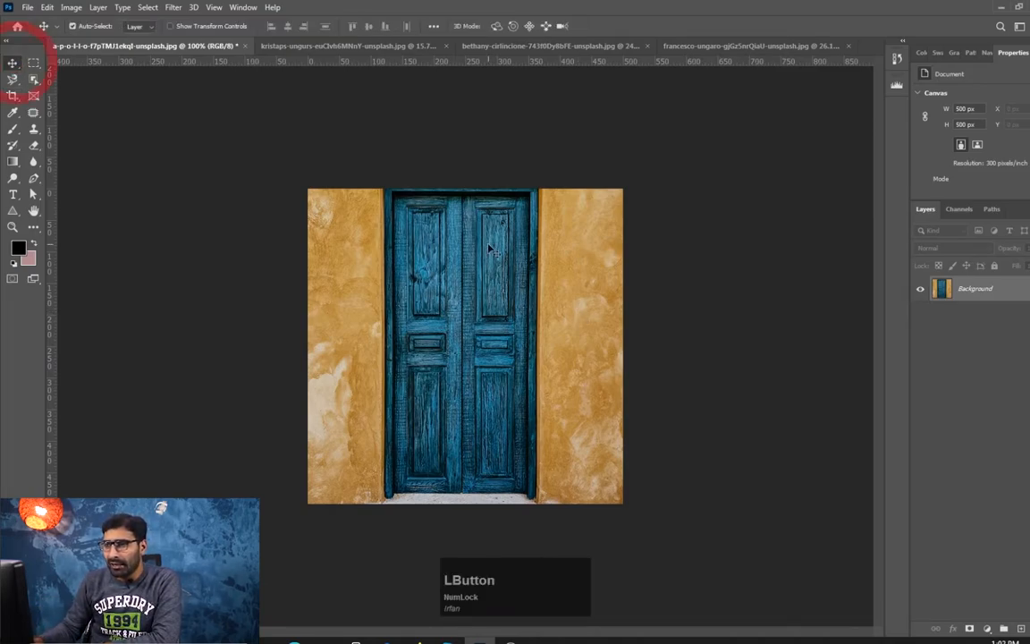
{"action": "key", "text": "ctrl+a"}
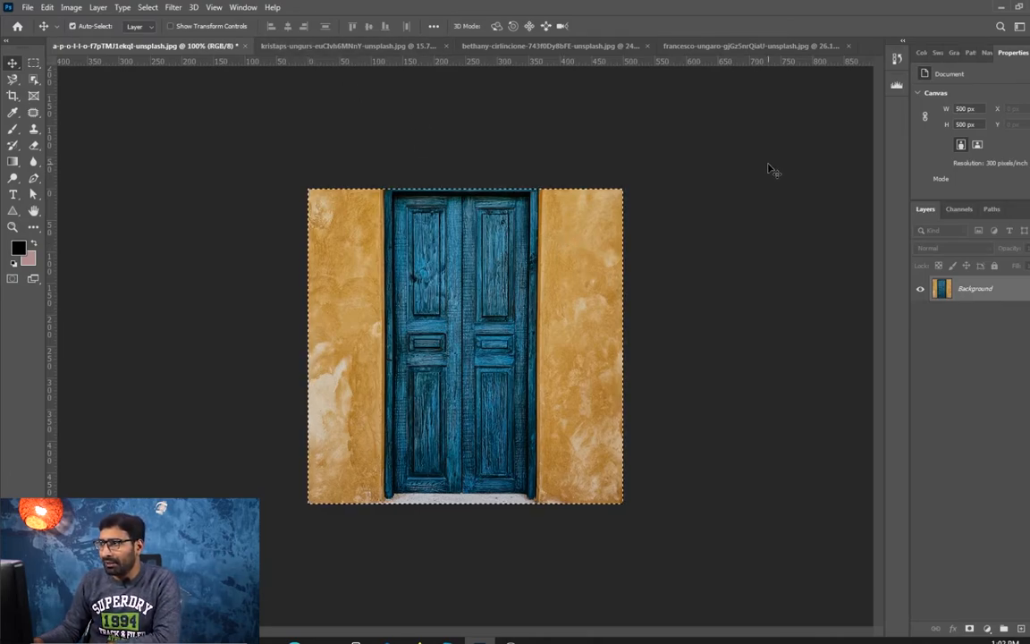
{"action": "left_click", "coordinate": [244, 7]}
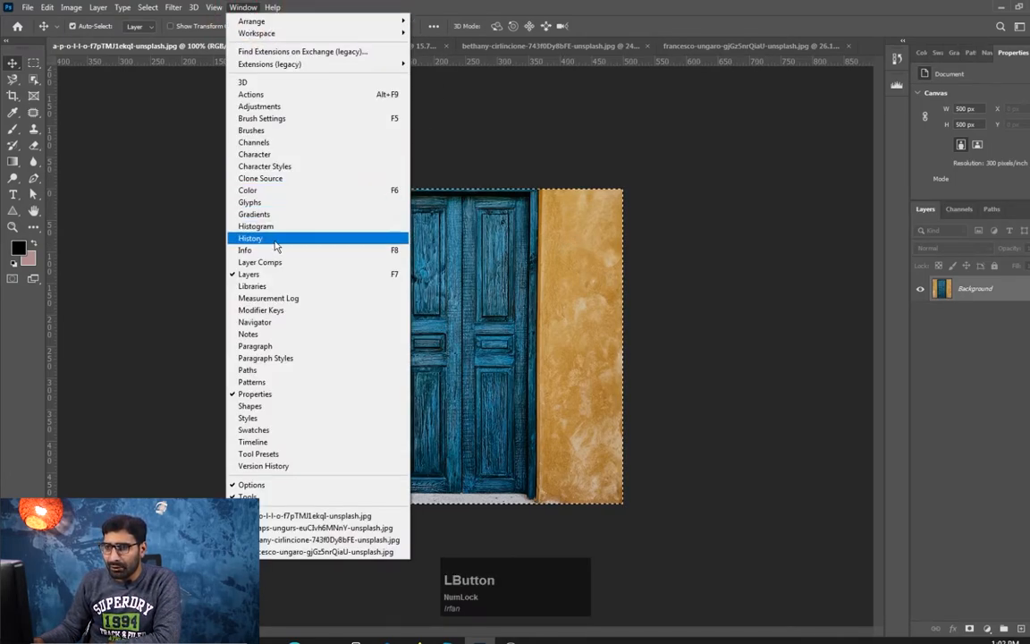
{"action": "left_click", "coordinate": [275, 254]}
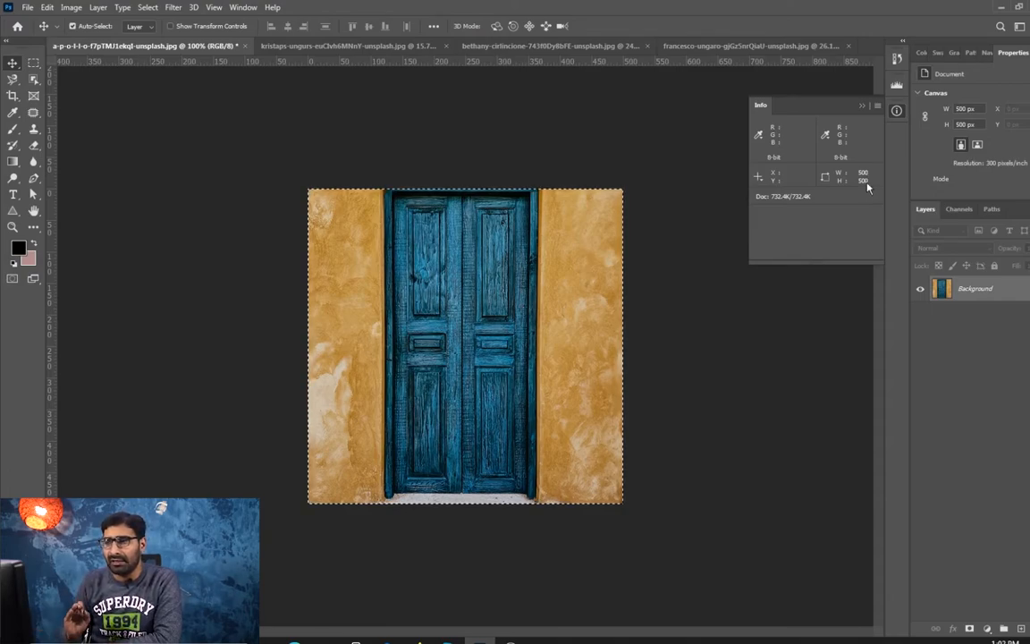
Return to the Crop Tool and set its mode back to W x H x Resolution.
{"action": "right_click", "coordinate": [12, 95]}
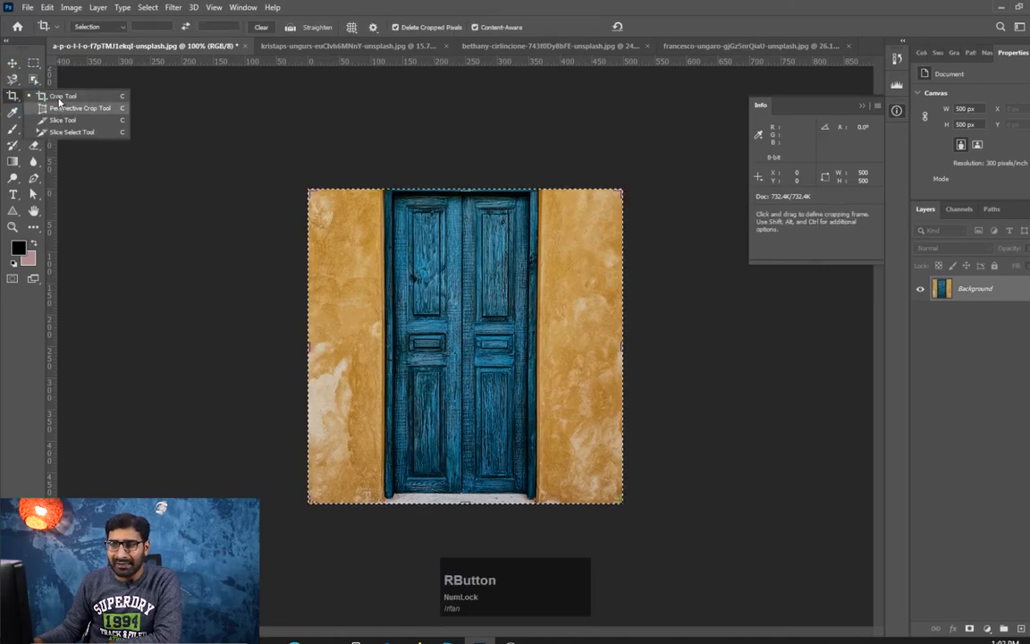
{"action": "left_click", "coordinate": [63, 93]}
{"action": "left_click", "coordinate": [122, 27]}
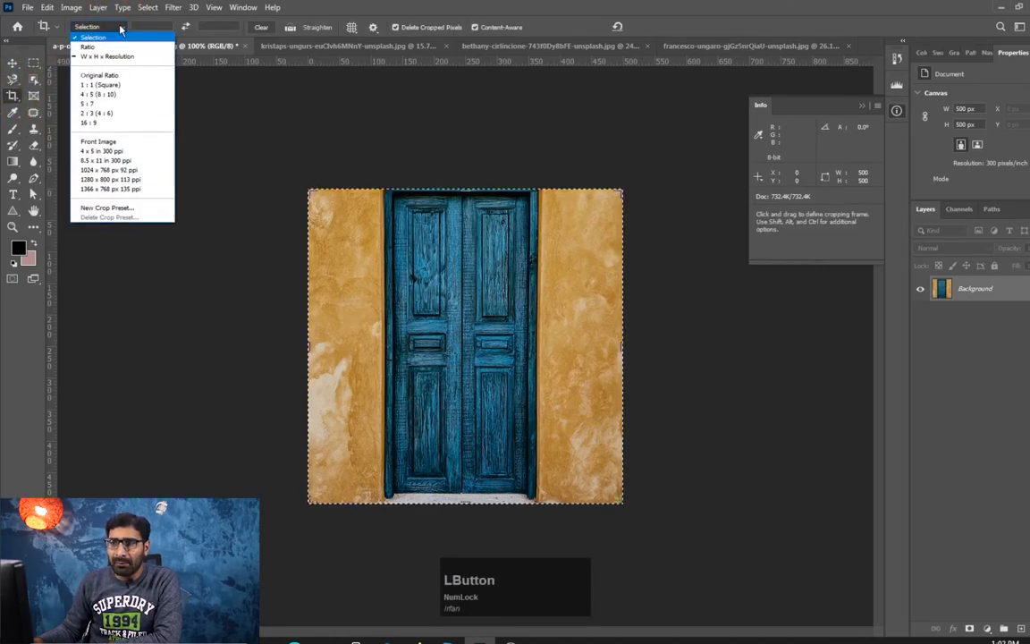
{"action": "left_click", "coordinate": [90, 57]}
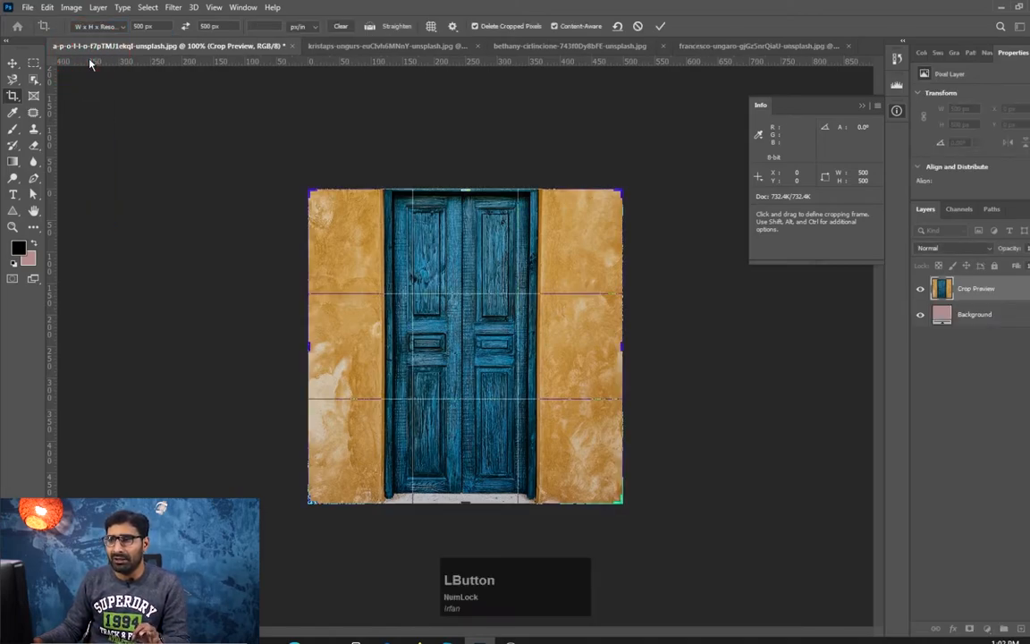
Cancel the pending crop and undo the 500 by 500 px crop, with the full door photo fitted in view.
{"action": "key", "text": "ctrl+z"}
{"action": "key", "text": "ctrl+z"}
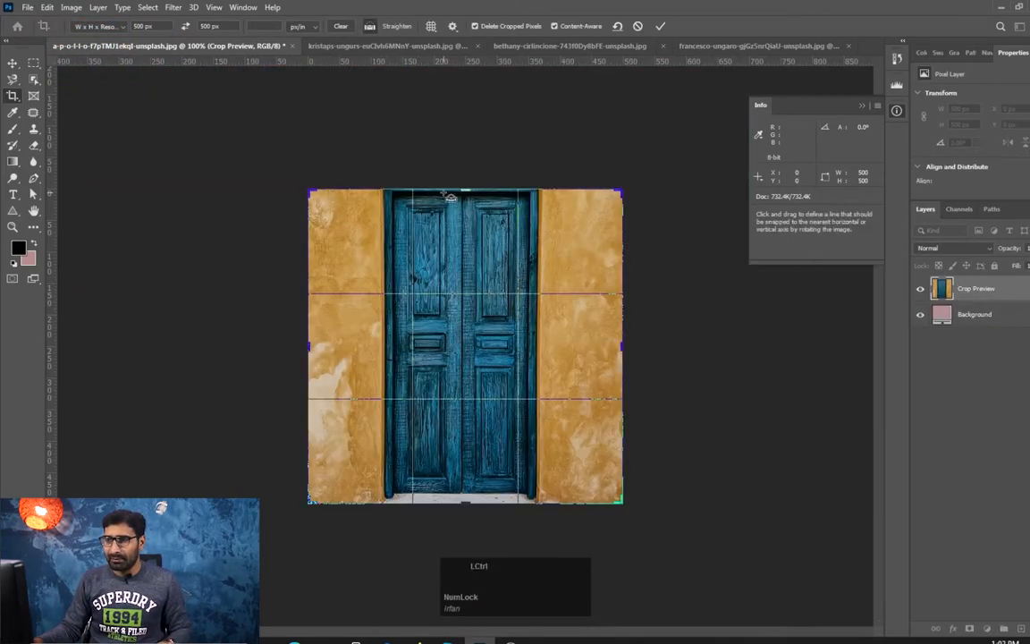
{"action": "key", "text": "ctrl+z"}
{"action": "key", "text": "ctrl+z"}
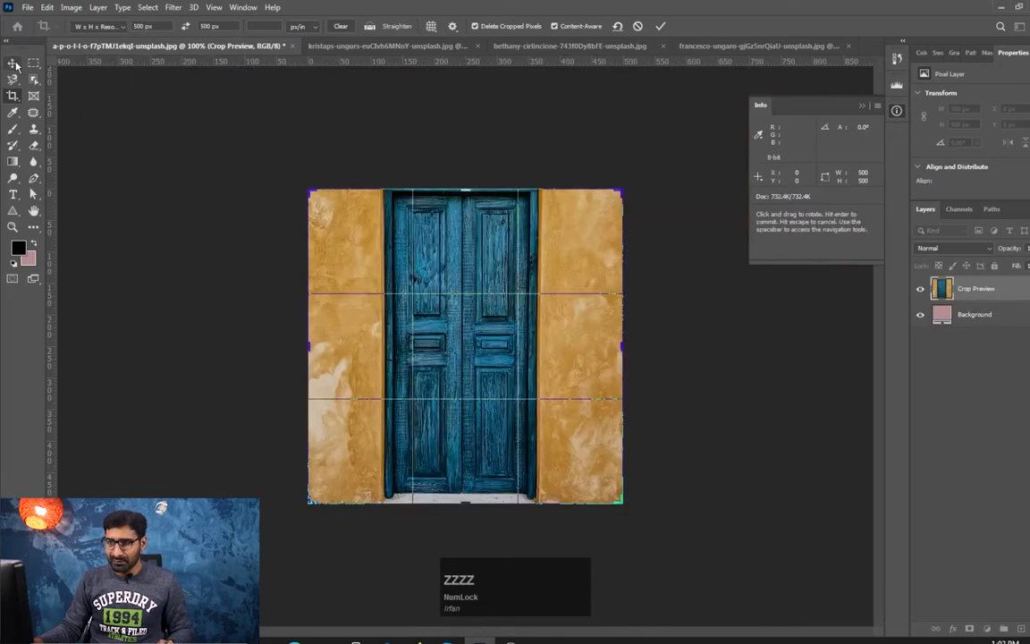
{"action": "left_click", "coordinate": [12, 64]}
{"action": "key", "text": "ctrl+z"}
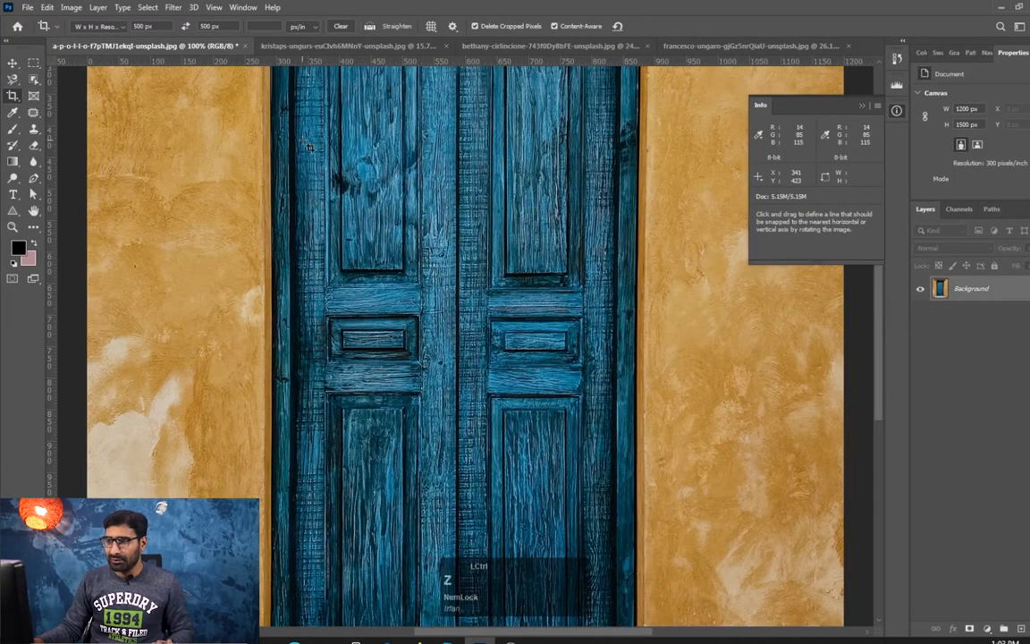
{"action": "key", "text": "ctrl+minus"}
{"action": "key", "text": "ctrl+0"}
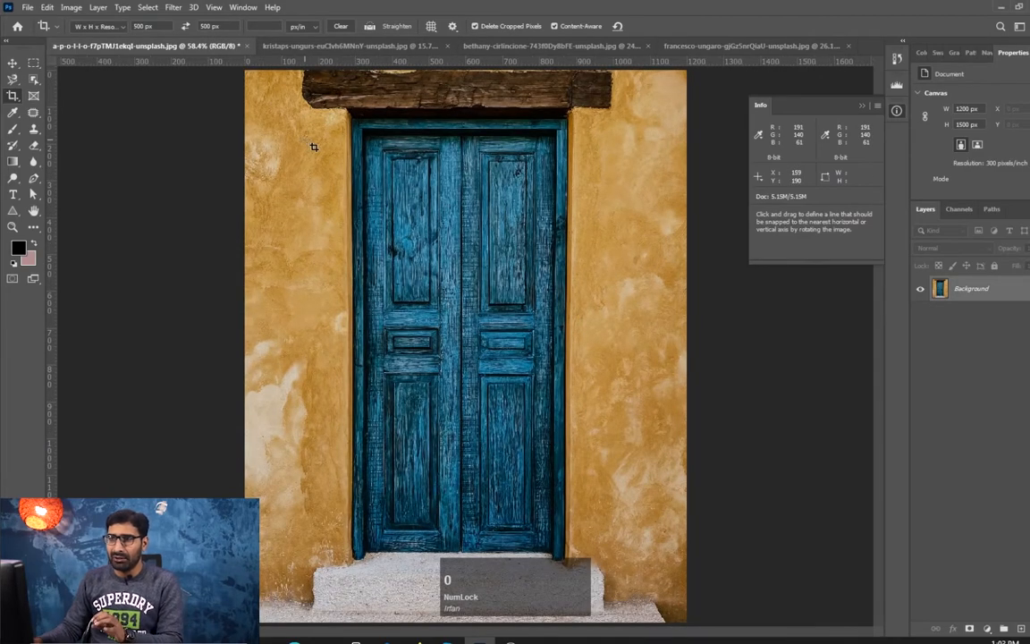
Keep the W x H x Resolution mode and set the crop width and height to 700 px each.
{"action": "left_click", "coordinate": [112, 26]}
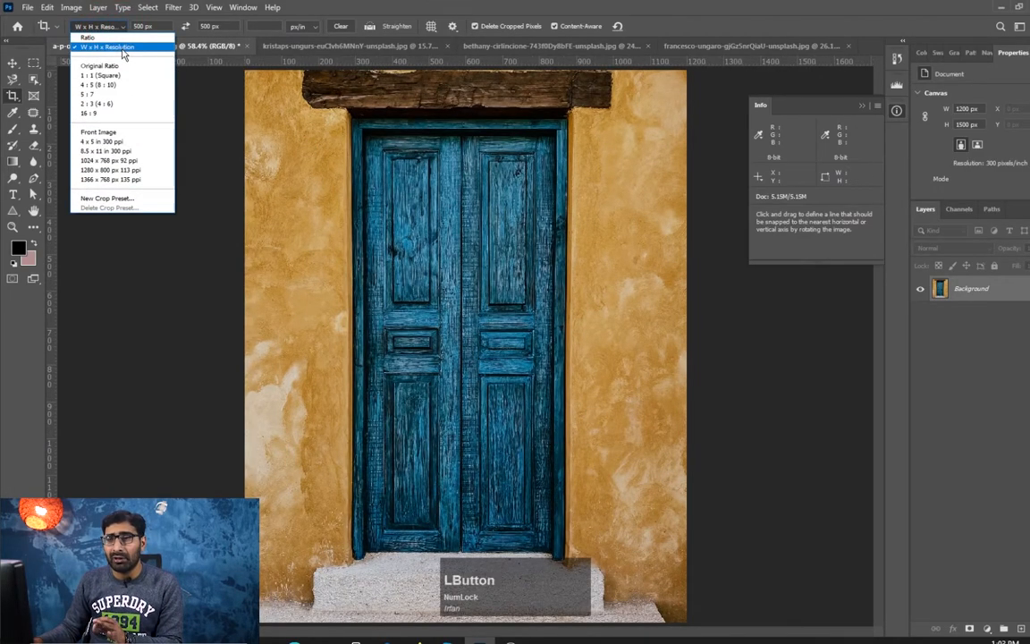
{"action": "left_click", "coordinate": [123, 53]}
{"action": "left_click", "coordinate": [209, 26]}
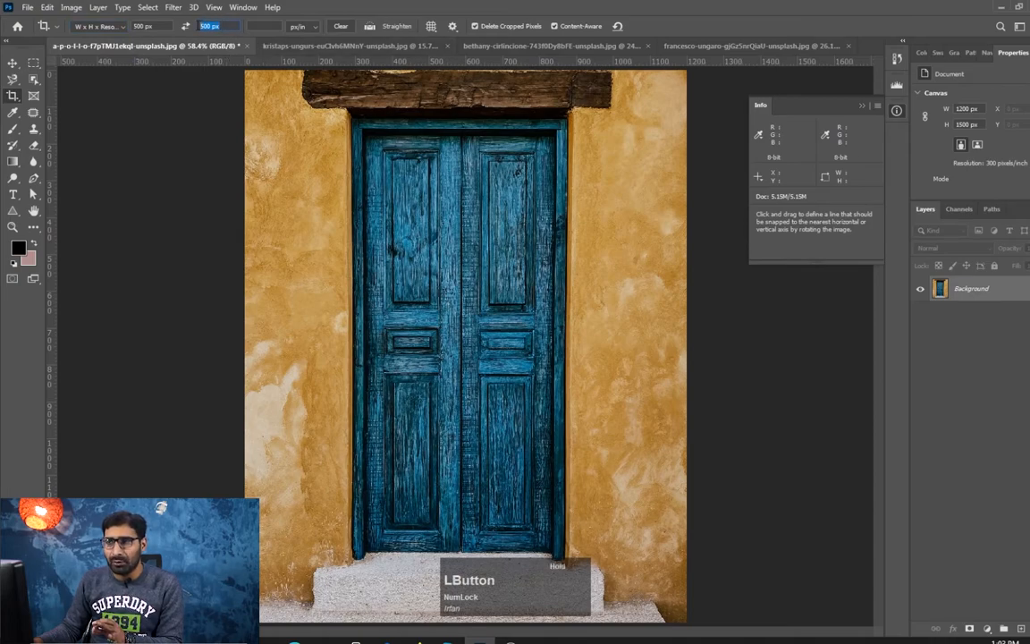
{"action": "left_click", "coordinate": [136, 25]}
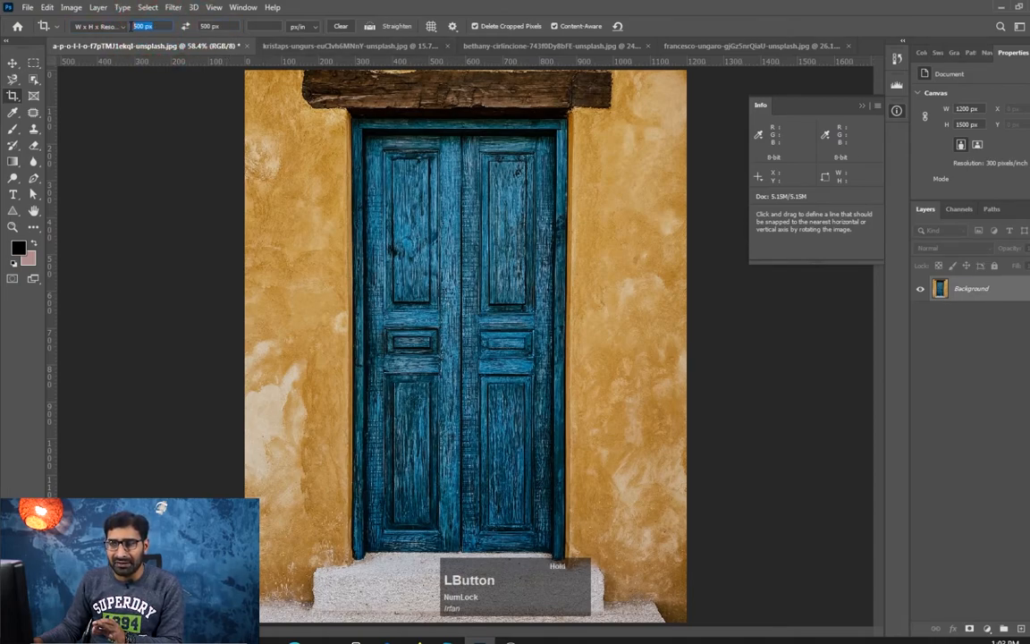
{"action": "left_click", "coordinate": [198, 26]}
{"action": "left_click", "coordinate": [143, 25]}
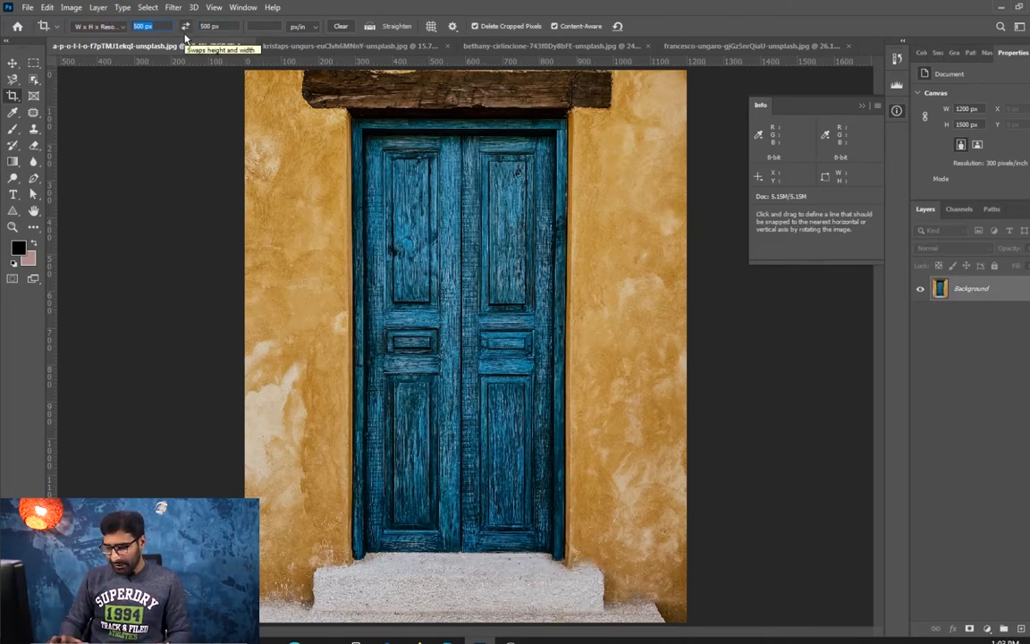
{"action": "type", "text": "700"}
{"action": "key", "text": "Tab"}
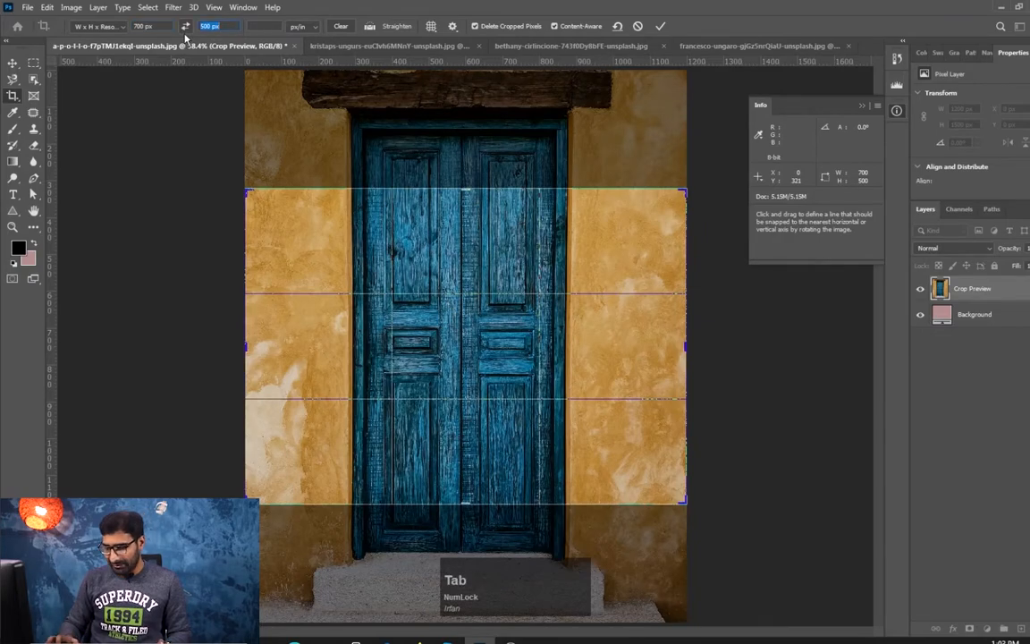
{"action": "type", "text": "700"}
{"action": "key", "text": "Return"}
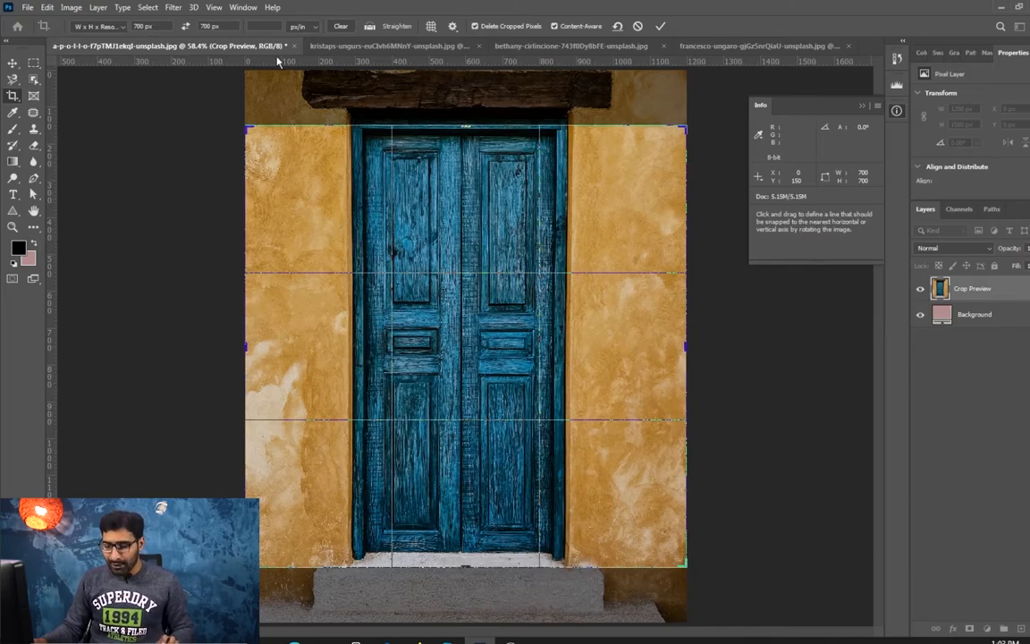
Try the 700 by 700 px crop, check its dimensions with a full selection, and undo both.
{"action": "key", "text": "Return"}
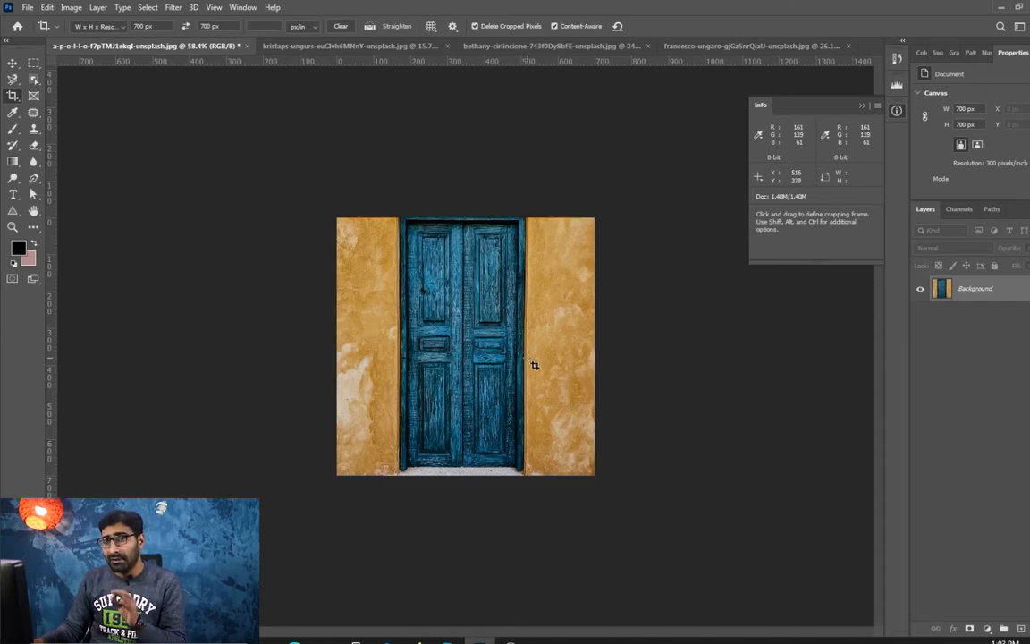
{"action": "key", "text": "ctrl+a"}
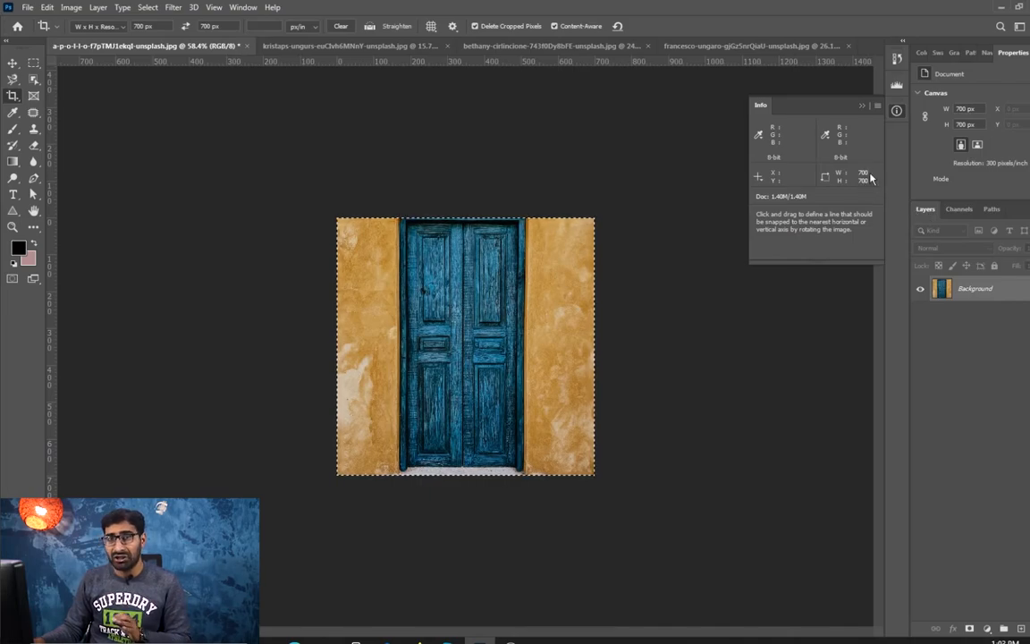
{"action": "key", "text": "ctrl+z"}
{"action": "key", "text": "ctrl+z"}
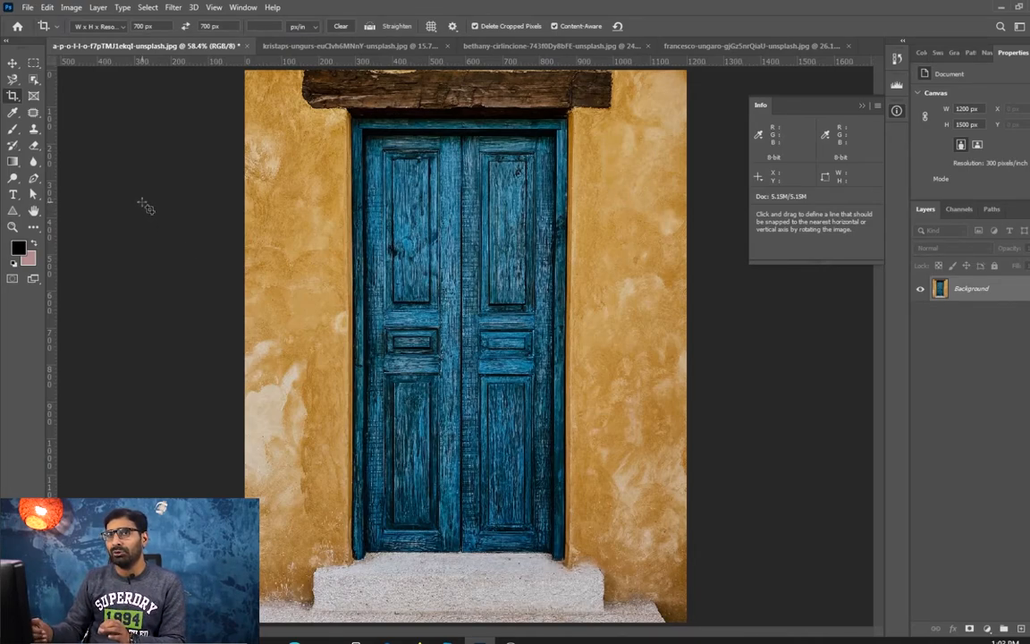
Reactivate the Crop Tool and clear the width and height values of the W x H x Resolution mode.
{"action": "left_click", "coordinate": [13, 63]}
{"action": "right_click", "coordinate": [12, 111]}
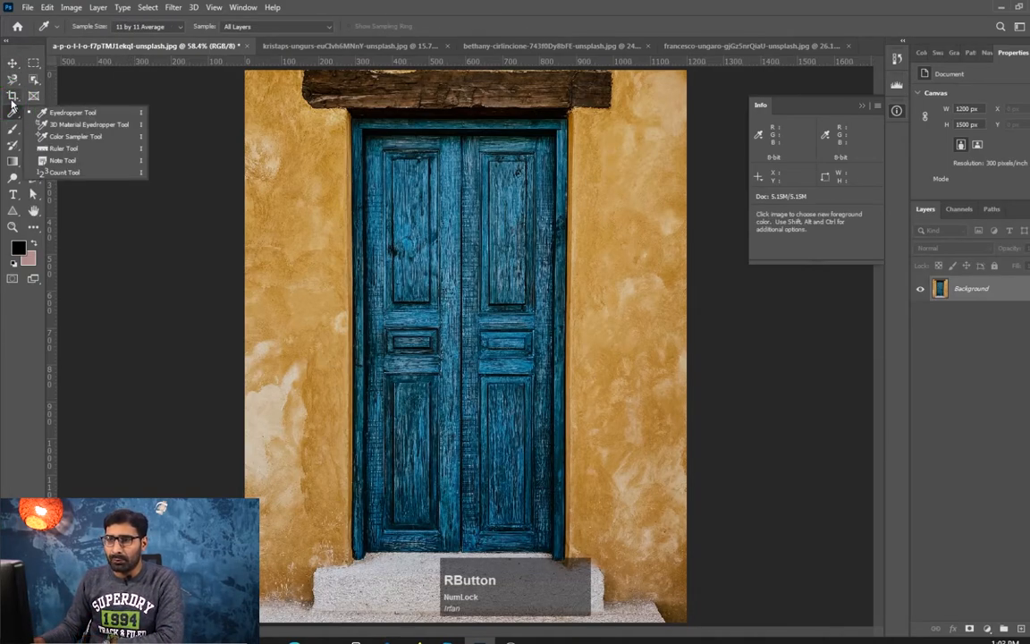
{"action": "right_click", "coordinate": [13, 96]}
{"action": "left_click", "coordinate": [63, 96]}
{"action": "left_click", "coordinate": [116, 27]}
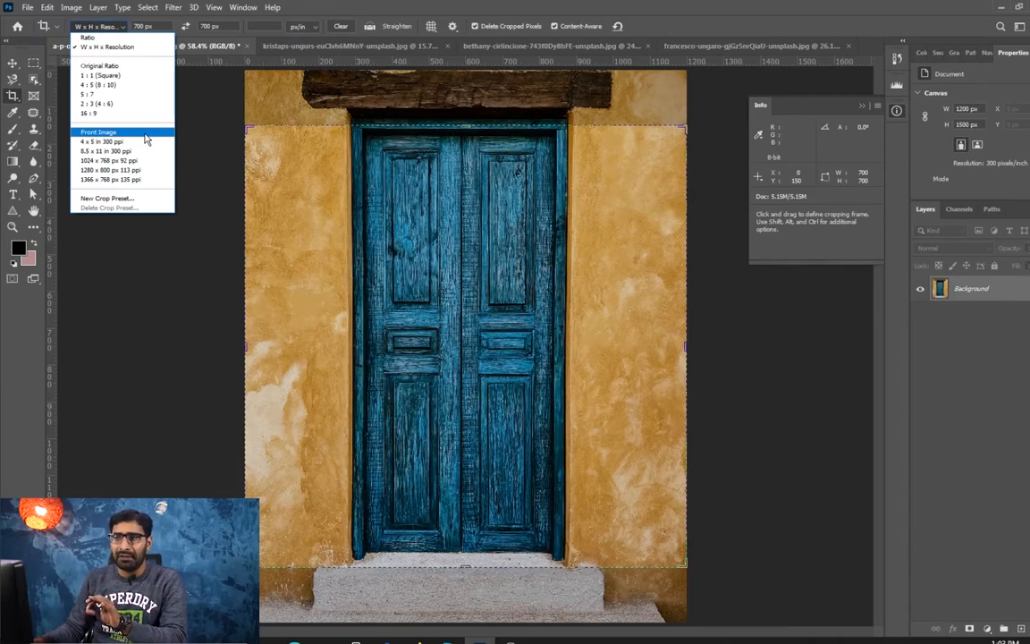
{"action": "left_click", "coordinate": [37, 41]}
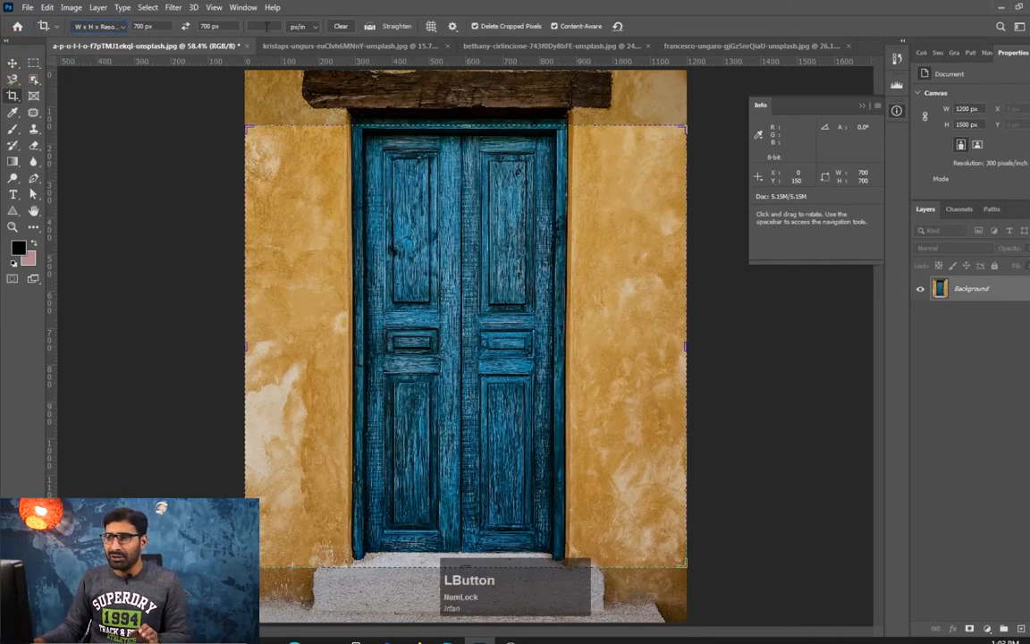
{"action": "left_click", "coordinate": [340, 26]}
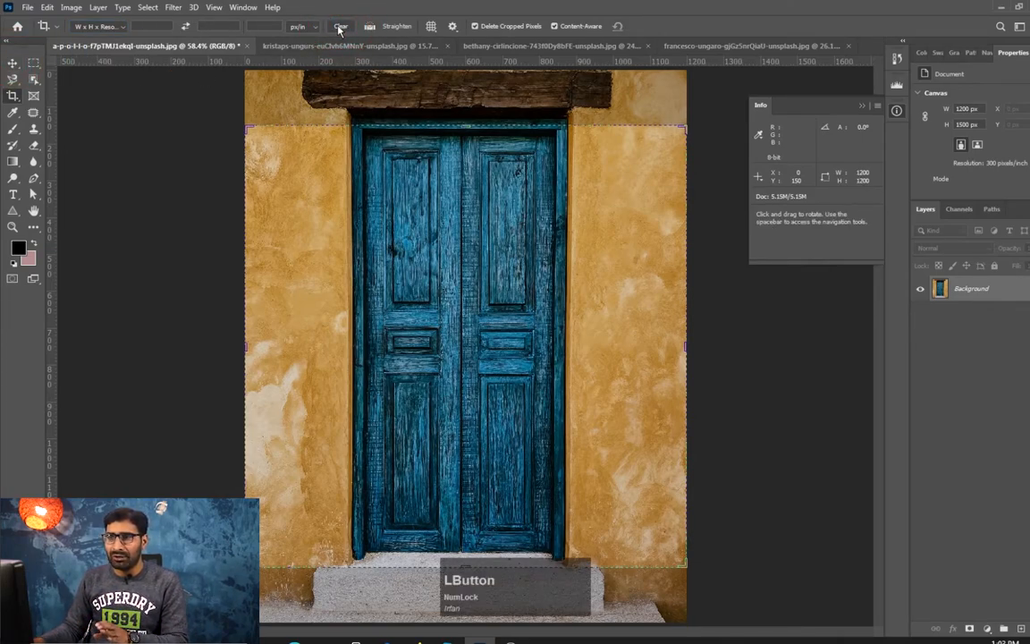
Switch the crop to Ratio mode and try to undo the door photo's earlier crops.
{"action": "left_click", "coordinate": [114, 31]}
{"action": "left_click", "coordinate": [106, 43]}
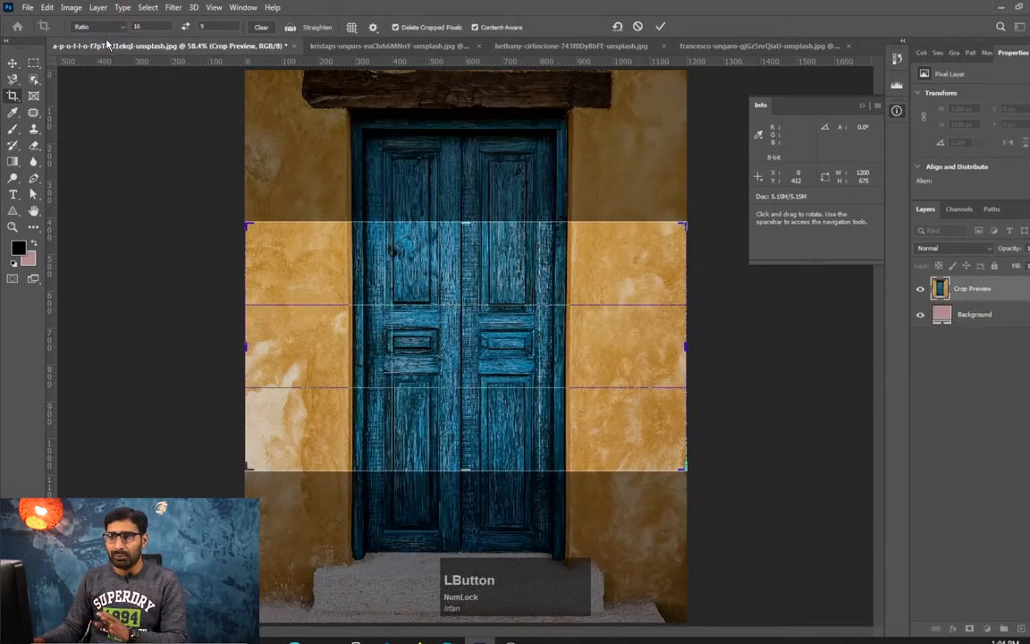
{"action": "key", "text": "ctrl"}
{"action": "key", "text": "ctrl+z"}
{"action": "key", "text": "ctrl+z"}
{"action": "key", "text": "ctrl+z"}
{"action": "key", "text": "ctrl+z"}
{"action": "key", "text": "ctrl+z"}
{"action": "key", "text": "ctrl+z"}
{"action": "key", "text": "ctrl+z"}
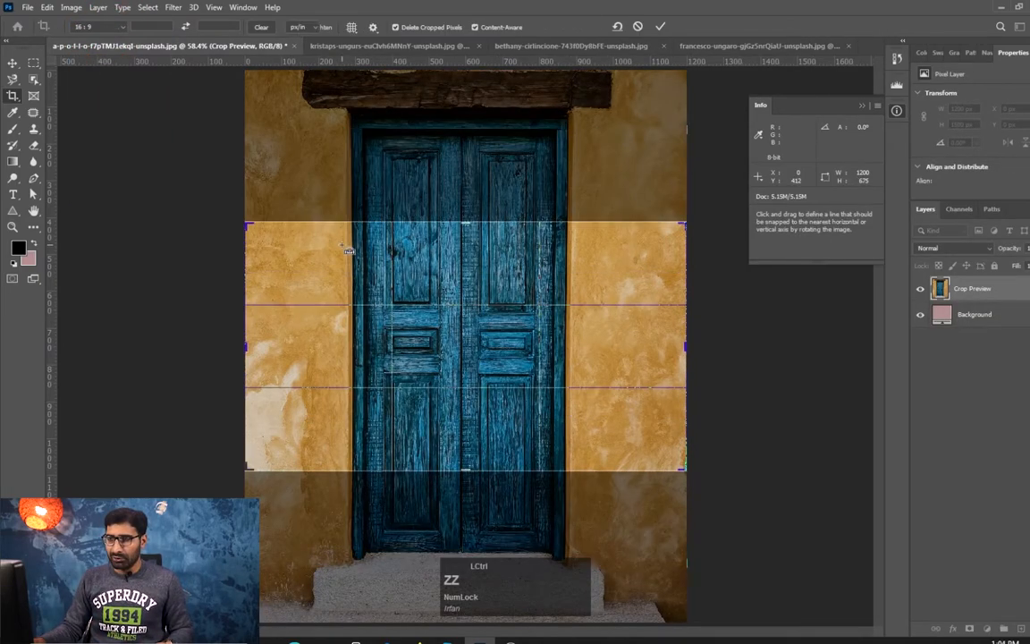
Leave the pending 16:9 crop, undo the earlier crops of the door photo, and fit the photo in view.
{"action": "left_click", "coordinate": [12, 64]}
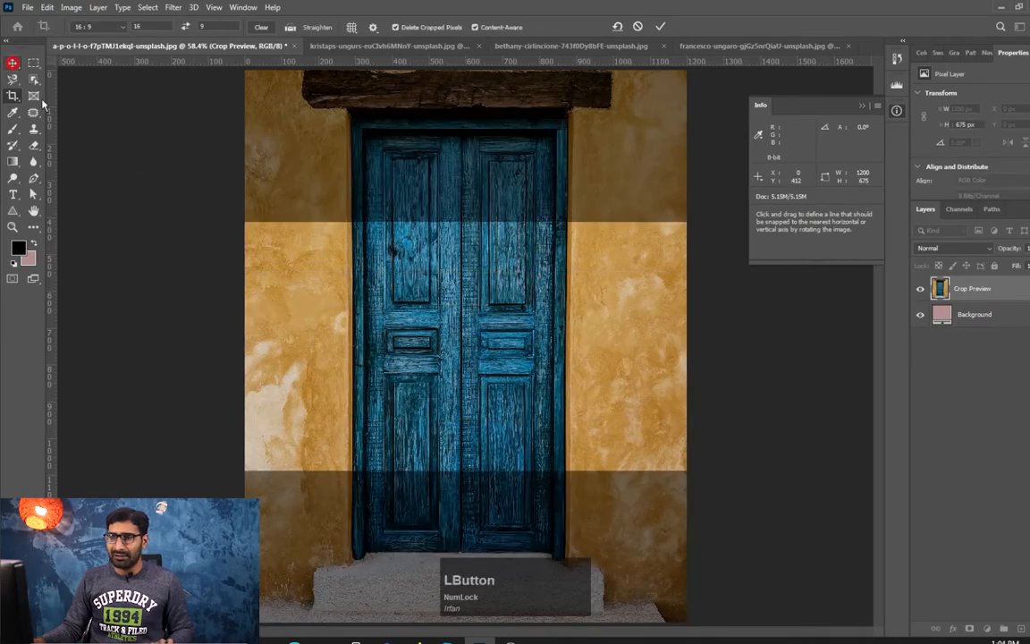
{"action": "key", "text": "ctrl+z"}
{"action": "key", "text": "ctrl+z"}
{"action": "key", "text": "ctrl+z"}
{"action": "key", "text": "ctrl+0"}
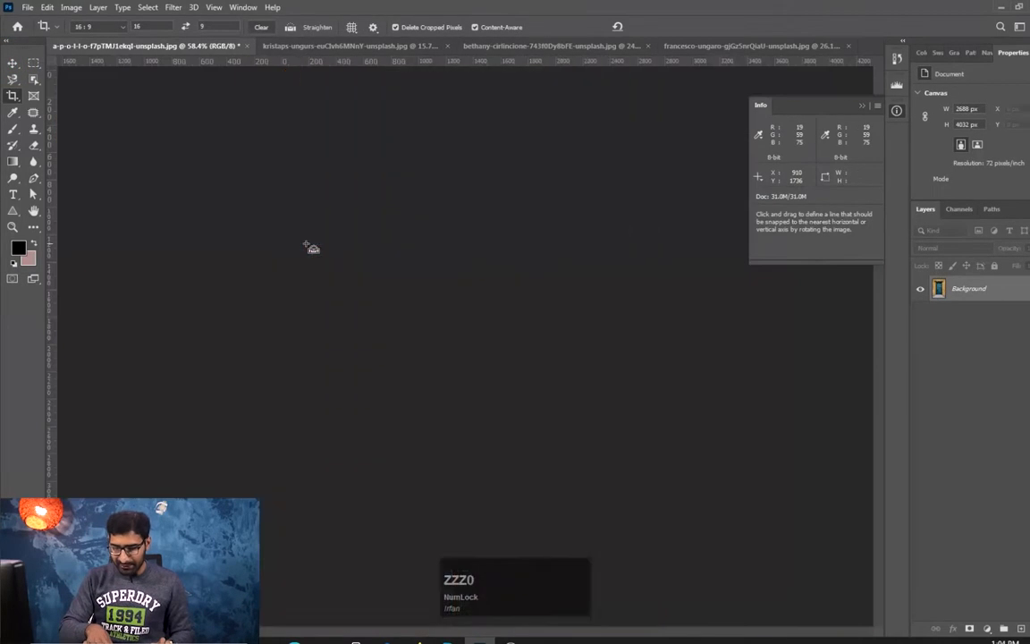
Apply the Front Image preset to the door photo's crop and check its width, height and resolution values.
{"action": "left_click", "coordinate": [101, 26]}
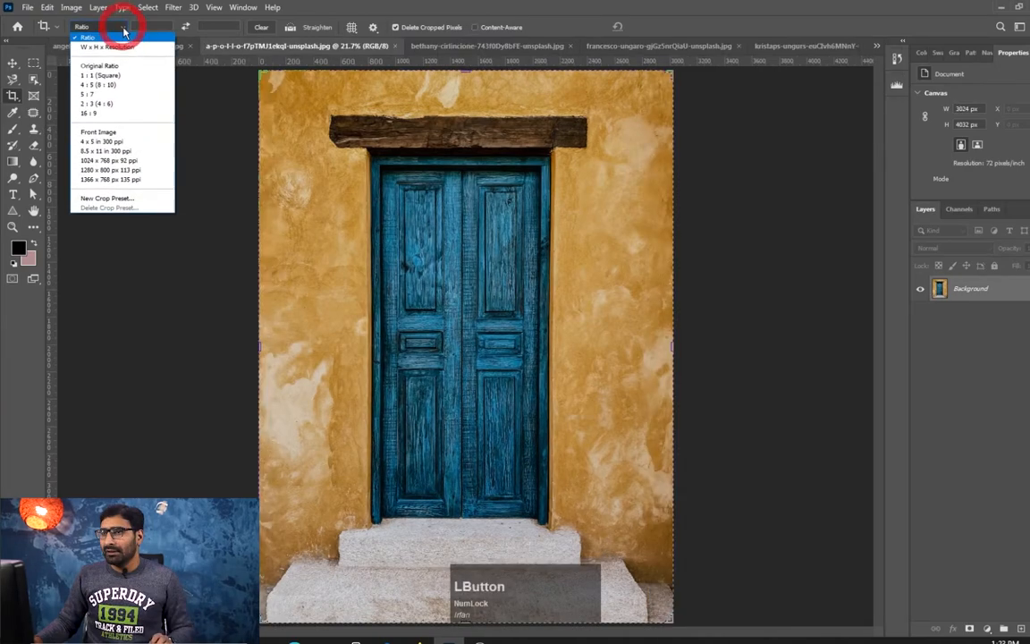
{"action": "left_click", "coordinate": [122, 134]}
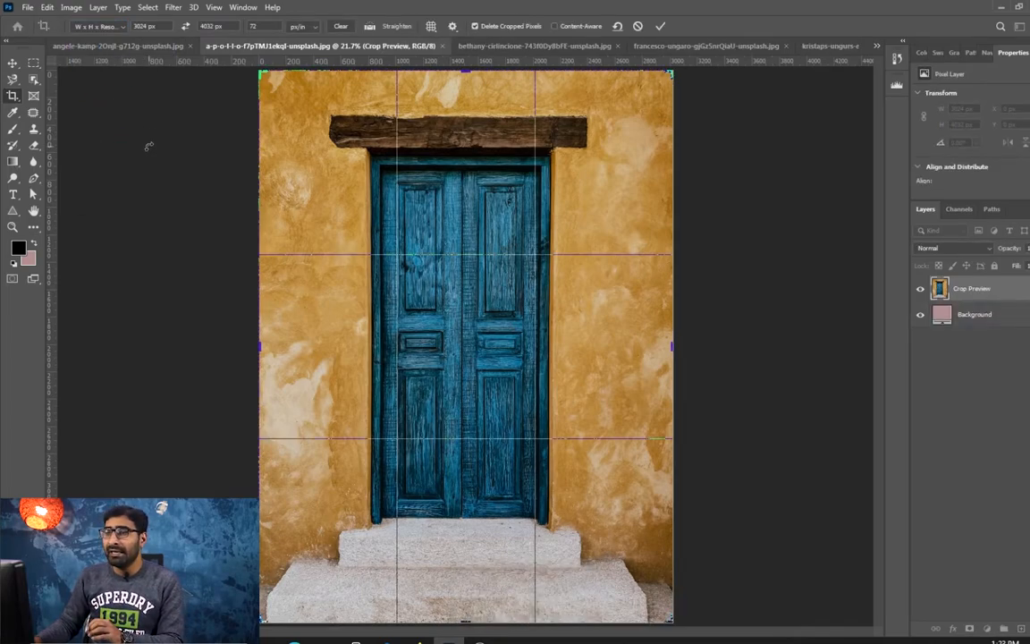
{"action": "left_click", "coordinate": [214, 27]}
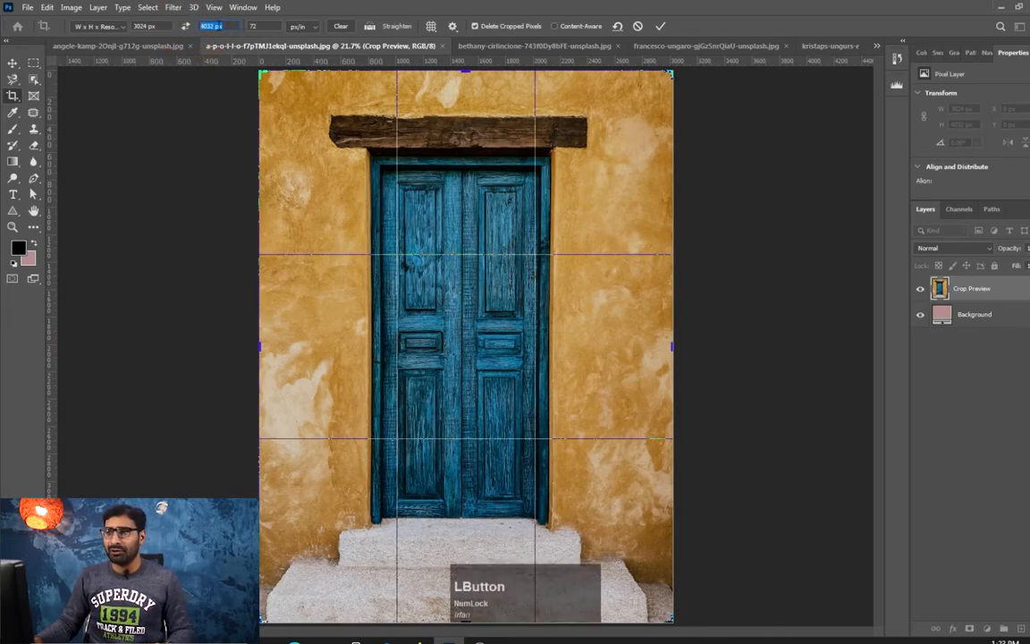
{"action": "left_click", "coordinate": [133, 27]}
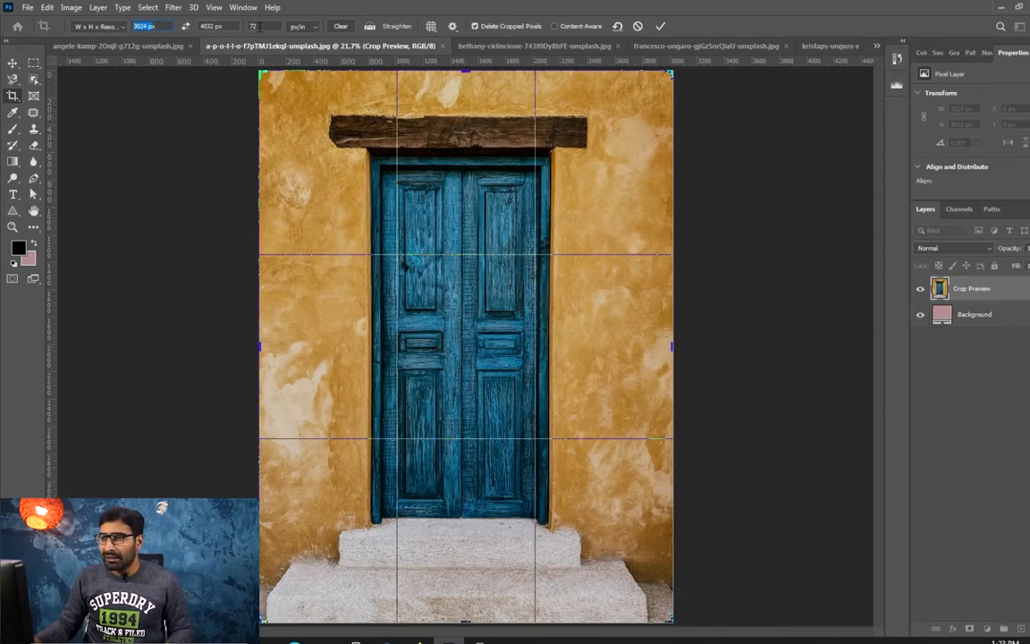
{"action": "left_click", "coordinate": [261, 27]}
{"action": "left_click_drag", "start_coordinate": [260, 27], "coordinate": [229, 25]}
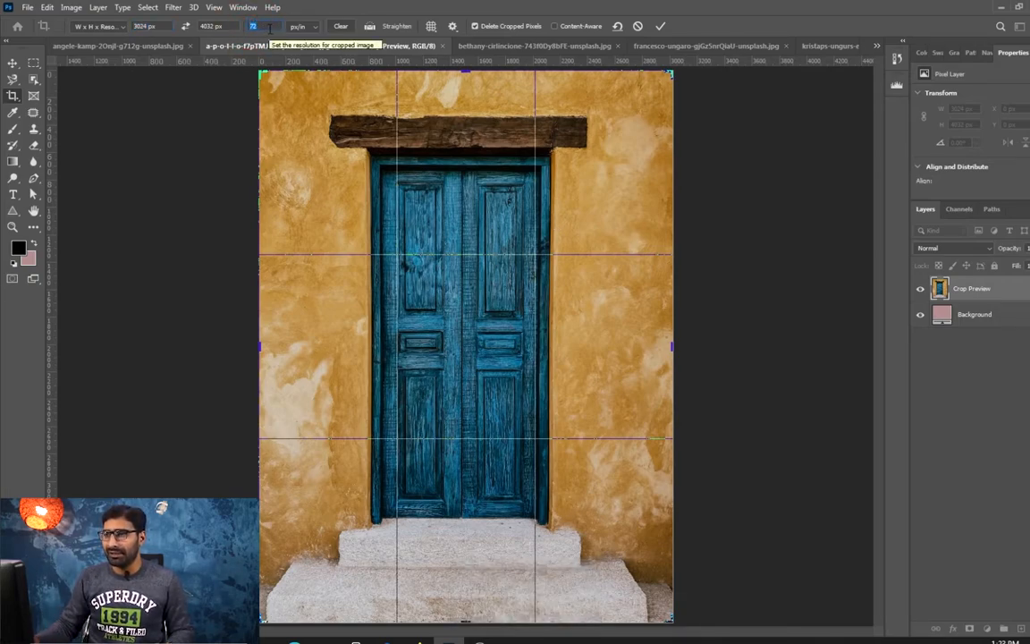
Check the available resolution units, keep px/in, and select the Front Image preset again.
{"action": "left_click", "coordinate": [307, 27]}
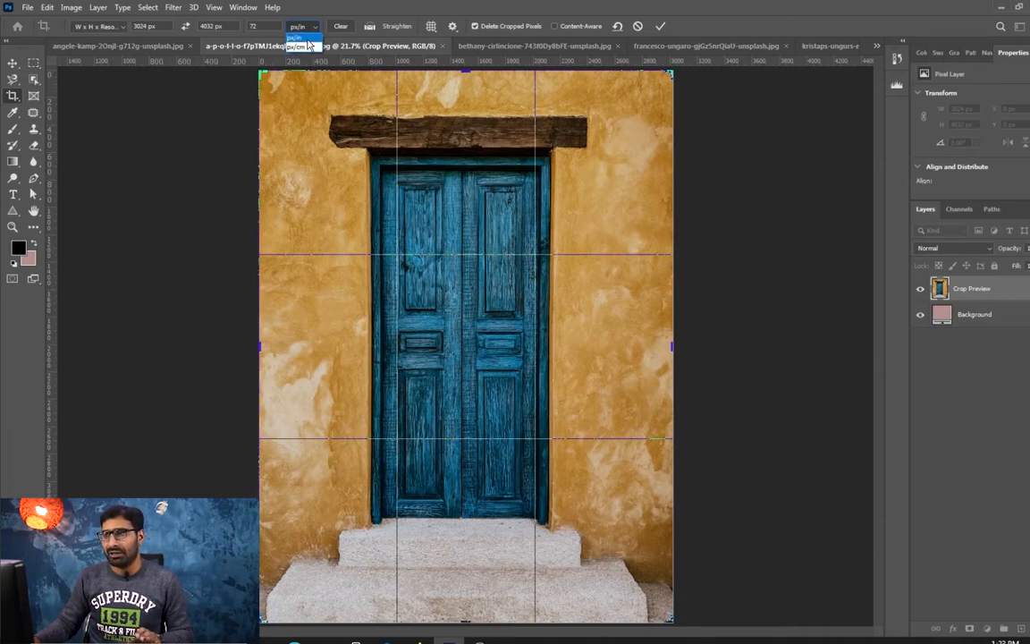
{"action": "left_click", "coordinate": [309, 45]}
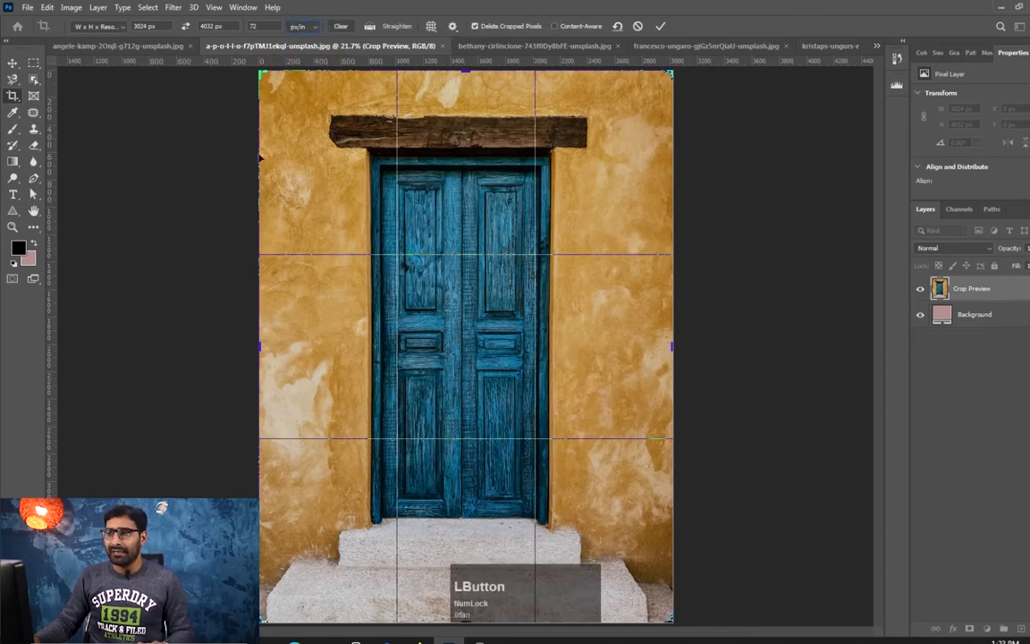
{"action": "left_click", "coordinate": [115, 27]}
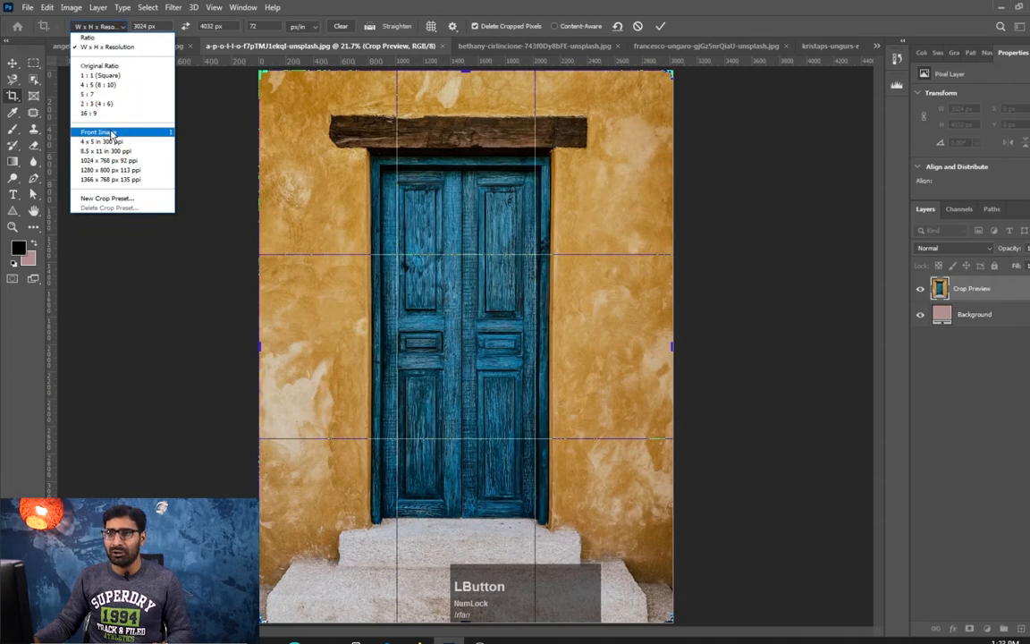
{"action": "left_click", "coordinate": [111, 132]}
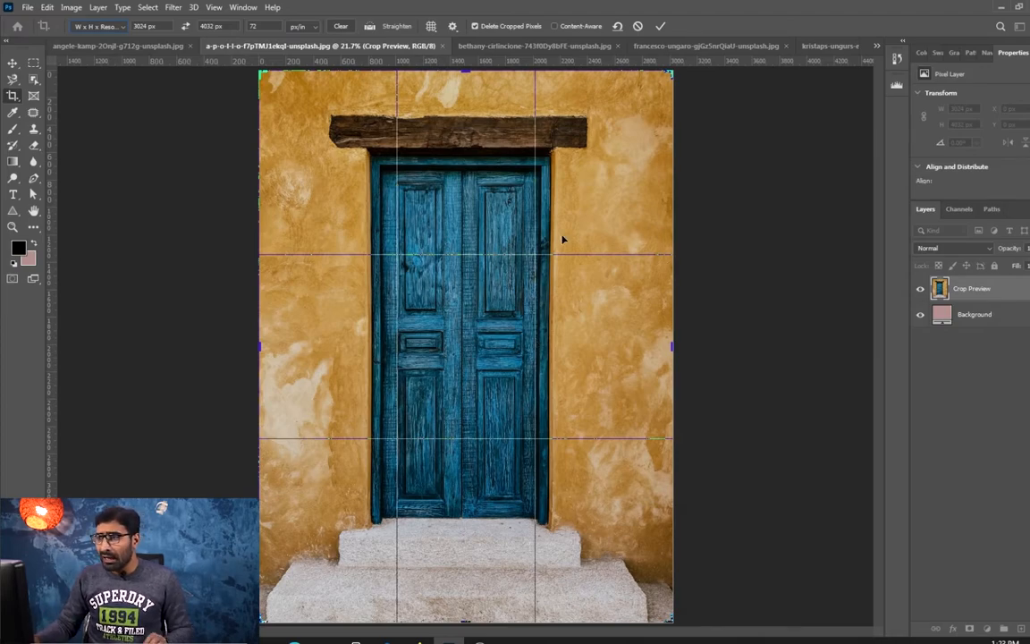
Crop the clipboard photo to the door photo's Front Image size of 3024 x 4032 px at 72 px/in.
{"action": "left_click", "coordinate": [504, 45]}
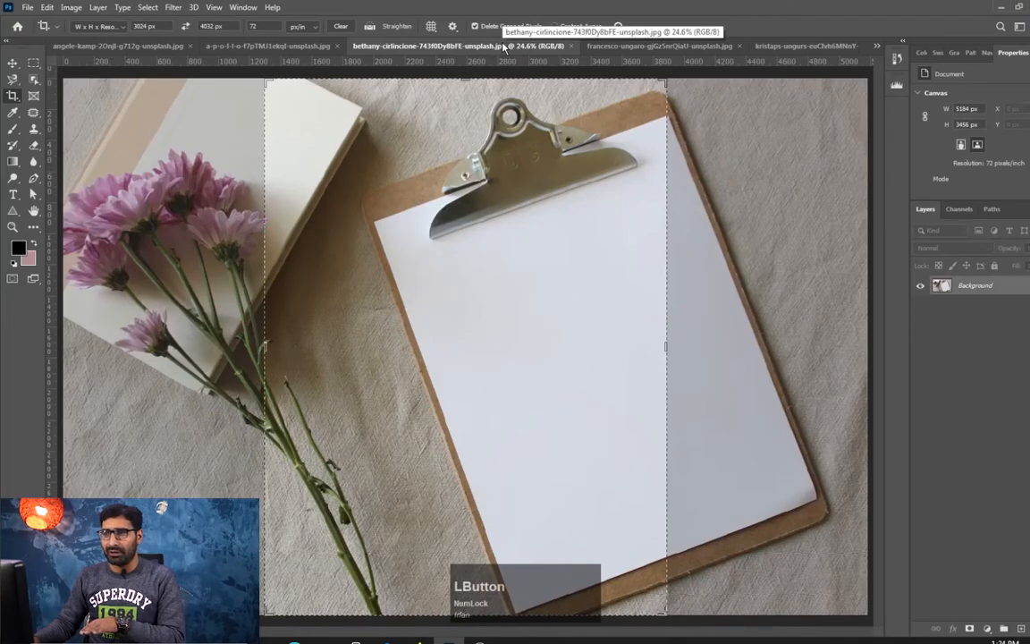
{"action": "left_click", "coordinate": [292, 46]}
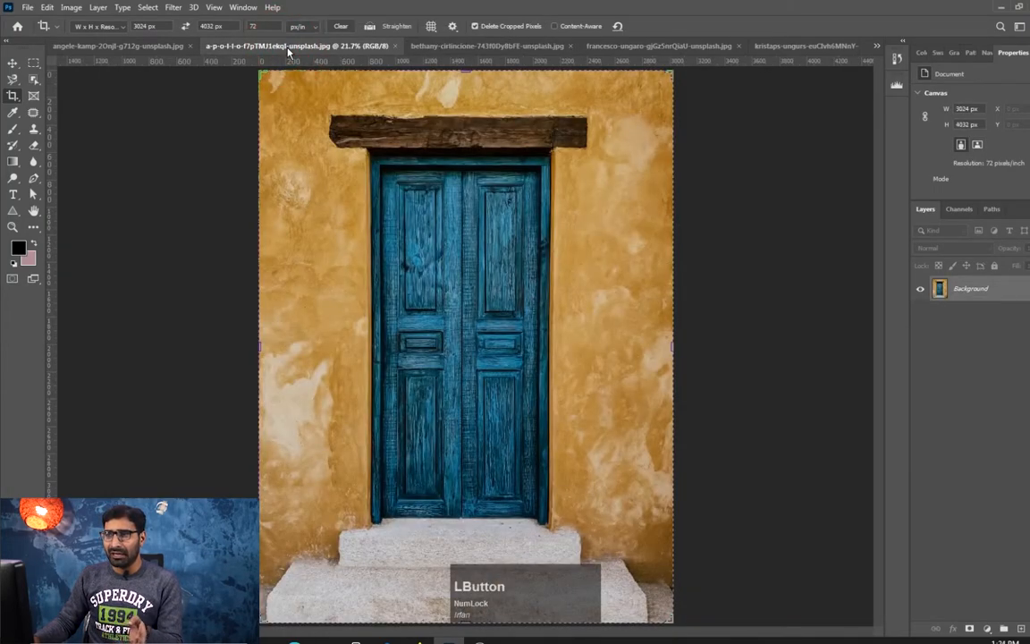
{"action": "left_click", "coordinate": [432, 48]}
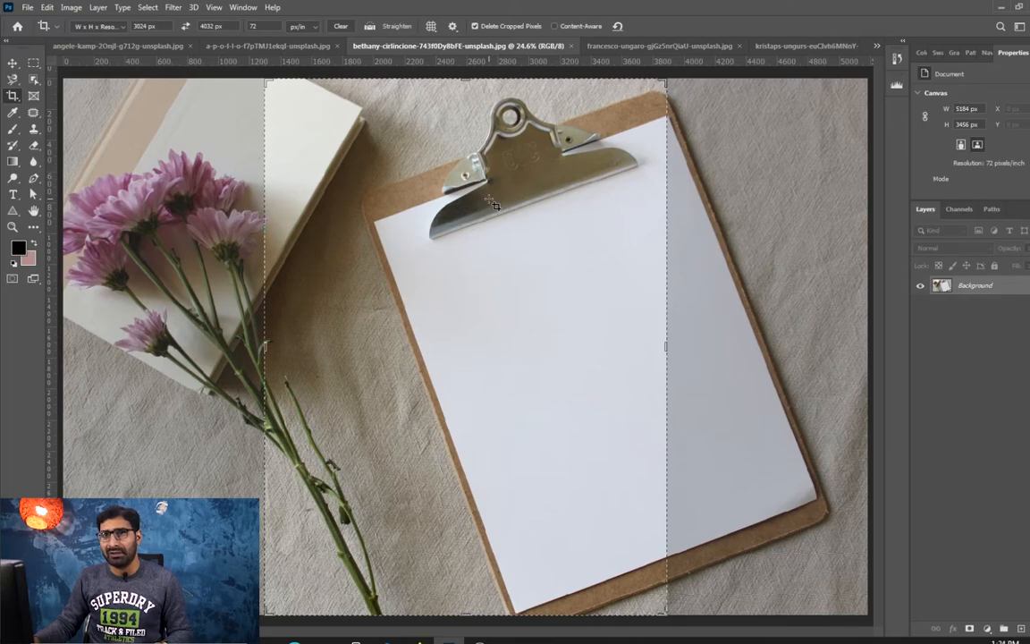
{"action": "key", "text": "Return"}
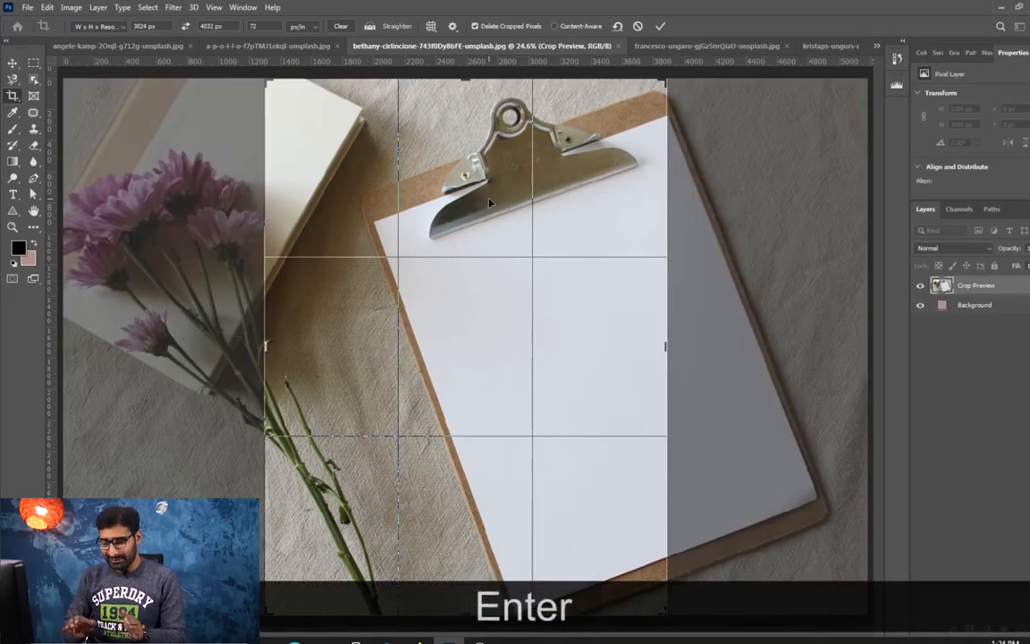
{"action": "key", "text": "Return"}
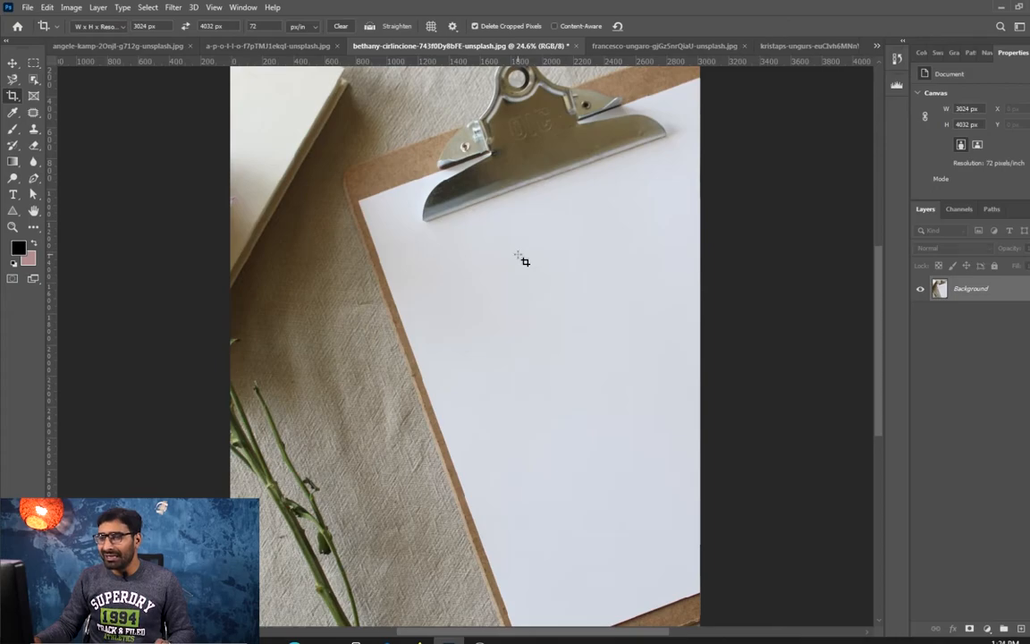
{"action": "scroll", "coordinate": [523, 260], "scroll_direction": "up", "scroll_amount": 1}
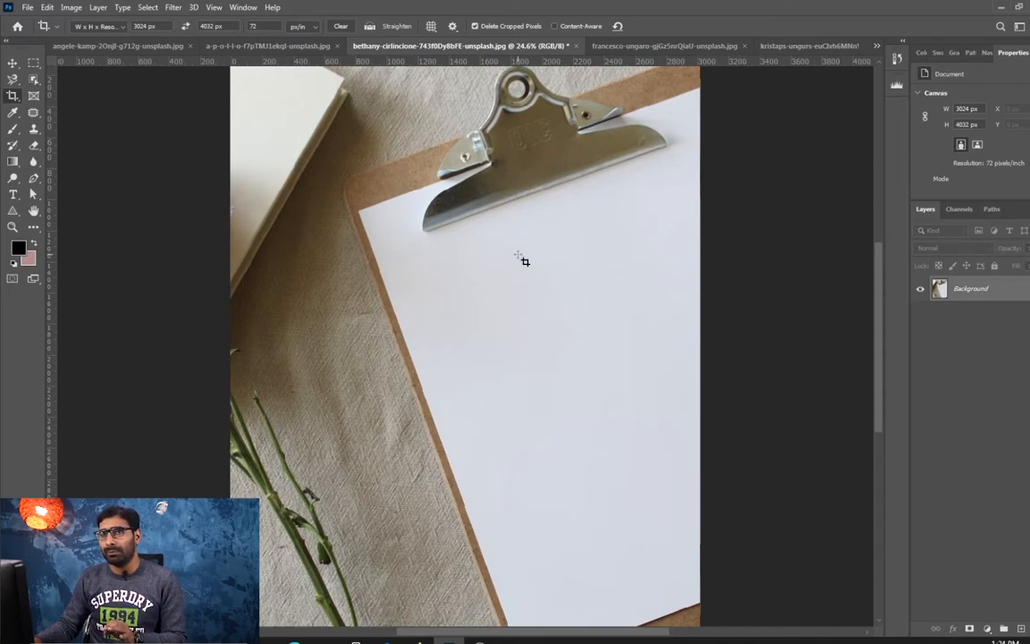
Try the 8.5 x 11 in 300 ppi preset, crop the clipboard photo with 1280 x 800 px 113 ppi instead, and view it at 100%.
{"action": "left_click", "coordinate": [117, 26]}
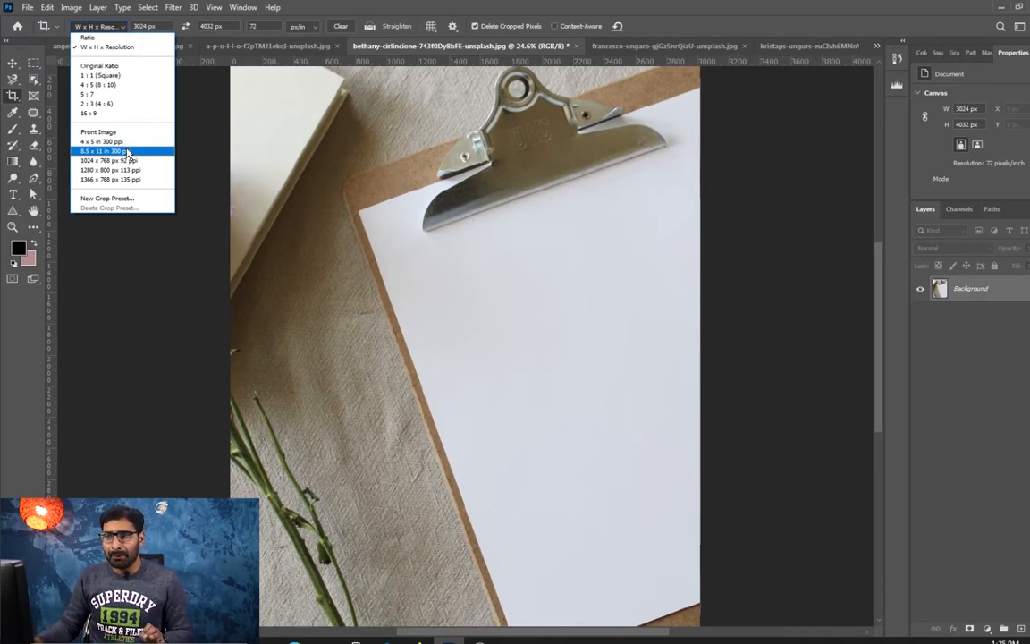
{"action": "left_click", "coordinate": [128, 152]}
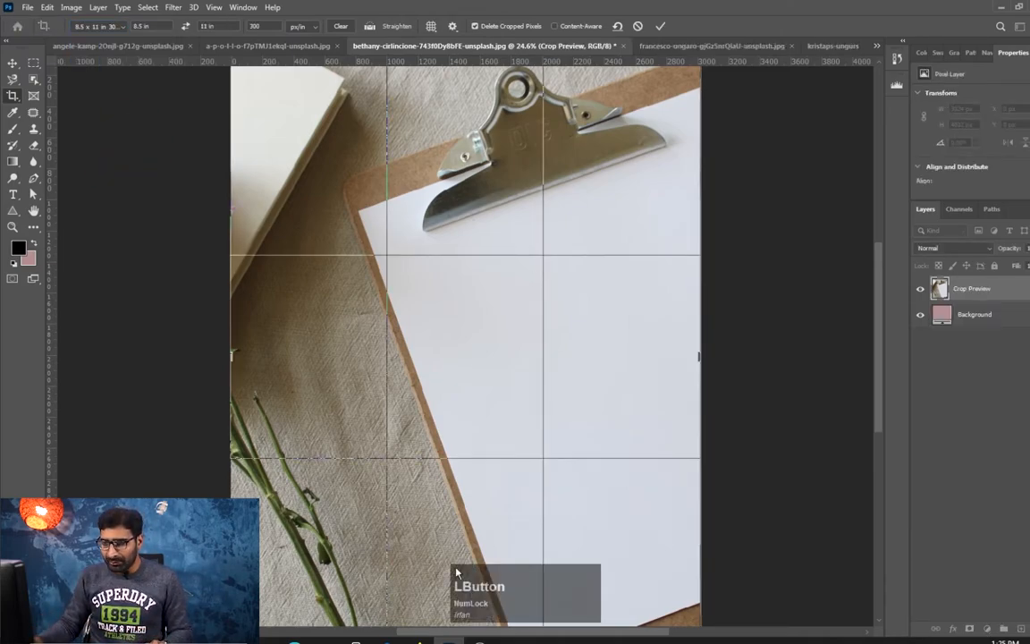
{"action": "left_click", "coordinate": [113, 26]}
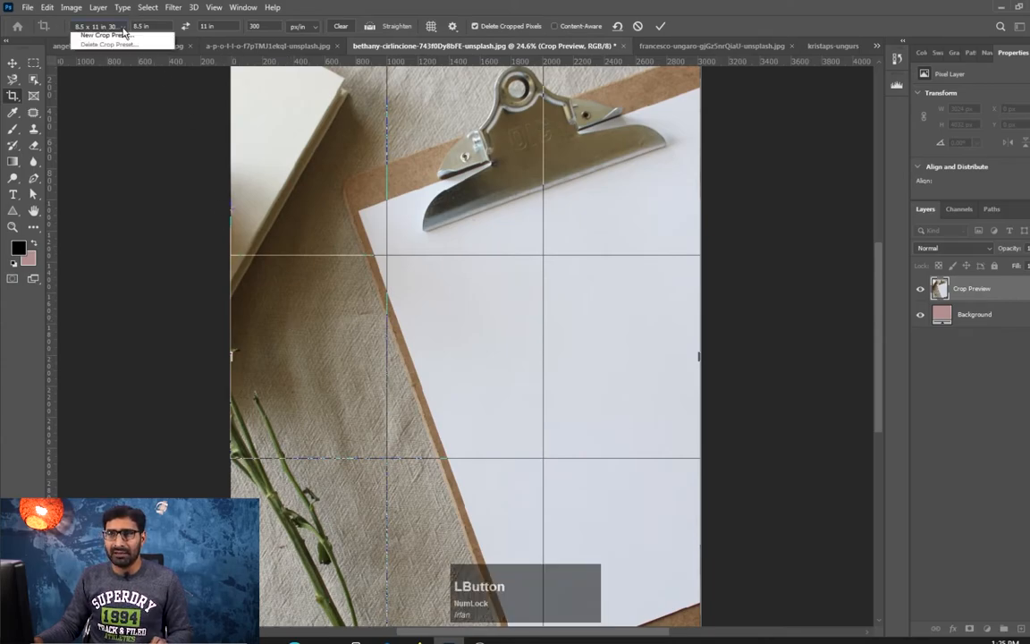
{"action": "left_click", "coordinate": [120, 172]}
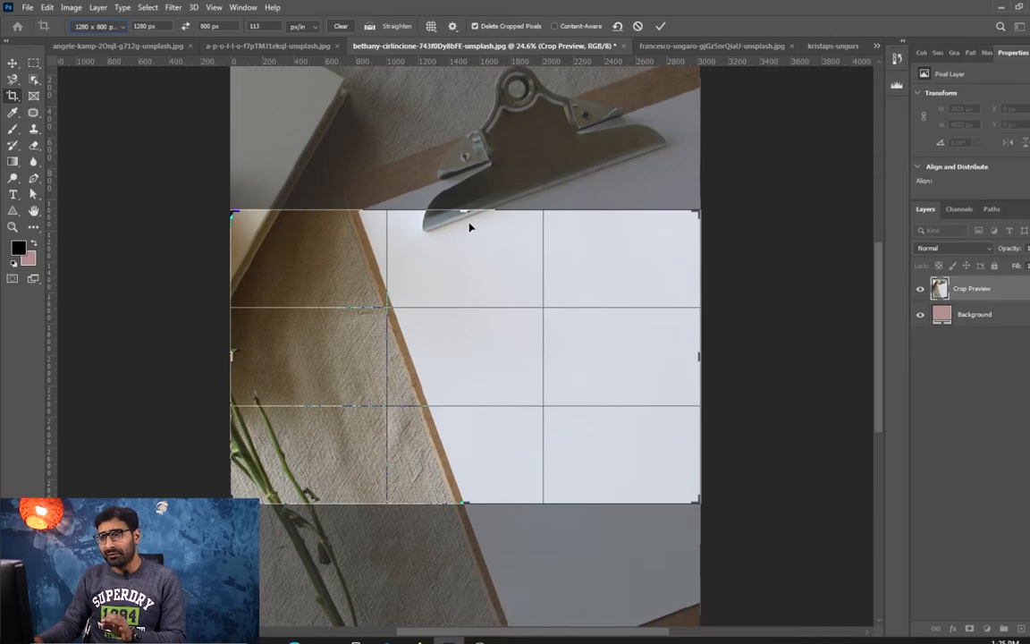
{"action": "key", "text": "Return"}
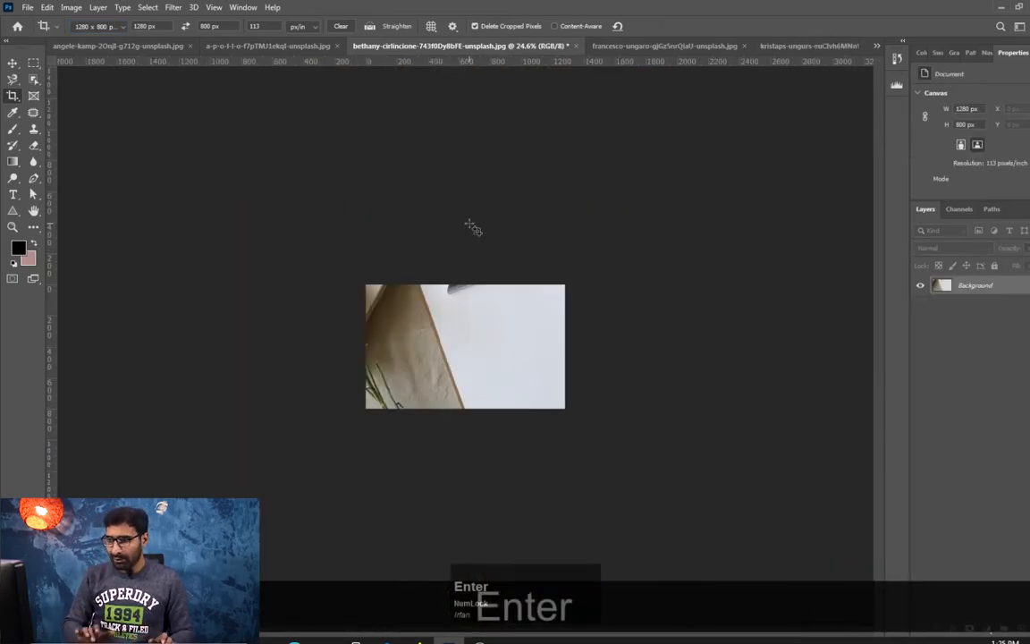
{"action": "key", "text": "ctrl+alt+0"}
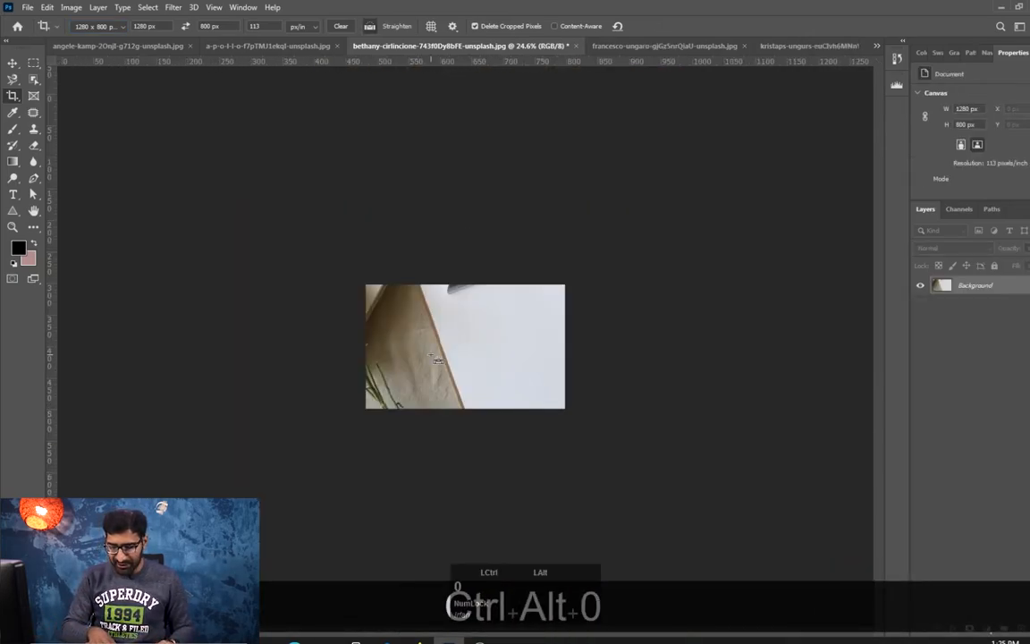
{"action": "key", "text": "ctrl"}
{"action": "key", "text": "ctrl"}
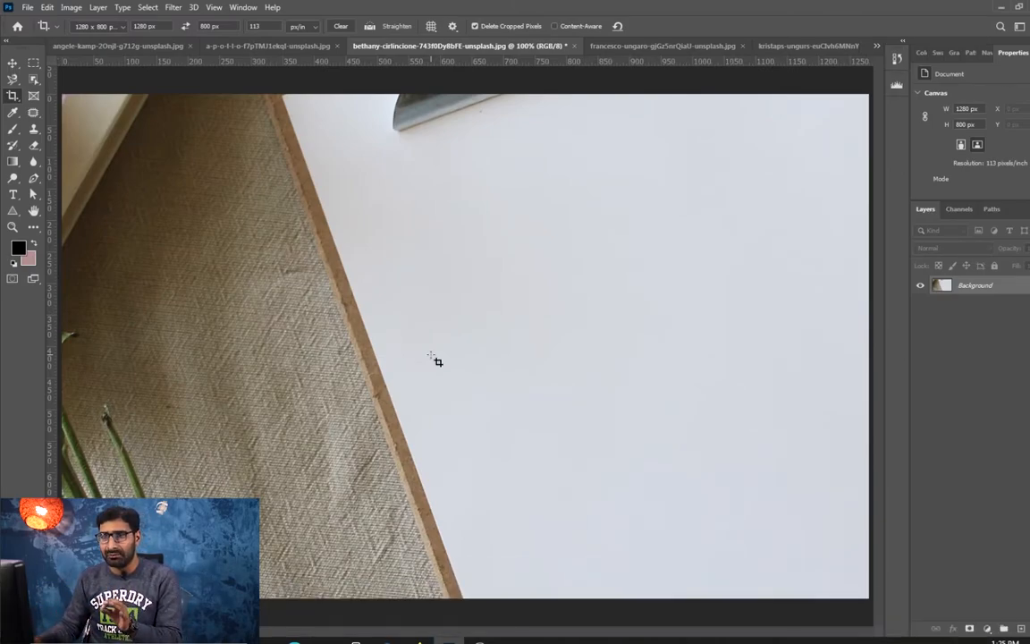
Undo both crops of the clipboard photo and leave the Crop Tool.
{"action": "key", "text": "ctrl+z"}
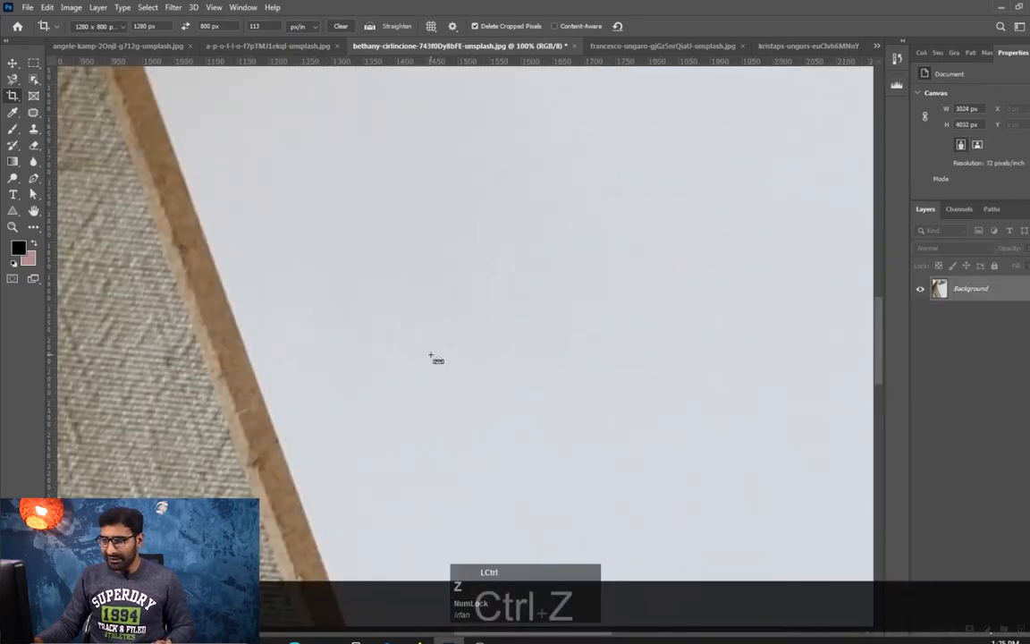
{"action": "key", "text": "ctrl+z"}
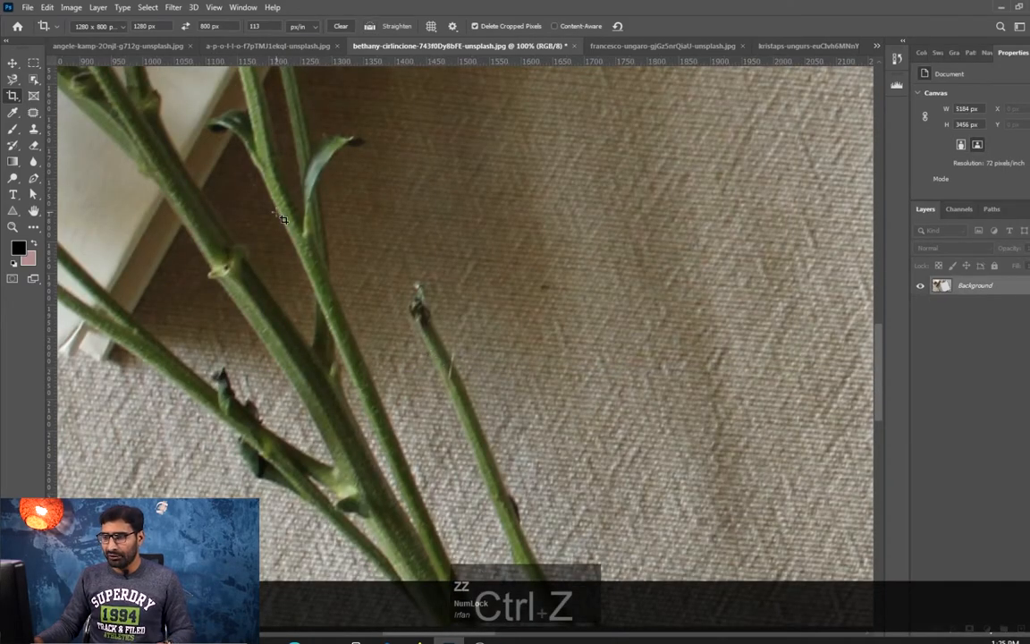
{"action": "left_click", "coordinate": [12, 62]}
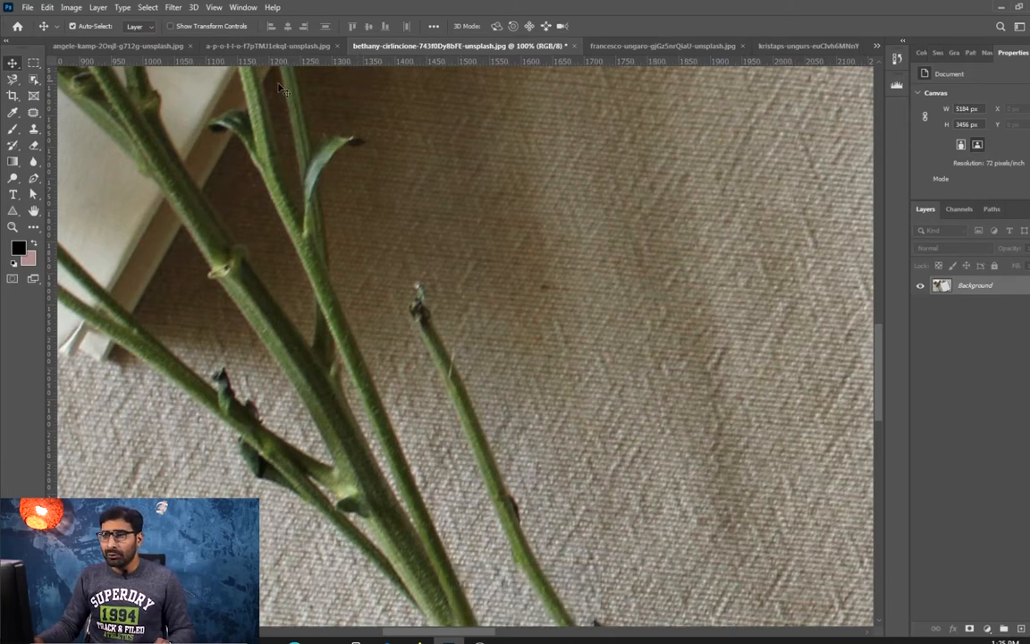
Reactivate the Crop Tool, open the New Crop Preset dialog, and close it without saving a preset.
{"action": "left_click", "coordinate": [12, 95]}
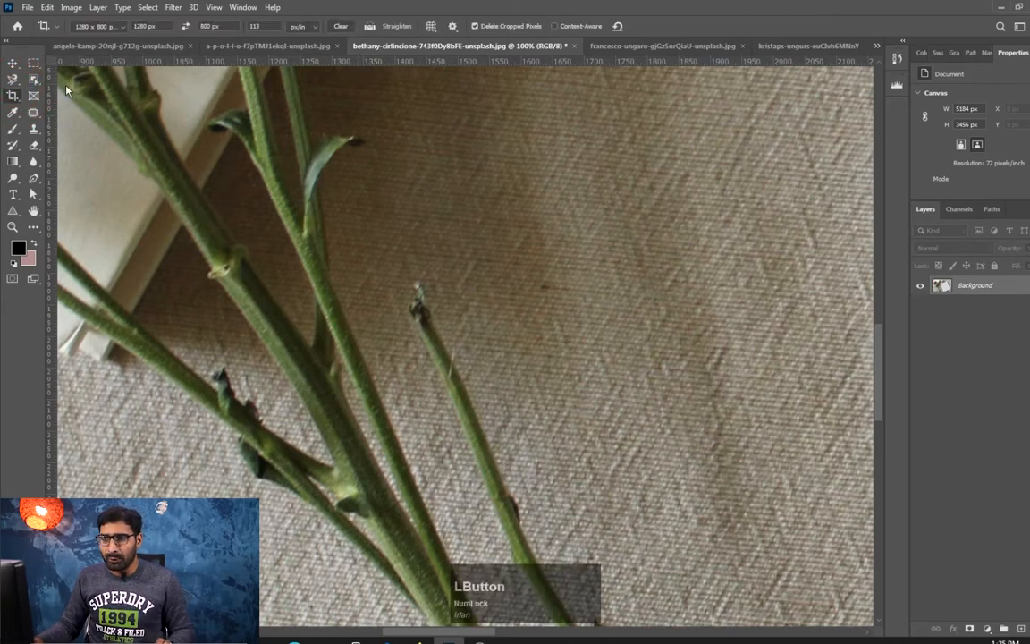
{"action": "left_click", "coordinate": [120, 28]}
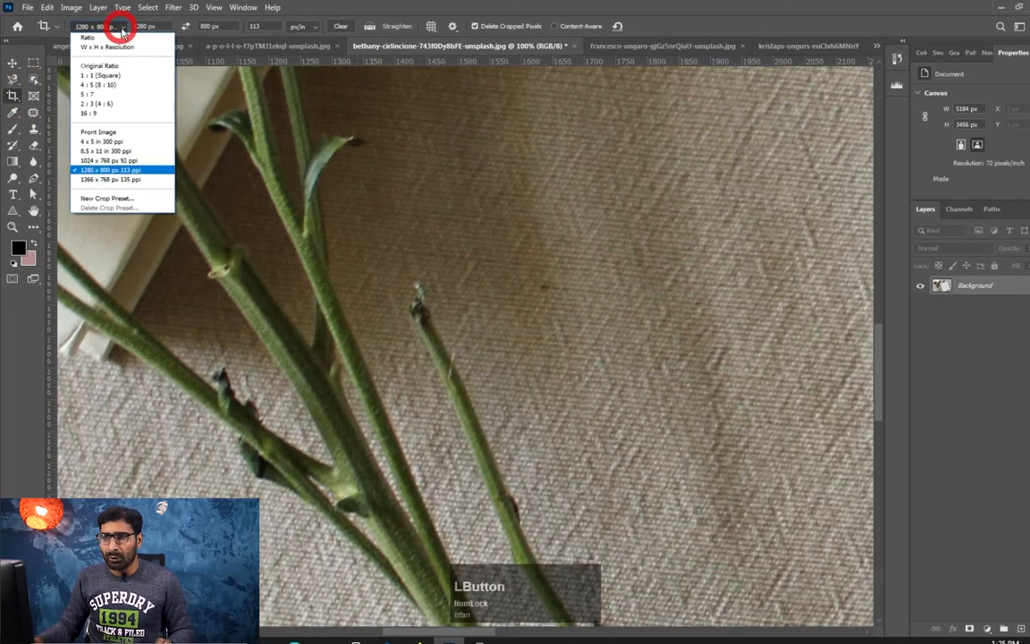
{"action": "left_click", "coordinate": [135, 200]}
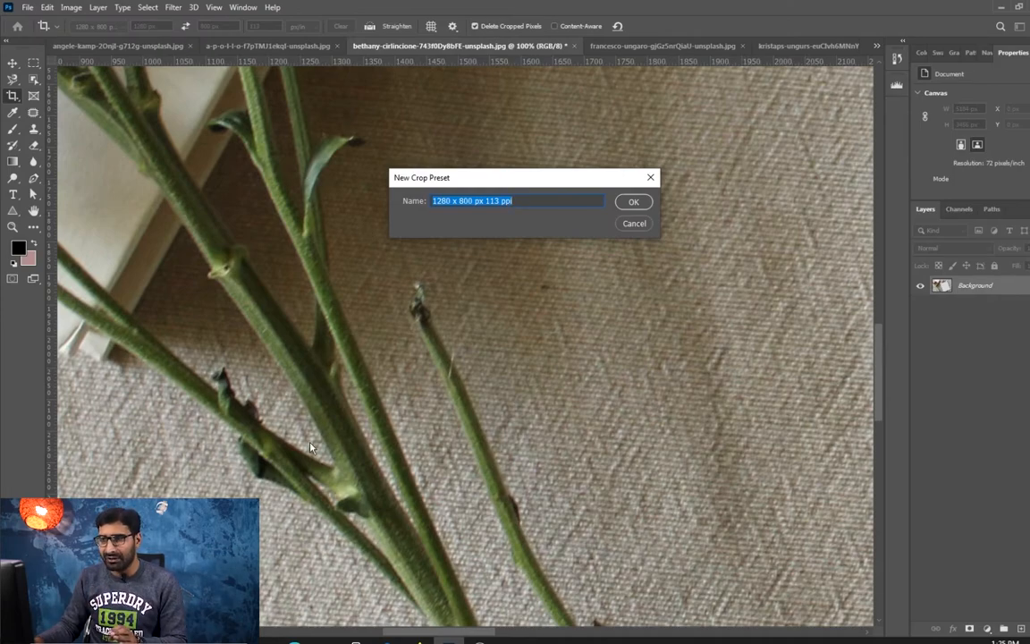
{"action": "key", "text": "Escape"}
{"action": "key", "text": "Escape"}
{"action": "key", "text": "Escape"}
{"action": "key", "text": "Escape"}
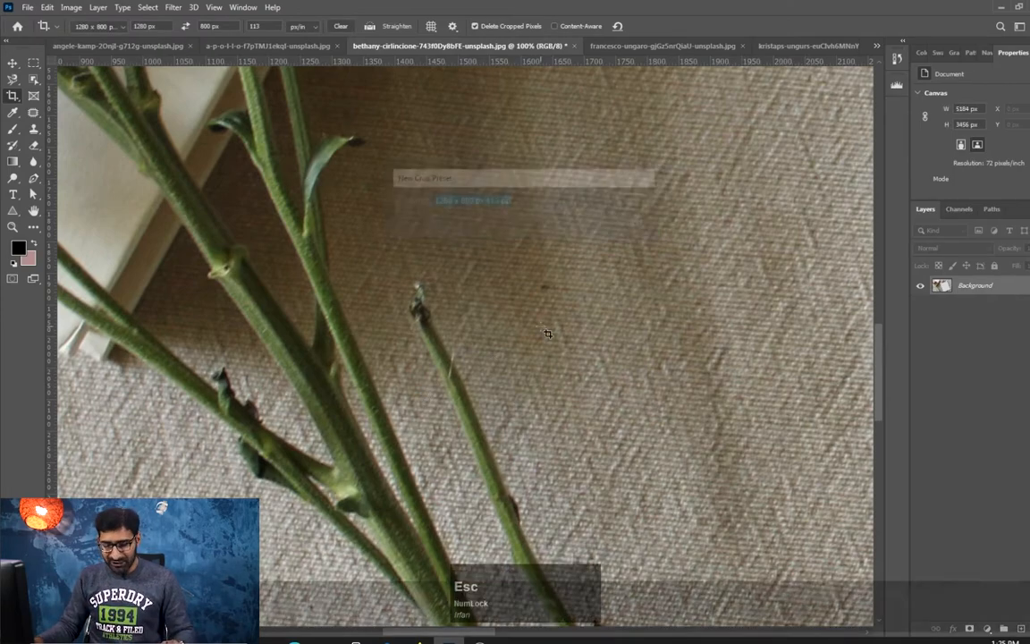
Switch by way of the picture-frame photo to the door photo and dismiss its crop border.
{"action": "left_click", "coordinate": [131, 47]}
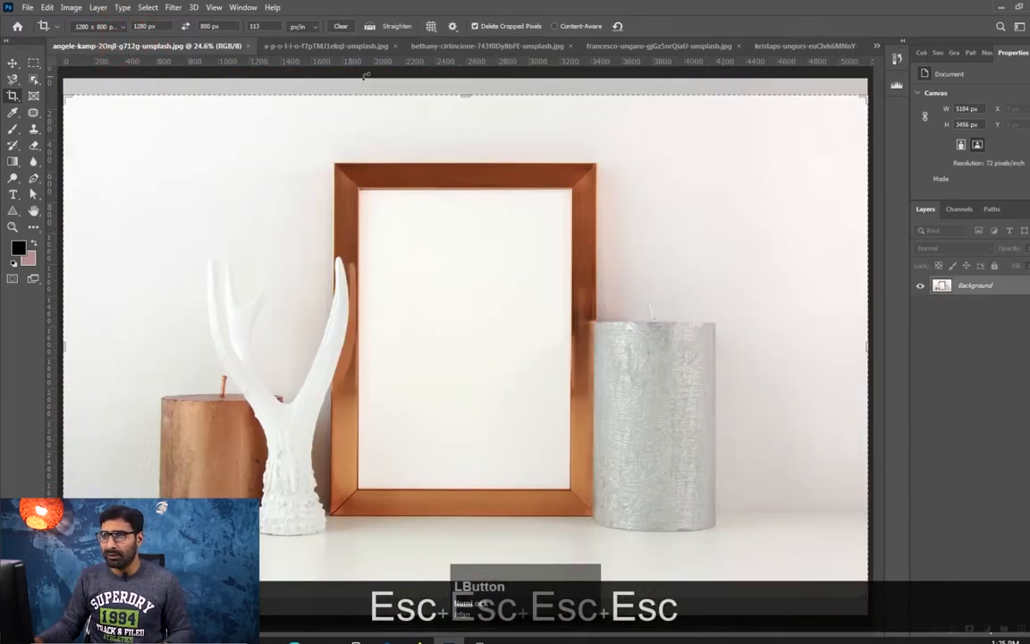
{"action": "left_click", "coordinate": [317, 50]}
{"action": "key", "text": "Escape"}
{"action": "key", "text": "Escape"}
{"action": "key", "text": "Escape"}
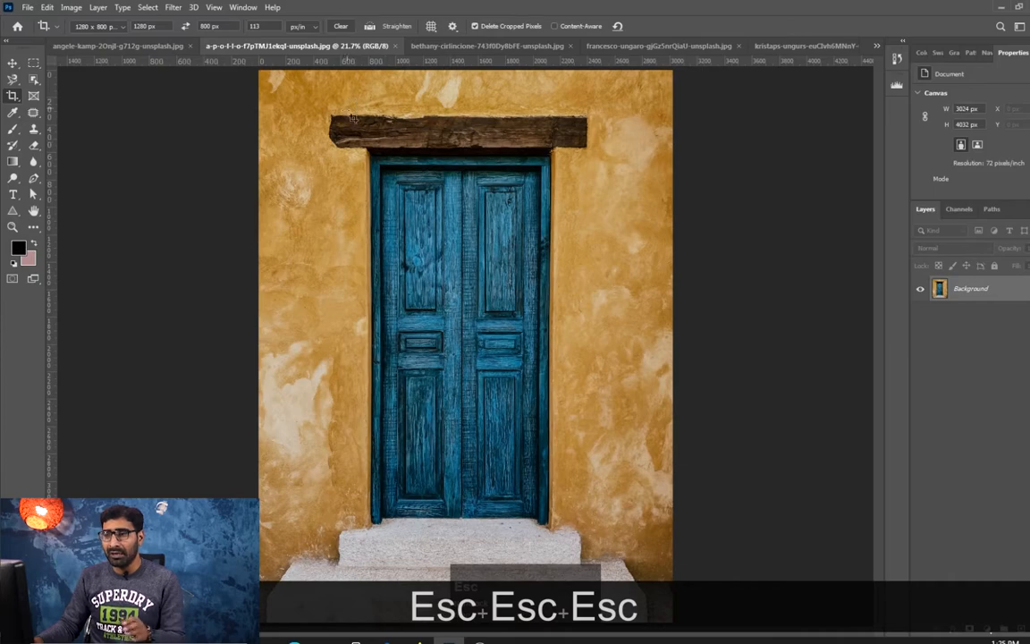
Clear the crop size and resolution values, and open the New Crop Preset dialog and close it without saving.
{"action": "left_click", "coordinate": [343, 27]}
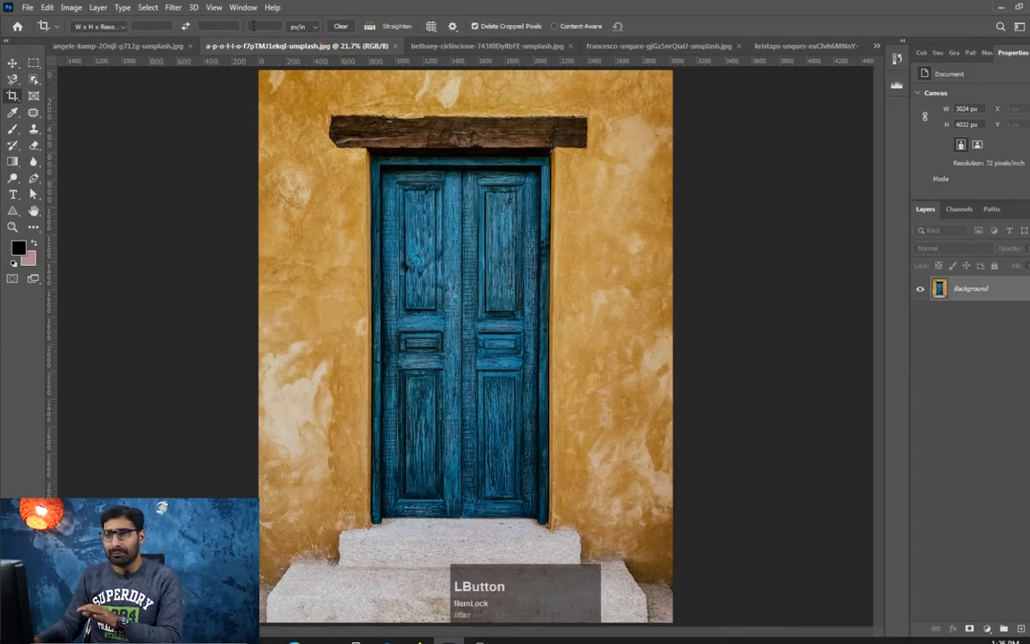
{"action": "left_click", "coordinate": [12, 63]}
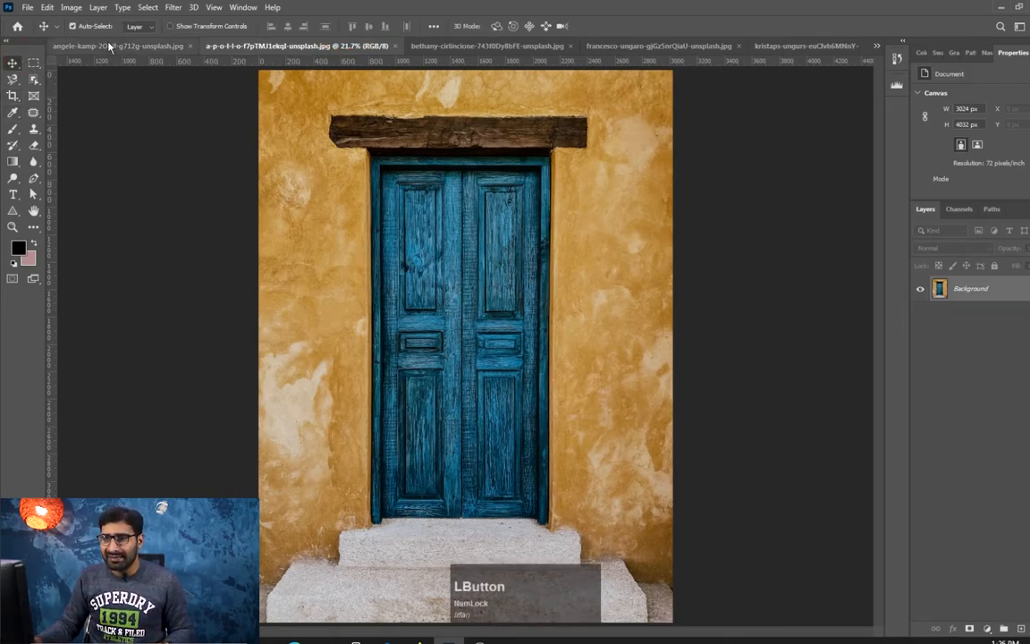
{"action": "left_click", "coordinate": [11, 95]}
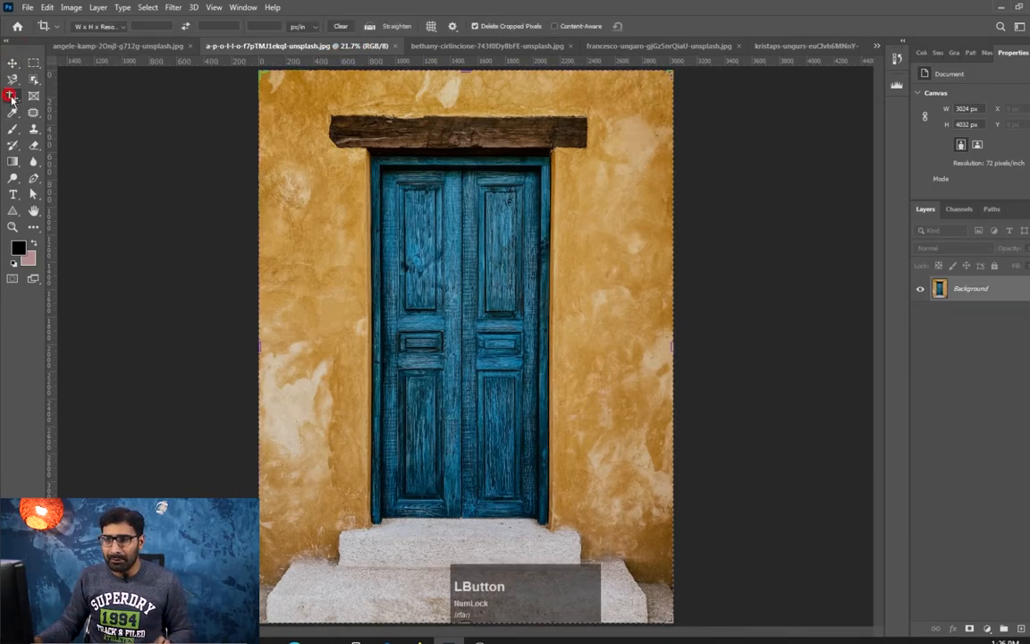
{"action": "left_click", "coordinate": [123, 30]}
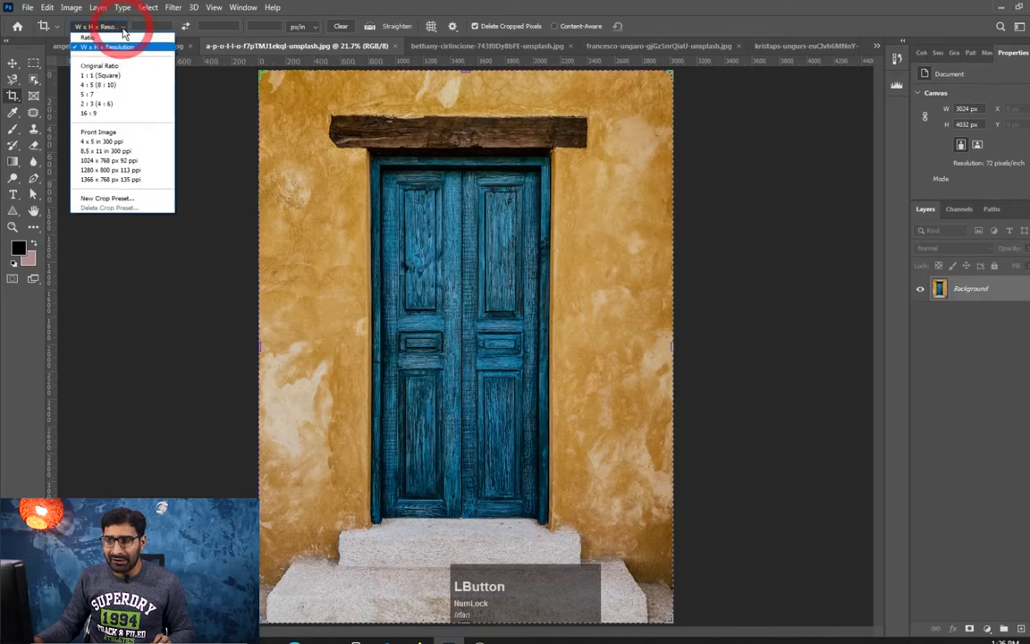
{"action": "left_click", "coordinate": [148, 203]}
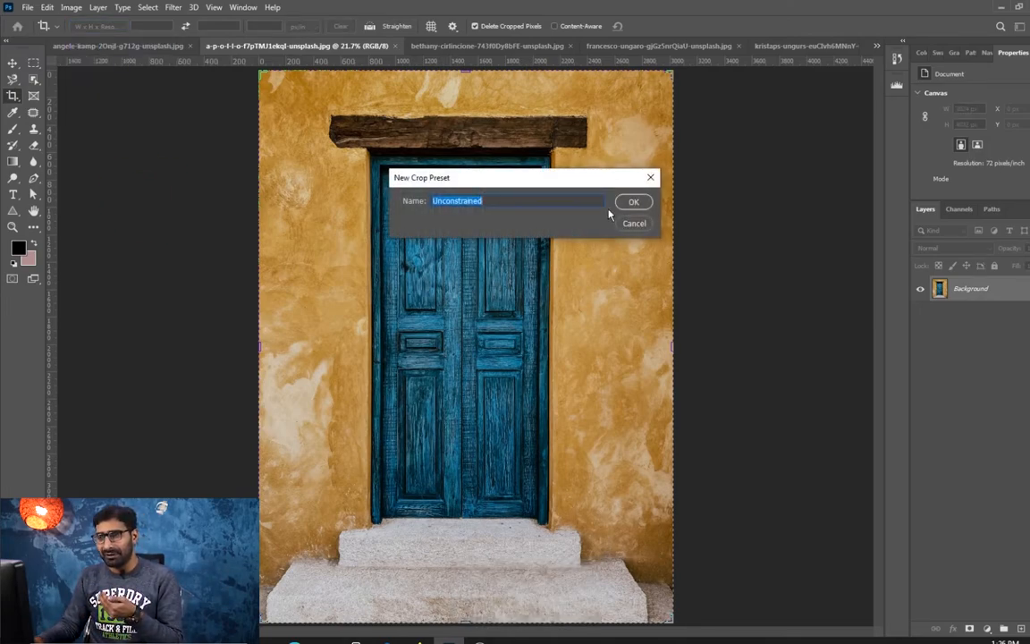
{"action": "left_click", "coordinate": [634, 223]}
Set the crop size to 50 px by 50 px and save it as a crop preset named 50 x 50 px.
{"action": "left_click", "coordinate": [150, 26]}
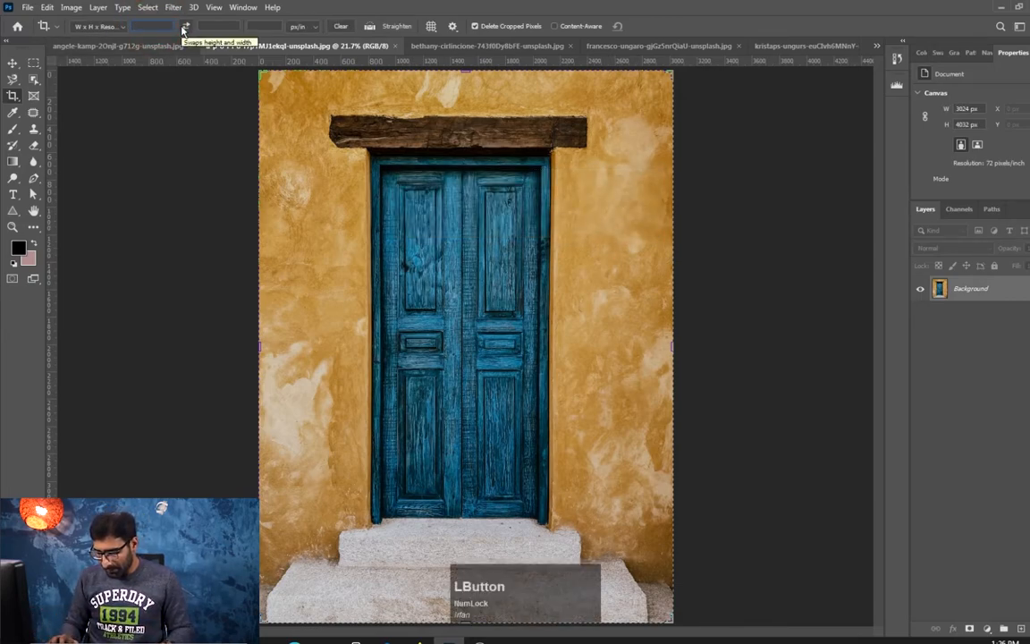
{"action": "type", "text": "50"}
{"action": "key", "text": "Tab"}
{"action": "type", "text": "50"}
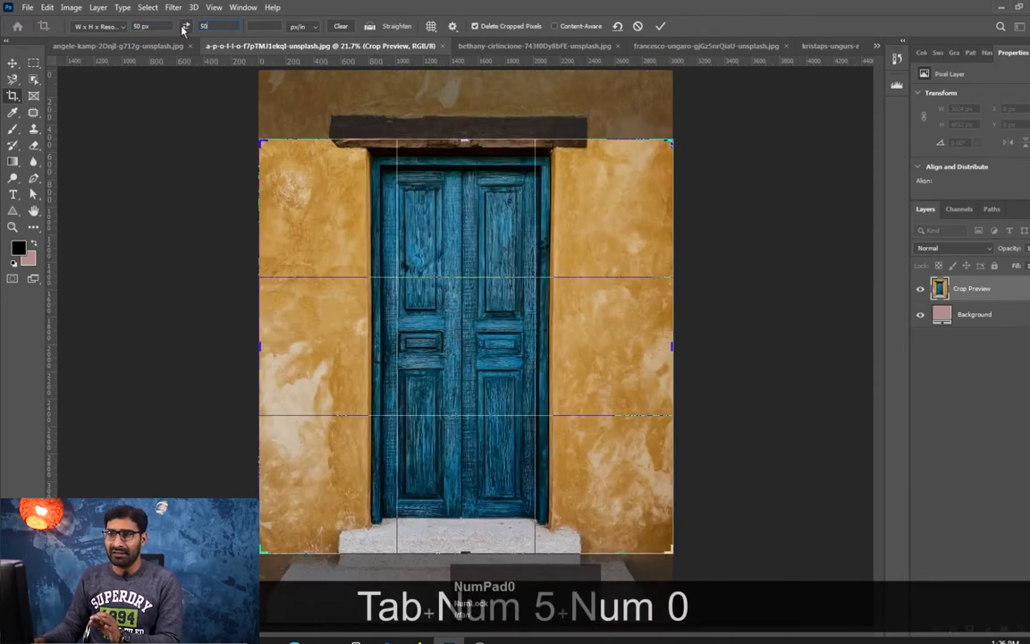
{"action": "left_click", "coordinate": [98, 27]}
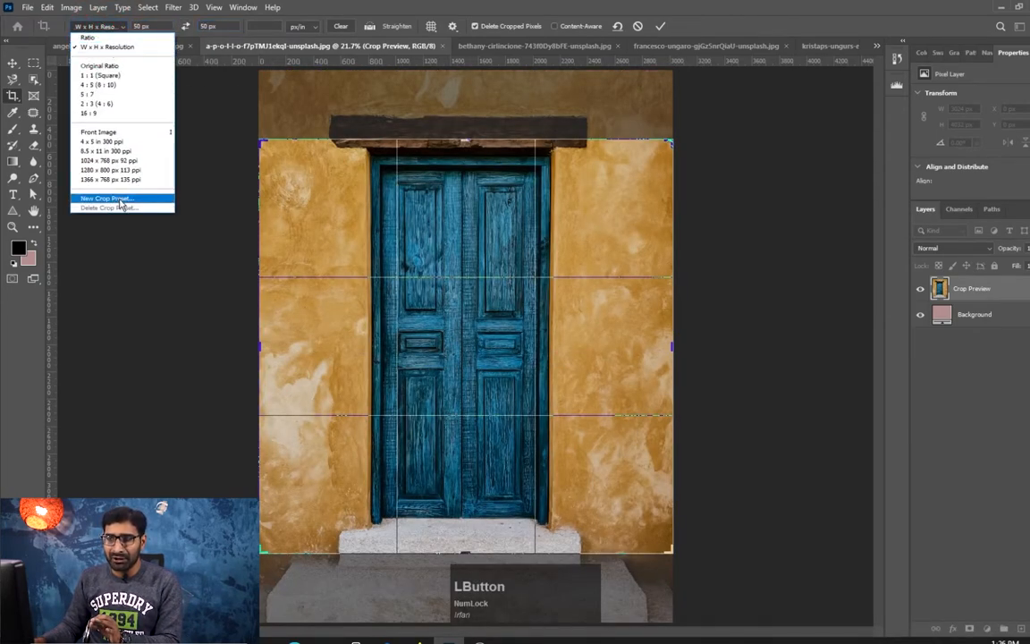
{"action": "left_click", "coordinate": [107, 199]}
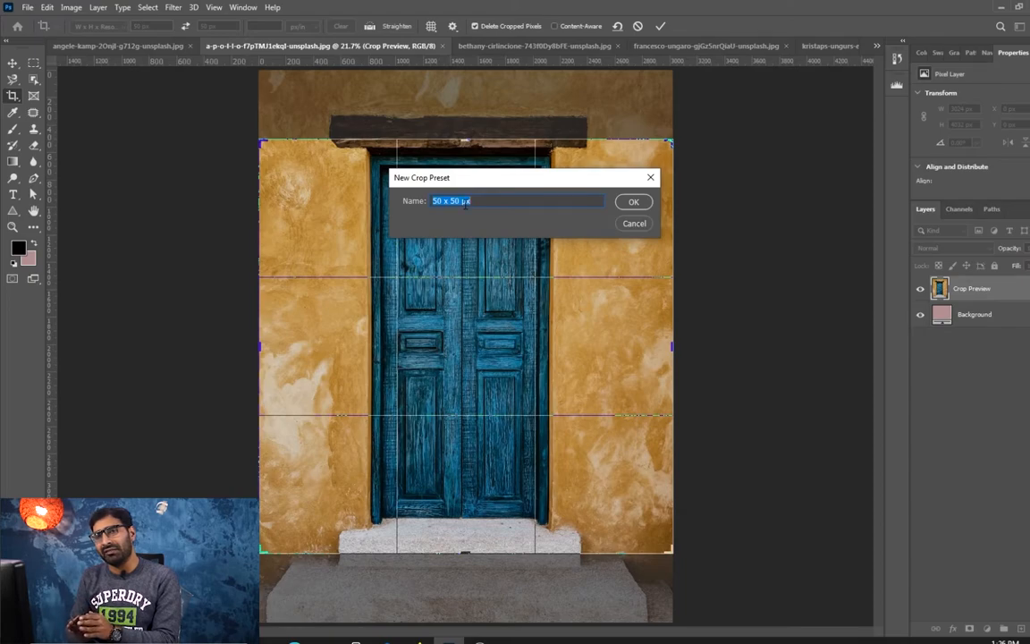
{"action": "left_click", "coordinate": [633, 202]}
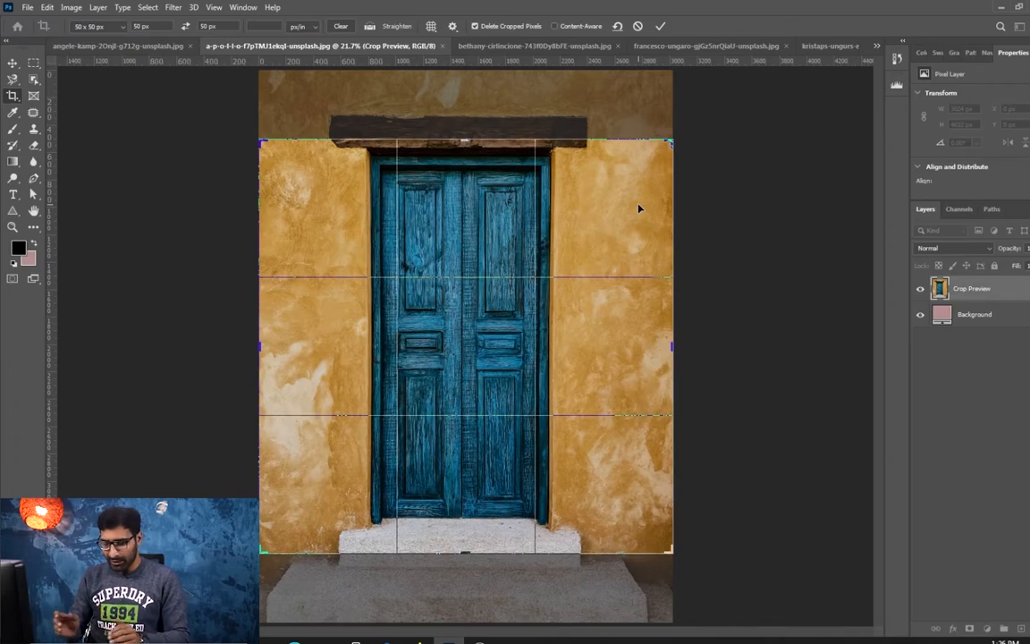
Apply the 50 x 50 px crop to the door photo and view it at 100%.
{"action": "key", "text": "Return"}
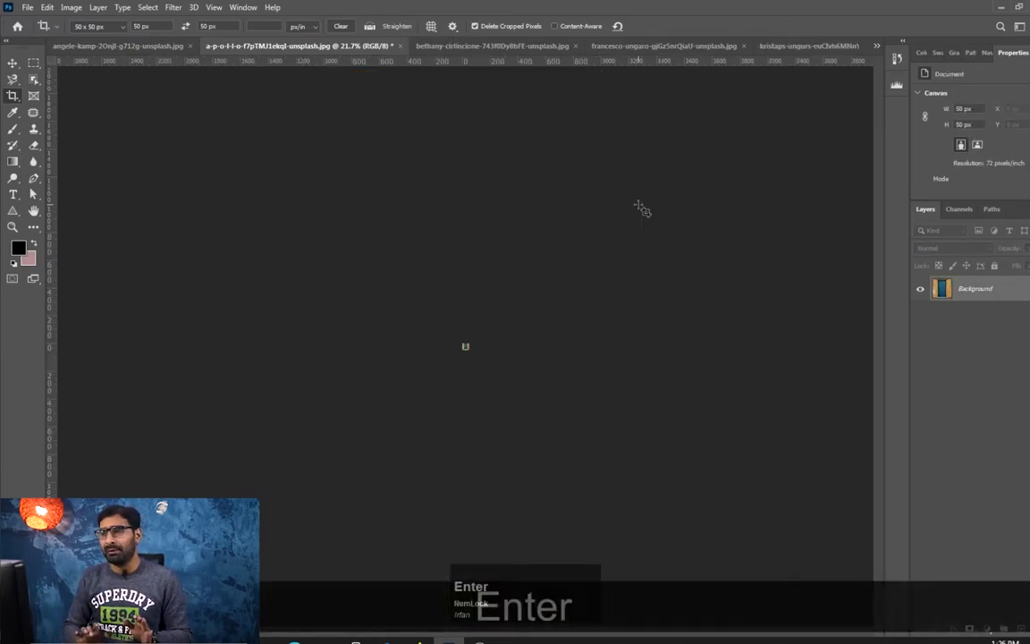
{"action": "key", "text": "ctrl+alt+0"}
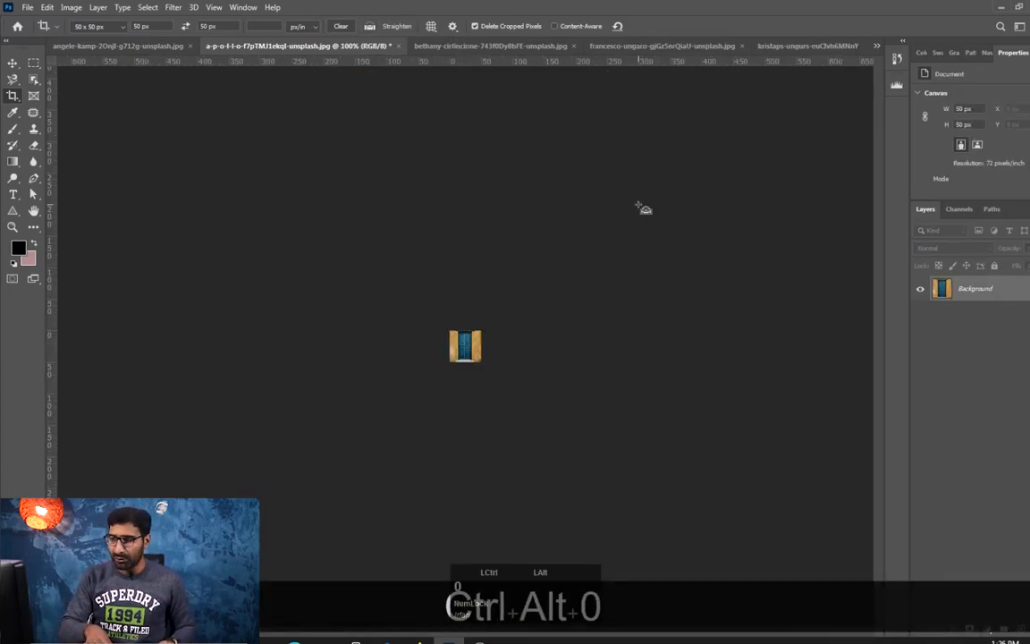
{"action": "key", "text": "ctrl"}
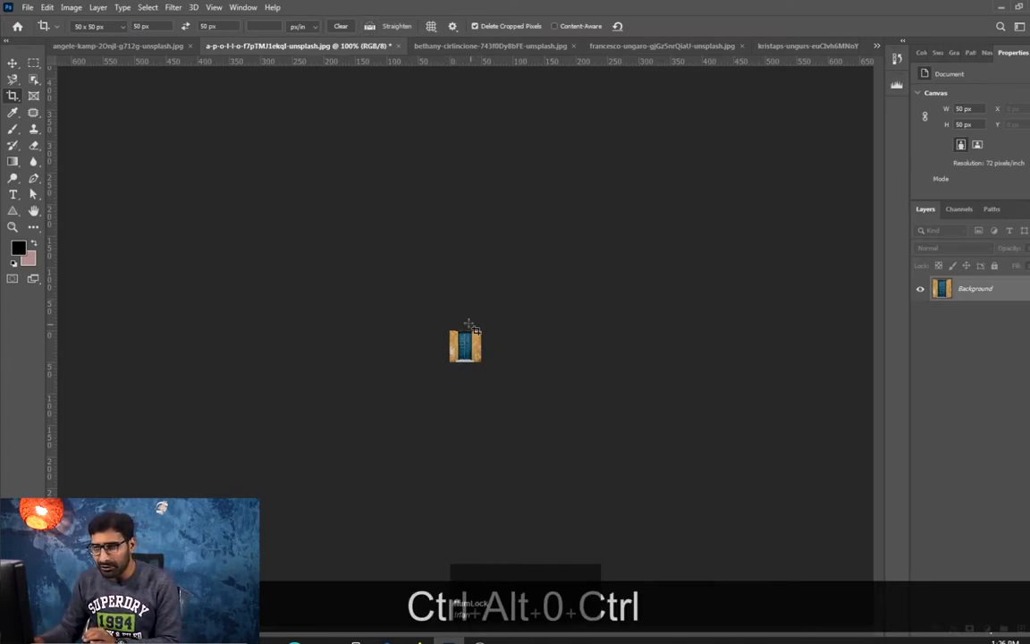
Select the whole cropped door image and show the Info panel to check its width and height.
{"action": "left_click", "coordinate": [13, 62]}
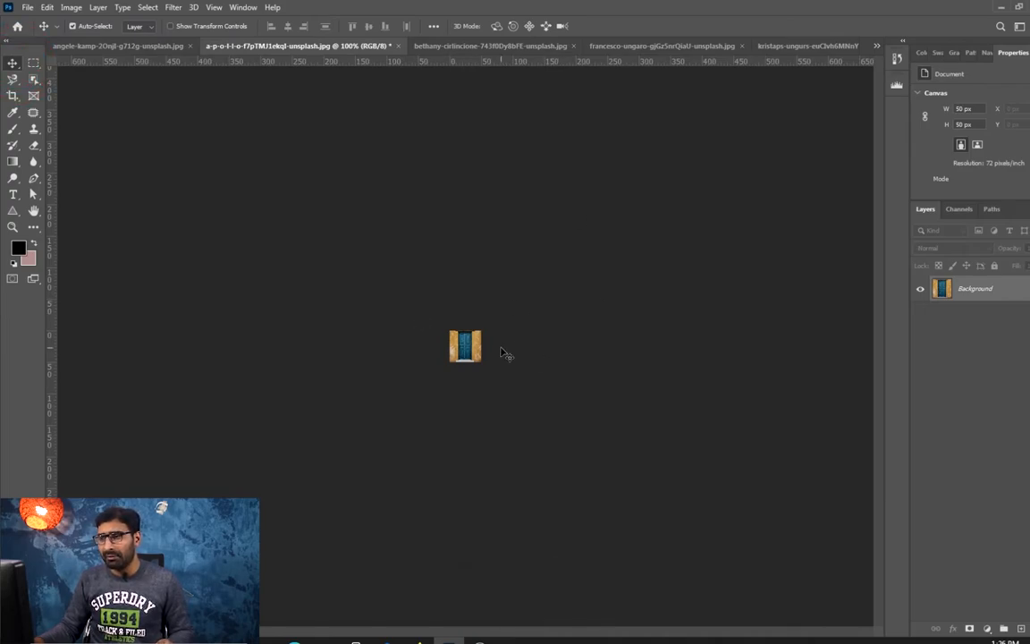
{"action": "key", "text": "ctrl+a"}
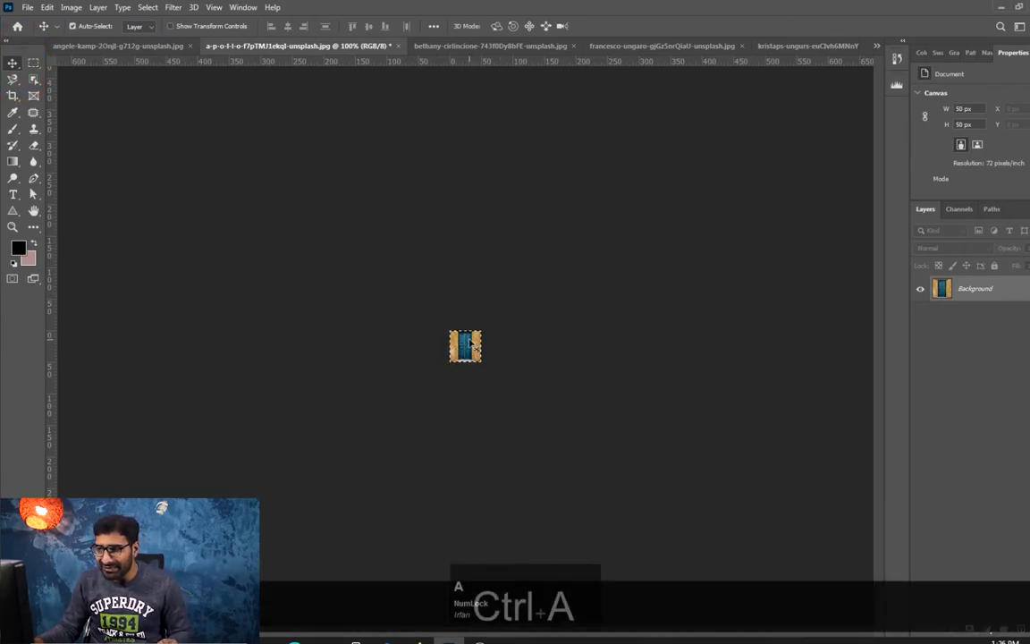
{"action": "left_click", "coordinate": [249, 8]}
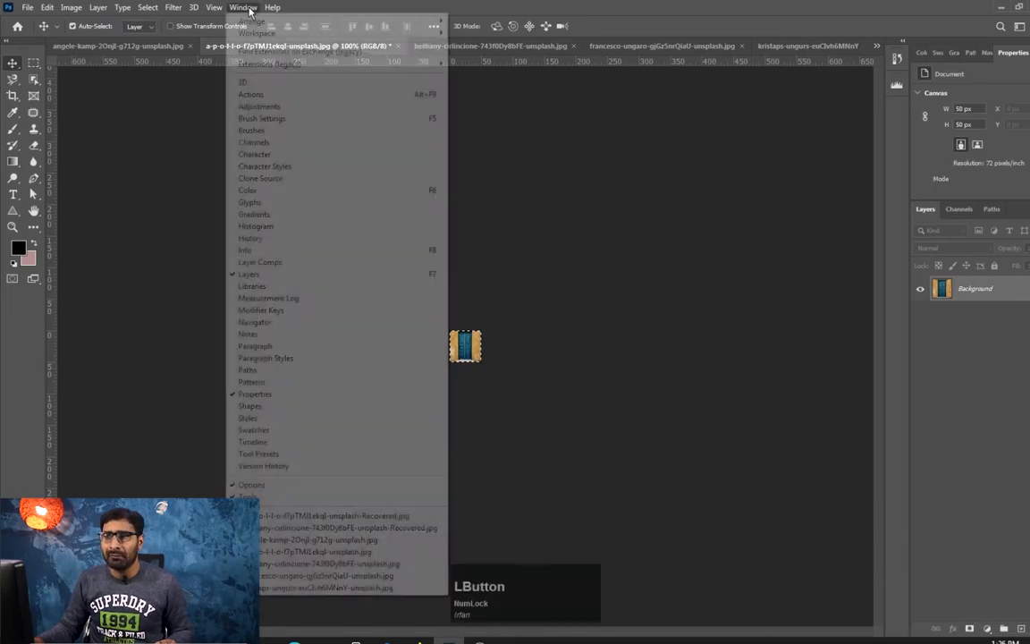
{"action": "left_click", "coordinate": [259, 254]}
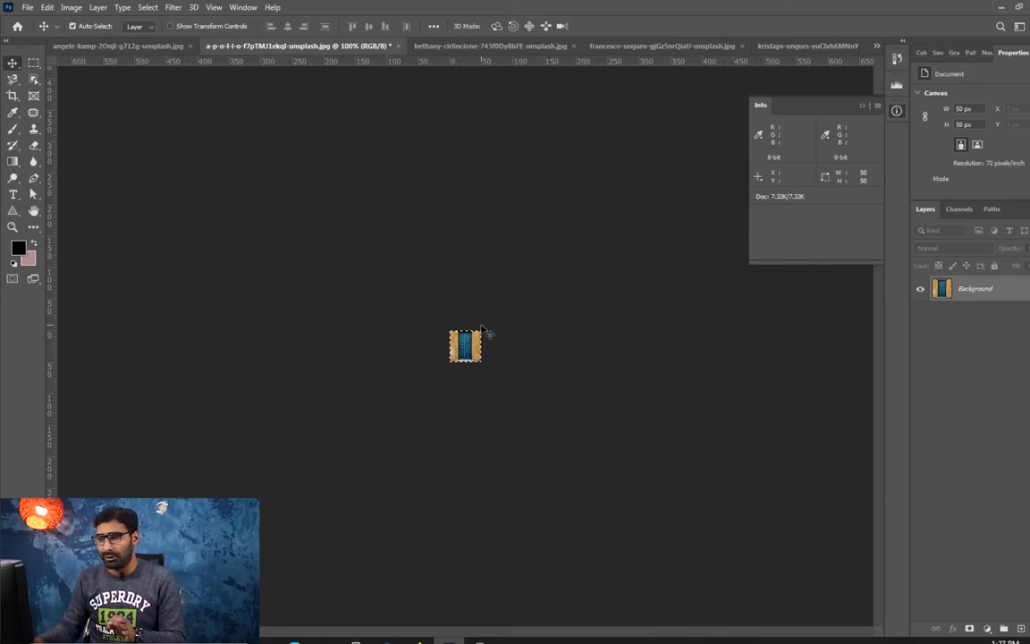
Deselect the image, undo the 50 x 50 px crop, and fit the door photo on screen.
{"action": "key", "text": "ctrl+d"}
{"action": "key", "text": "ctrl+z"}
{"action": "key", "text": "ctrl+z"}
{"action": "key", "text": "ctrl+z"}
{"action": "key", "text": "ctrl+KP_Subtract"}
{"action": "key", "text": "ctrl+KP_Subtract"}
{"action": "key", "text": "ctrl+KP_Subtract"}
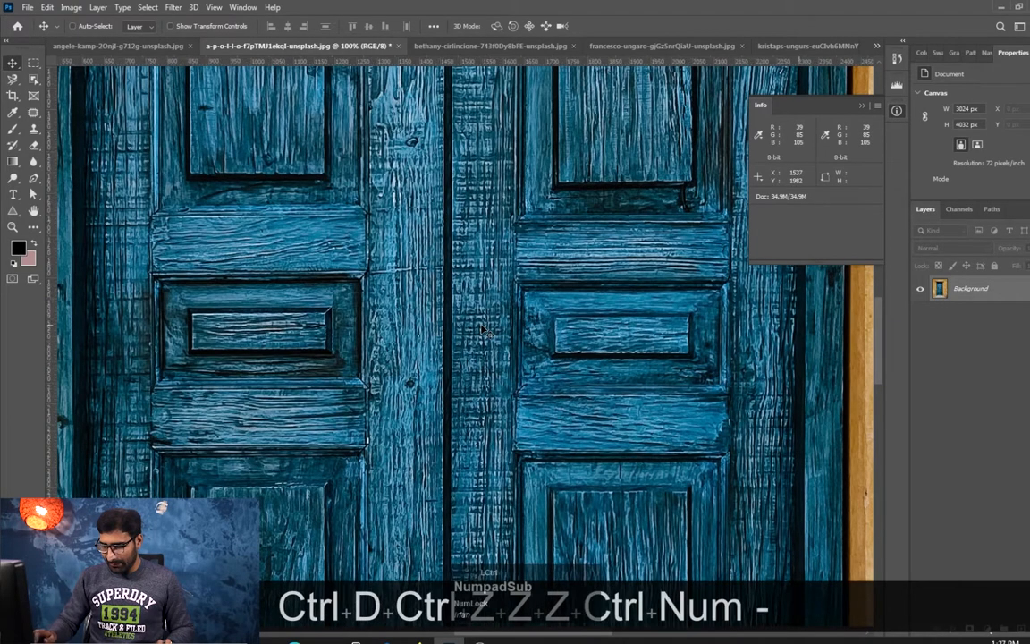
{"action": "key", "text": "ctrl+KP_Subtract"}
{"action": "key", "text": "ctrl+KP_Subtract"}
{"action": "key", "text": "ctrl+0"}
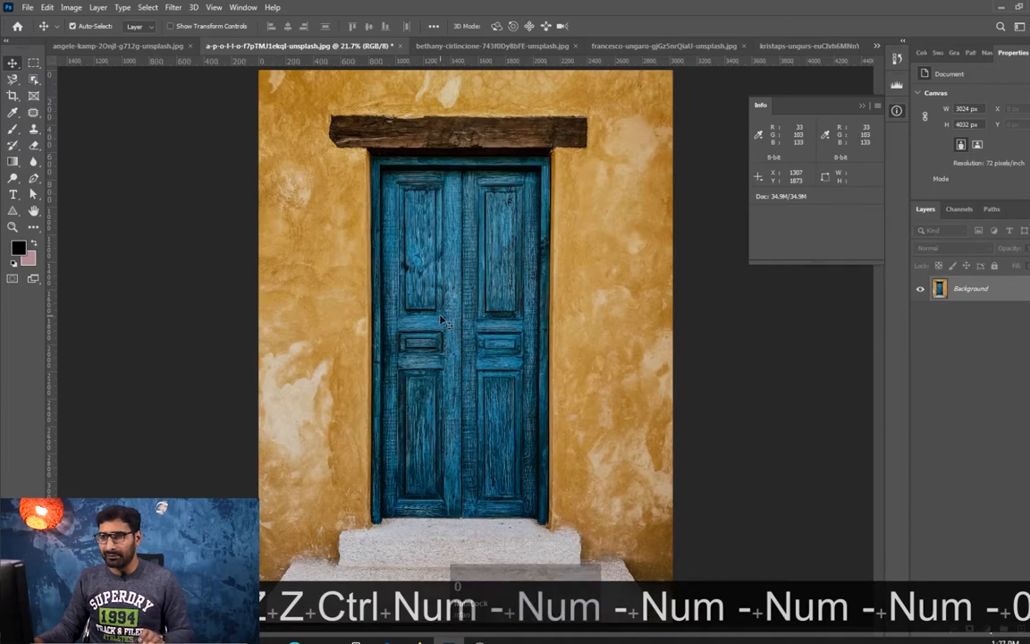
Reactivate the Crop Tool and crop the door photo with the saved 50 x 50 px preset.
{"action": "left_click", "coordinate": [70, 8]}
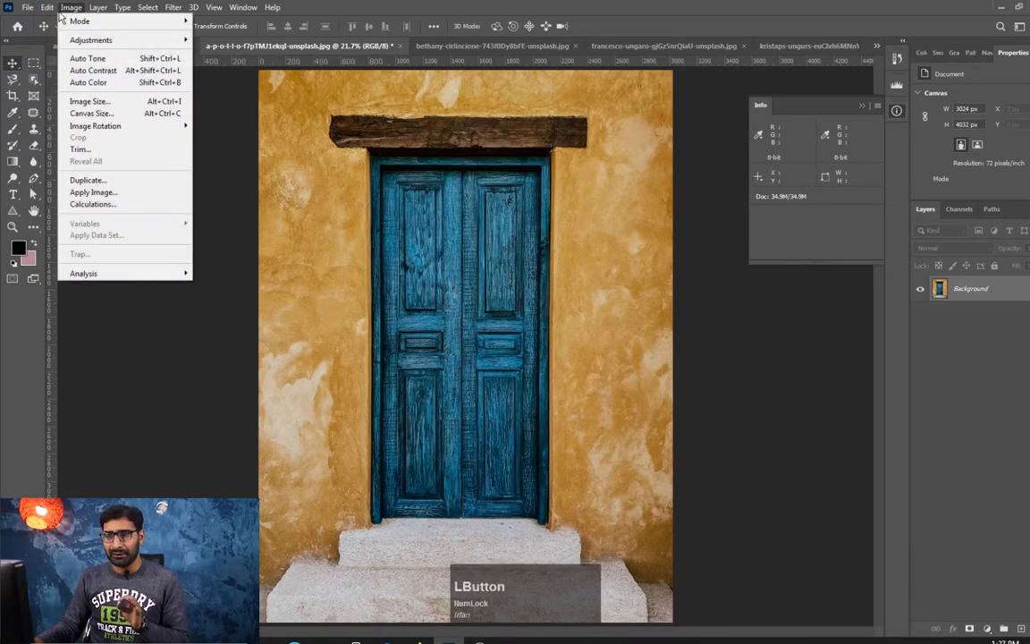
{"action": "left_click", "coordinate": [13, 96]}
{"action": "right_click", "coordinate": [12, 95]}
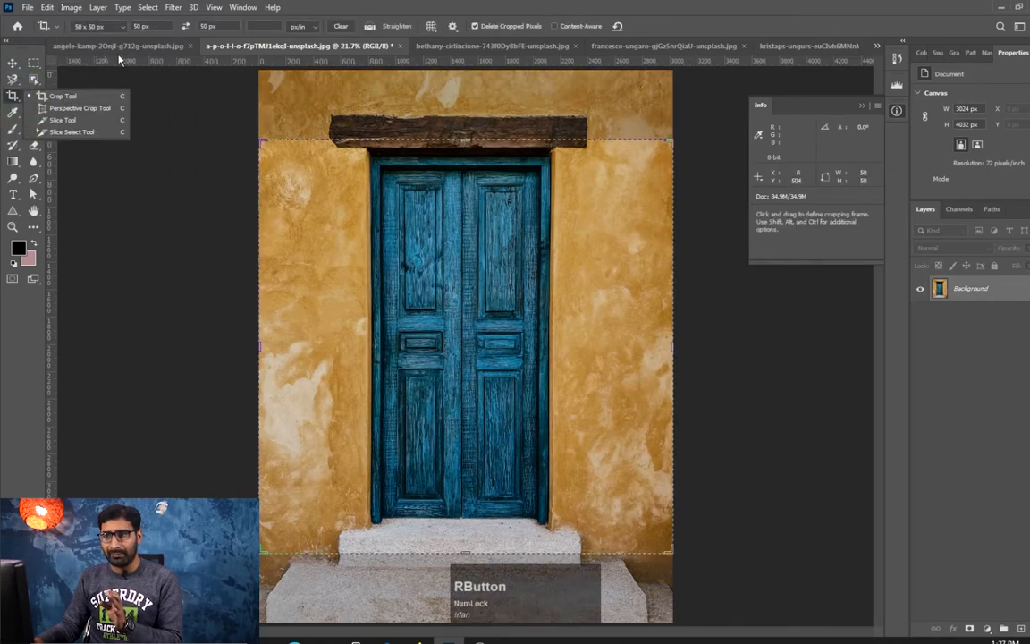
{"action": "left_click", "coordinate": [122, 27]}
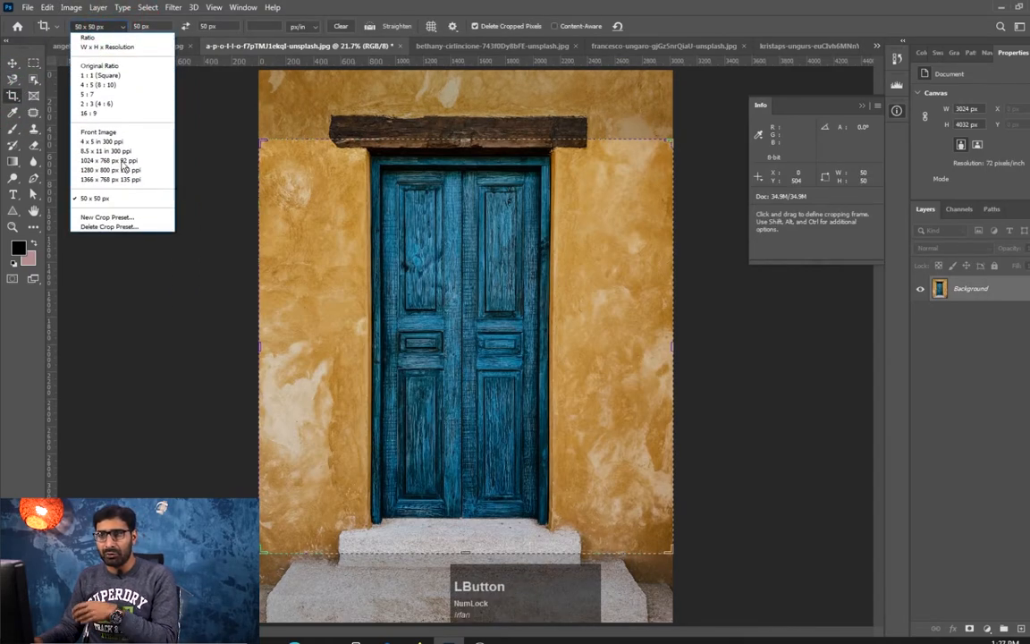
{"action": "left_click", "coordinate": [99, 201]}
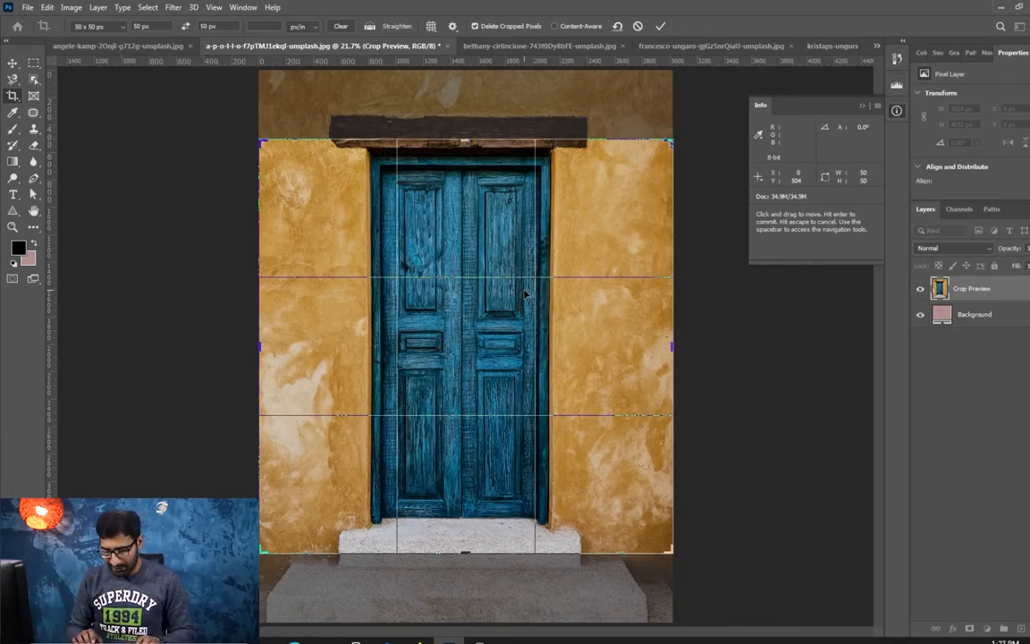
{"action": "key", "text": "Return"}
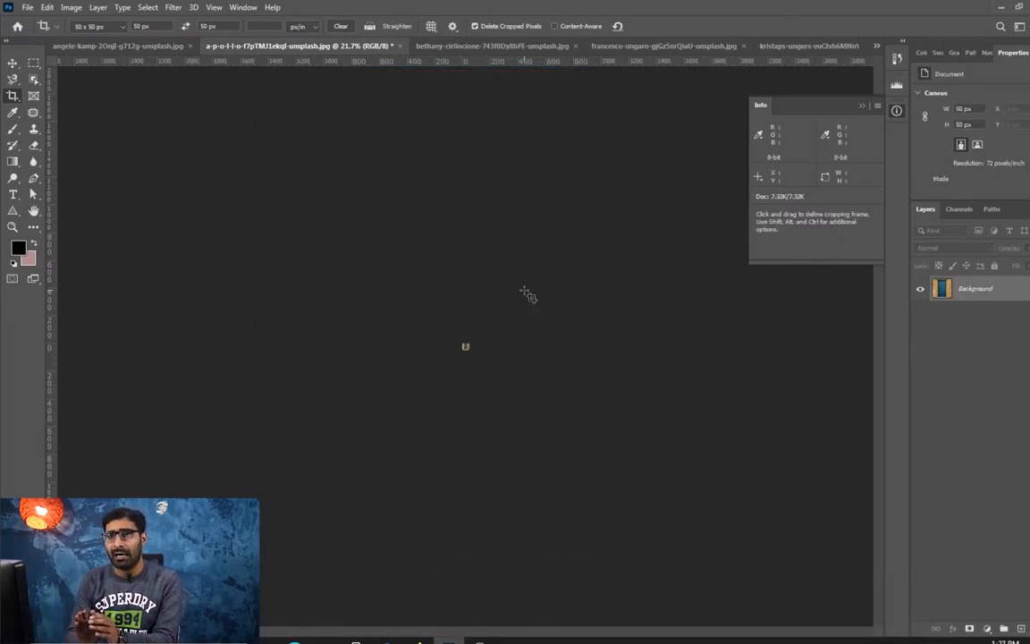
Delete the 50 x 50 px crop preset and confirm its removal.
{"action": "left_click", "coordinate": [98, 26]}
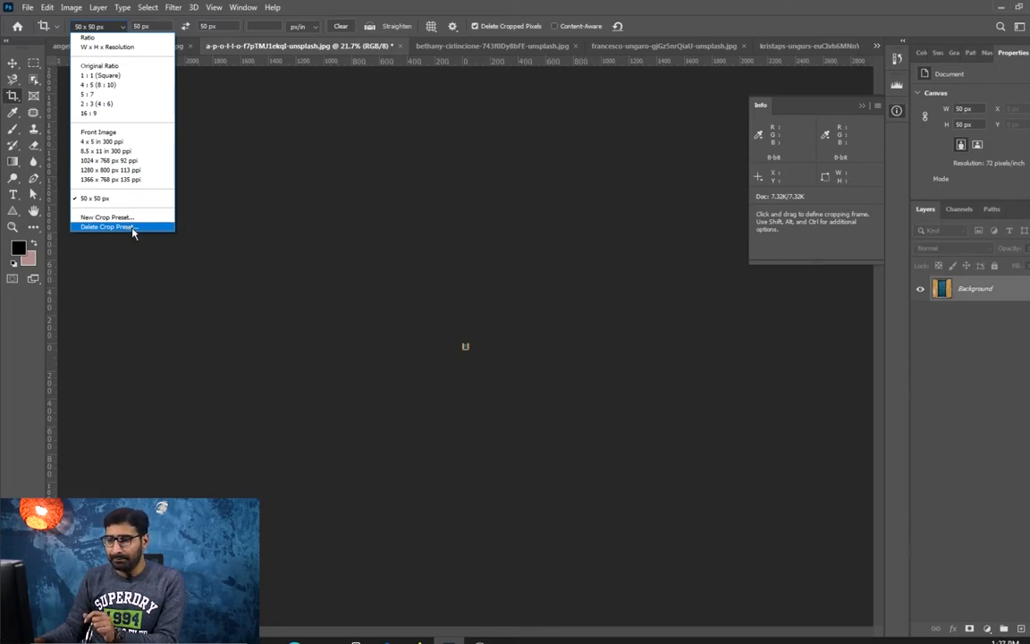
{"action": "left_click", "coordinate": [132, 229]}
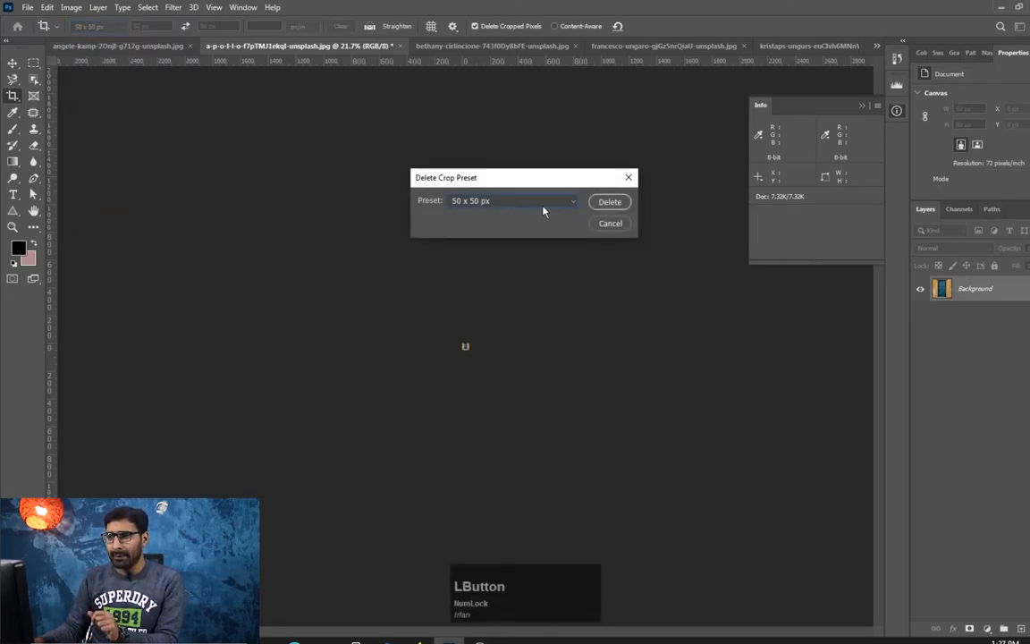
{"action": "left_click", "coordinate": [615, 205]}
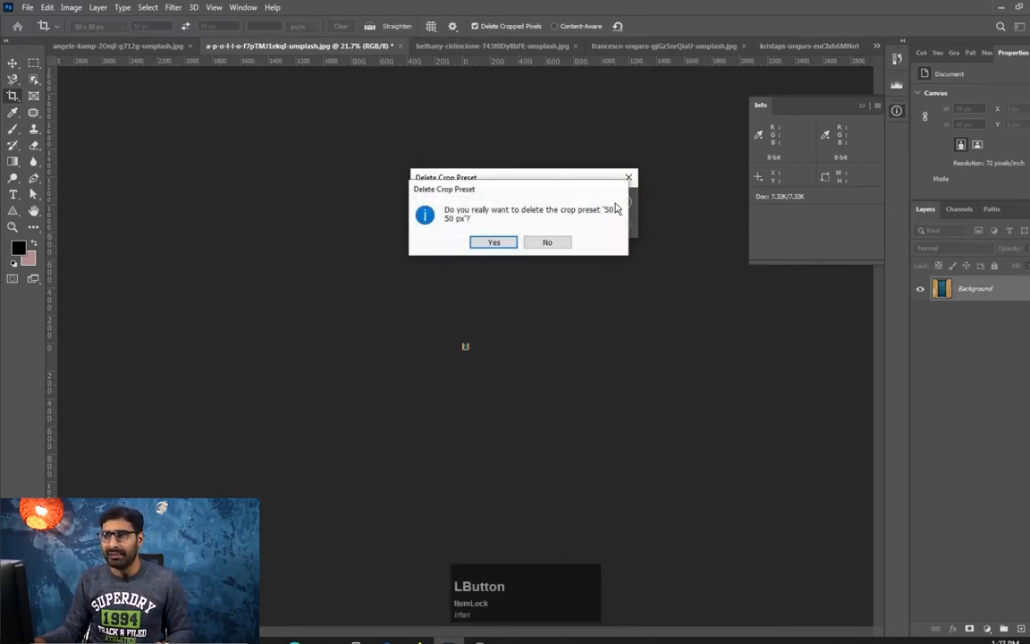
{"action": "left_click", "coordinate": [493, 244]}
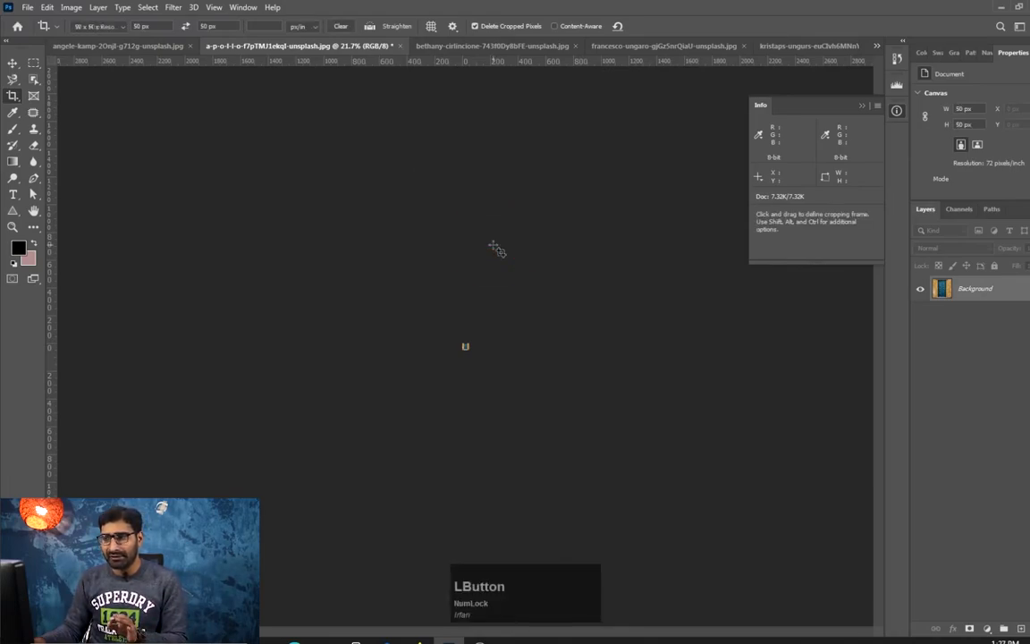
Reactivate the Crop Tool and check the list of crop presets for the deleted entry.
{"action": "left_click", "coordinate": [13, 63]}
{"action": "left_click", "coordinate": [12, 96]}
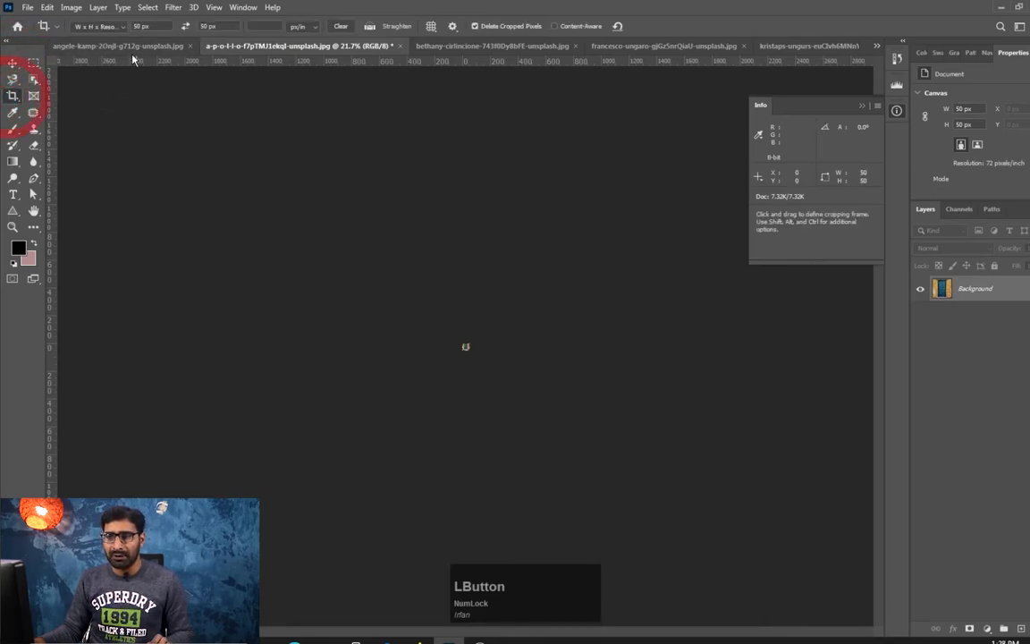
{"action": "left_click", "coordinate": [96, 26]}
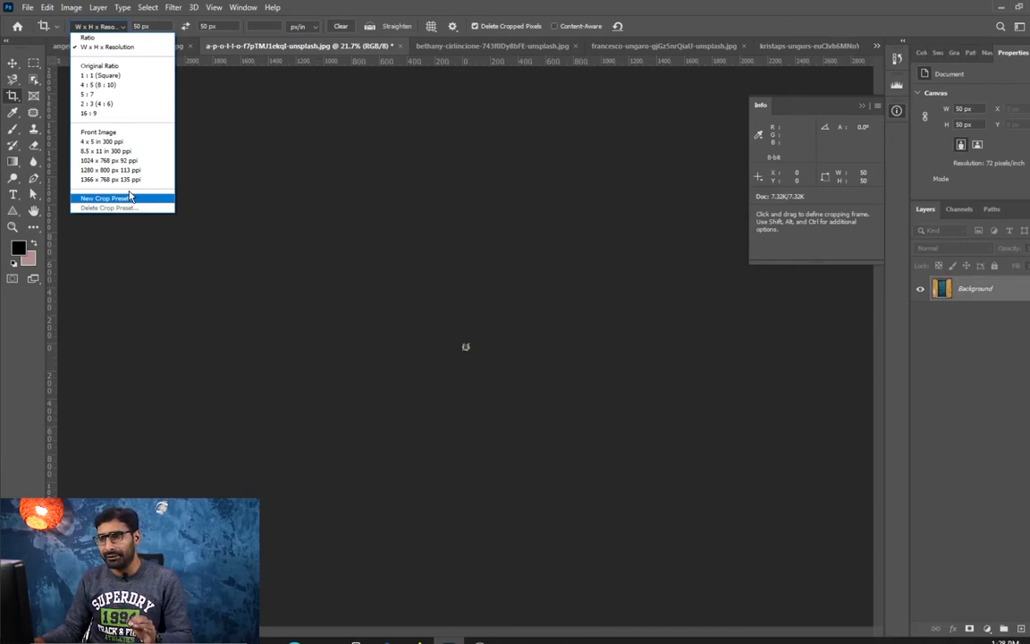
{"action": "left_click", "coordinate": [476, 277]}
Undo the preset crop of the door photo and switch to the Move Tool.
{"action": "key", "text": "ctrl+z"}
{"action": "key", "text": "ctrl+z"}
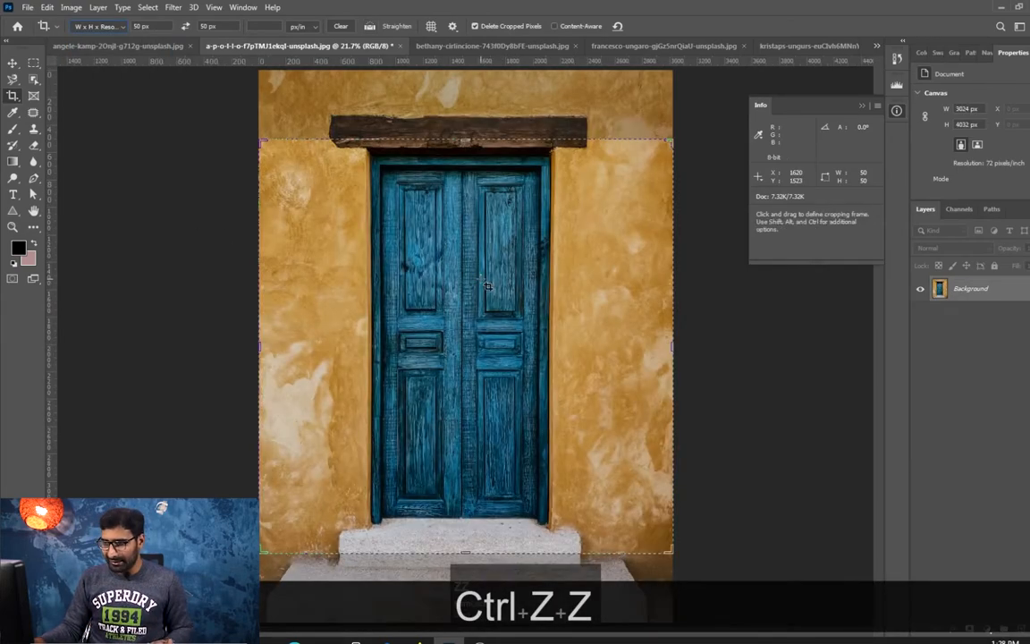
{"action": "left_click", "coordinate": [12, 63]}
{"action": "key", "text": "ctrl+z"}
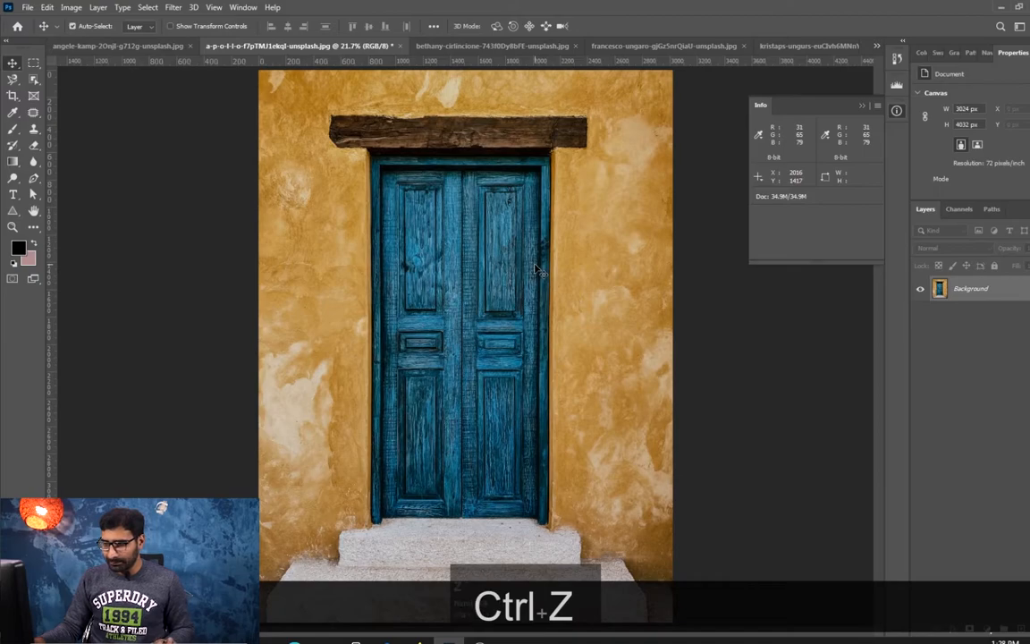
{"action": "left_click", "coordinate": [15, 64]}
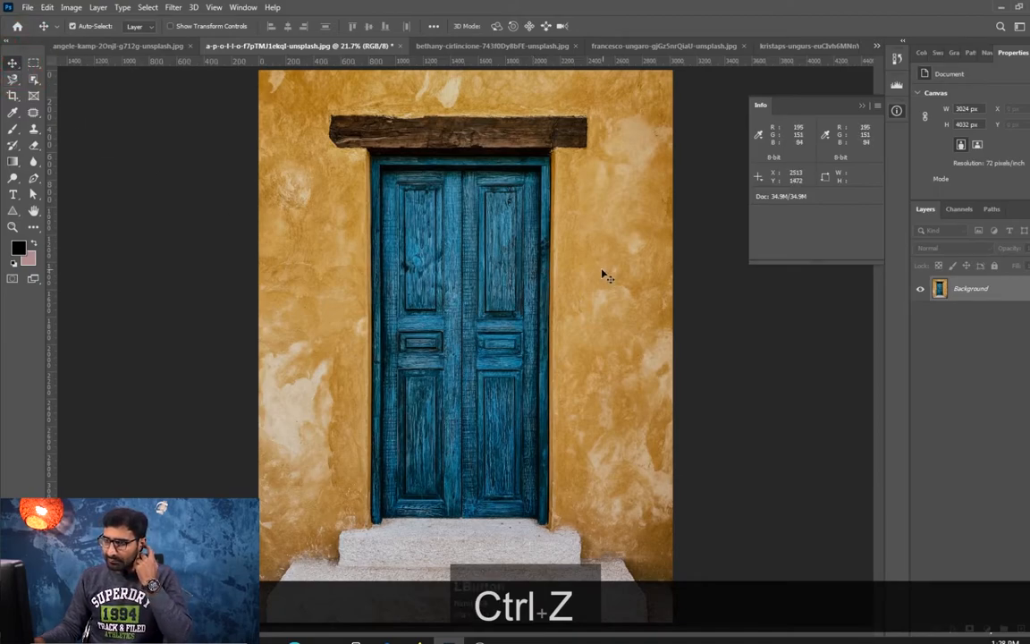
Switch to SwordSoft Mousetrack, turn off Show Keystroke, and return to Photoshop.
{"action": "left_click", "coordinate": [1002, 8]}
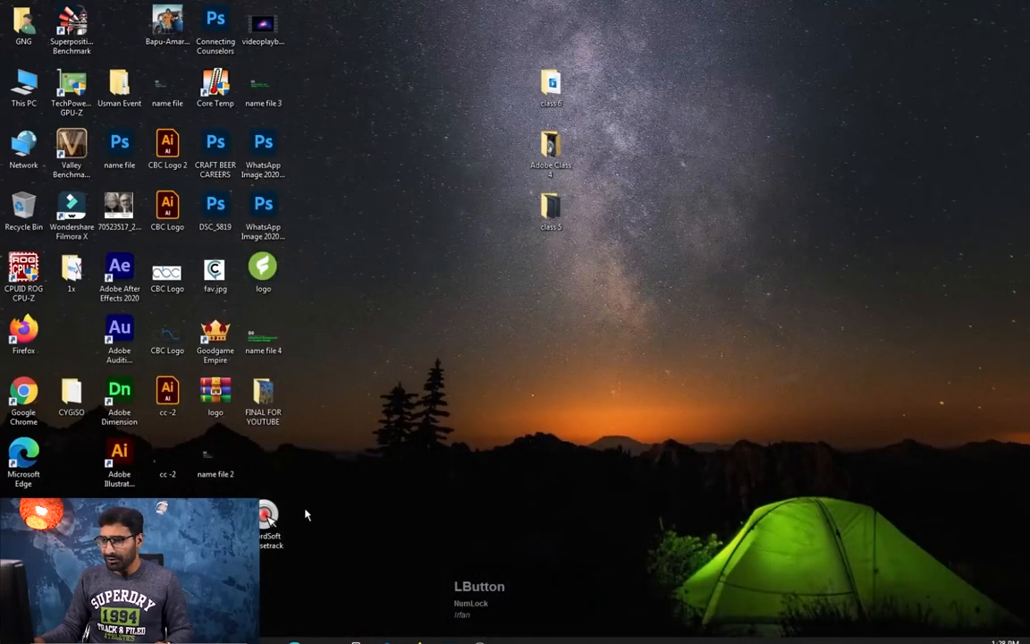
{"action": "double_click", "coordinate": [270, 519]}
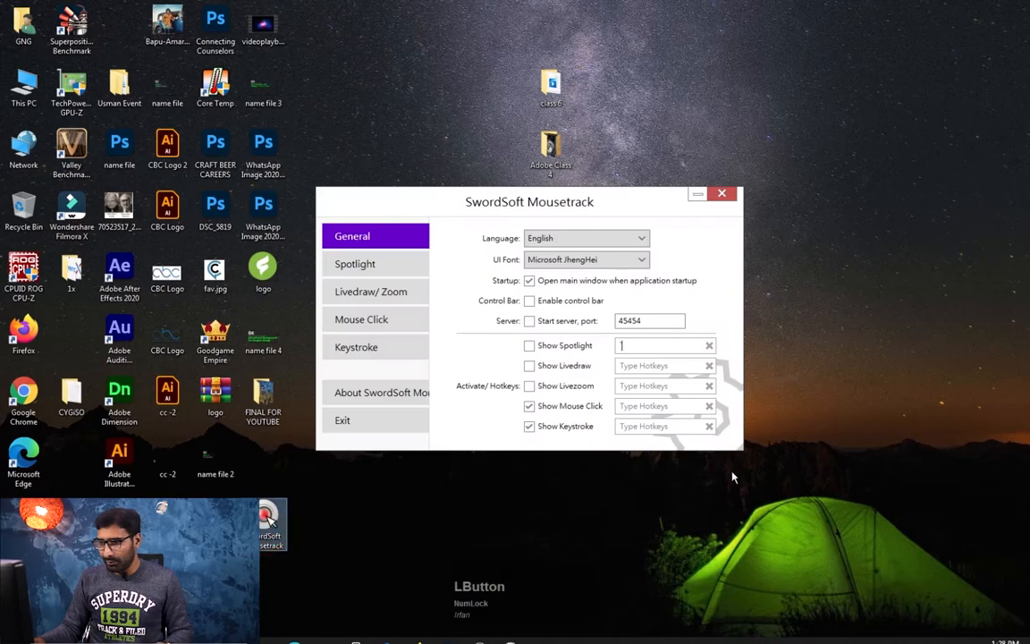
{"action": "left_click", "coordinate": [529, 426]}
{"action": "left_click", "coordinate": [697, 193]}
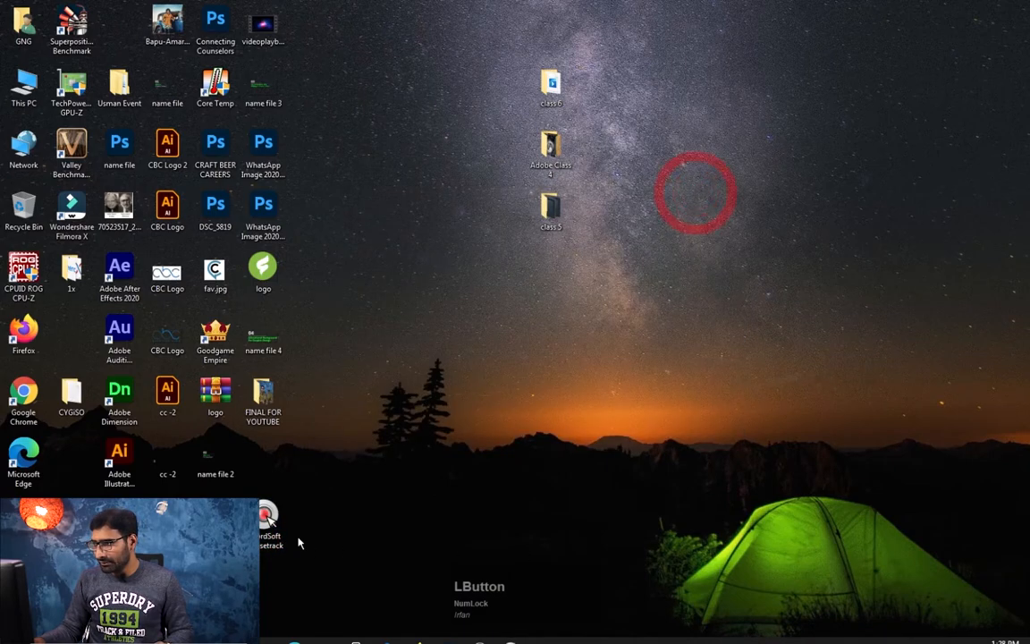
{"action": "left_click", "coordinate": [484, 641]}
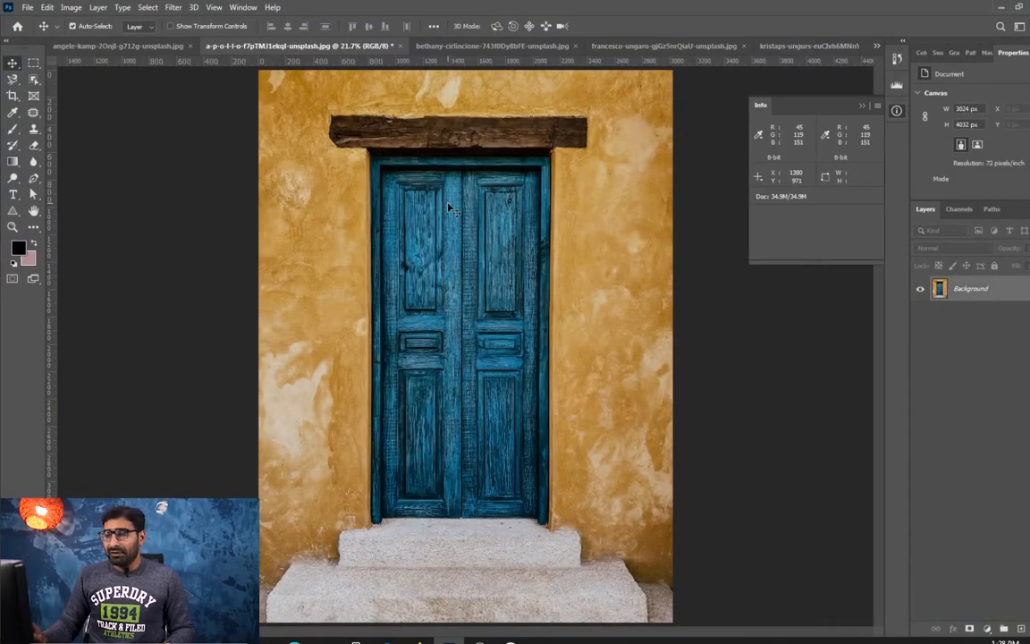
Reactivate the Crop Tool on the door photo and set the crop width to 100 px.
{"action": "right_click", "coordinate": [11, 96]}
{"action": "left_click", "coordinate": [12, 63]}
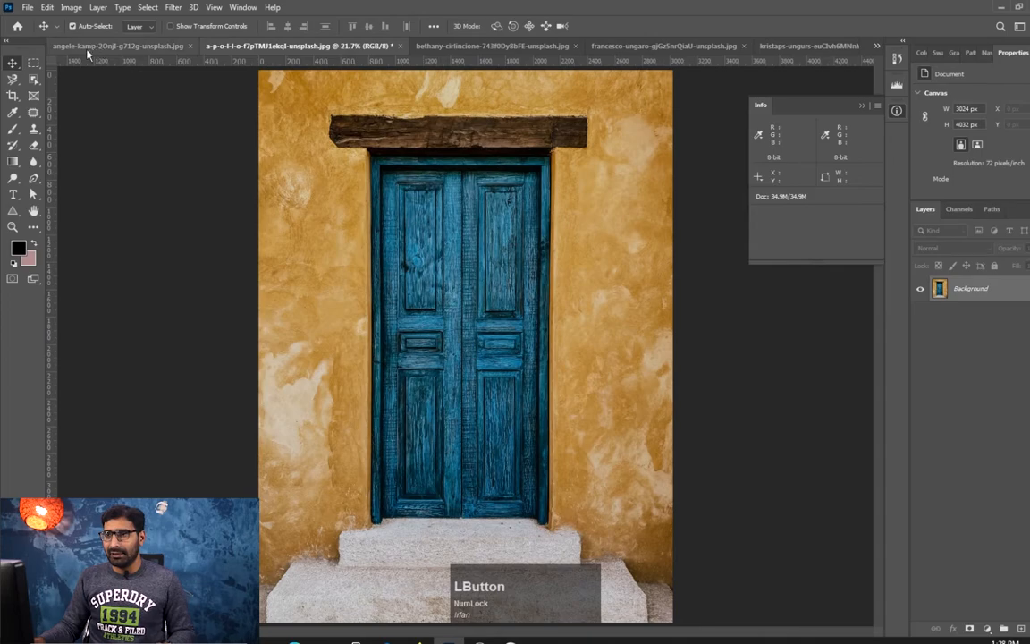
{"action": "right_click", "coordinate": [16, 95]}
{"action": "left_click", "coordinate": [60, 96]}
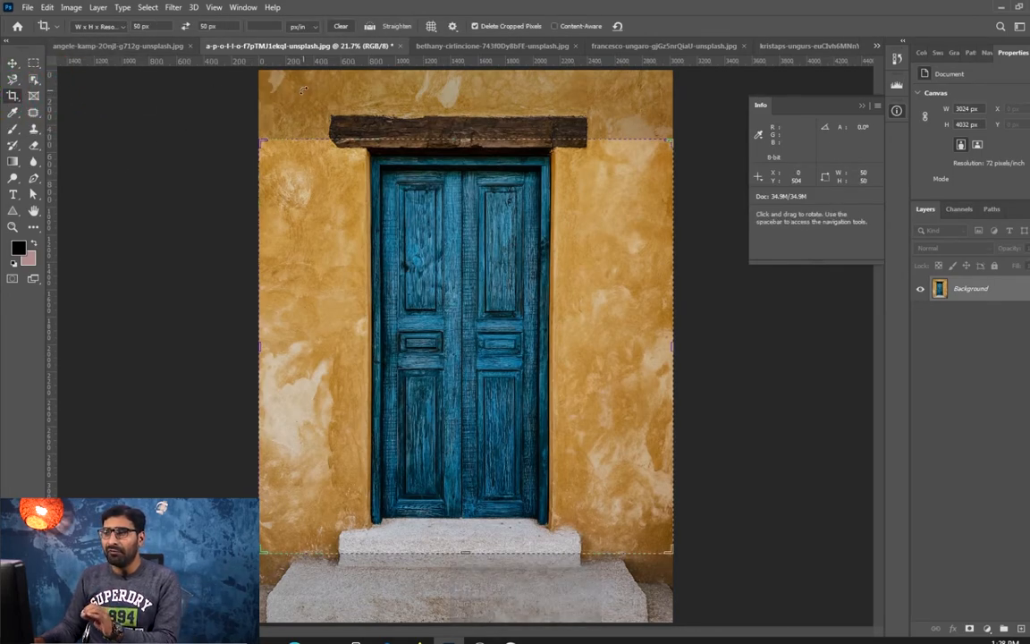
{"action": "left_click", "coordinate": [150, 25]}
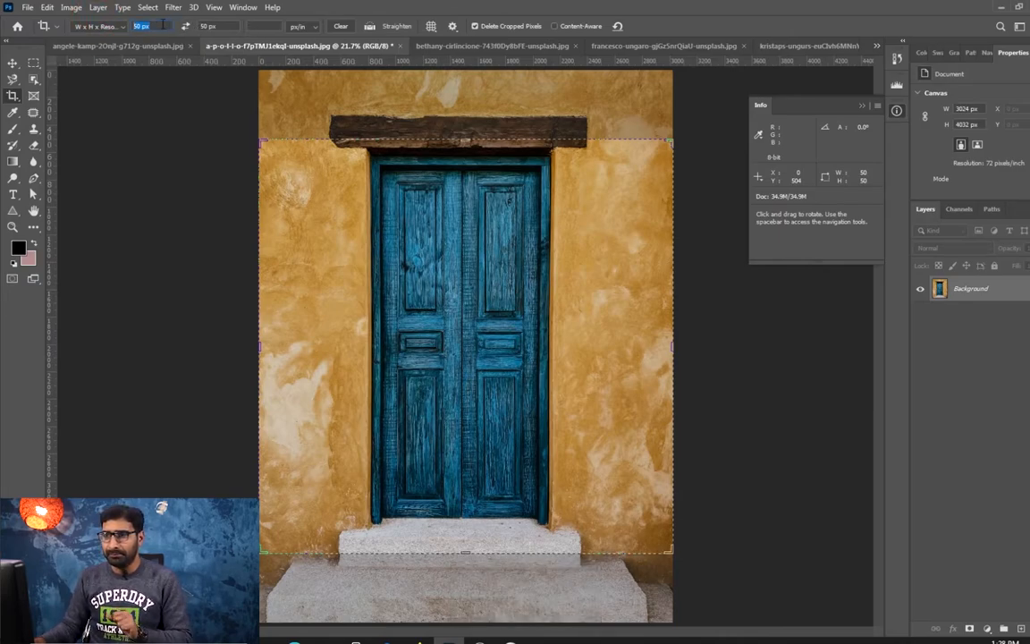
{"action": "left_click_drag", "start_coordinate": [164, 27], "coordinate": [132, 25]}
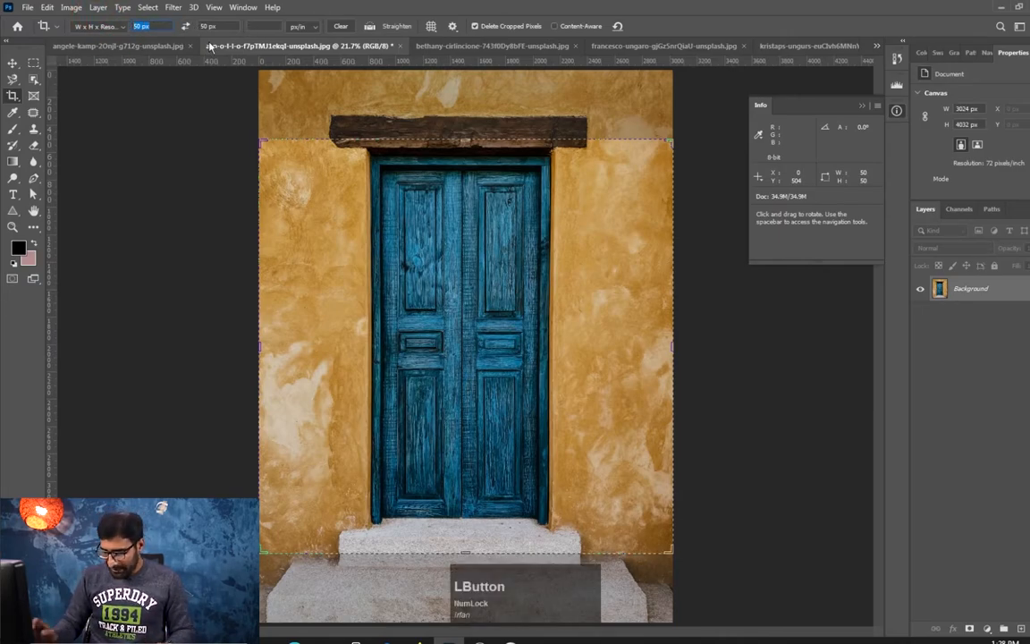
{"action": "type", "text": "100"}
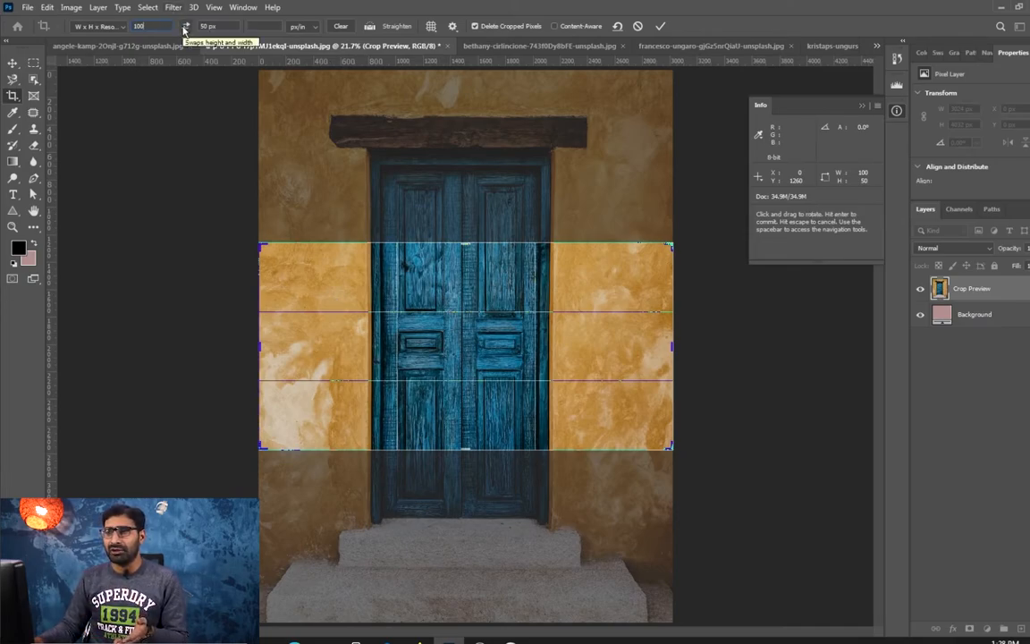
Swap the crop's width and height repeatedly, ending at 50 px wide by 100 px high.
{"action": "left_click", "coordinate": [144, 26]}
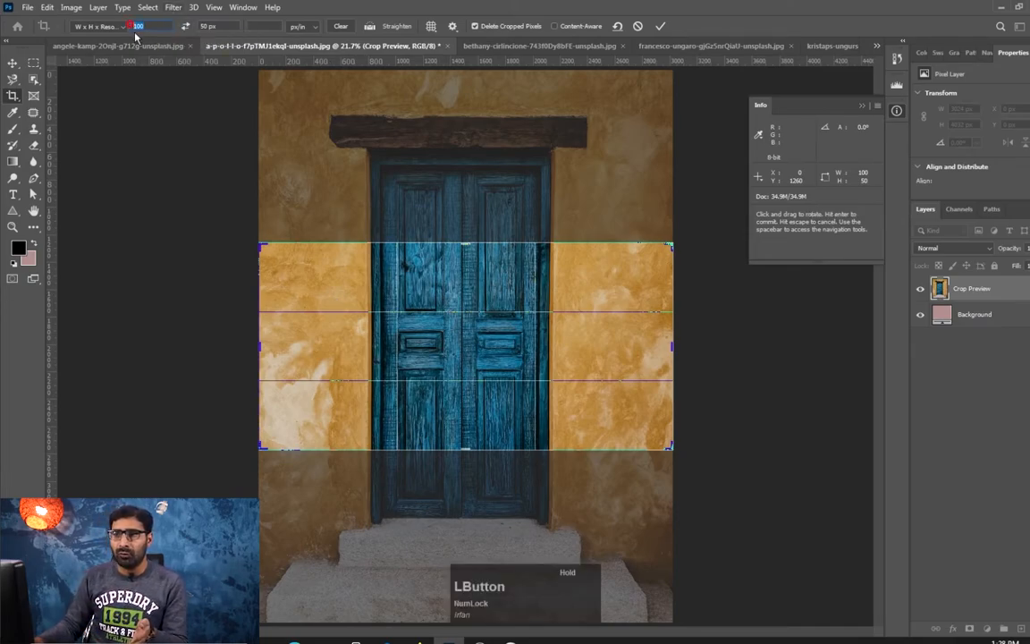
{"action": "left_click", "coordinate": [227, 28]}
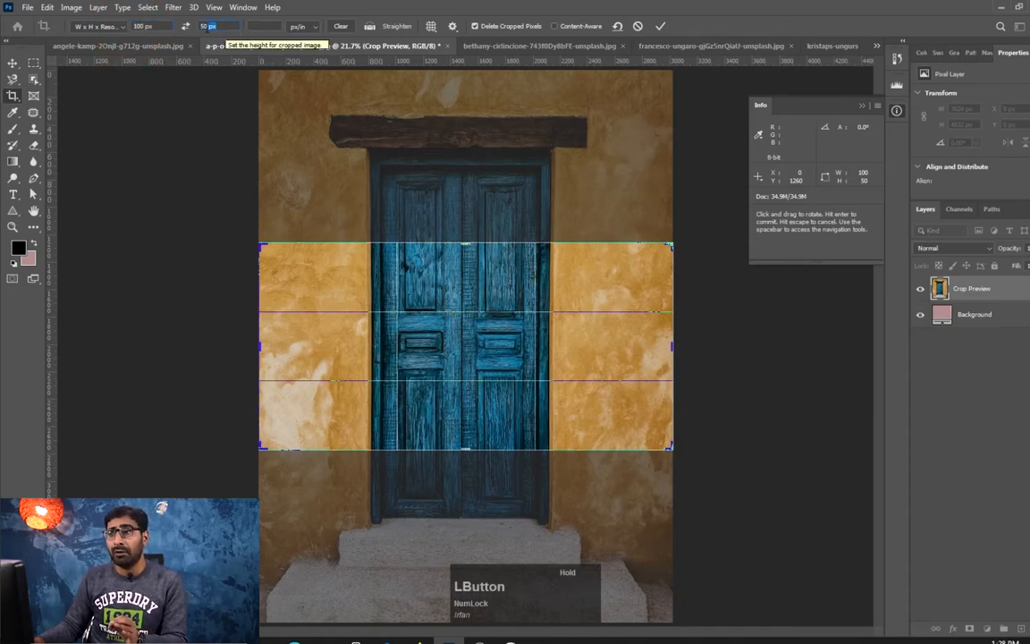
{"action": "left_click", "coordinate": [187, 27]}
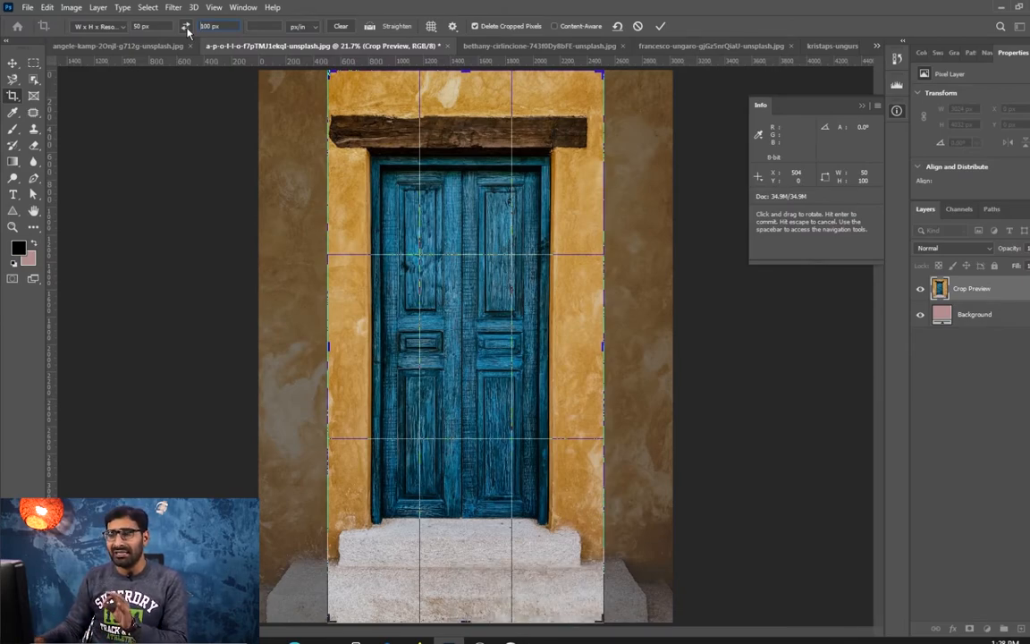
{"action": "left_click", "coordinate": [186, 27]}
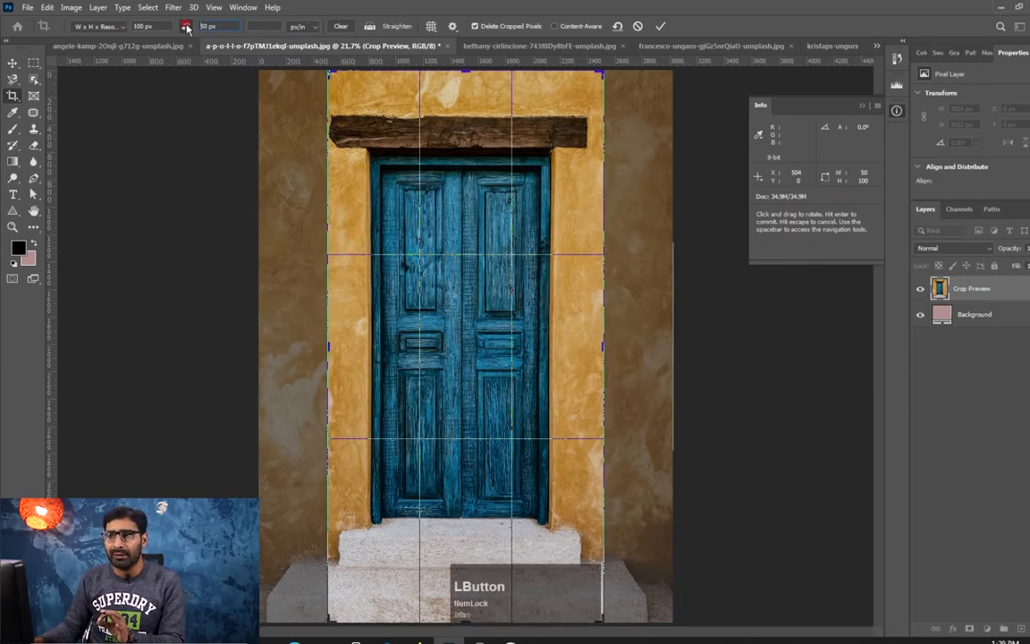
{"action": "left_click", "coordinate": [186, 27]}
{"action": "left_click", "coordinate": [186, 27]}
{"action": "left_click", "coordinate": [186, 27]}
{"action": "left_click", "coordinate": [186, 26]}
{"action": "left_click", "coordinate": [186, 27]}
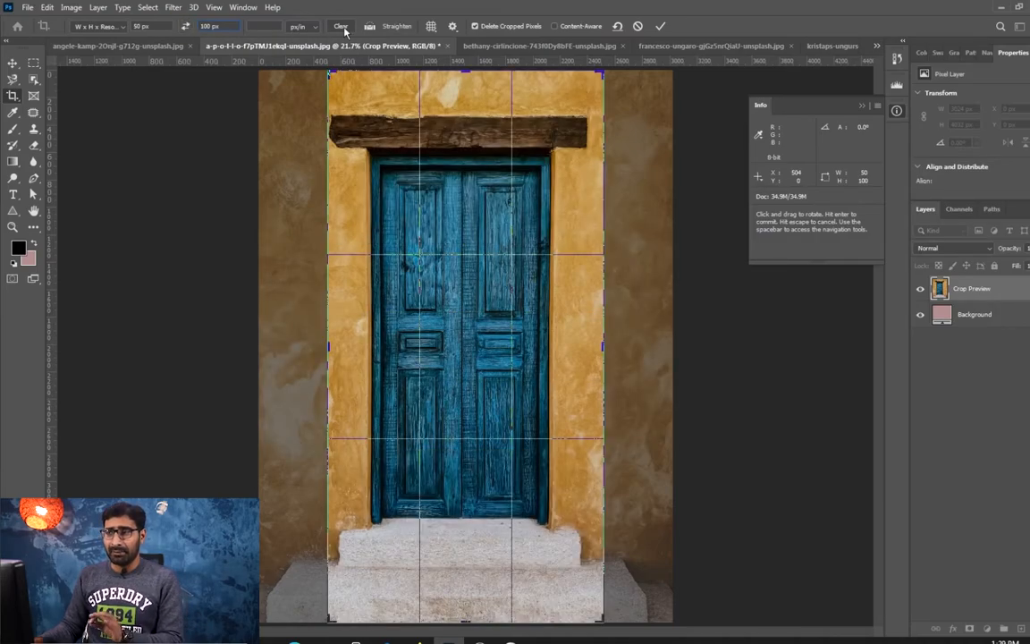
Clear the crop's width, height and resolution values, switch to the Move Tool, and undo the door photo's crop.
{"action": "left_click", "coordinate": [343, 28]}
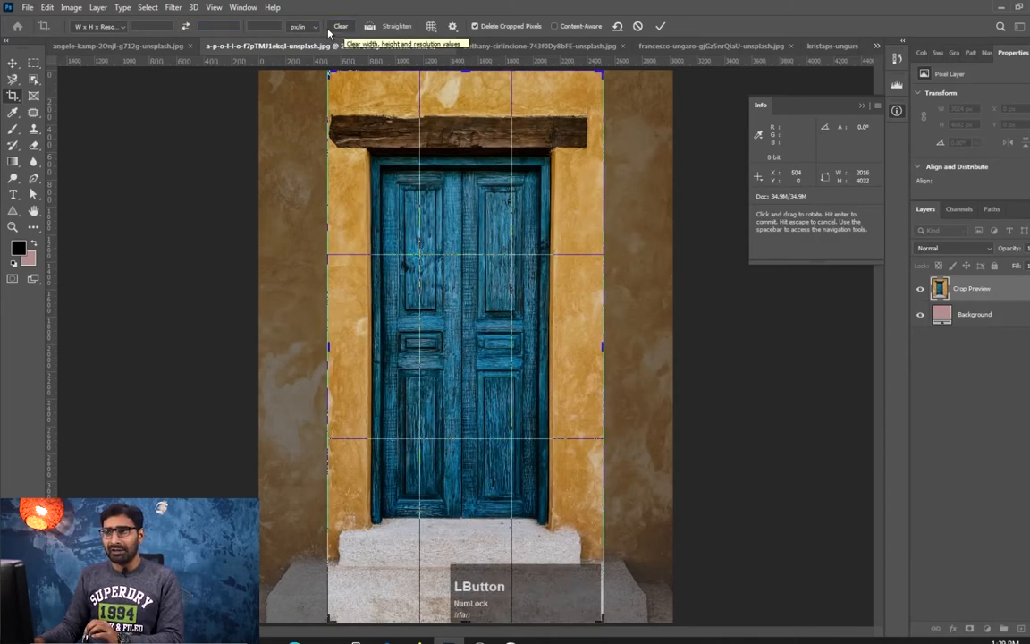
{"action": "left_click", "coordinate": [12, 63]}
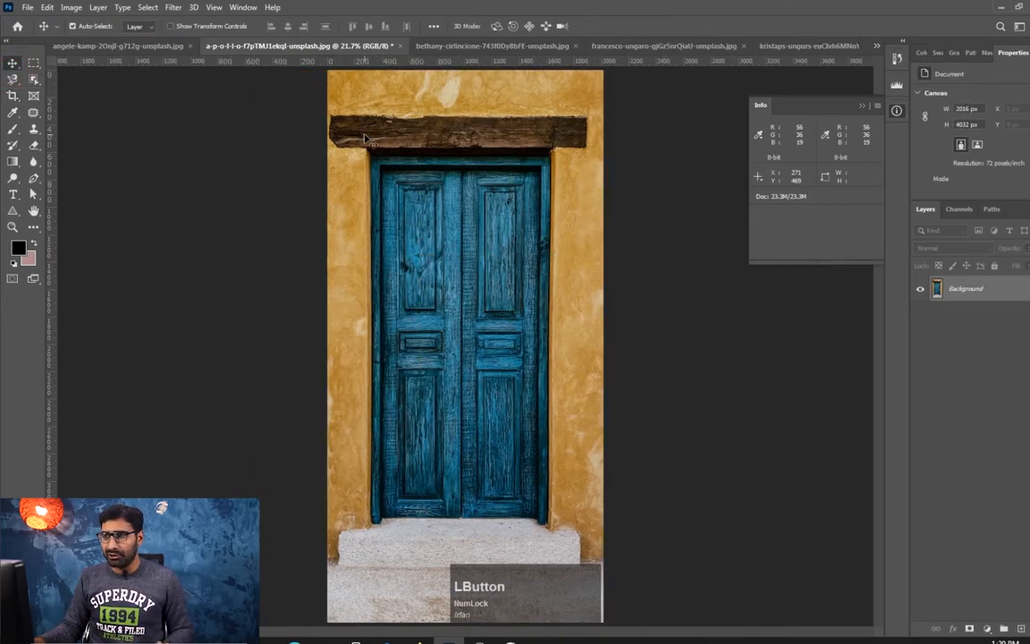
{"action": "key", "text": "z"}
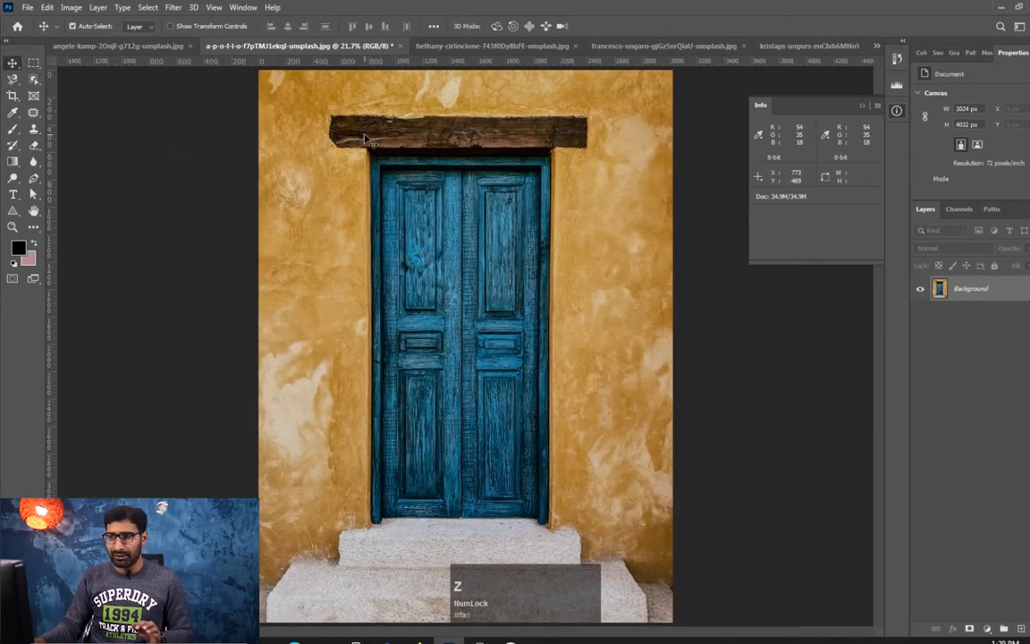
Switch to the clipboard photo, fit it in the window, and straighten it with the Crop Tool along the clipboard's upper edge.
{"action": "left_click", "coordinate": [487, 45]}
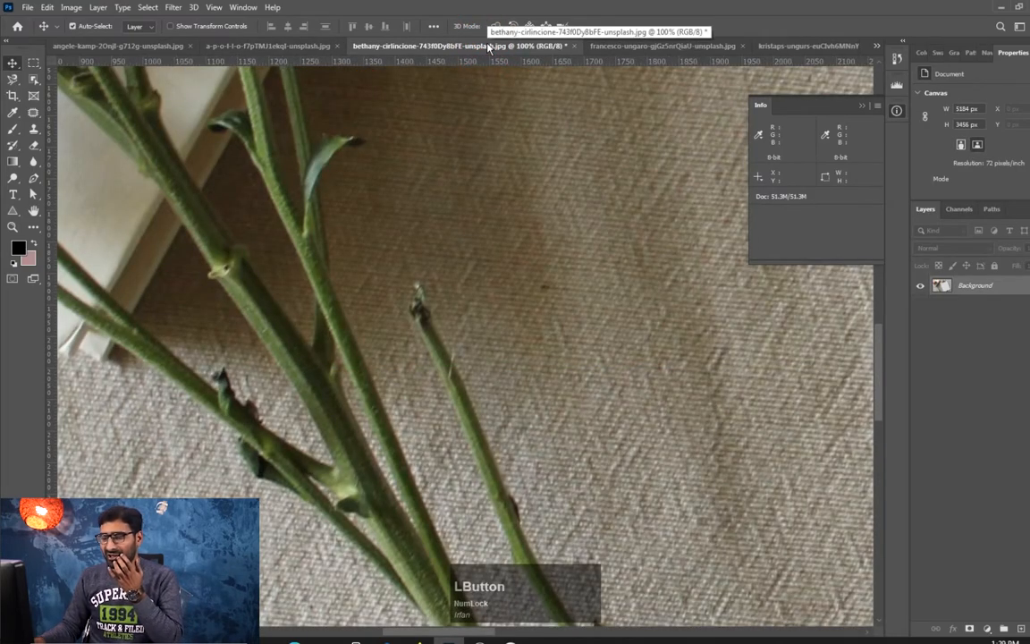
{"action": "key", "text": "ctrl+0"}
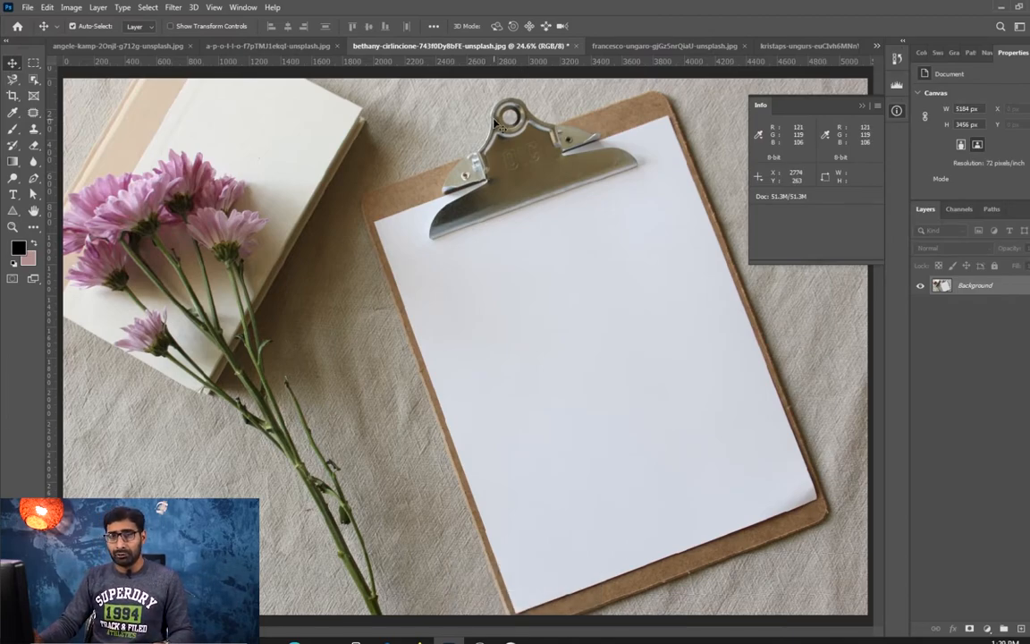
{"action": "left_click", "coordinate": [12, 96]}
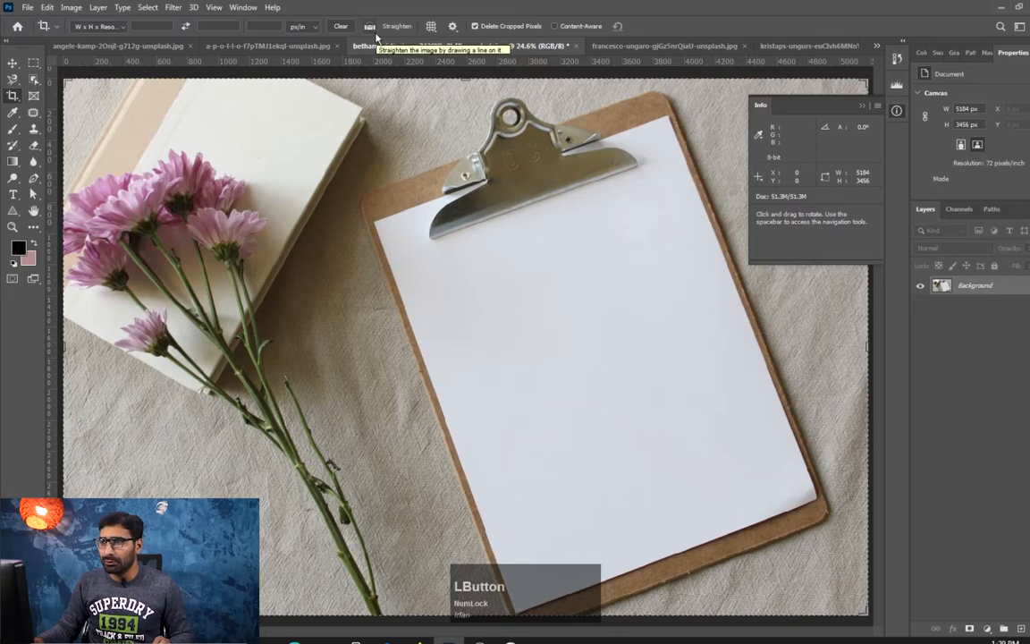
{"action": "left_click", "coordinate": [372, 27]}
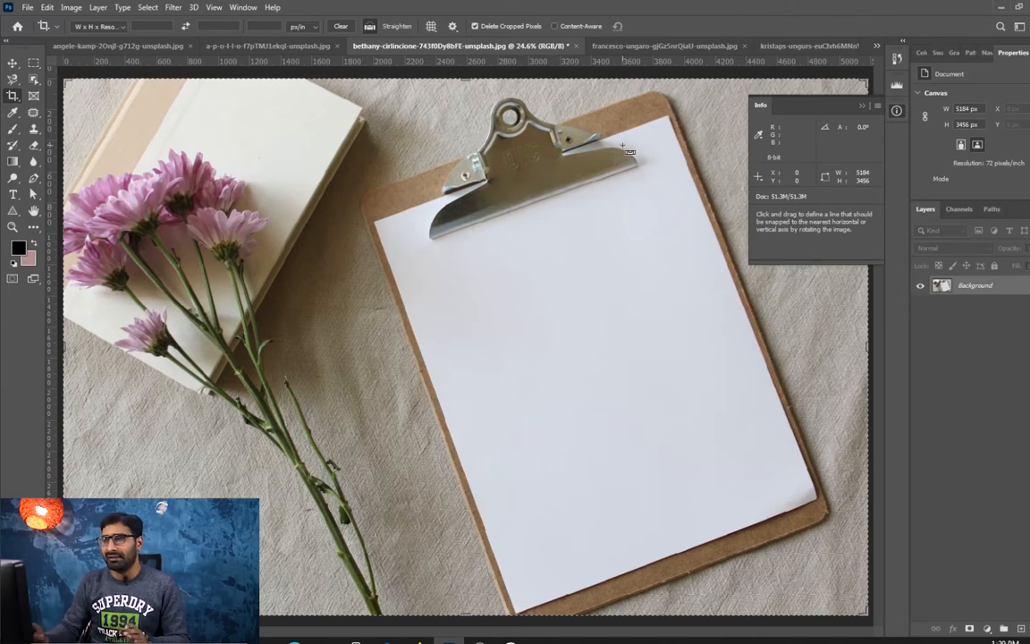
{"action": "left_click_drag", "start_coordinate": [364, 208], "coordinate": [606, 140]}
{"action": "left_click_drag", "start_coordinate": [644, 123], "coordinate": [666, 98]}
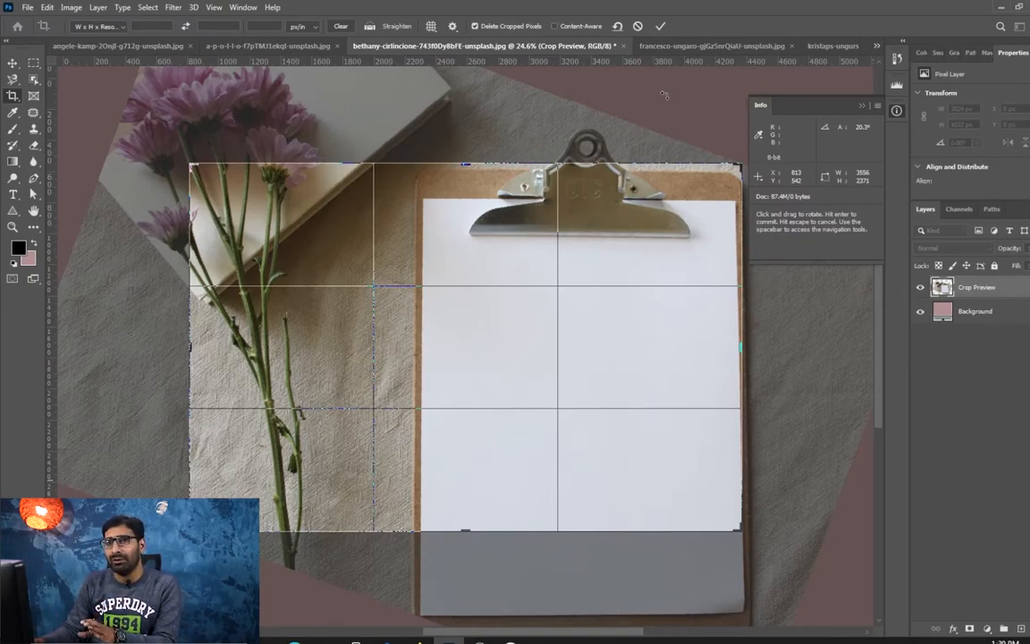
Extend the straightened crop frame to about 4452 × 3075 px so it takes in the clipboard's lower edge.
{"action": "key", "text": "ctrl+KP_Subtract"}
{"action": "key", "text": "ctrl+KP_Subtract"}
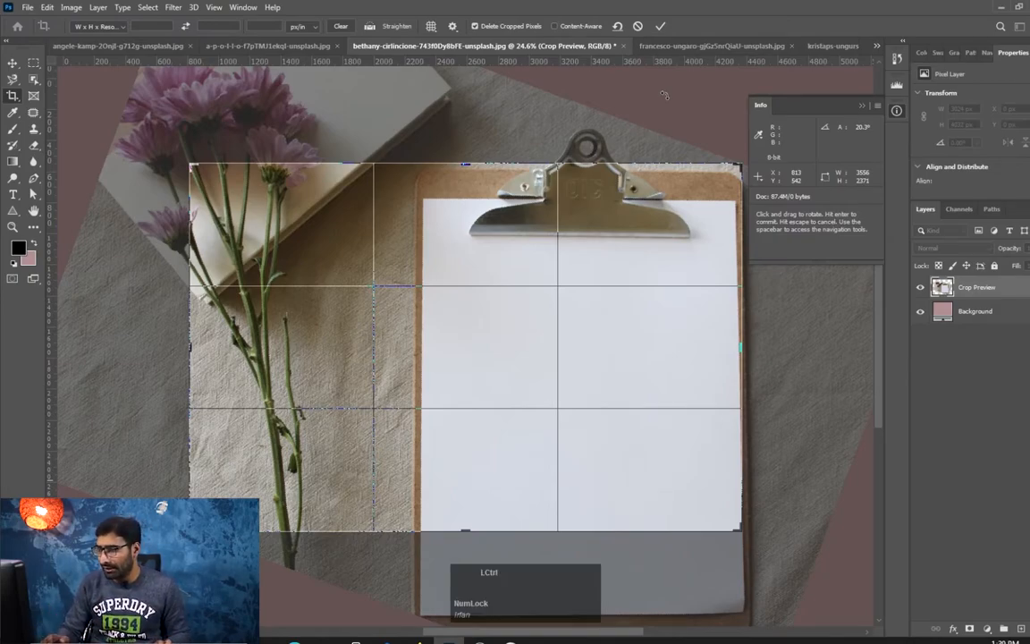
{"action": "key", "text": "ctrl+KP_Subtract"}
{"action": "key", "text": "ctrl+KP_Add"}
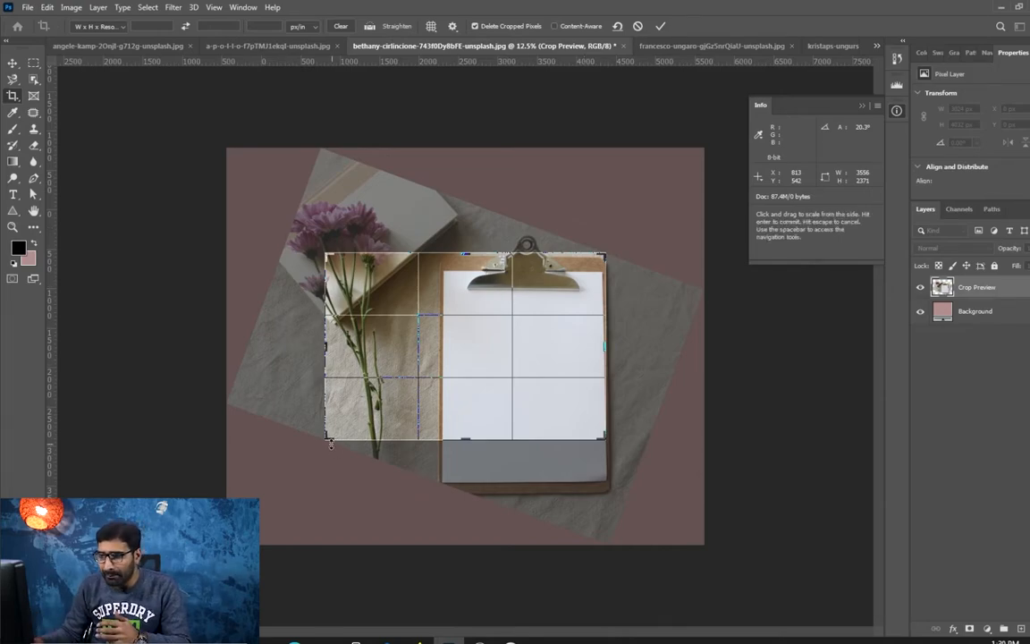
{"action": "left_click_drag", "start_coordinate": [327, 438], "coordinate": [294, 465]}
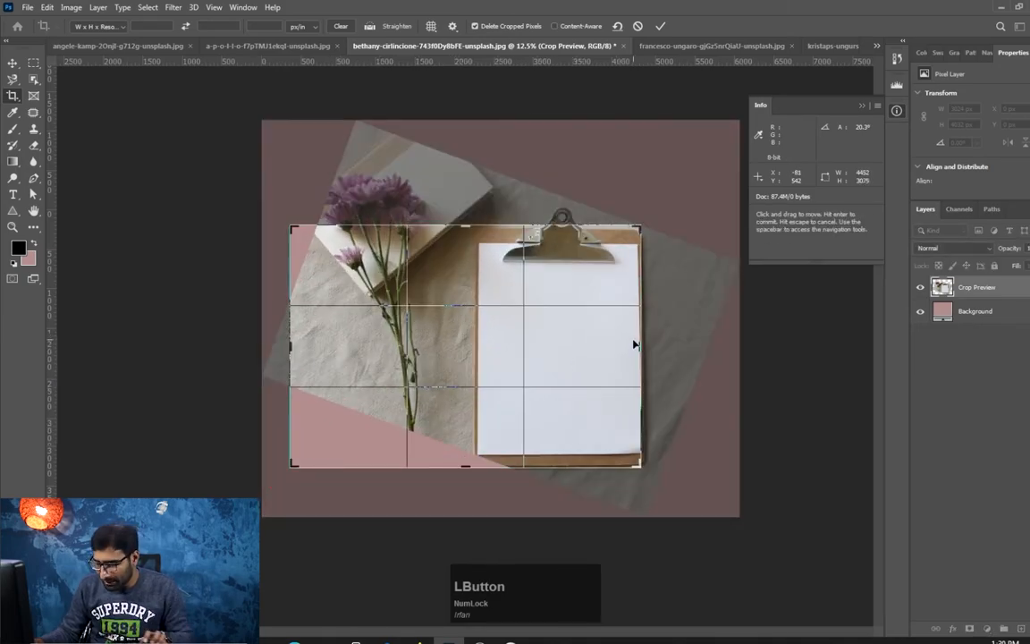
{"action": "key", "text": "KP_Add"}
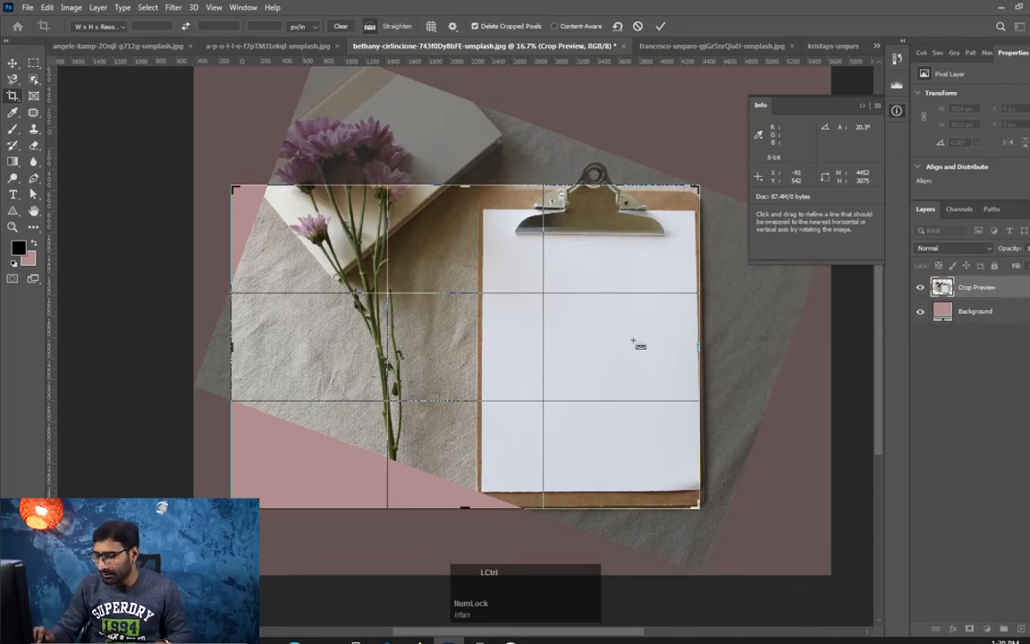
Collapse the Info panel, enlarge the crop frame around the whole clipboard to about 4584 × 3338 px, and apply the crop.
{"action": "left_click", "coordinate": [863, 106]}
{"action": "left_click_drag", "start_coordinate": [700, 346], "coordinate": [701, 345]}
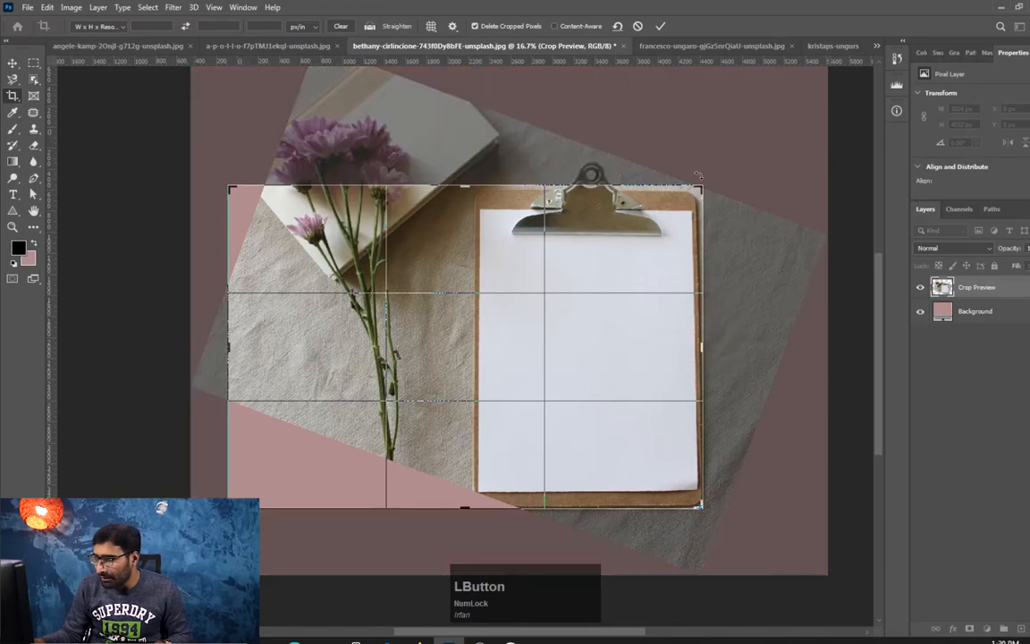
{"action": "left_click_drag", "start_coordinate": [705, 188], "coordinate": [710, 168]}
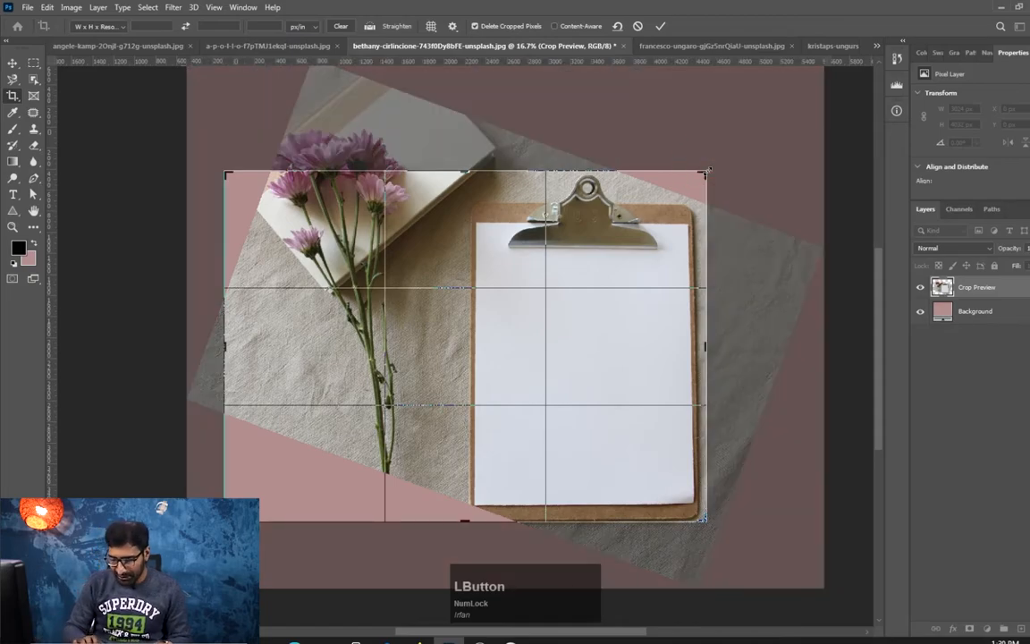
{"action": "key", "text": "Return"}
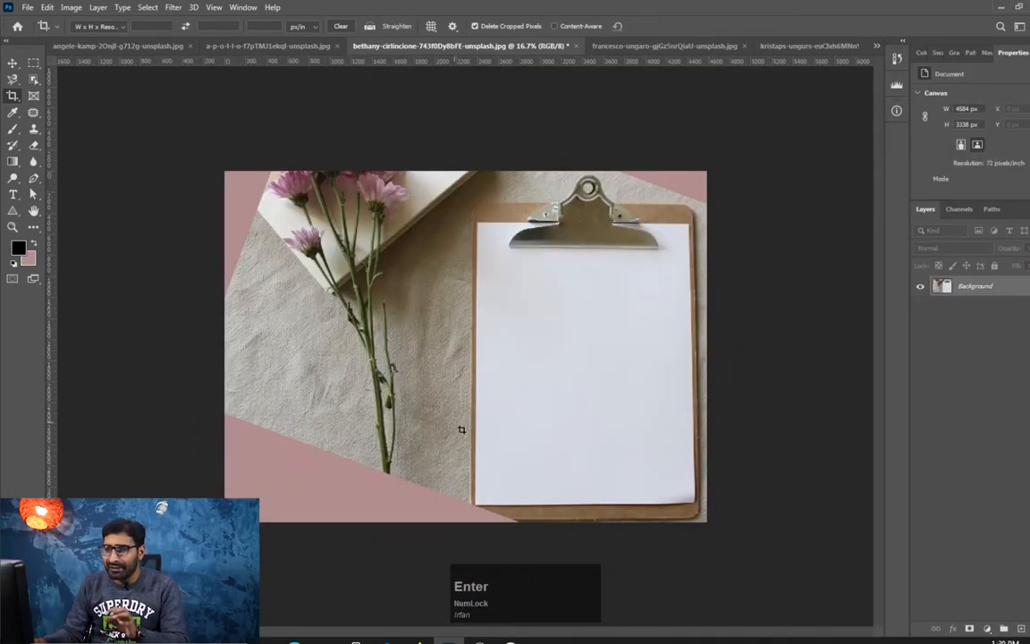
Undo the straightened crop of the clipboard photo and reactivate the Crop Tool.
{"action": "left_click", "coordinate": [13, 62]}
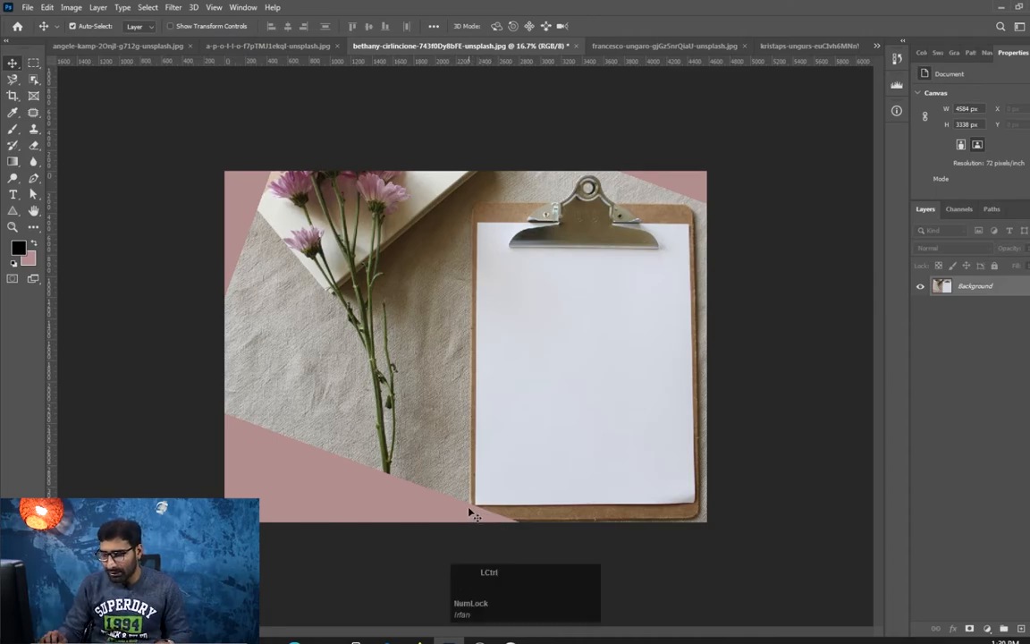
{"action": "key", "text": "ctrl+plus"}
{"action": "left_click_drag", "start_coordinate": [523, 474], "coordinate": [450, 367]}
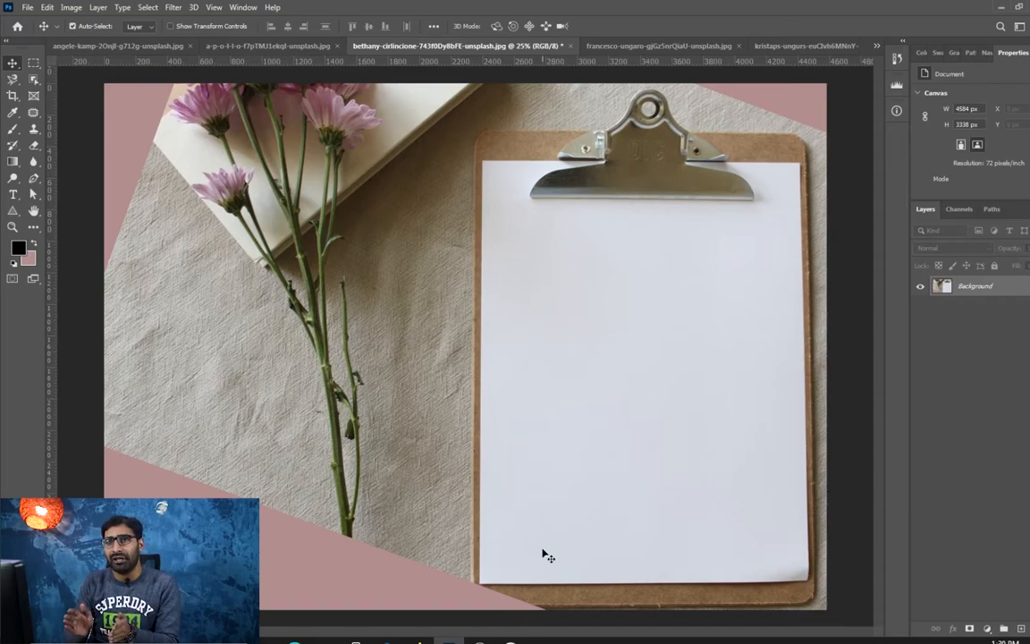
{"action": "key", "text": "ctrl+z"}
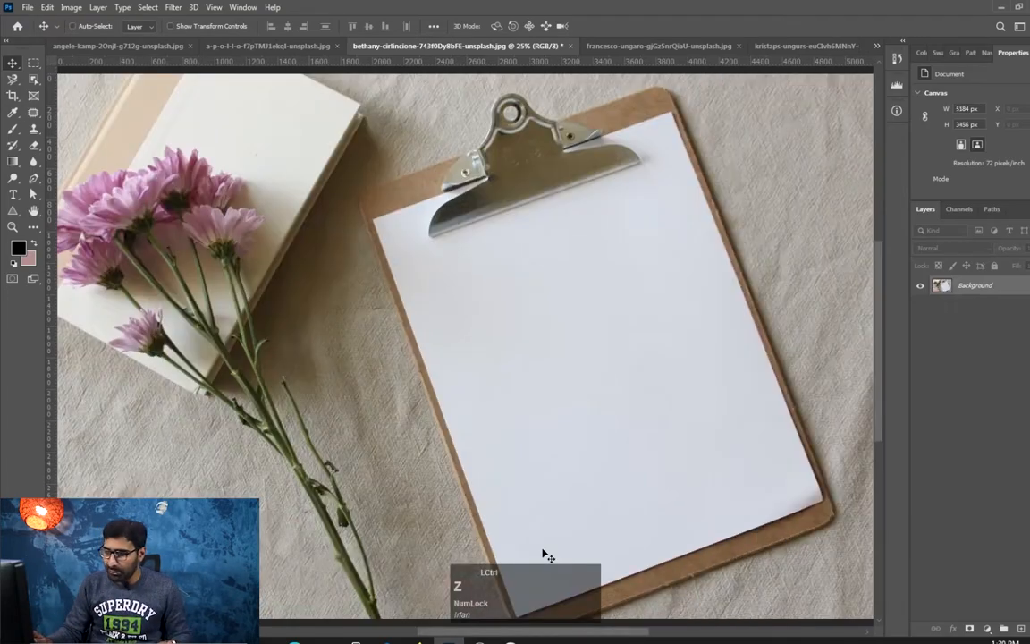
{"action": "key", "text": "ctrl+KP_Subtract"}
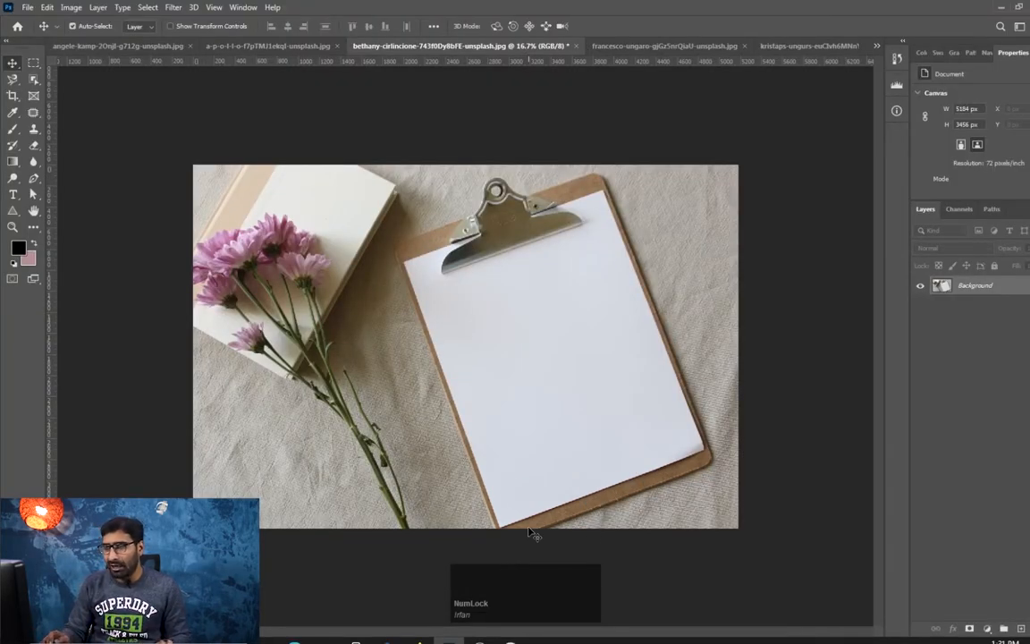
{"action": "key", "text": "ctrl+KP_Add"}
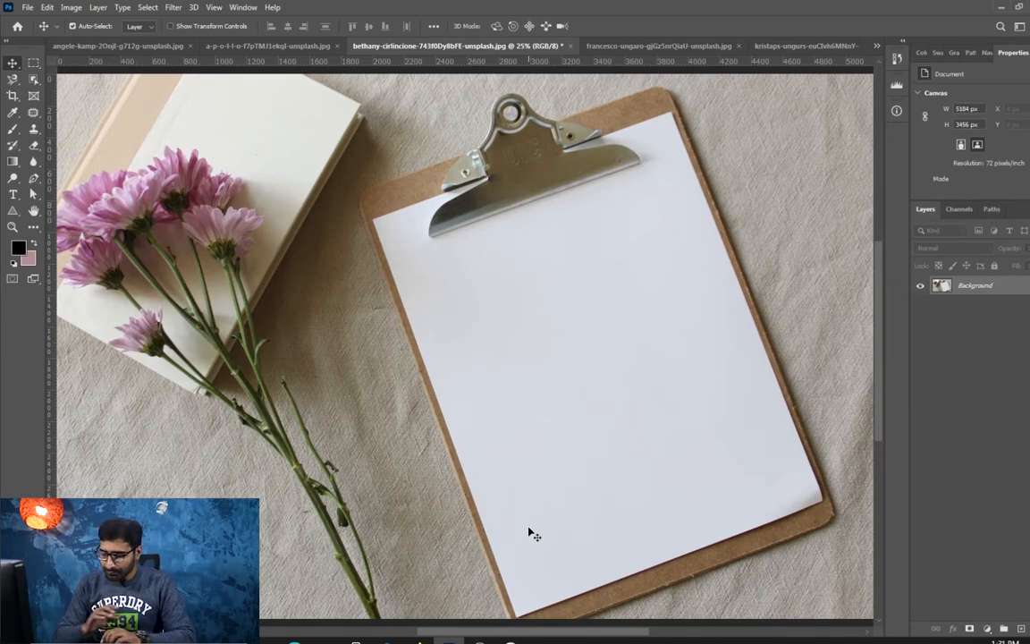
{"action": "left_click", "coordinate": [13, 96]}
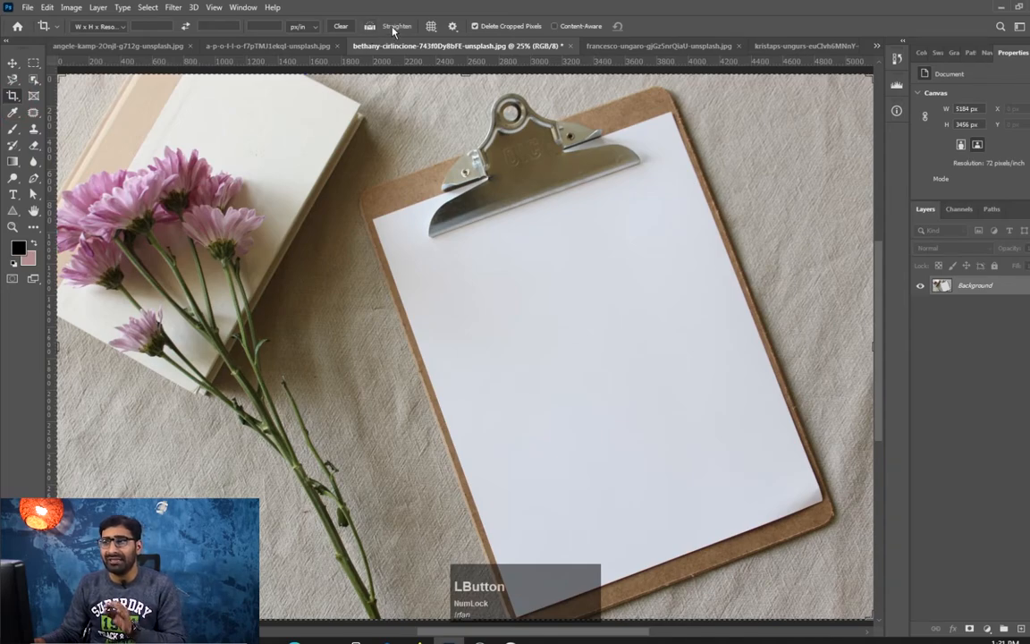
Turn on Classic Mode for the Crop Tool, draw a crop frame over the whole clipboard photo, and turn Classic Mode back off.
{"action": "key", "text": "ctrl+minus"}
{"action": "right_click", "coordinate": [13, 96]}
{"action": "left_click", "coordinate": [60, 95]}
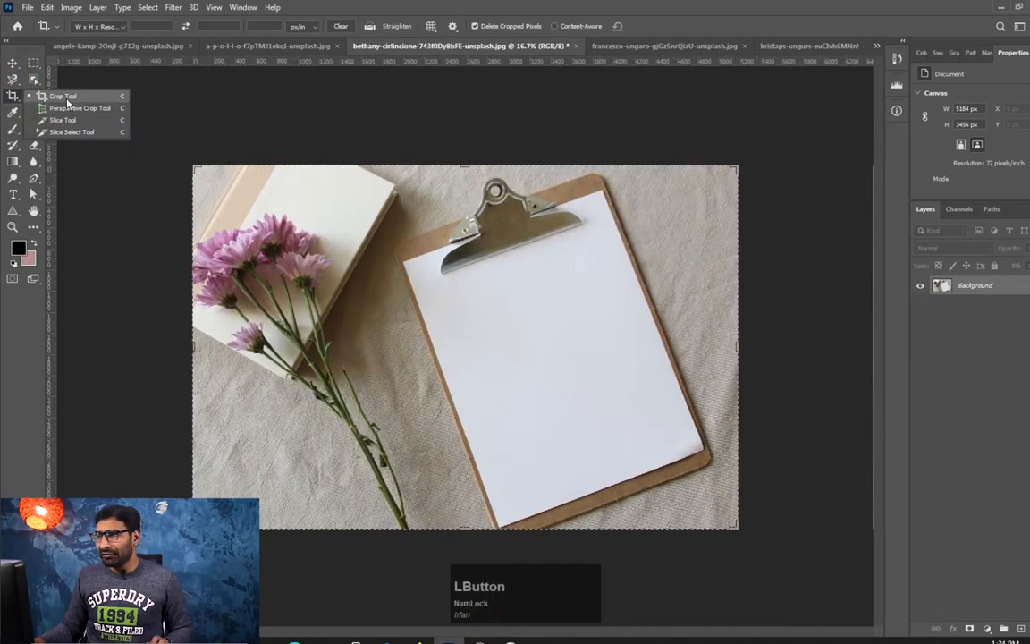
{"action": "left_click", "coordinate": [453, 27]}
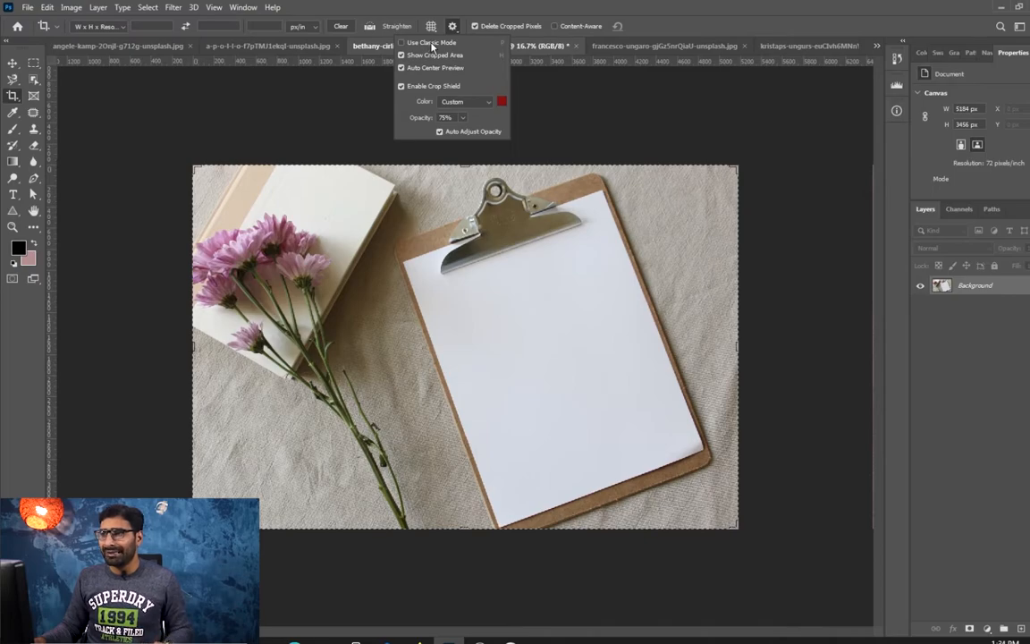
{"action": "left_click", "coordinate": [432, 45]}
{"action": "left_click_drag", "start_coordinate": [186, 156], "coordinate": [751, 529]}
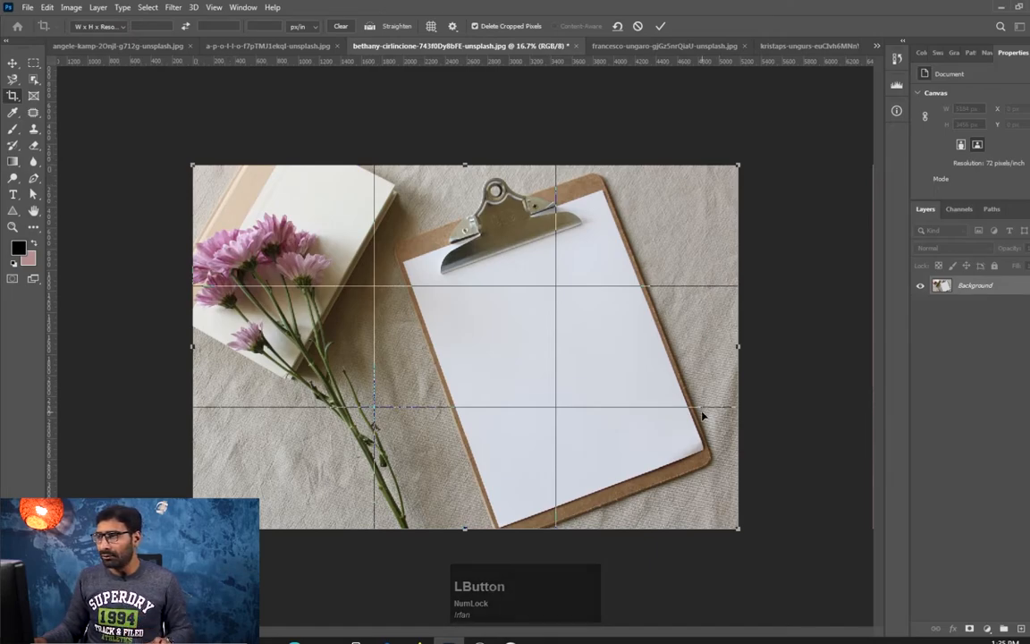
{"action": "left_click", "coordinate": [453, 26]}
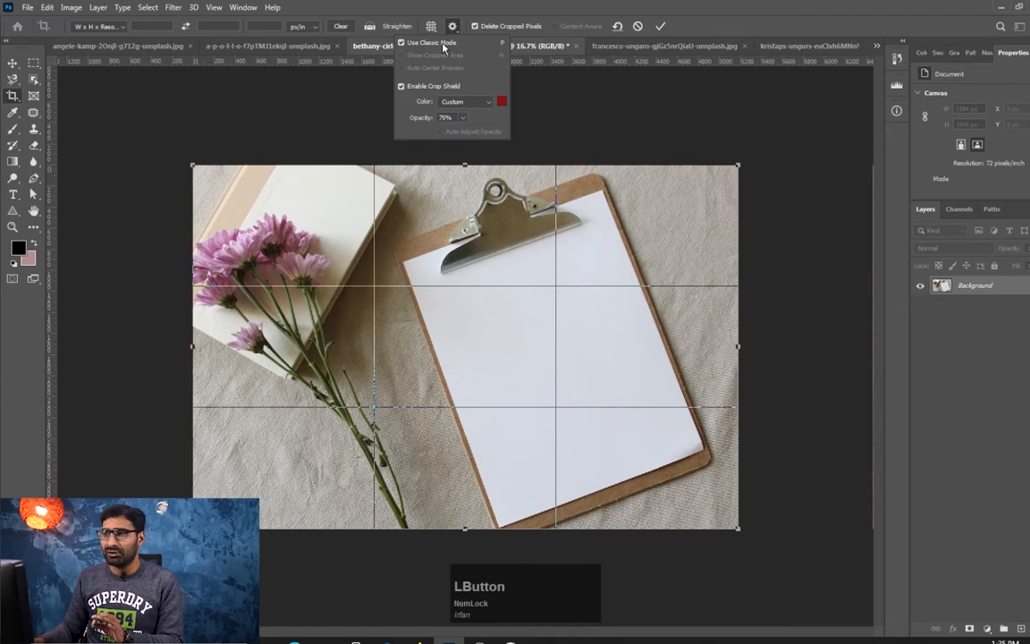
{"action": "left_click", "coordinate": [443, 44]}
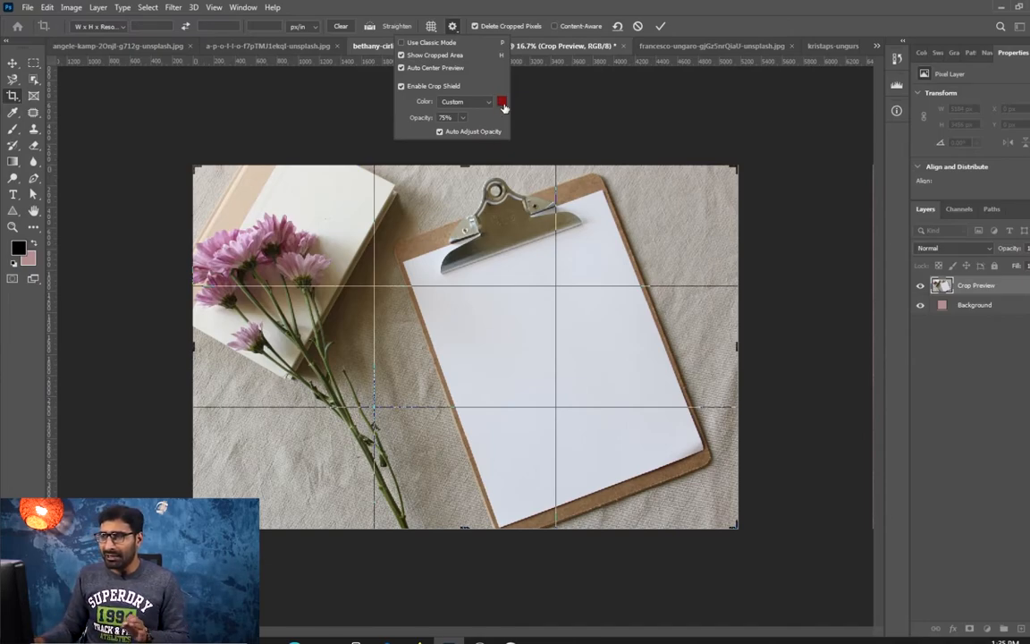
Set the crop shield color to Match Canvas and narrow the crop frame from the clipboard side of the photo.
{"action": "left_click", "coordinate": [440, 100]}
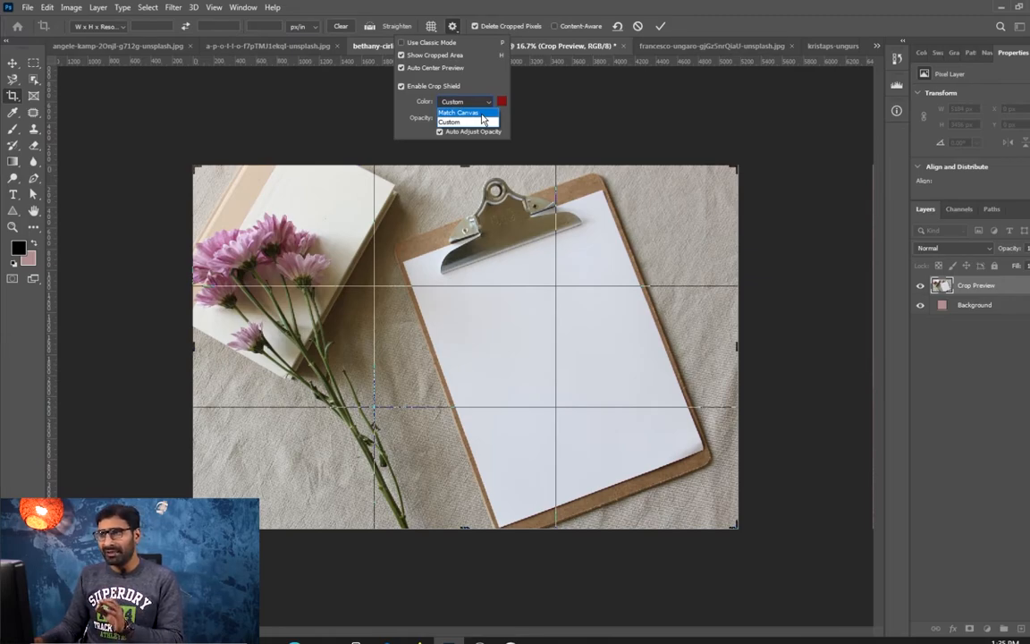
{"action": "left_click", "coordinate": [483, 114]}
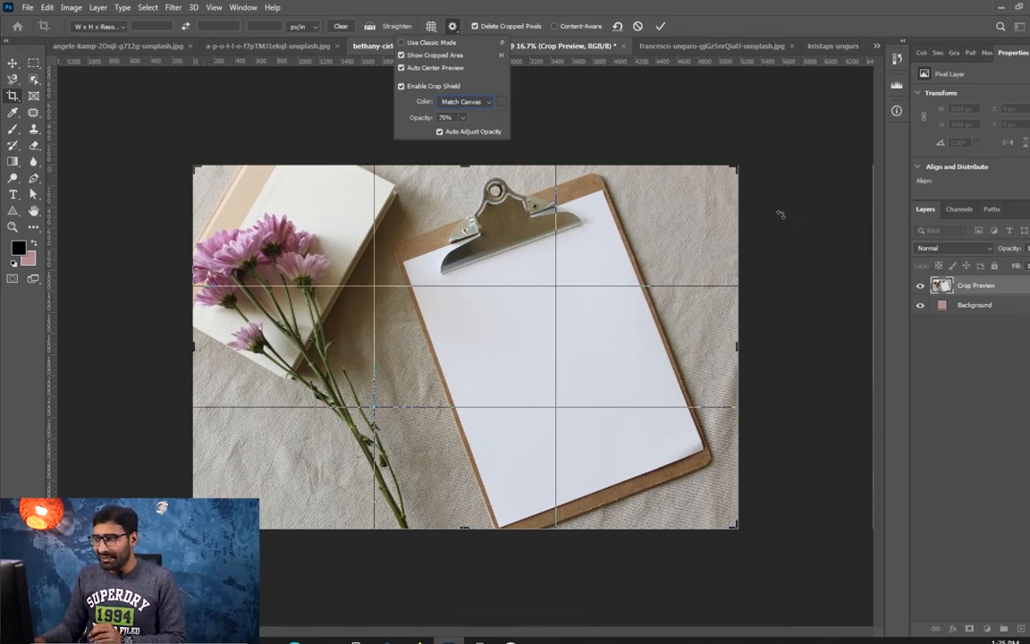
{"action": "left_click_drag", "start_coordinate": [739, 347], "coordinate": [694, 350]}
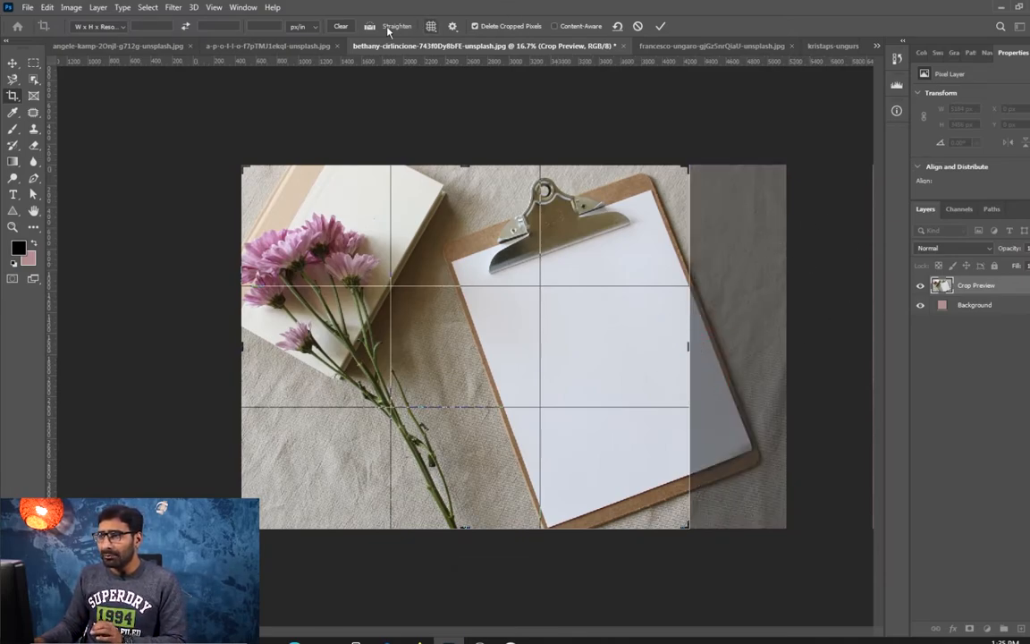
Change the crop shield to a custom dark purple, #510d8a, trying brighter red and purple shades first.
{"action": "left_click", "coordinate": [452, 26]}
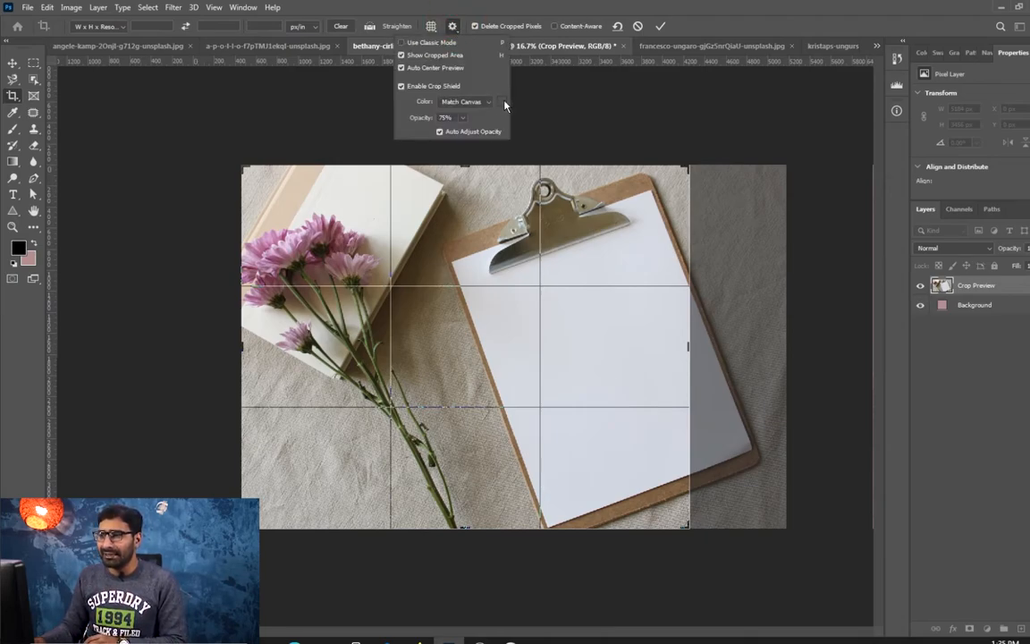
{"action": "left_click", "coordinate": [463, 101]}
{"action": "left_click", "coordinate": [475, 125]}
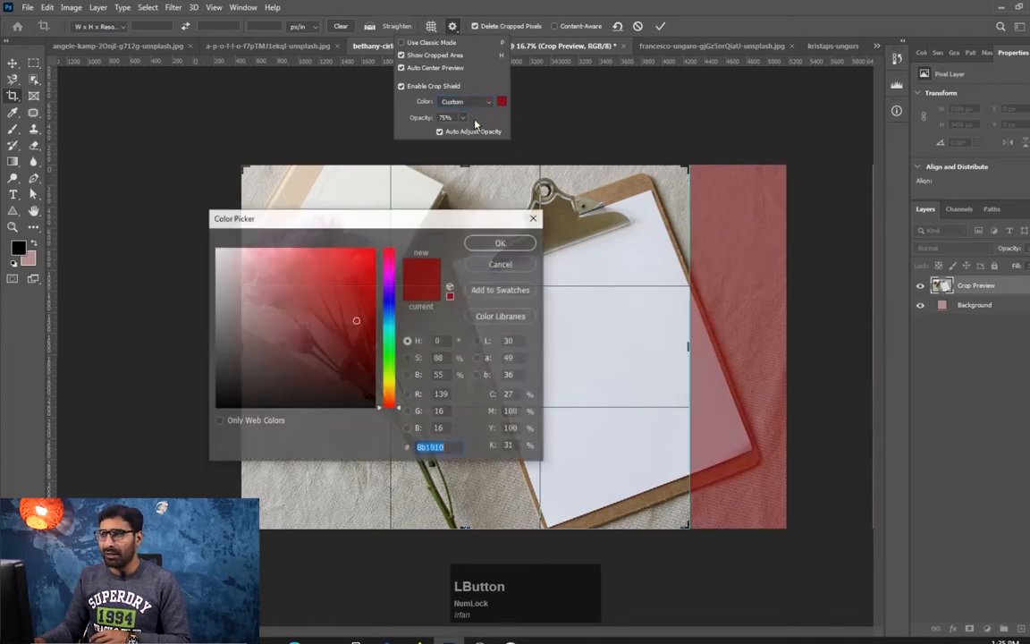
{"action": "left_click", "coordinate": [362, 286]}
{"action": "left_click", "coordinate": [364, 265]}
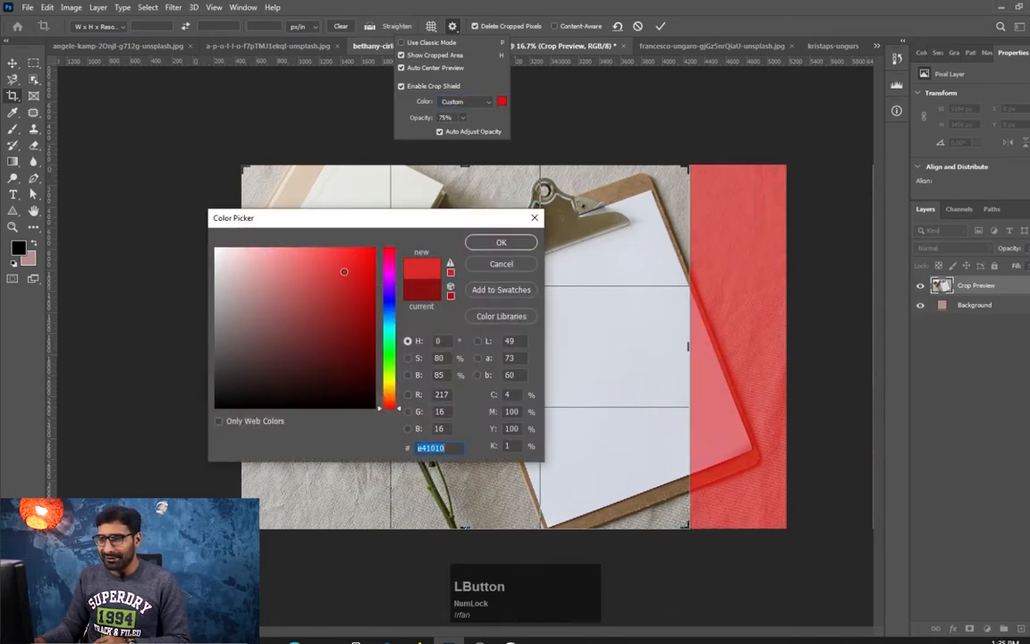
{"action": "left_click", "coordinate": [389, 286]}
{"action": "left_click", "coordinate": [358, 275]}
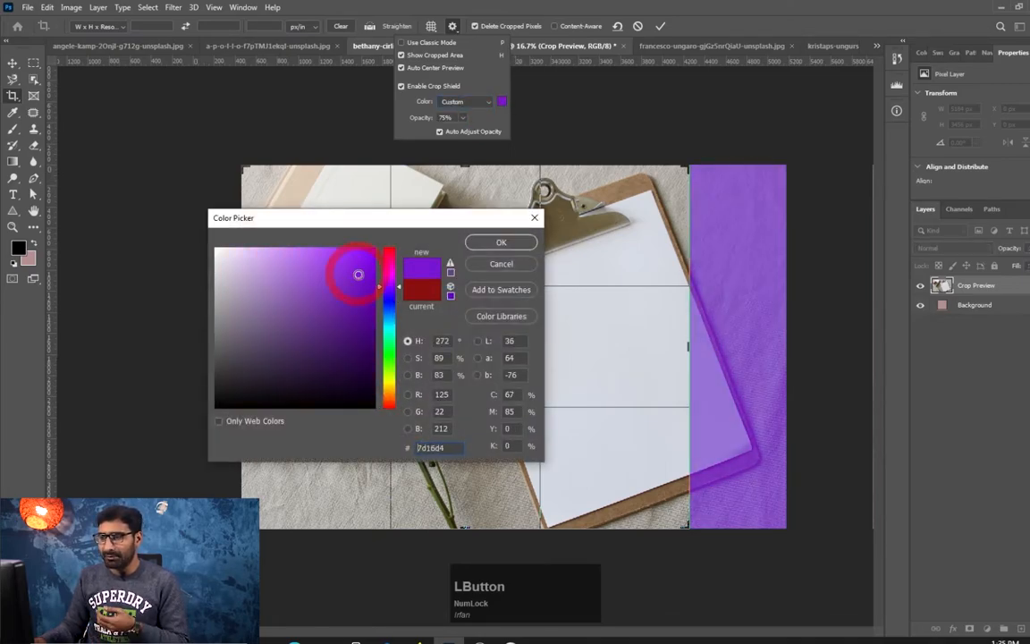
{"action": "left_click", "coordinate": [359, 319]}
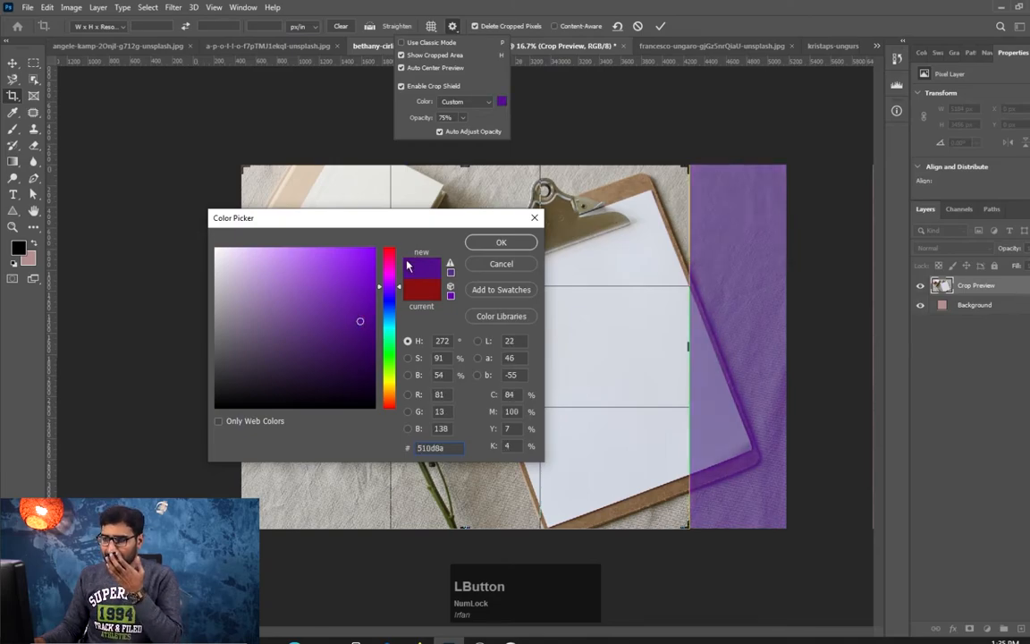
{"action": "left_click", "coordinate": [498, 241]}
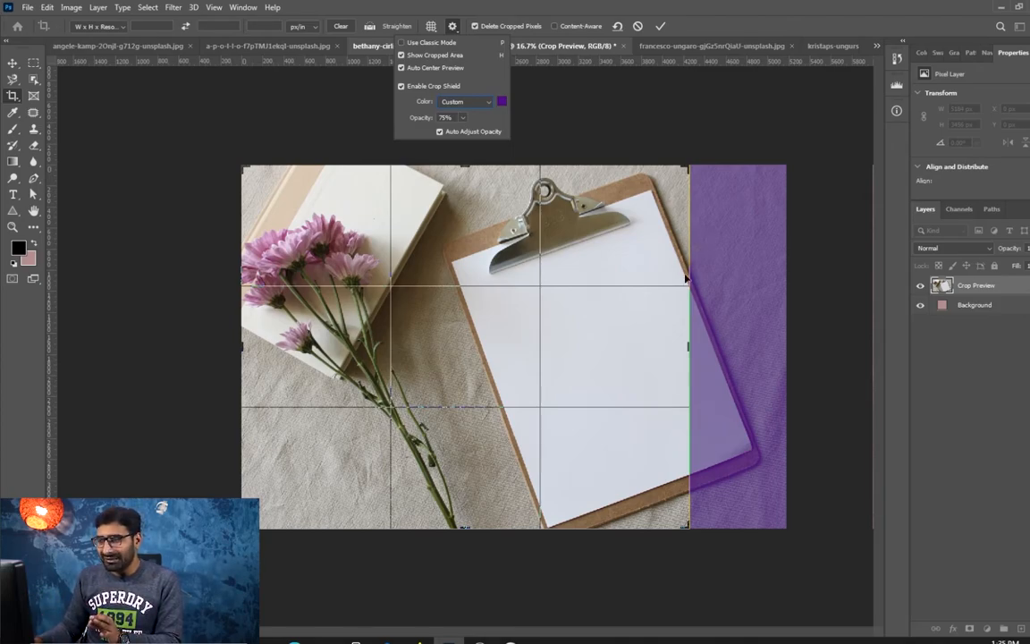
Narrow the crop frame to about 3362 px wide and set the crop shield opacity to 75%.
{"action": "left_click_drag", "start_coordinate": [689, 347], "coordinate": [641, 347]}
{"action": "key", "text": "space"}
{"action": "left_click", "coordinate": [453, 26]}
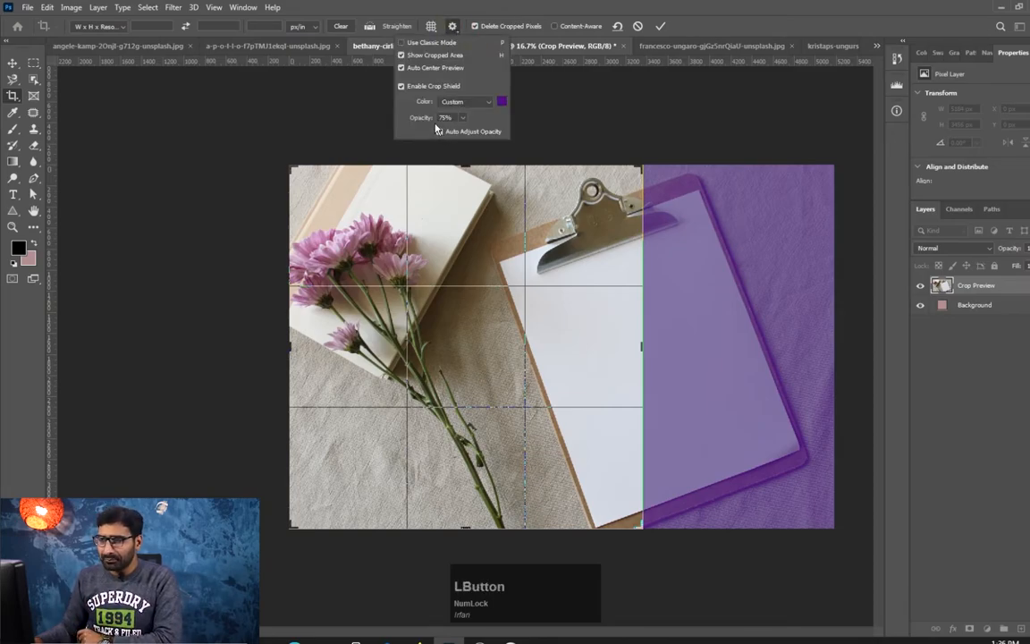
{"action": "left_click", "coordinate": [462, 118]}
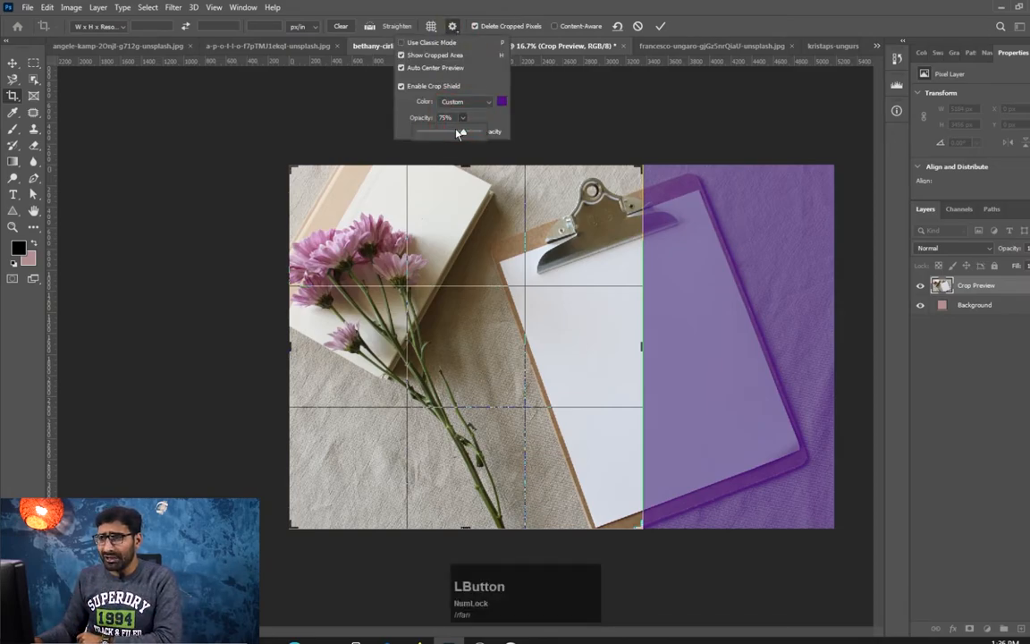
{"action": "mouse_move", "coordinate": [462, 133]}
{"action": "left_mouse_down"}
{"action": "mouse_move", "coordinate": [428, 133]}
{"action": "mouse_move", "coordinate": [470, 136]}
{"action": "mouse_move", "coordinate": [462, 132]}
{"action": "left_mouse_up"}
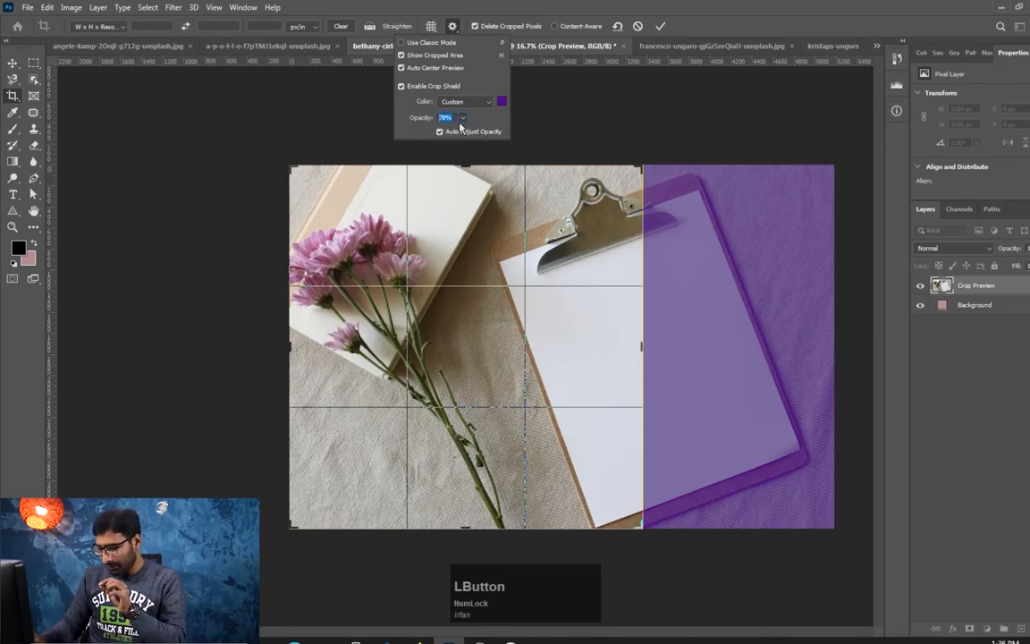
{"action": "type", "text": "75"}
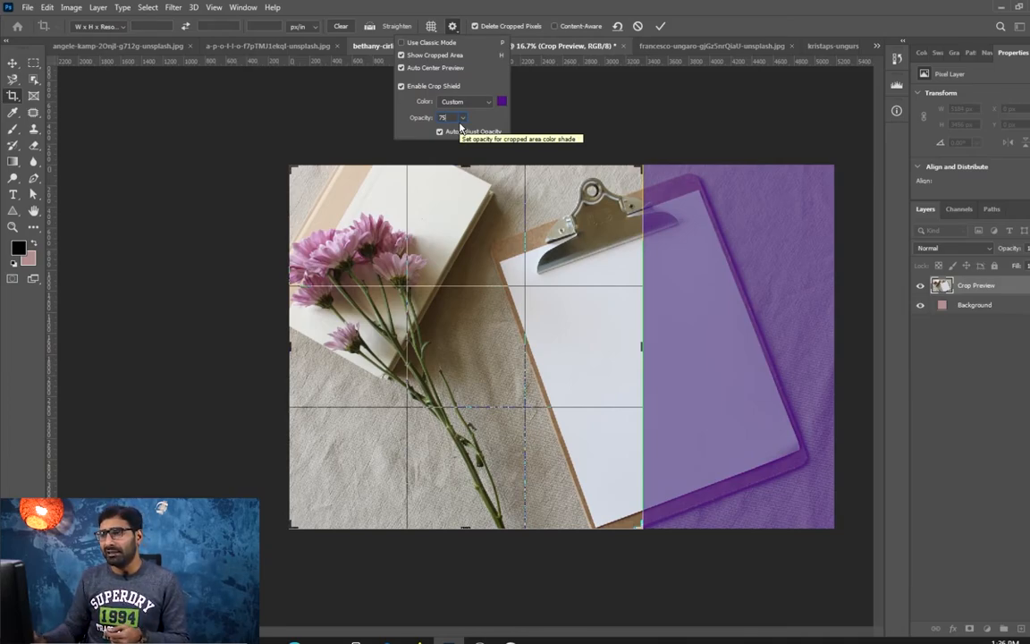
Return the crop shield color to Match Canvas, and apply and undo the crop of the clipboard photo.
{"action": "left_click", "coordinate": [462, 102]}
{"action": "left_click", "coordinate": [462, 115]}
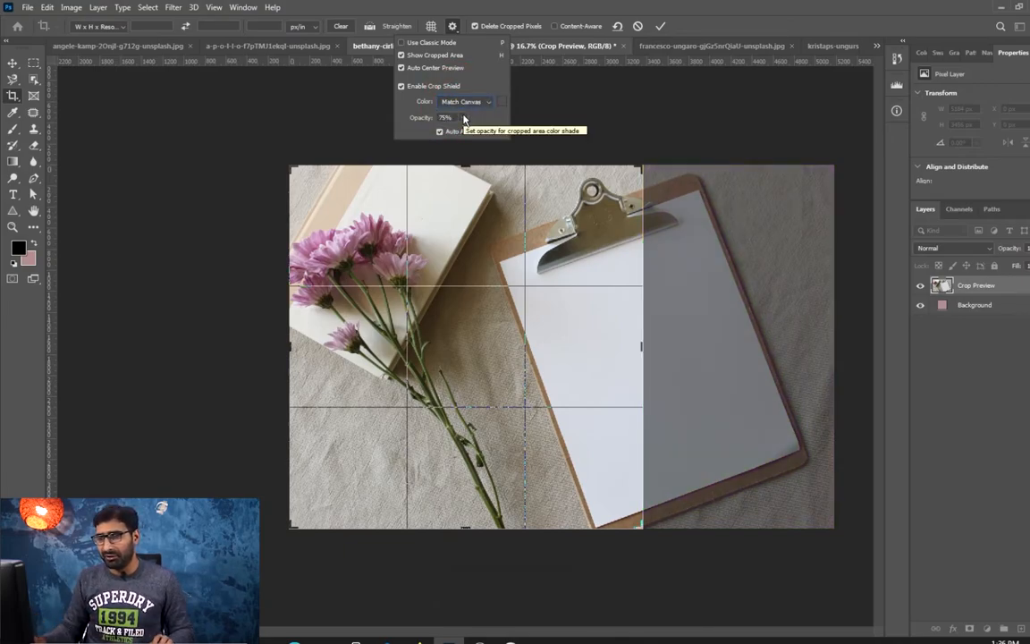
{"action": "left_click", "coordinate": [12, 62]}
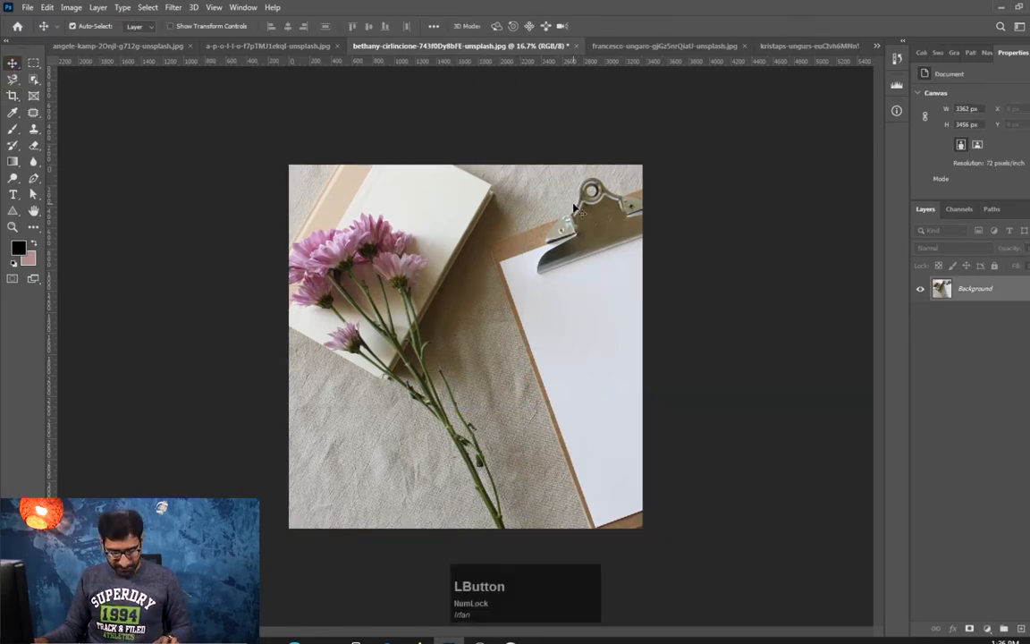
{"action": "key", "text": "ctrl+z"}
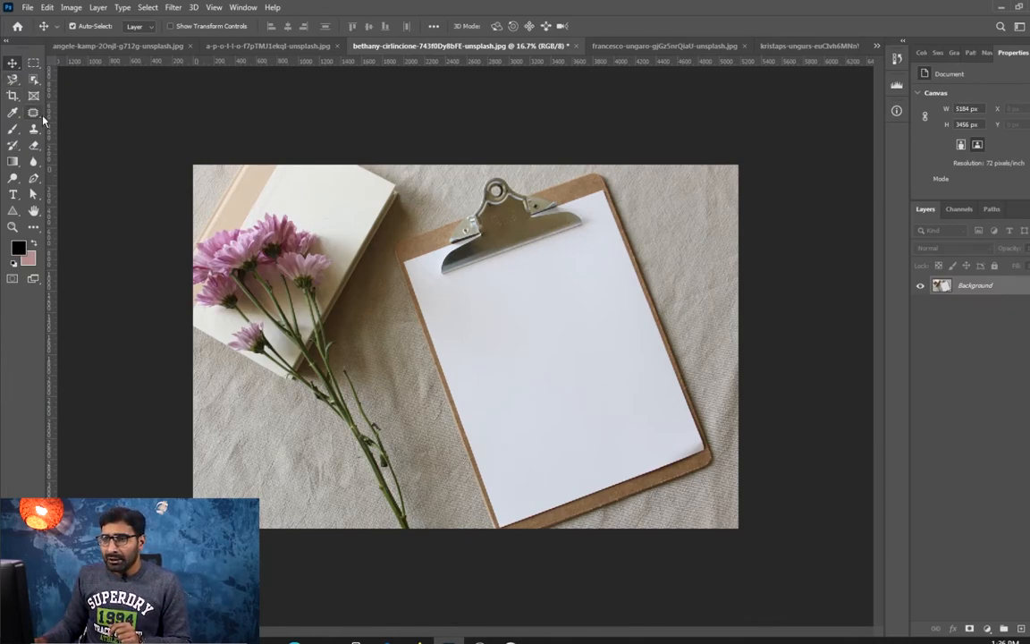
Reactivate the Crop Tool, turn off Delete Cropped Pixels, and crop the clipboard photo to about 3338 px wide.
{"action": "right_click", "coordinate": [15, 81]}
{"action": "right_click", "coordinate": [12, 94]}
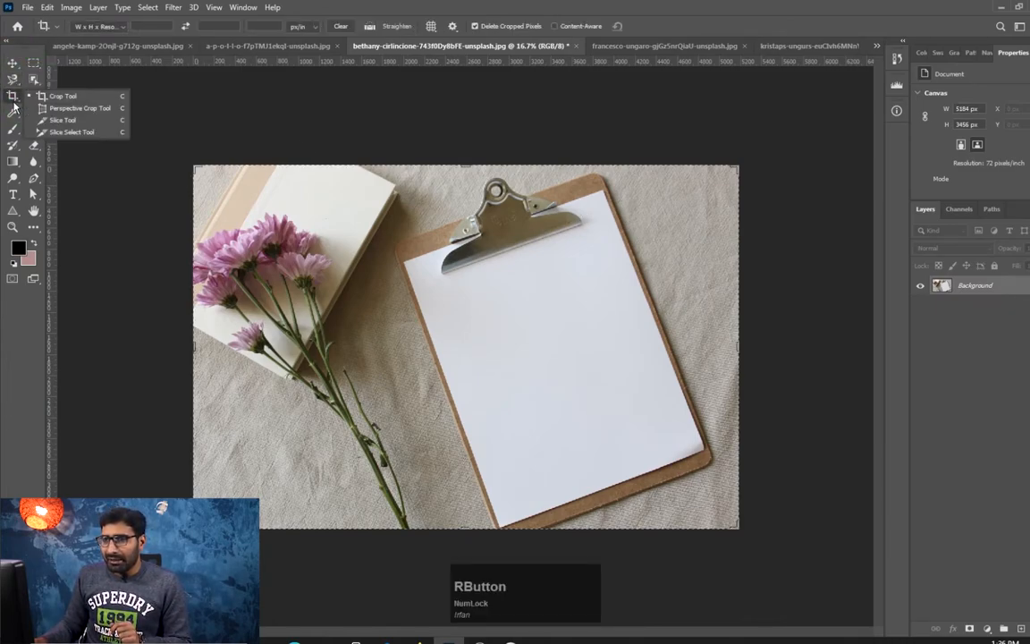
{"action": "left_click", "coordinate": [69, 96]}
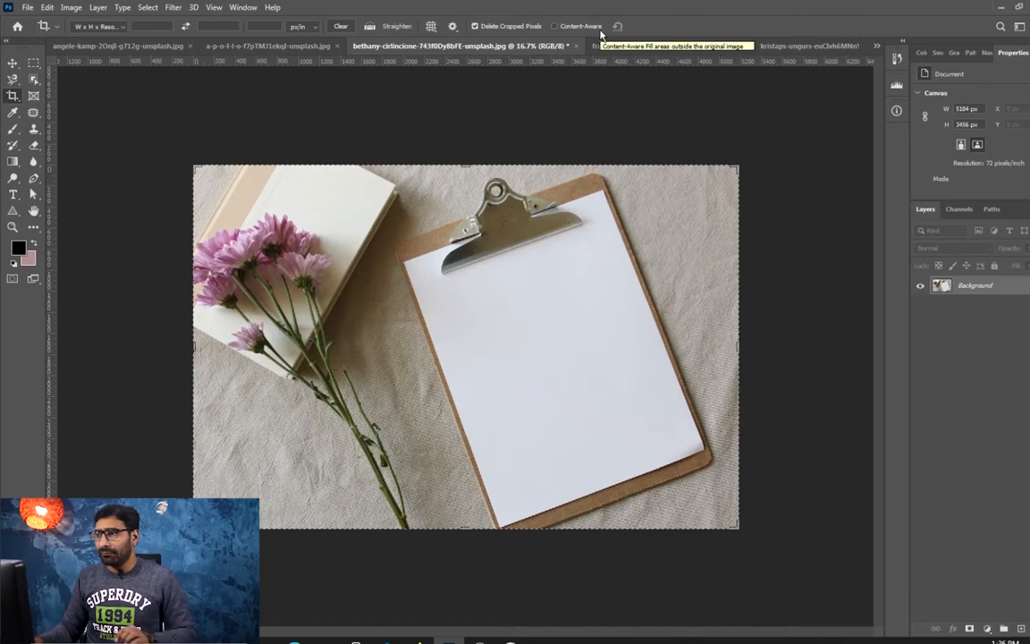
{"action": "left_click", "coordinate": [476, 29]}
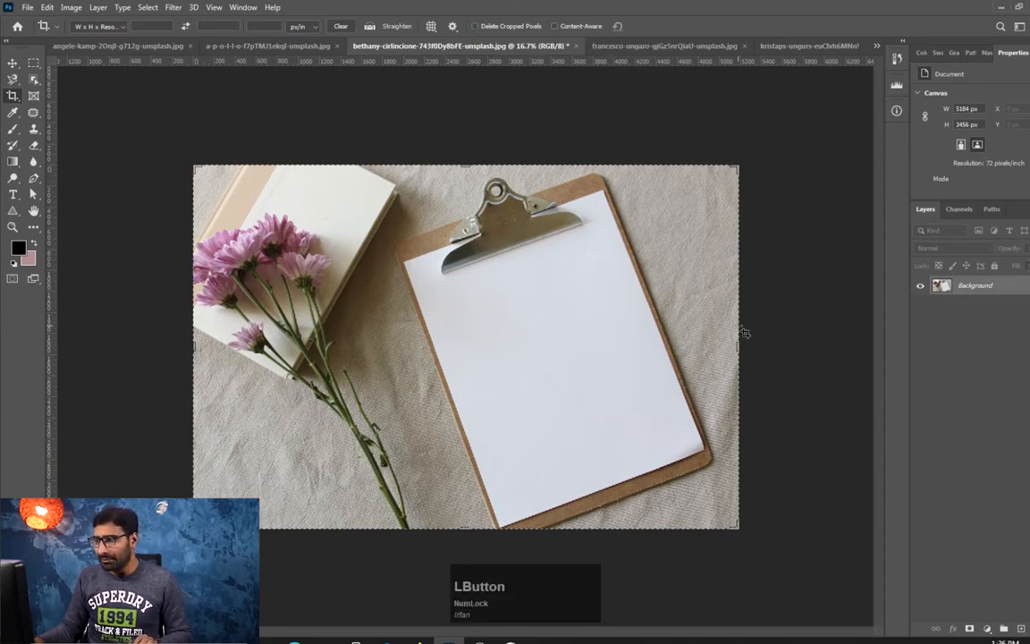
{"action": "left_click_drag", "start_coordinate": [738, 347], "coordinate": [640, 345]}
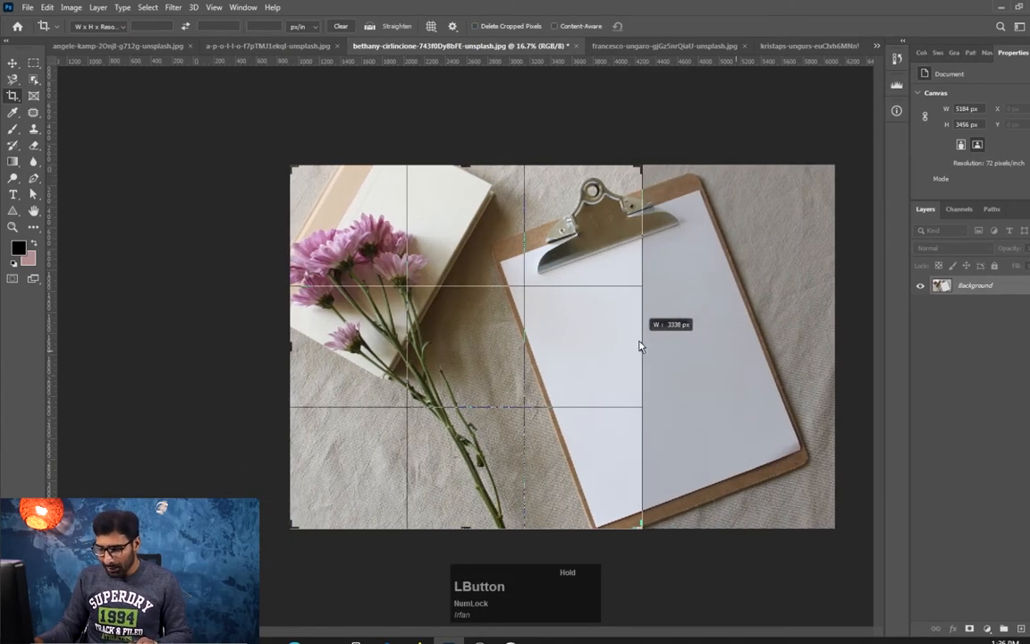
{"action": "key", "text": "Return"}
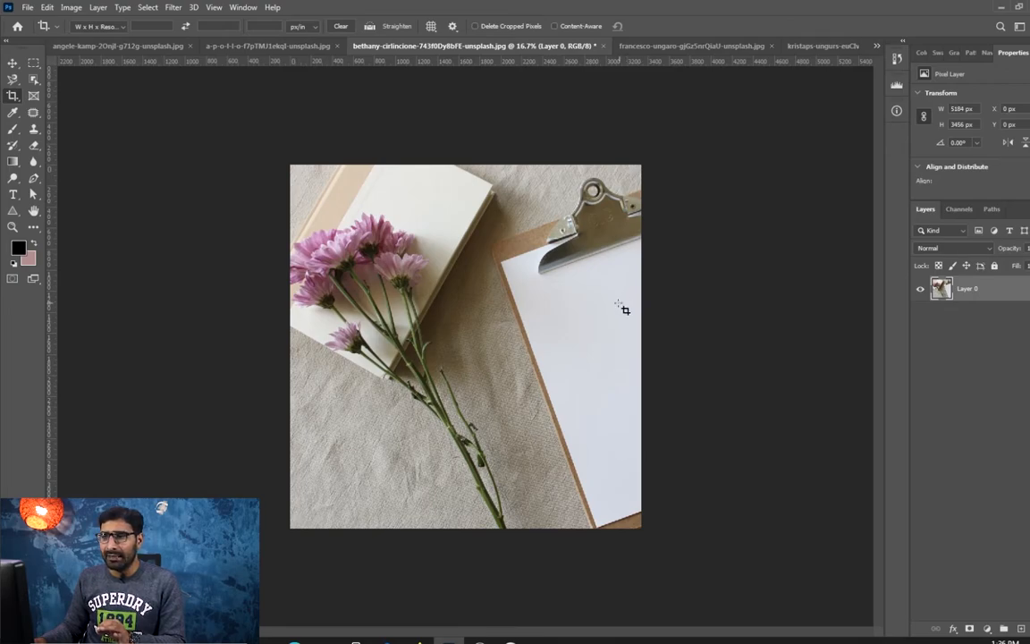
Switch to the Move tool and undo the 3338 px wide crop of the clipboard photo.
{"action": "left_click", "coordinate": [13, 63]}
{"action": "left_click", "coordinate": [570, 288]}
{"action": "left_click", "coordinate": [802, 325]}
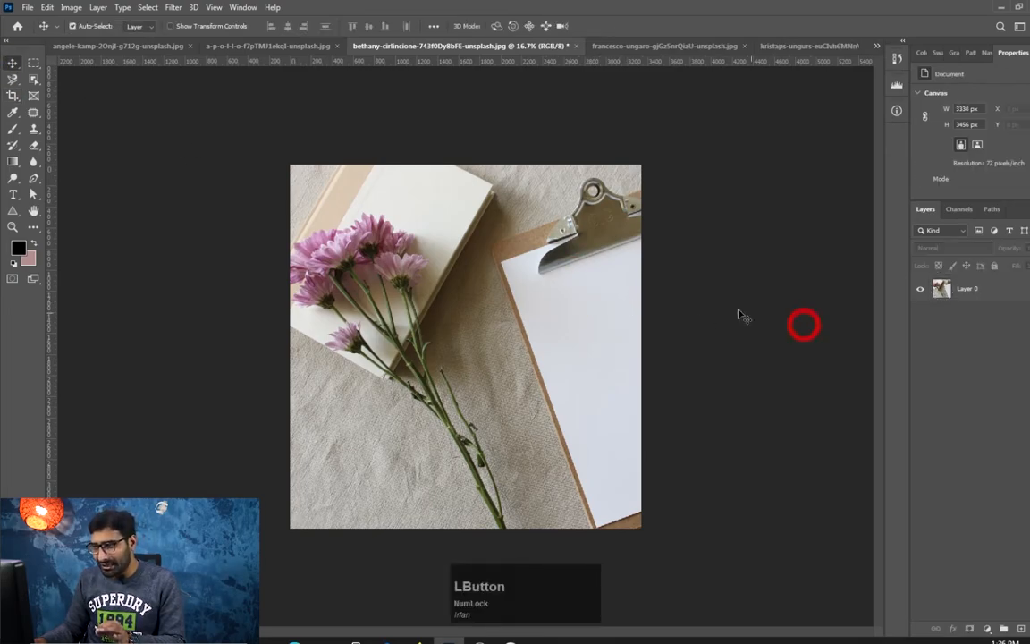
{"action": "left_click_drag", "start_coordinate": [722, 336], "coordinate": [641, 262]}
{"action": "key", "text": "space"}
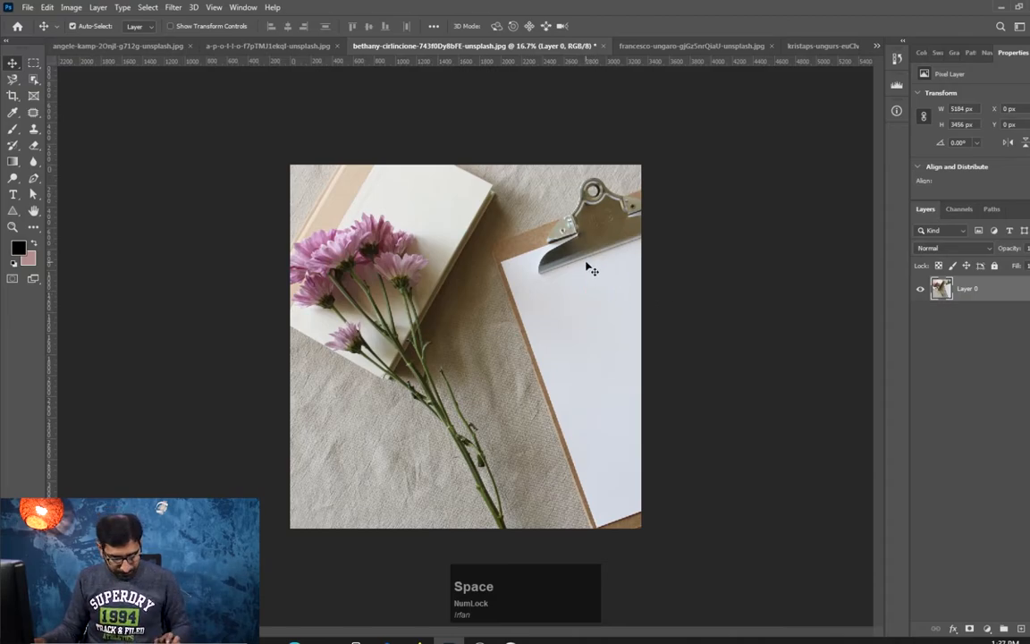
{"action": "key", "text": "ctrl+z"}
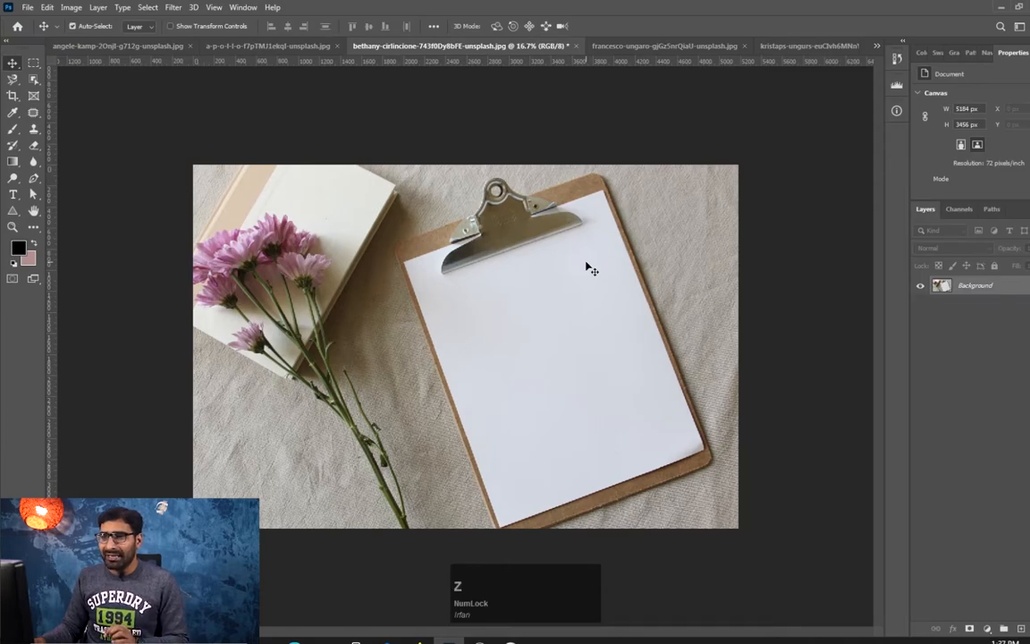
Crop the clipboard photo to about 2800 px wide with Delete Cropped Pixels off, and bring back the crop frame to reveal the hidden area.
{"action": "left_click", "coordinate": [11, 95]}
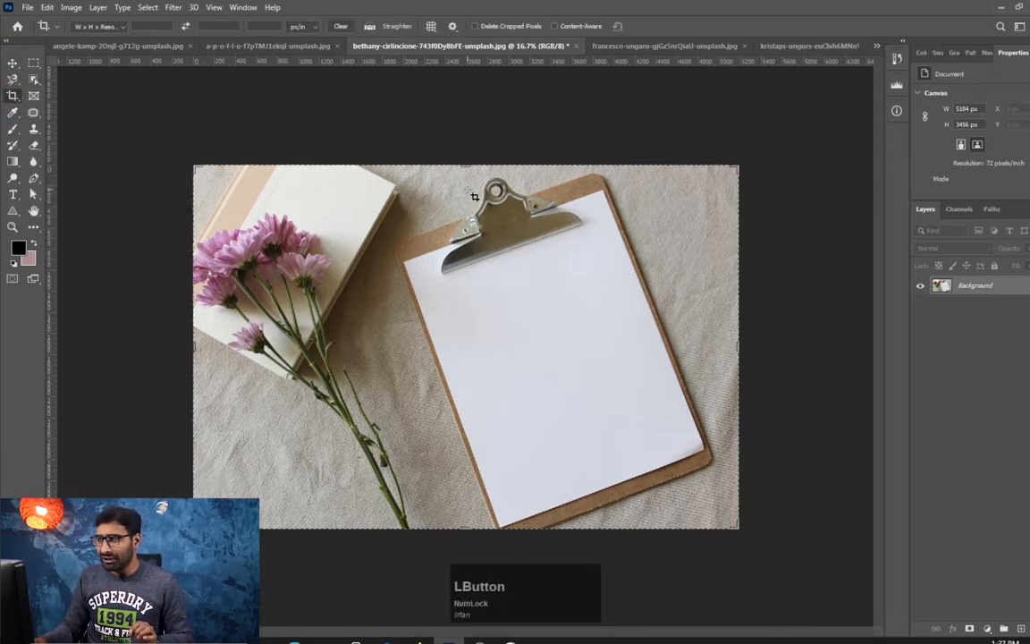
{"action": "left_click_drag", "start_coordinate": [738, 356], "coordinate": [614, 345]}
{"action": "key", "text": "Return"}
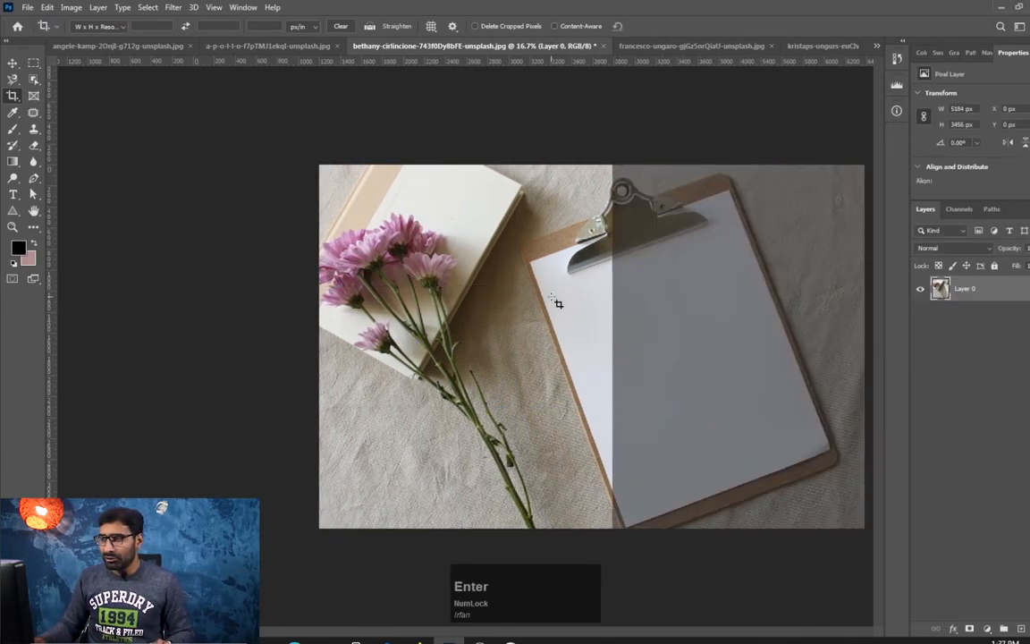
{"action": "left_click", "coordinate": [552, 299]}
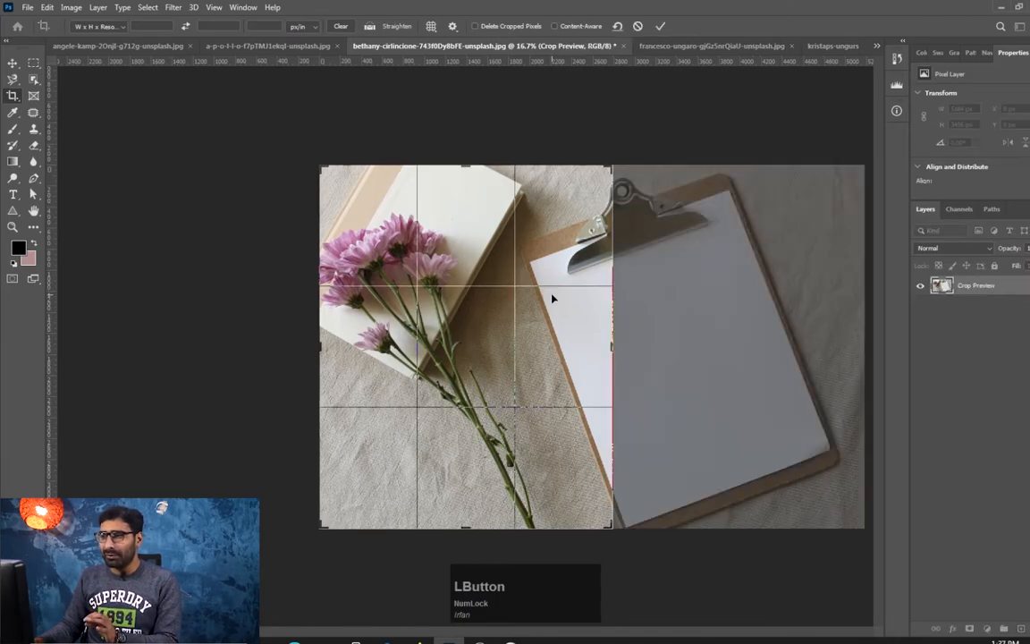
Narrow the crop to about 2500 px wide, apply it, and reopen the crop frame to show the retained pixels.
{"action": "mouse_move", "coordinate": [616, 353]}
{"action": "left_mouse_down"}
{"action": "mouse_move", "coordinate": [741, 350]}
{"action": "mouse_move", "coordinate": [601, 344]}
{"action": "left_mouse_up"}
{"action": "key", "text": "Return"}
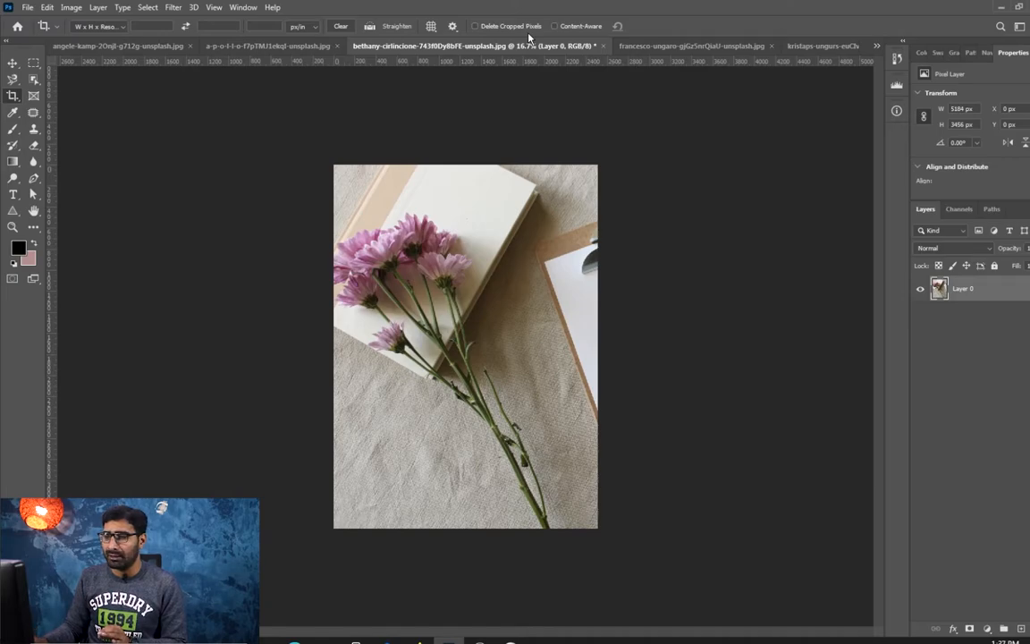
{"action": "left_click", "coordinate": [510, 286]}
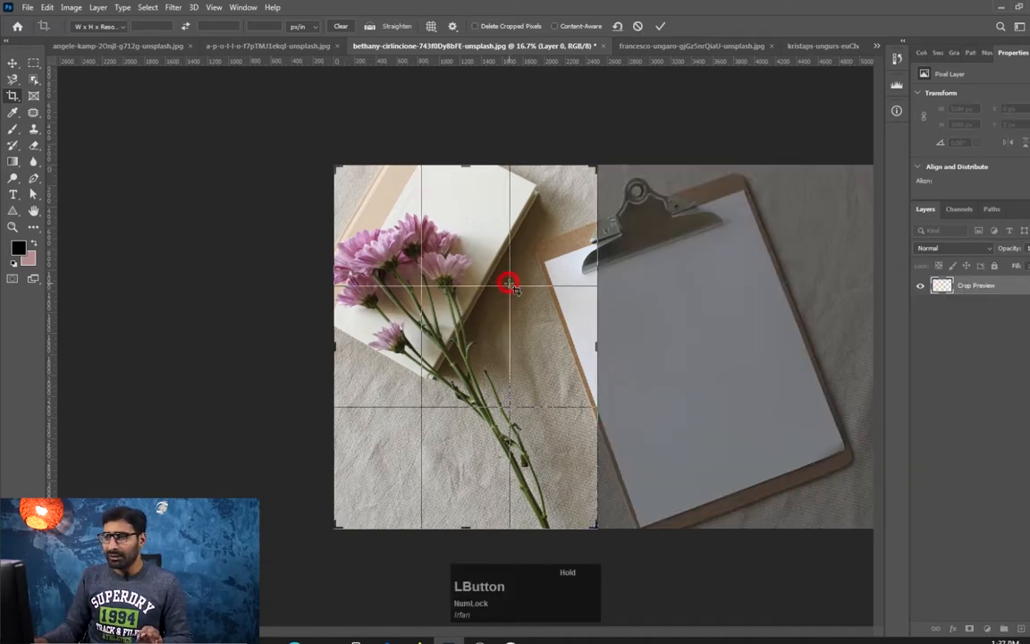
{"action": "left_click", "coordinate": [510, 288]}
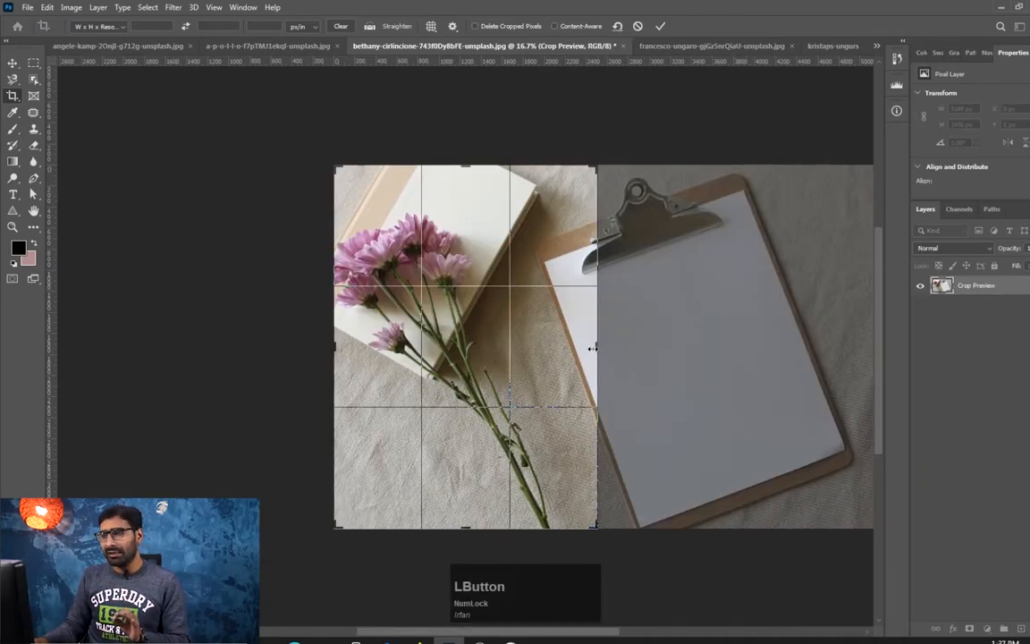
Widen the clipboard photo's crop to about 4400 px by recovering part of the hidden area, and apply it.
{"action": "left_click_drag", "start_coordinate": [595, 347], "coordinate": [697, 325]}
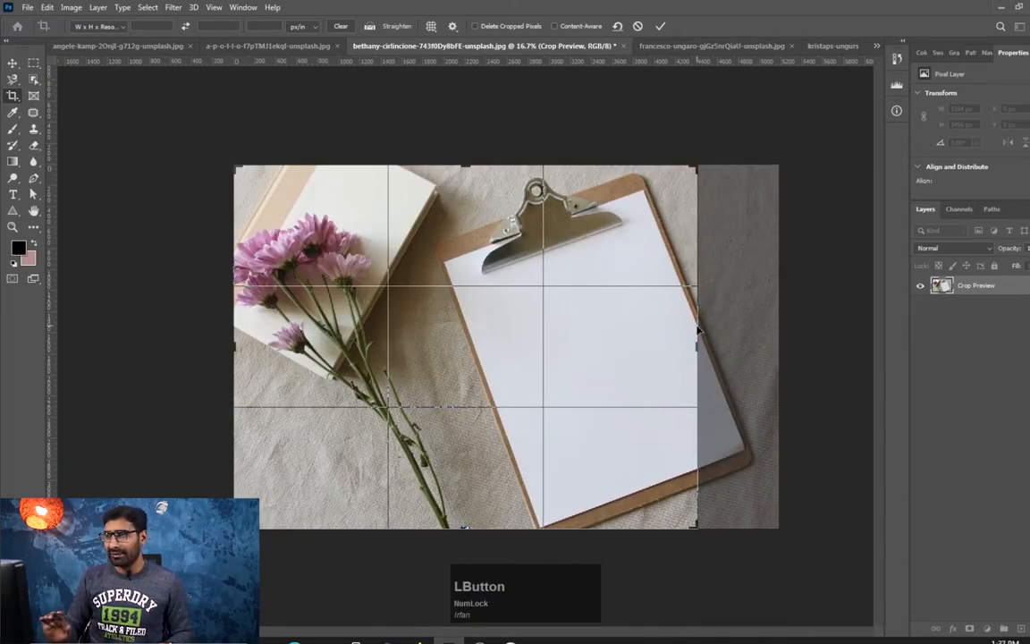
{"action": "key", "text": "Return"}
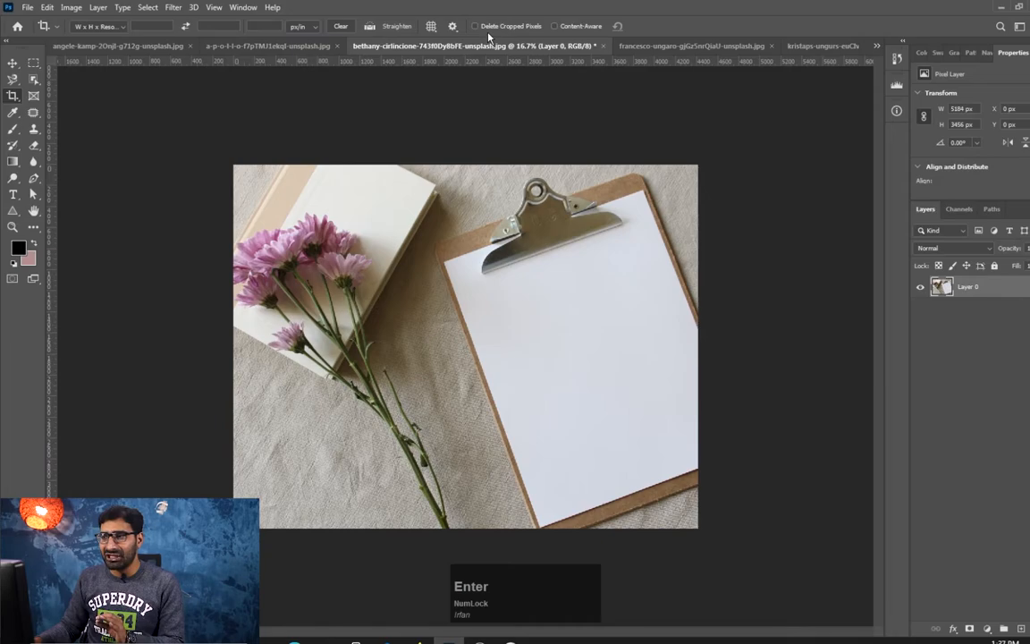
Turn on Delete Cropped Pixels, crop the clipboard photo to about 2877 px wide, and extend the crop frame beyond its right edge.
{"action": "left_click", "coordinate": [475, 26]}
{"action": "left_click_drag", "start_coordinate": [235, 165], "coordinate": [540, 537]}
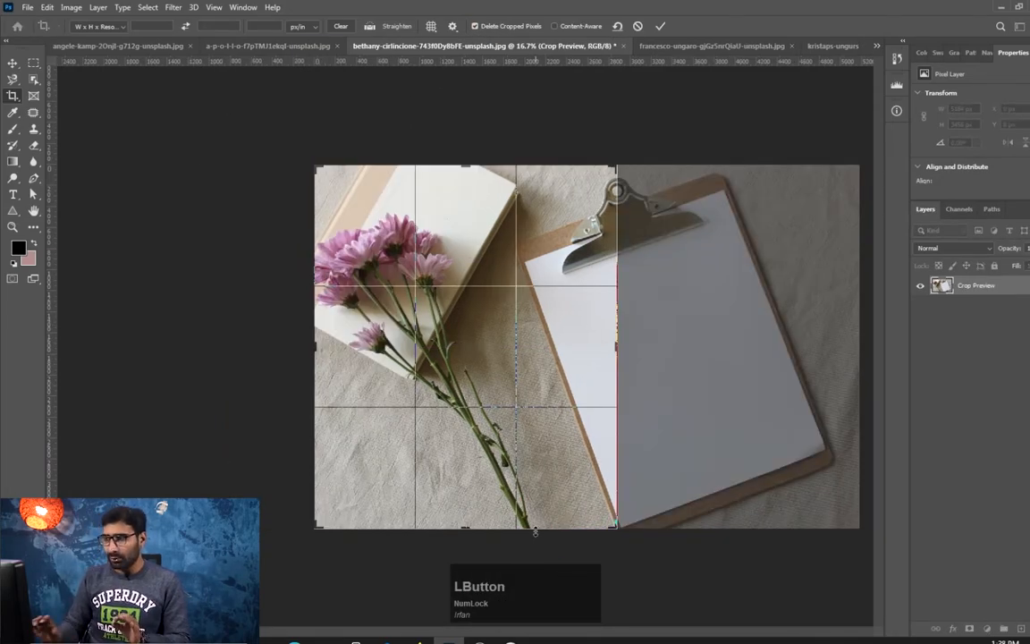
{"action": "key", "text": "Return"}
{"action": "left_click", "coordinate": [571, 296]}
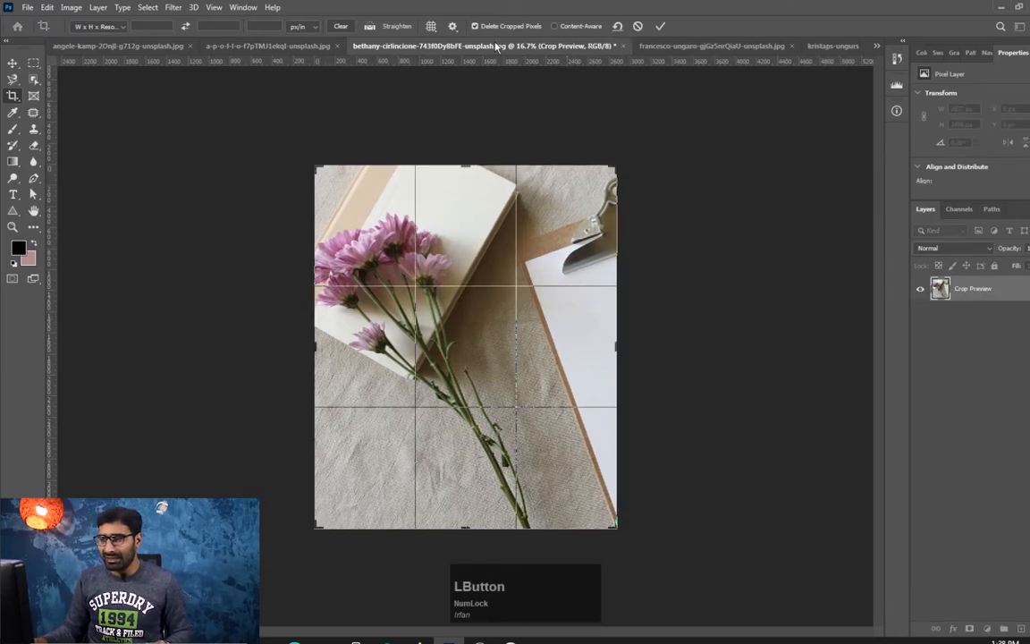
{"action": "left_click_drag", "start_coordinate": [633, 337], "coordinate": [712, 351]}
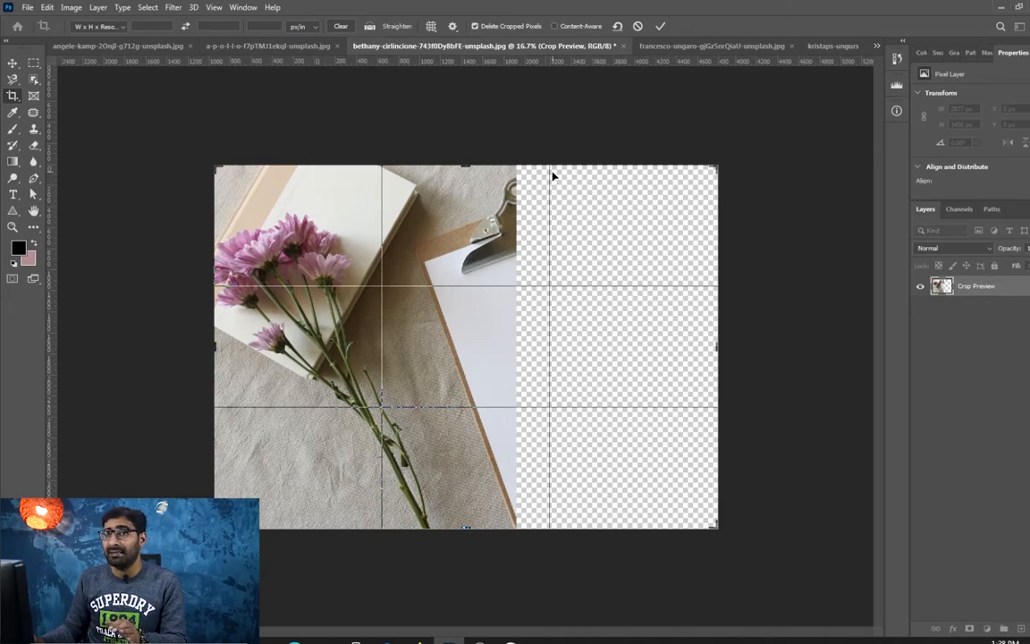
Switch to the Move tool and undo all crops of the clipboard photo back to the full image.
{"action": "left_click", "coordinate": [13, 63]}
{"action": "key", "text": "ctrl+z"}
{"action": "key", "text": "ctrl+z"}
{"action": "key", "text": "ctrl+z"}
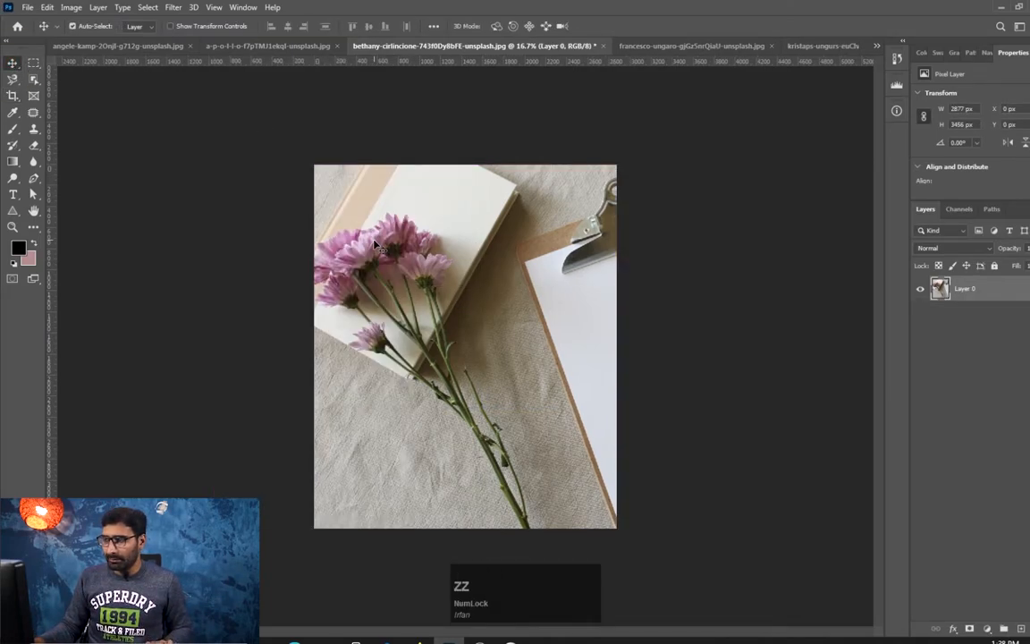
{"action": "key", "text": "ctrl+z"}
{"action": "key", "text": "ctrl+z"}
{"action": "key", "text": "ctrl+z"}
{"action": "key", "text": "ctrl+z"}
{"action": "key", "text": "ctrl+z"}
{"action": "key", "text": "ctrl+z"}
{"action": "key", "text": "ctrl+z"}
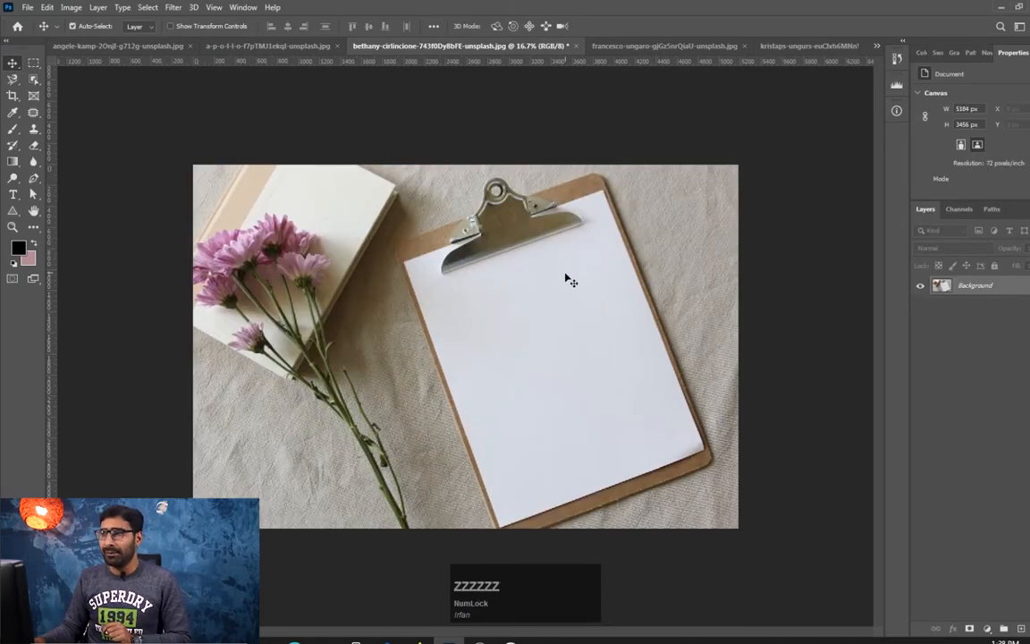
With the Crop Tool, extend the clipboard photo's right side to about 7090 px wide with Content-Aware off, and undo the extension.
{"action": "left_click", "coordinate": [13, 95]}
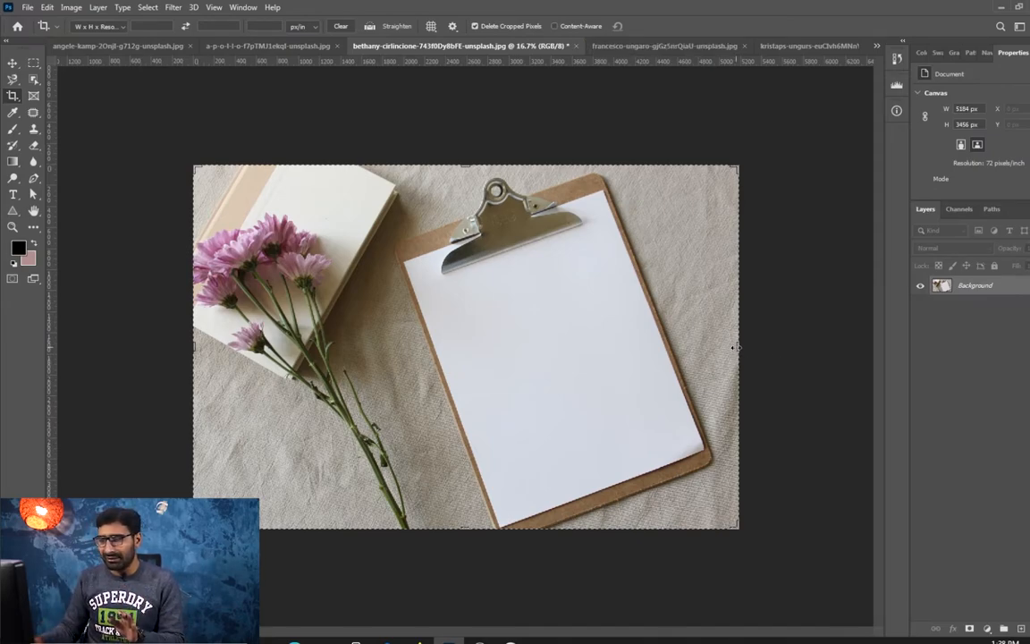
{"action": "left_click_drag", "start_coordinate": [736, 348], "coordinate": [839, 355]}
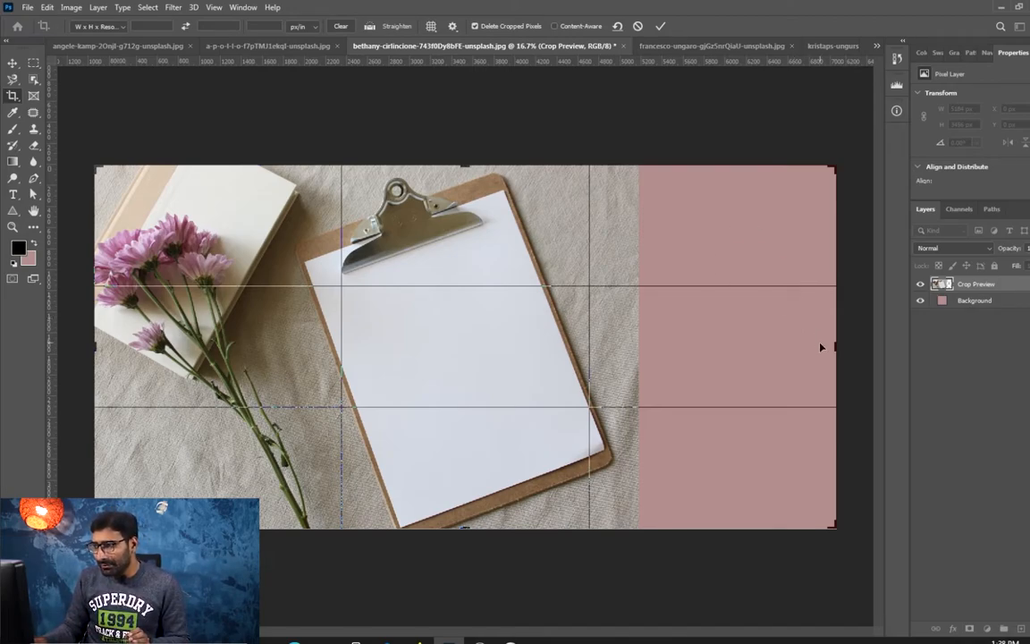
{"action": "mouse_move", "coordinate": [841, 350]}
{"action": "left_mouse_down"}
{"action": "mouse_move", "coordinate": [727, 339]}
{"action": "mouse_move", "coordinate": [842, 347]}
{"action": "left_mouse_up"}
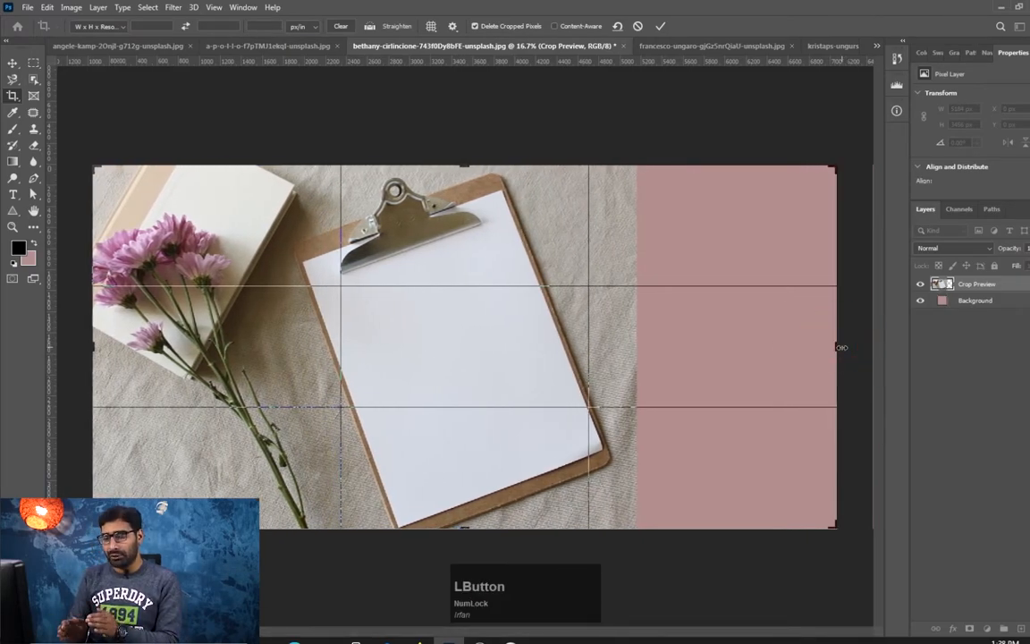
{"action": "key", "text": "Return"}
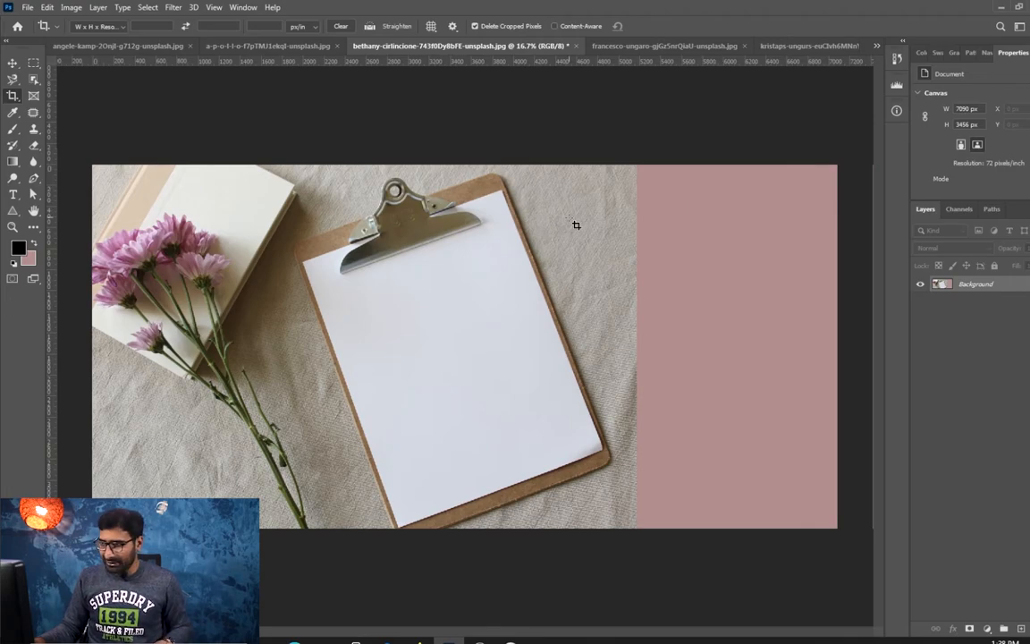
{"action": "key", "text": "ctrl+z"}
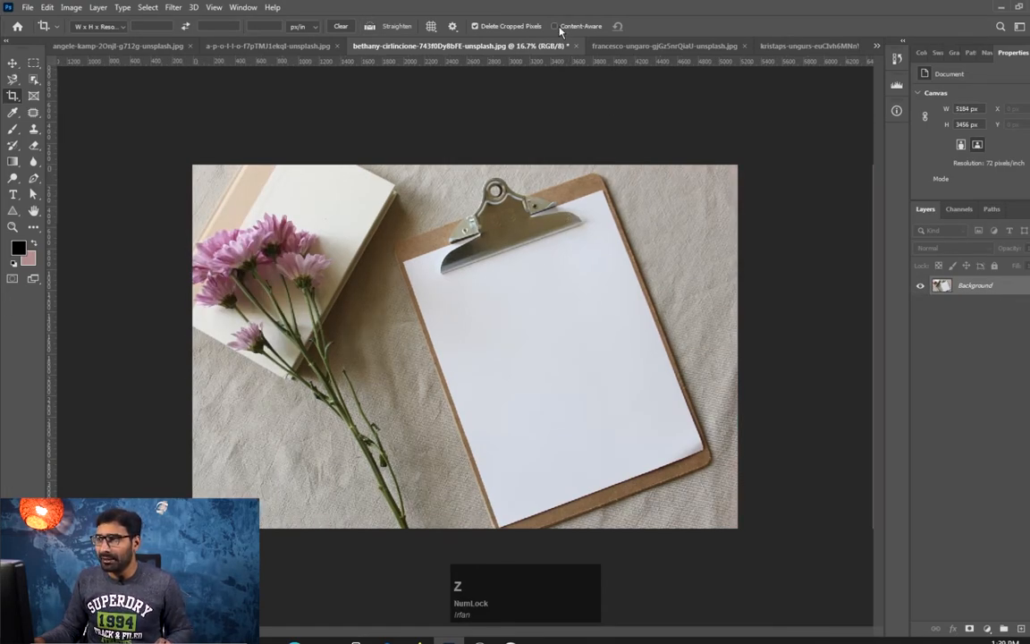
Turn on Content-Aware and extend the clipboard photo's right side to a total width of about 6886 px.
{"action": "left_click", "coordinate": [554, 27]}
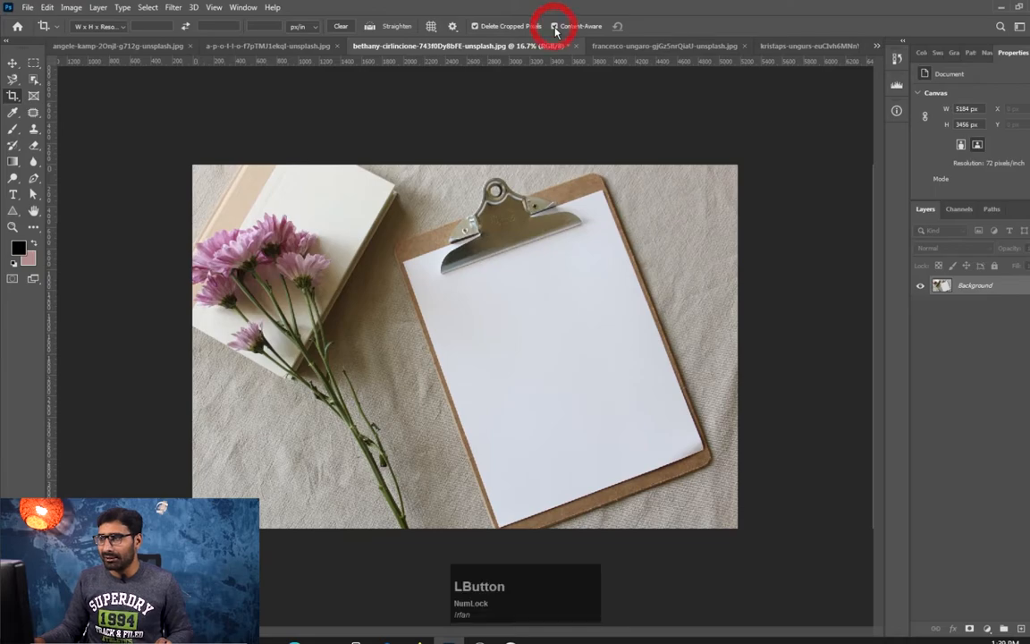
{"action": "left_click_drag", "start_coordinate": [199, 151], "coordinate": [764, 547]}
{"action": "left_click_drag", "start_coordinate": [737, 356], "coordinate": [825, 345]}
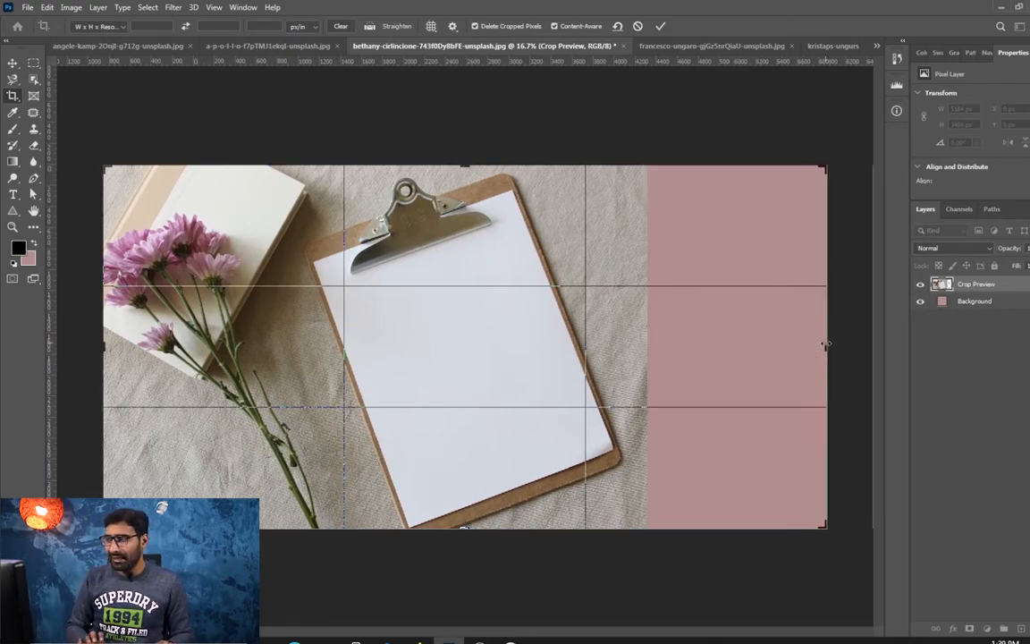
{"action": "key", "text": "Return"}
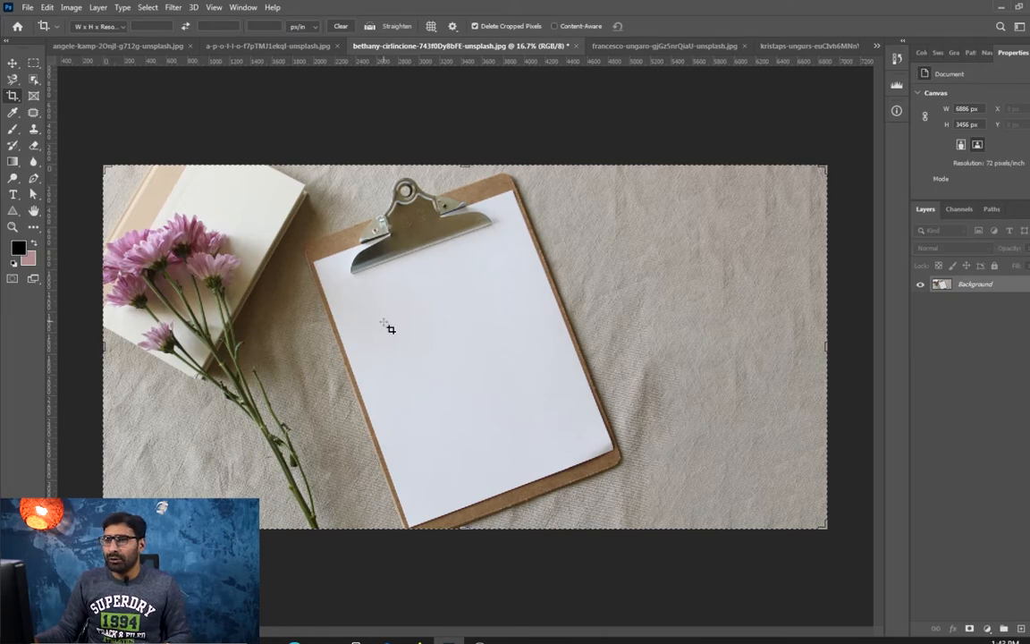
Straighten and crop the clipboard from its four corners with the Perspective Crop Tool, and undo the crop.
{"action": "right_click", "coordinate": [13, 95]}
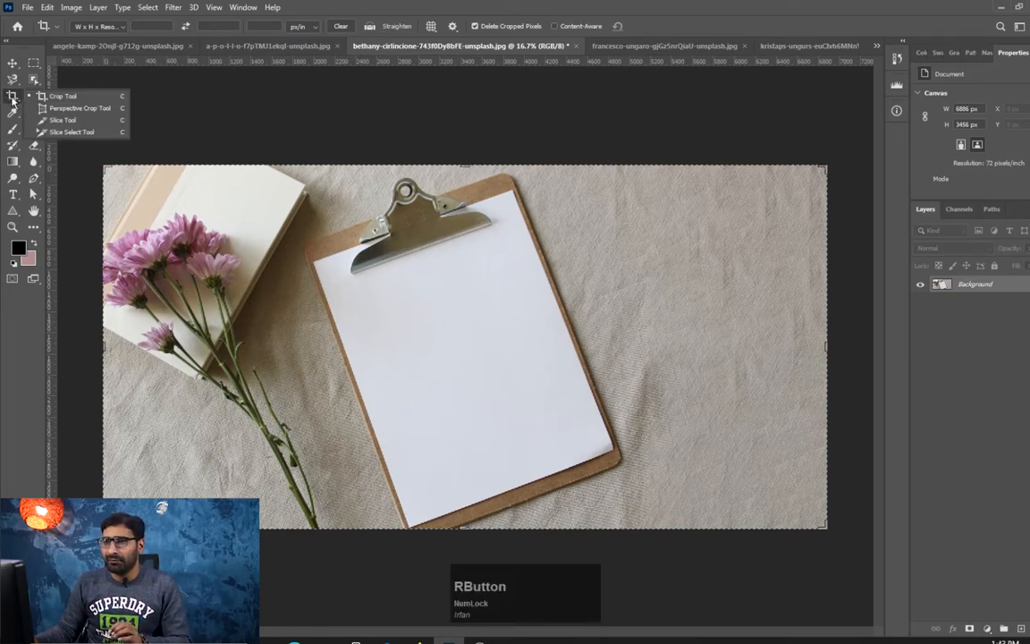
{"action": "left_click", "coordinate": [73, 111]}
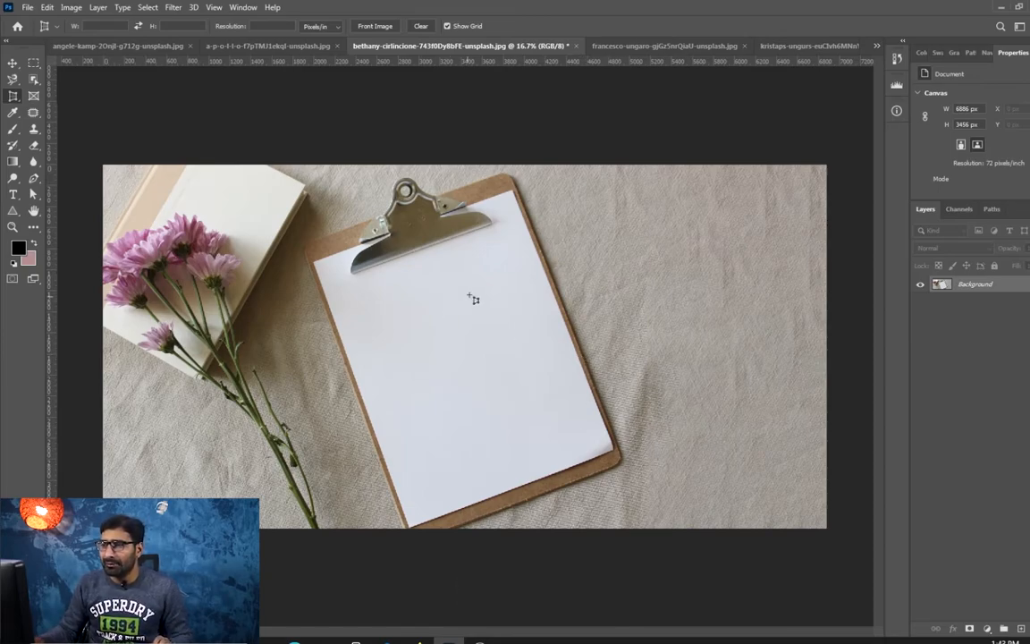
{"action": "left_click", "coordinate": [509, 176]}
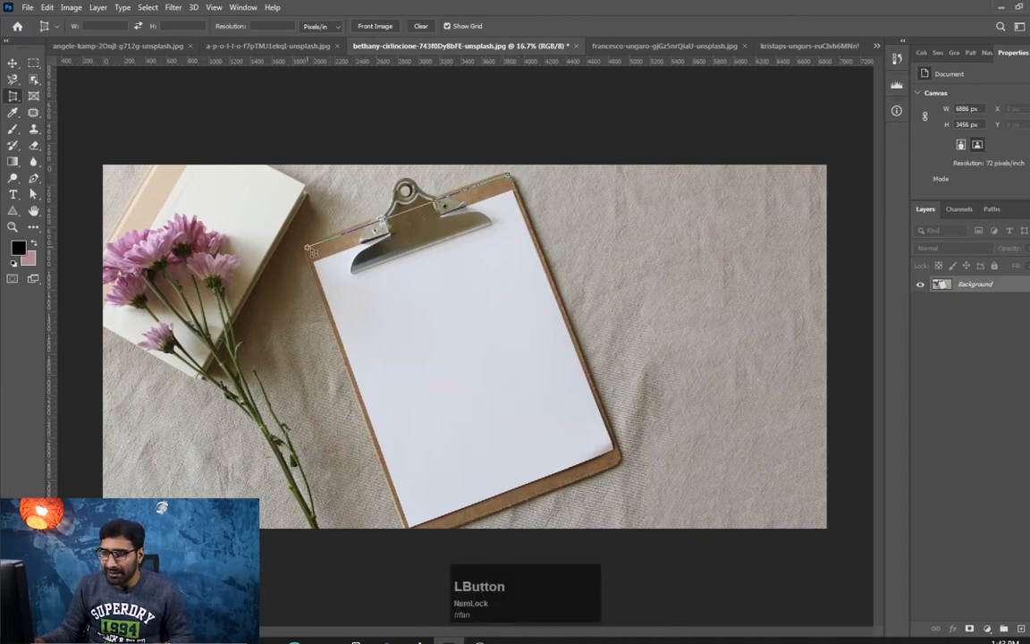
{"action": "left_click", "coordinate": [308, 248]}
{"action": "left_click", "coordinate": [414, 529]}
{"action": "left_click", "coordinate": [620, 467]}
{"action": "left_click_drag", "start_coordinate": [628, 479], "coordinate": [624, 463]}
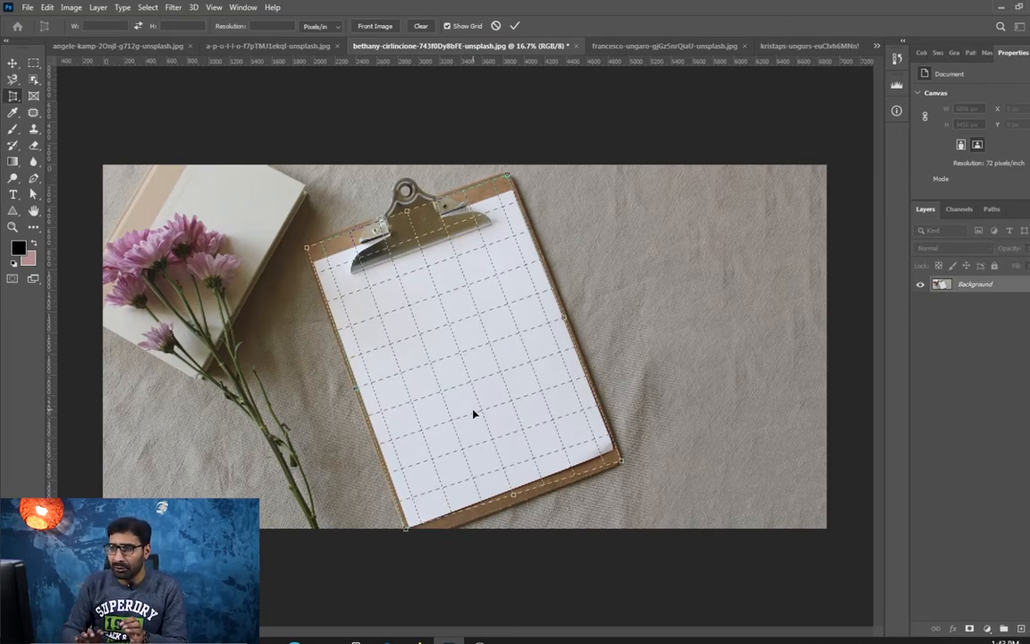
{"action": "key", "text": "Return"}
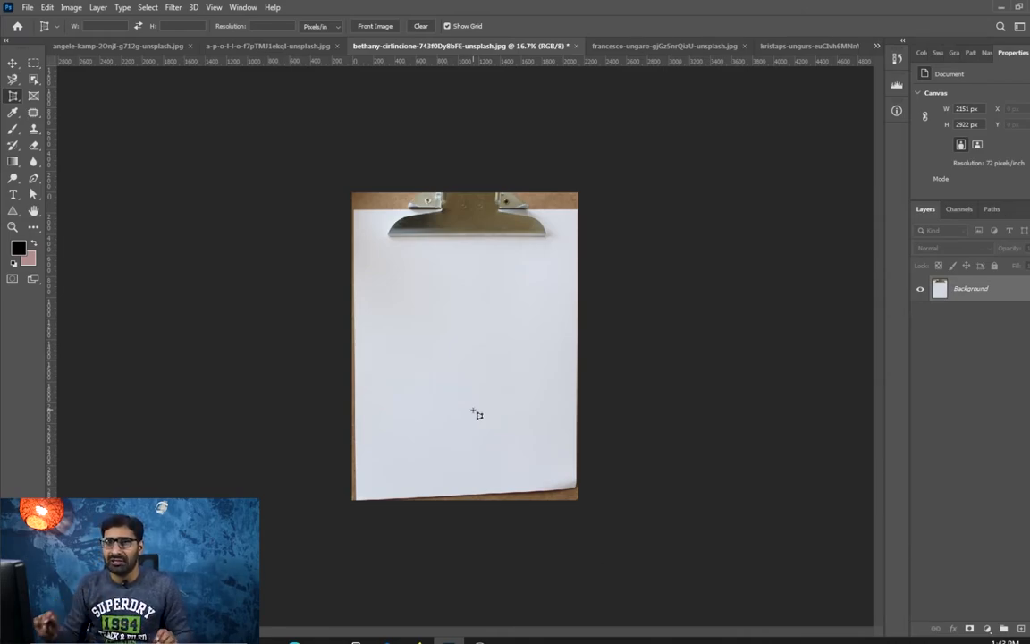
{"action": "key", "text": "ctrl+z"}
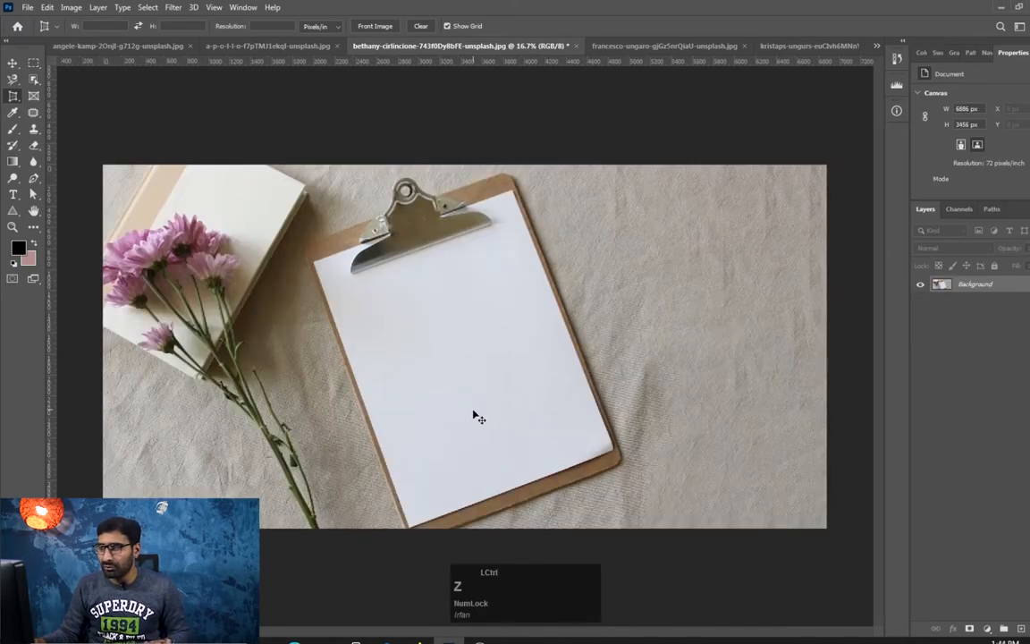
Switch to the copper picture frame photo and select the Perspective Crop Tool.
{"action": "left_click", "coordinate": [238, 41]}
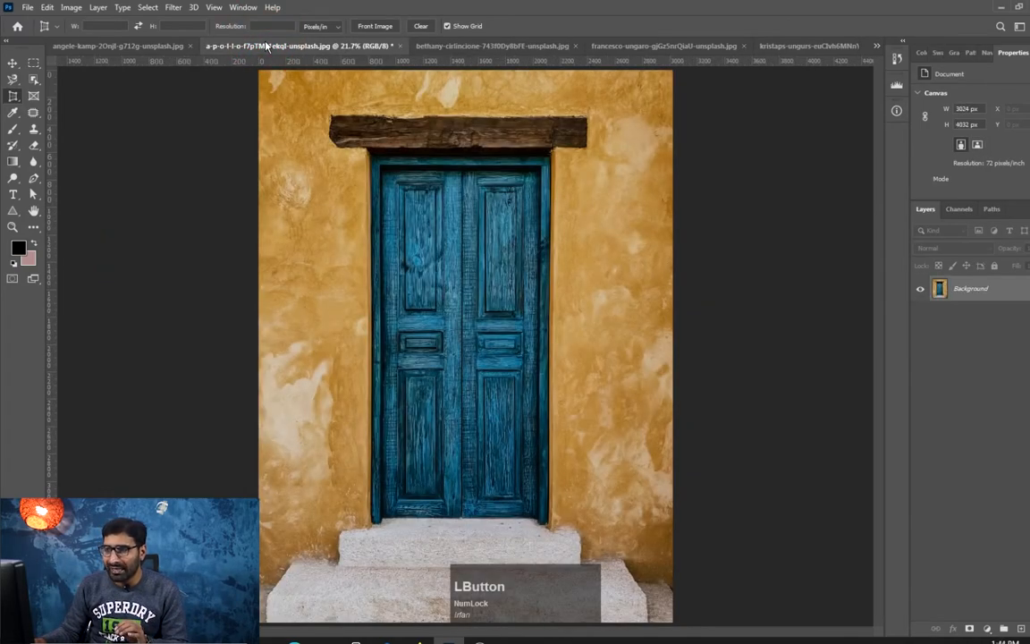
{"action": "left_click", "coordinate": [154, 45]}
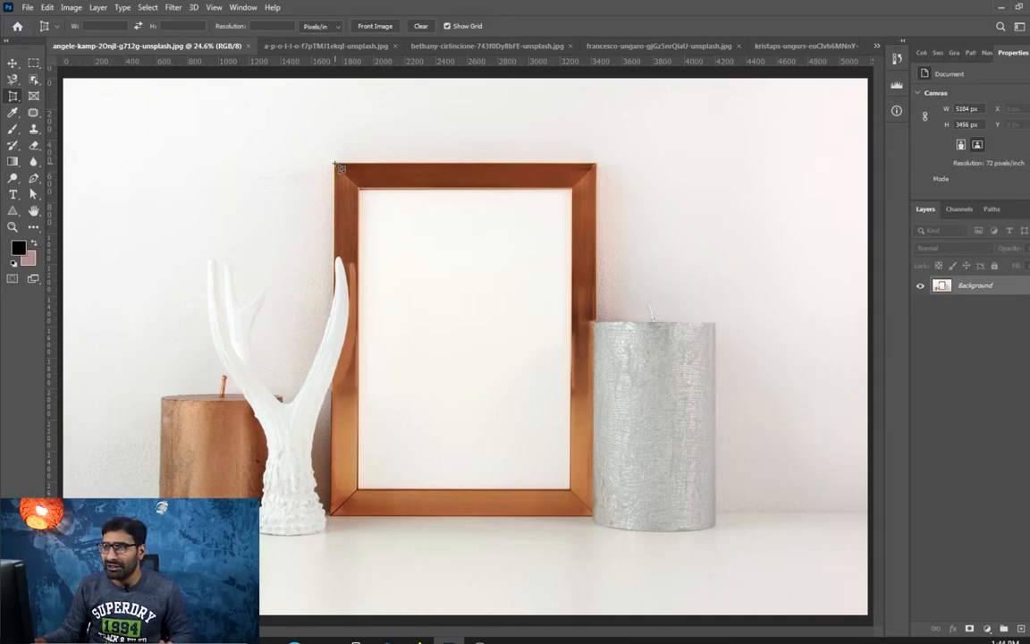
{"action": "right_click", "coordinate": [14, 96]}
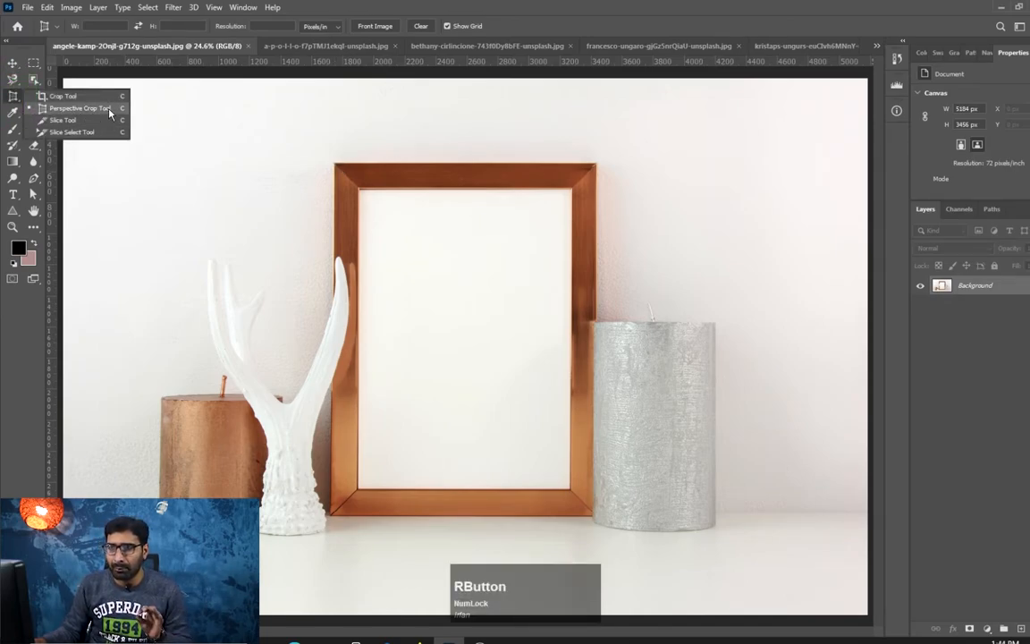
{"action": "left_click", "coordinate": [109, 109]}
Perspective-crop the photo to the four outer corners of the copper frame, and undo the crop.
{"action": "left_click", "coordinate": [334, 163]}
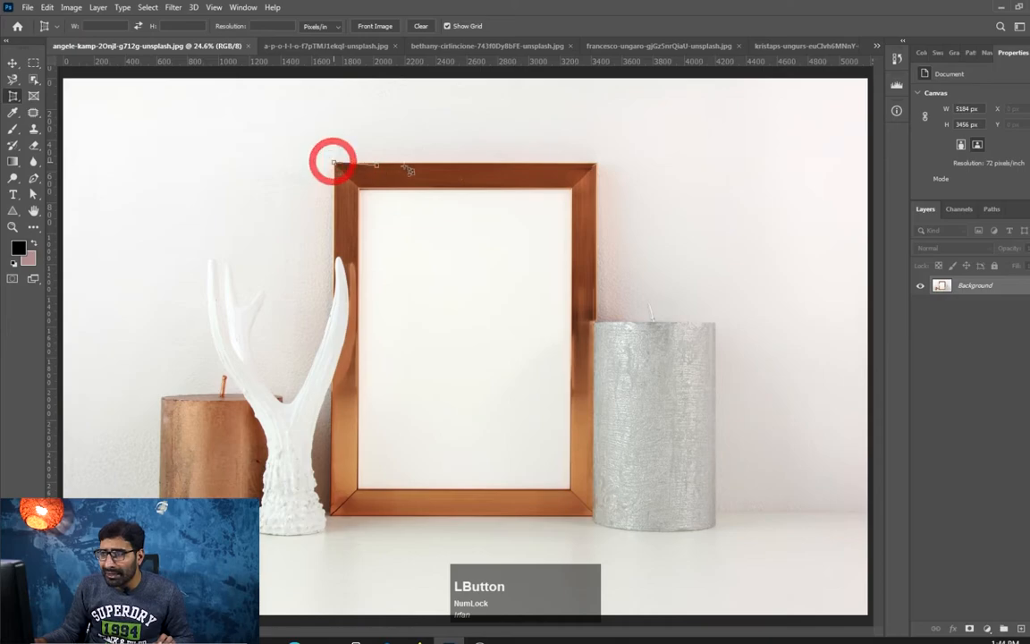
{"action": "left_click", "coordinate": [596, 164]}
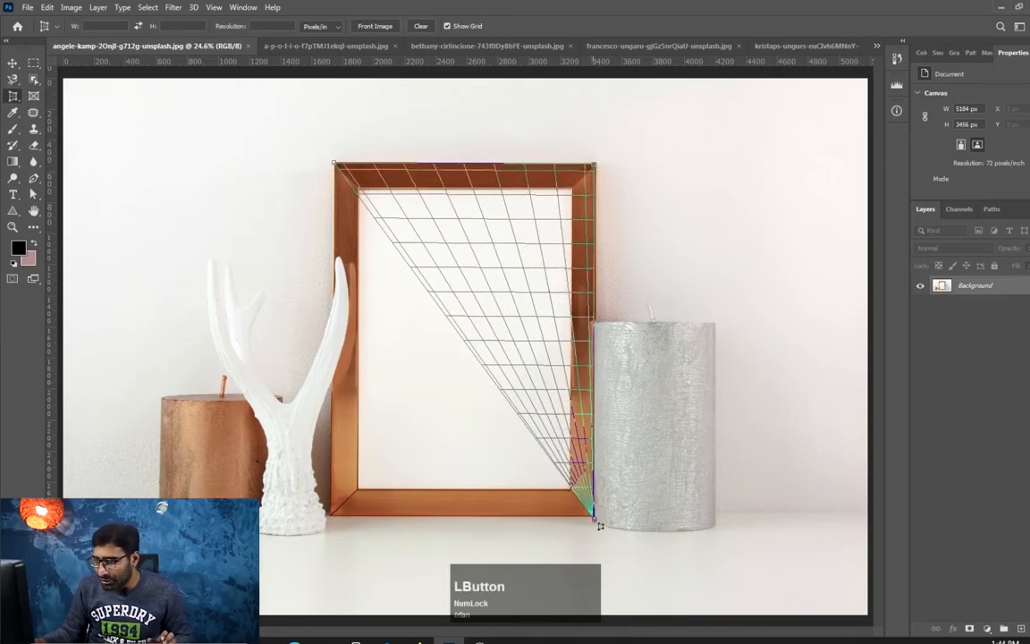
{"action": "left_click", "coordinate": [593, 516]}
{"action": "left_click", "coordinate": [332, 517]}
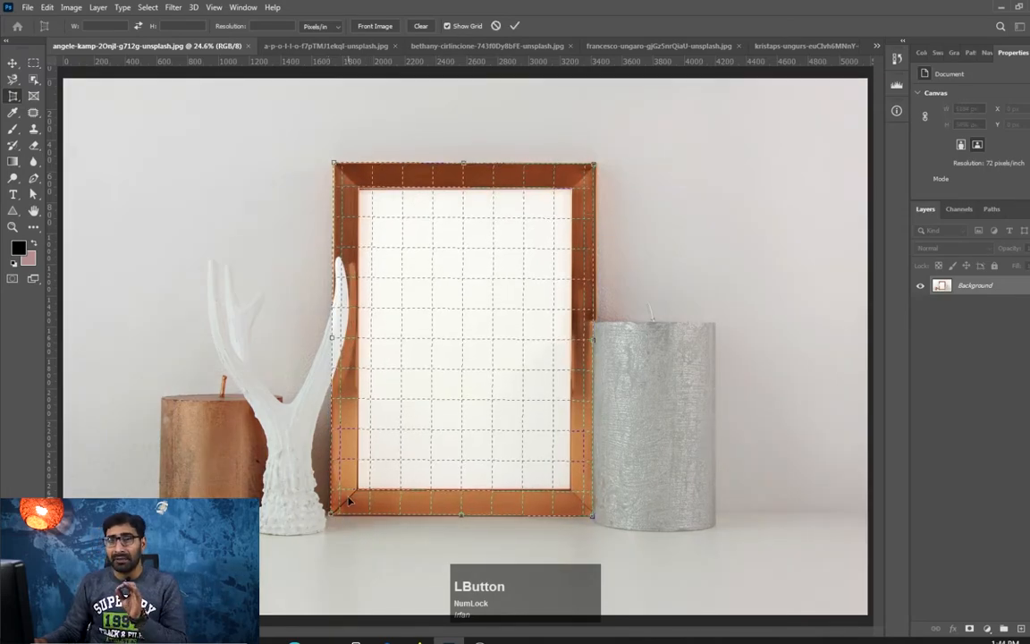
{"action": "key", "text": "Return"}
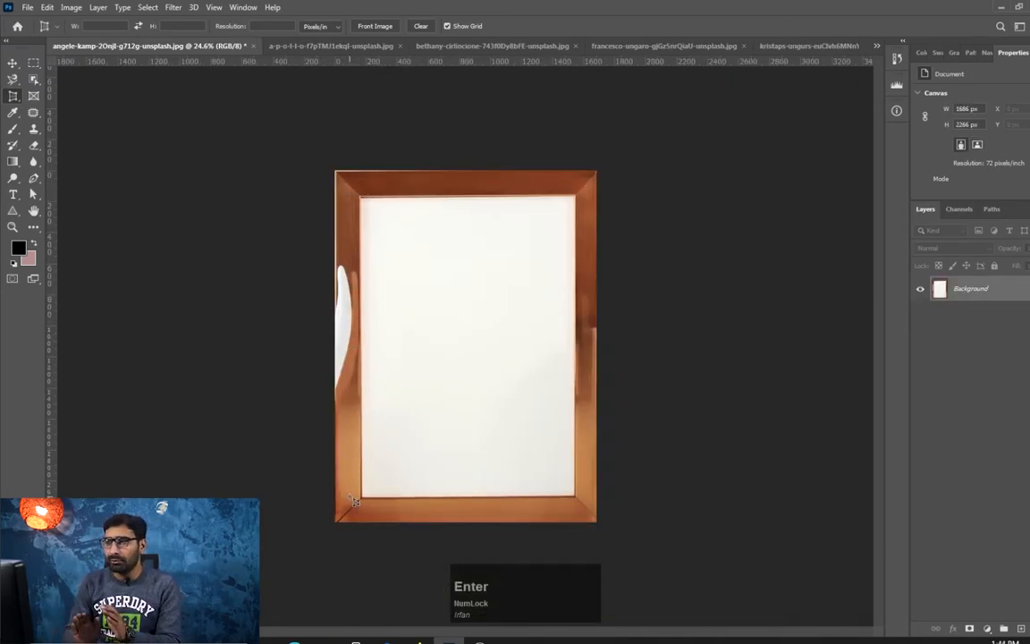
{"action": "key", "text": "ctrl+z"}
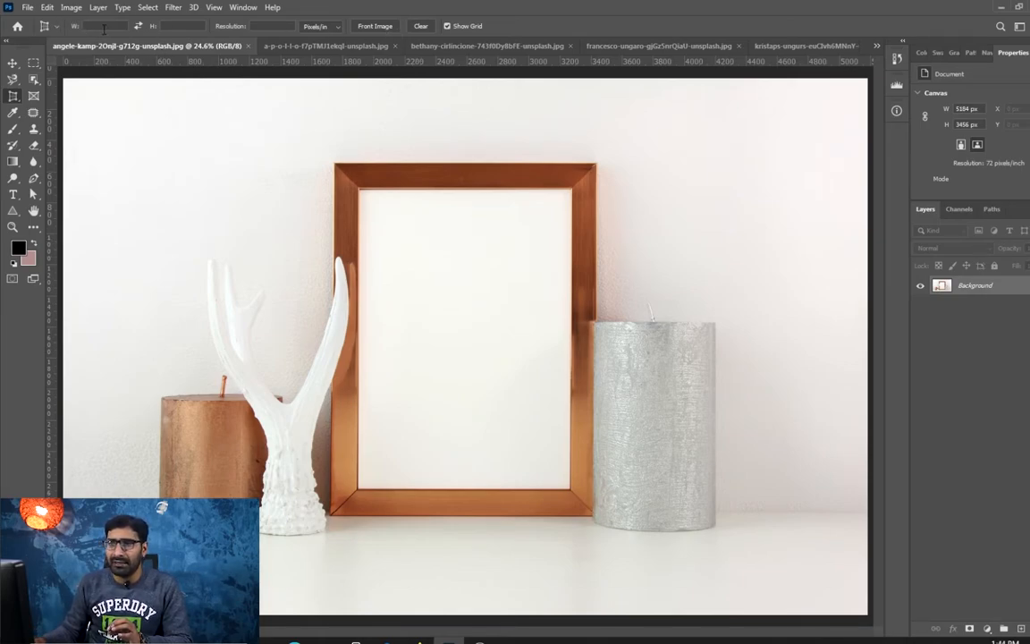
Set the perspective crop to 1000 px wide and 1000 px high at a resolution of 300 pixels/inch.
{"action": "left_click", "coordinate": [103, 27]}
{"action": "type", "text": "10000"}
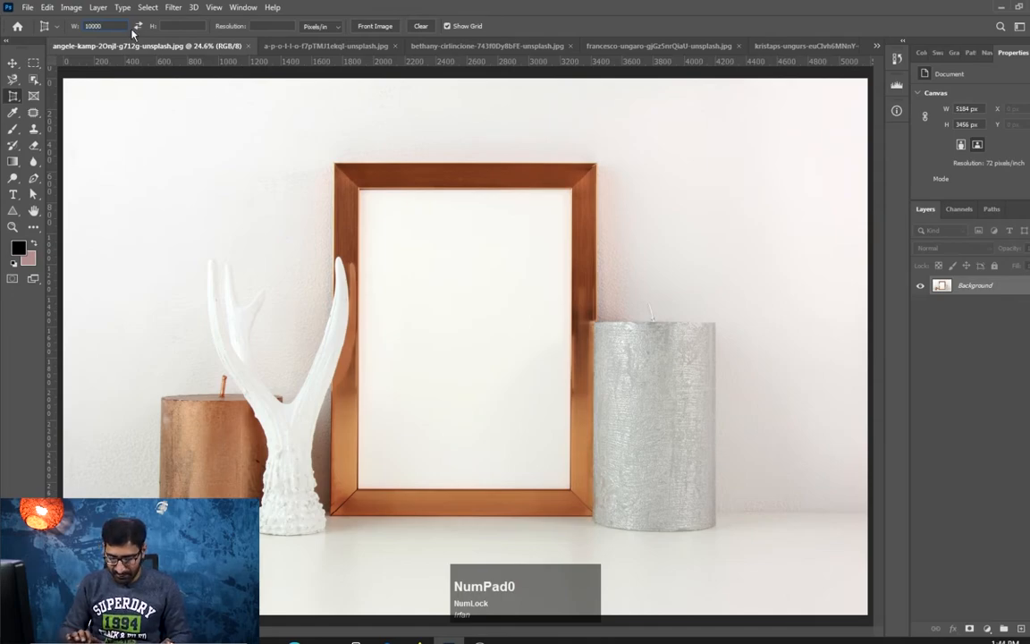
{"action": "key", "text": "Tab"}
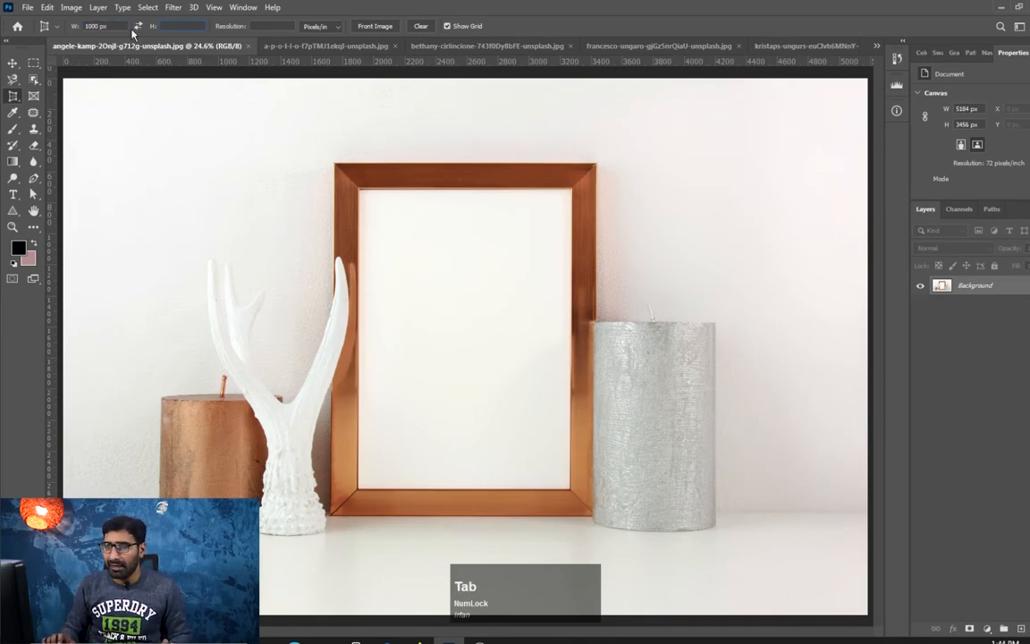
{"action": "type", "text": "1000"}
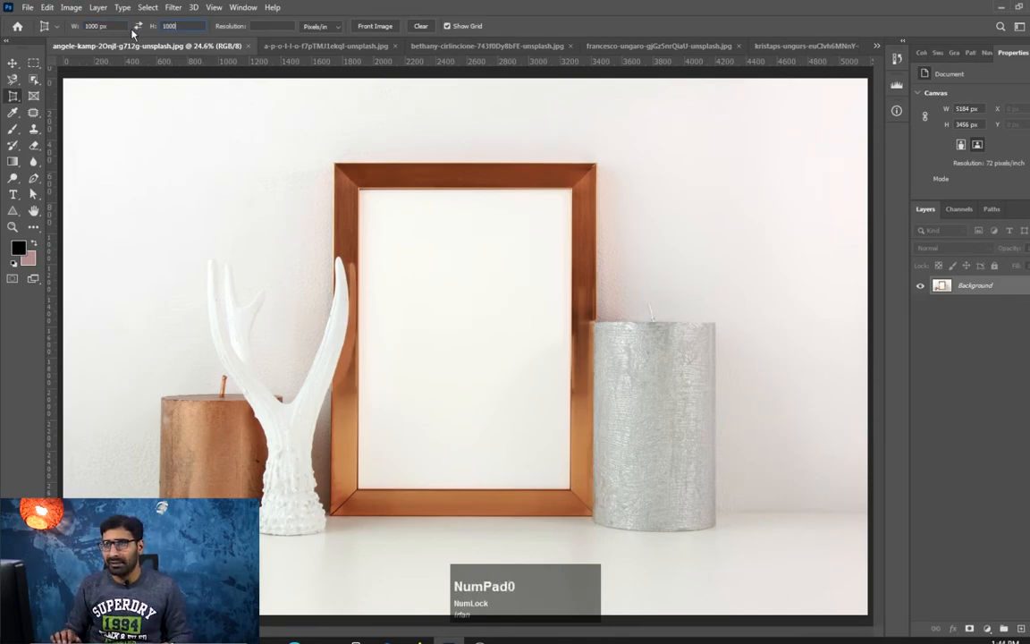
{"action": "key", "text": "Tab"}
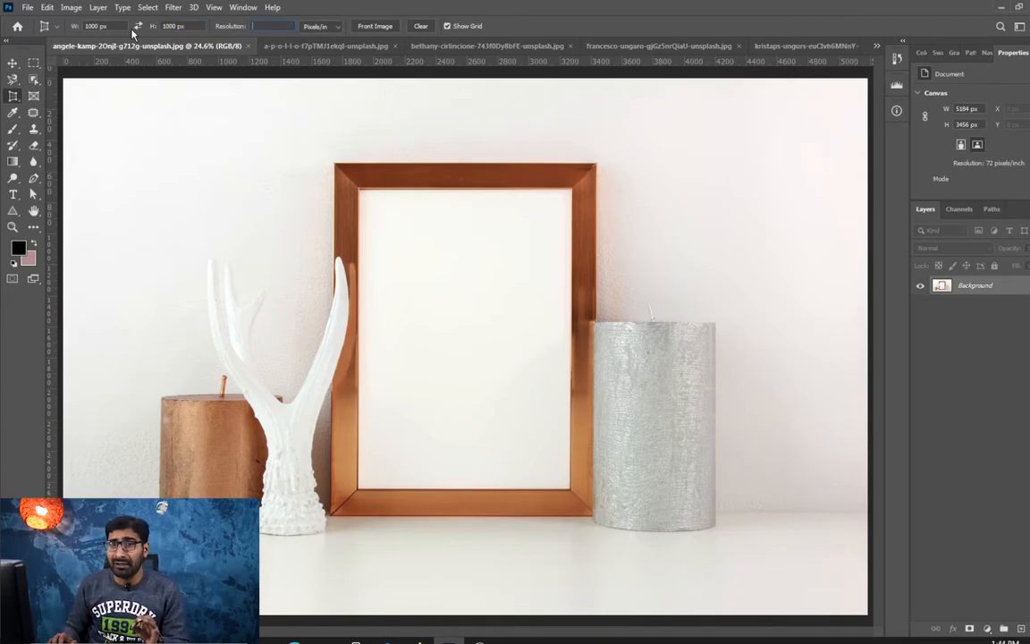
{"action": "type", "text": "300"}
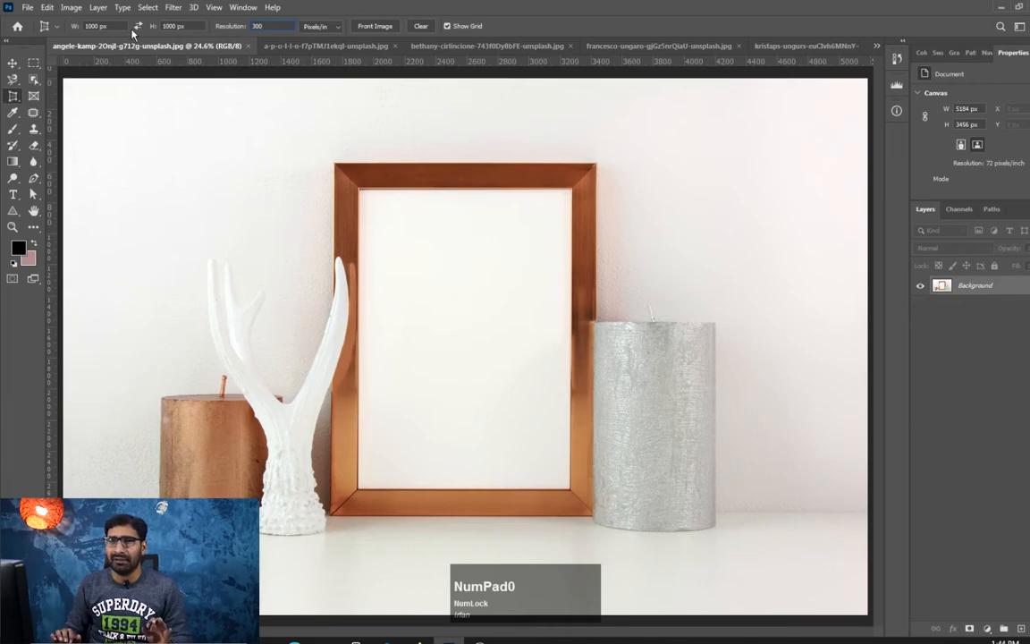
{"action": "left_click", "coordinate": [321, 28]}
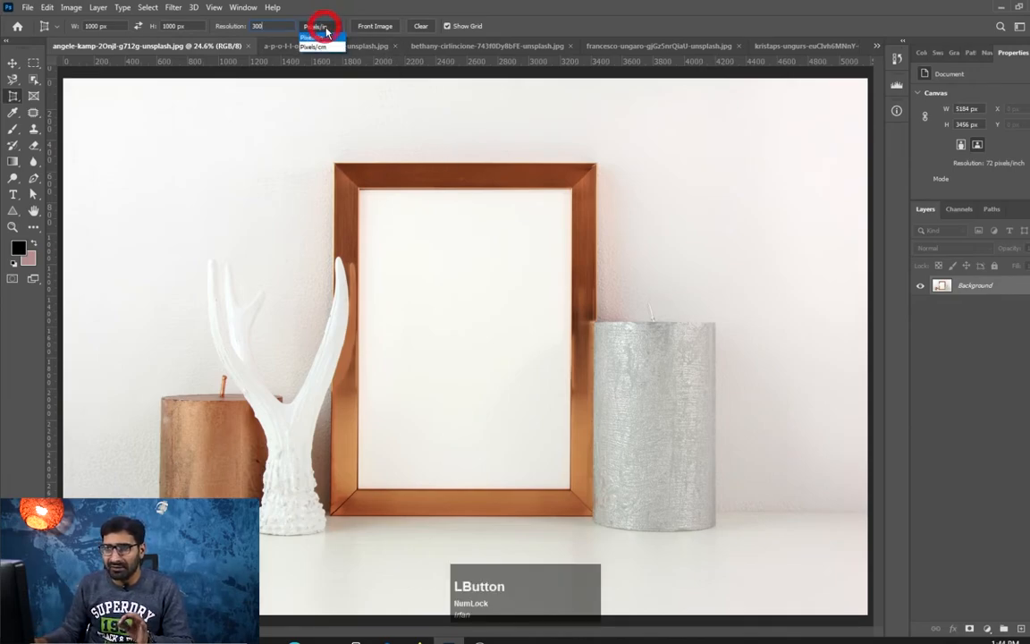
Perspective-crop the photo to the four outer corners of the copper frame and fit the cropped image on screen.
{"action": "left_click", "coordinate": [335, 164]}
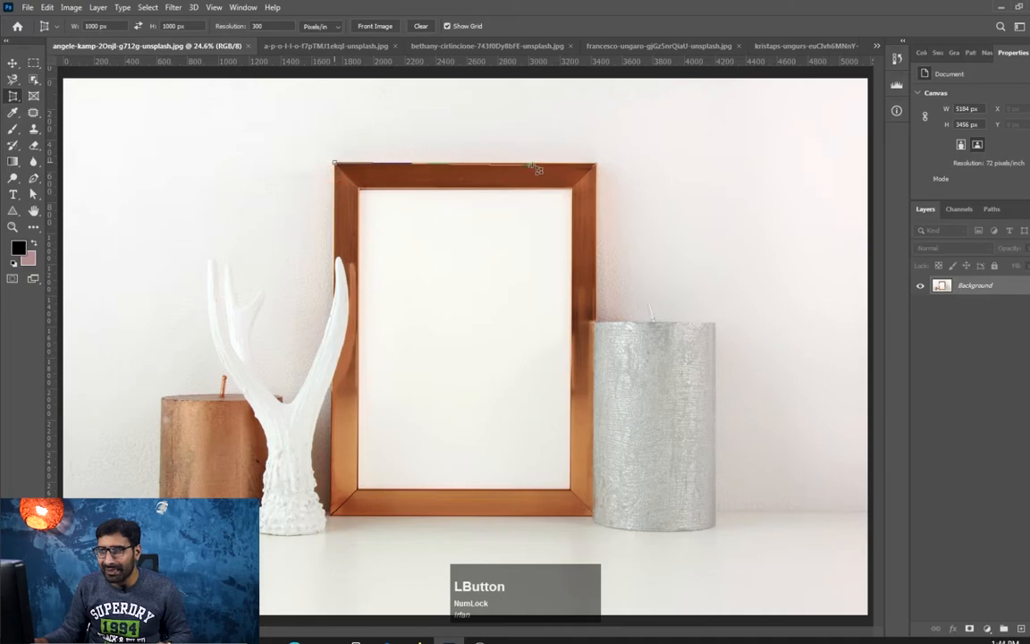
{"action": "left_click", "coordinate": [596, 165]}
{"action": "left_click", "coordinate": [591, 516]}
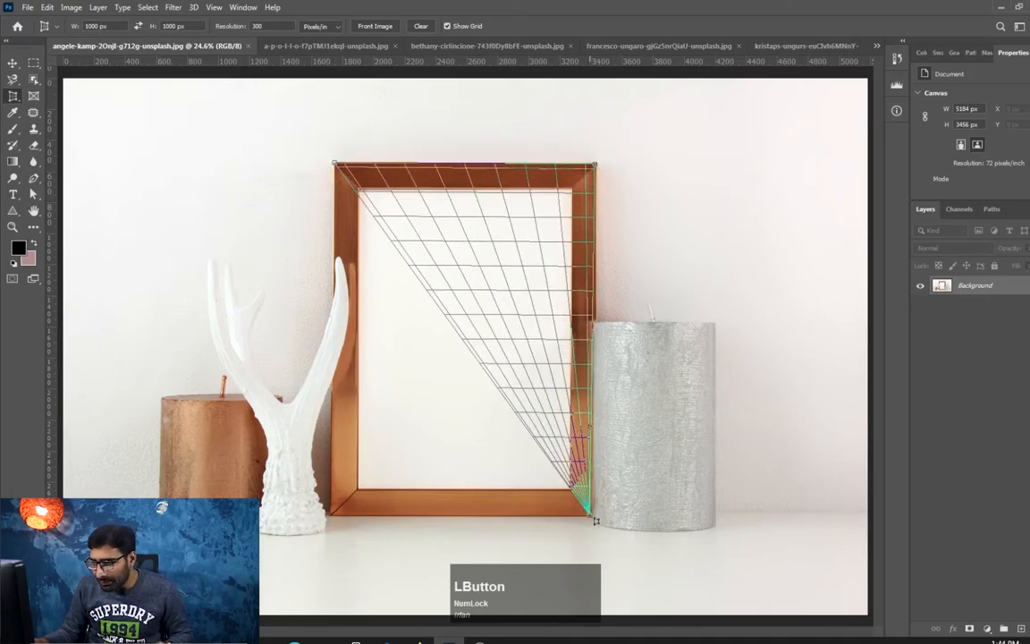
{"action": "left_click", "coordinate": [386, 523]}
{"action": "left_click_drag", "start_coordinate": [387, 525], "coordinate": [330, 515]}
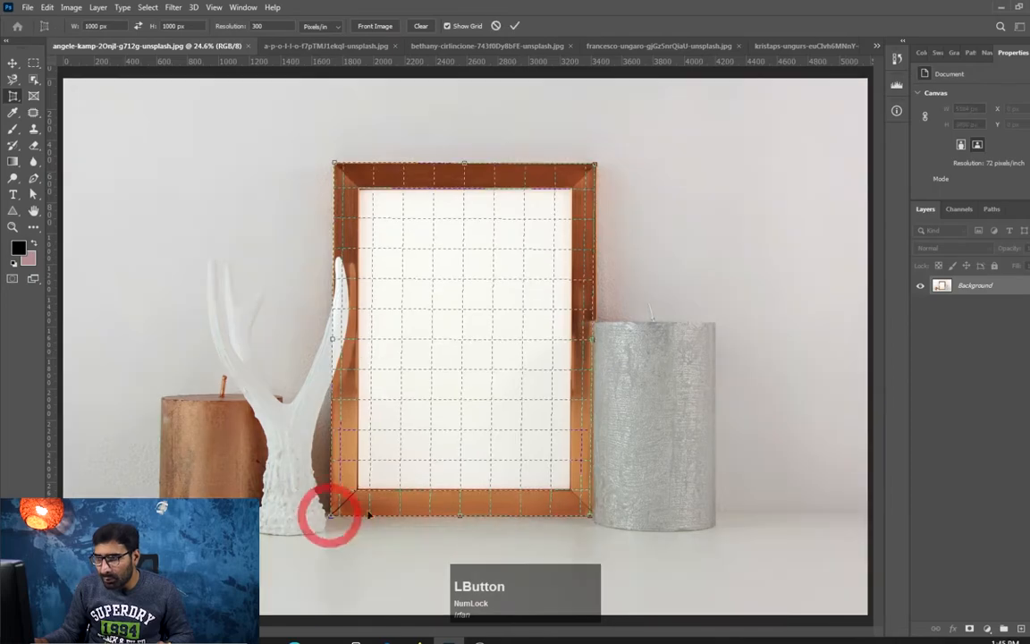
{"action": "key", "text": "Return"}
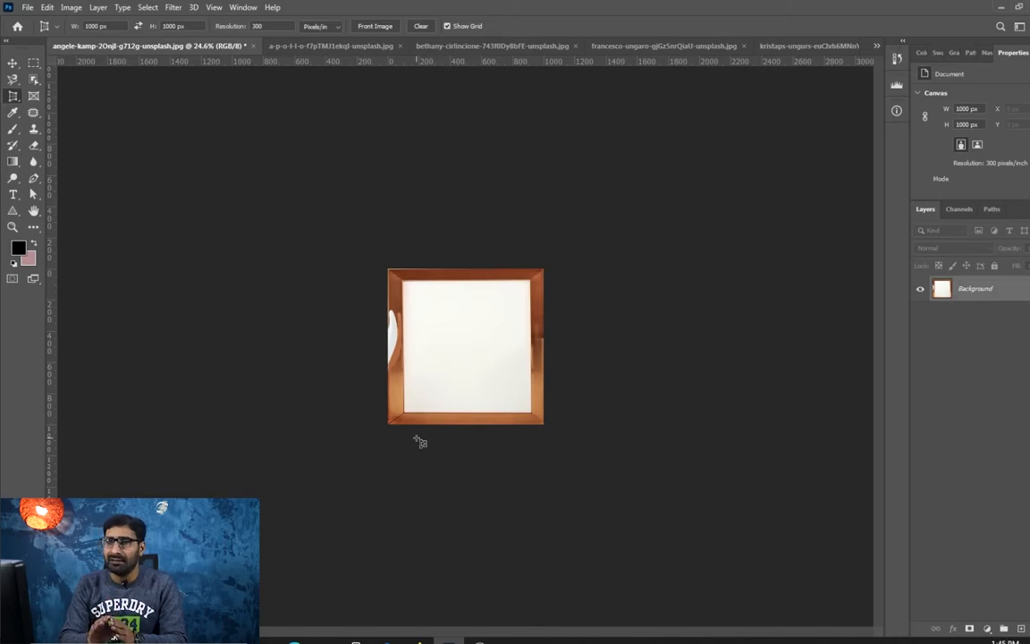
{"action": "key", "text": "ctrl"}
{"action": "key", "text": "ctrl+0"}
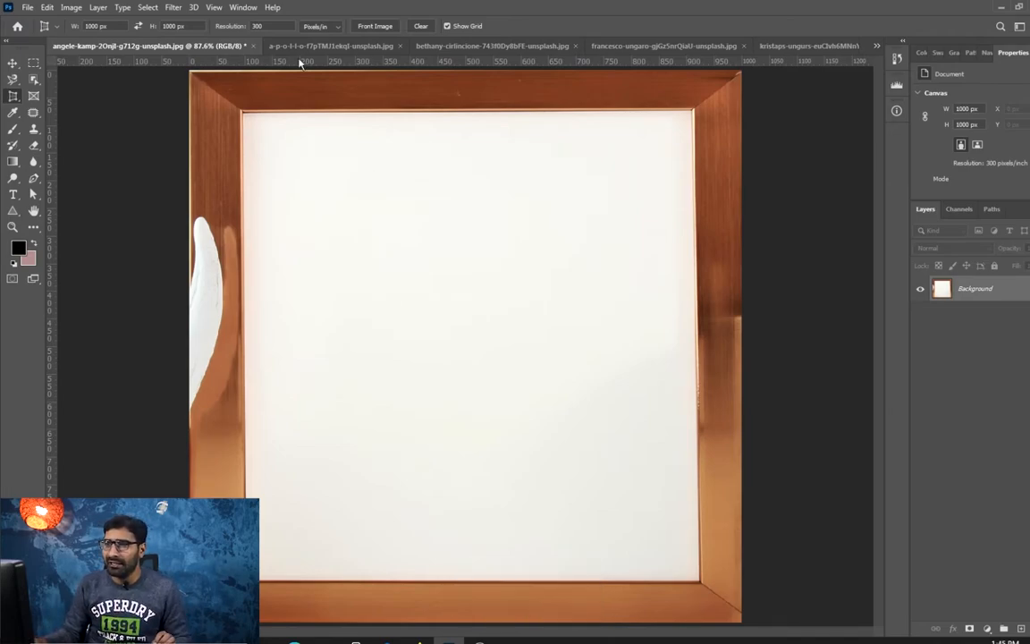
Show the Info readings and select the whole canvas to check the cropped image's pixel dimensions.
{"action": "left_click", "coordinate": [242, 7]}
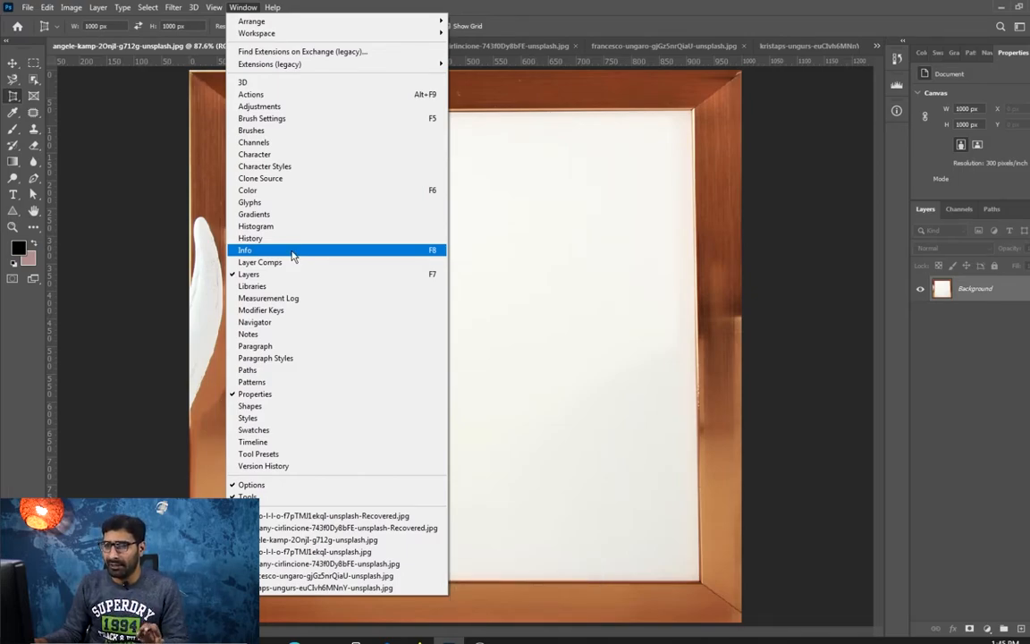
{"action": "left_click", "coordinate": [291, 251]}
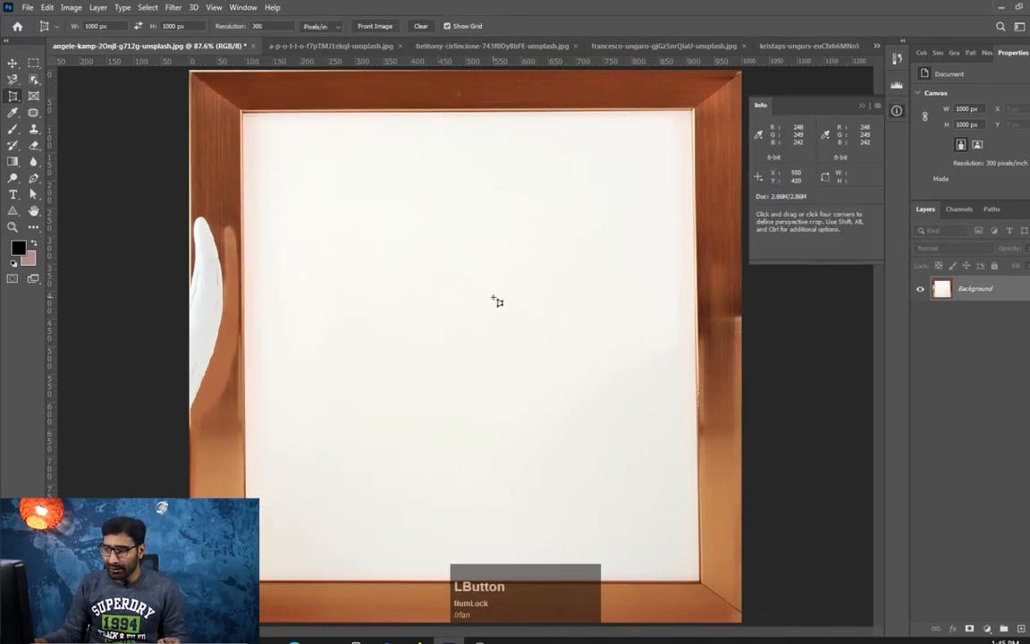
{"action": "key", "text": "v"}
{"action": "key", "text": "ctrl+a"}
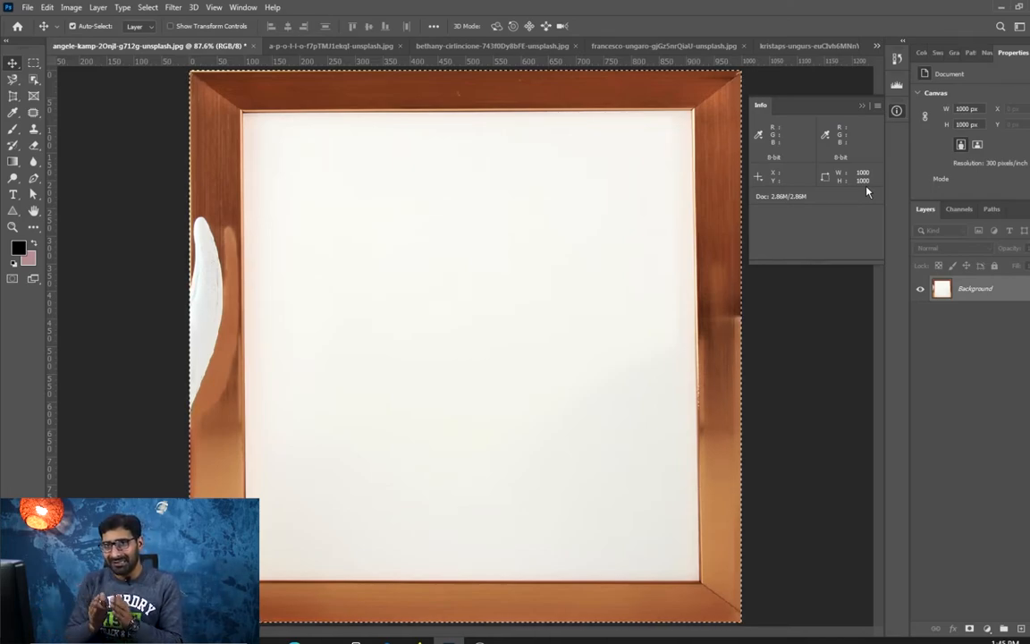
Reselect the Perspective Crop Tool and load its size and resolution values from the front image.
{"action": "left_click", "coordinate": [12, 96]}
{"action": "right_click", "coordinate": [12, 95]}
{"action": "left_click", "coordinate": [83, 109]}
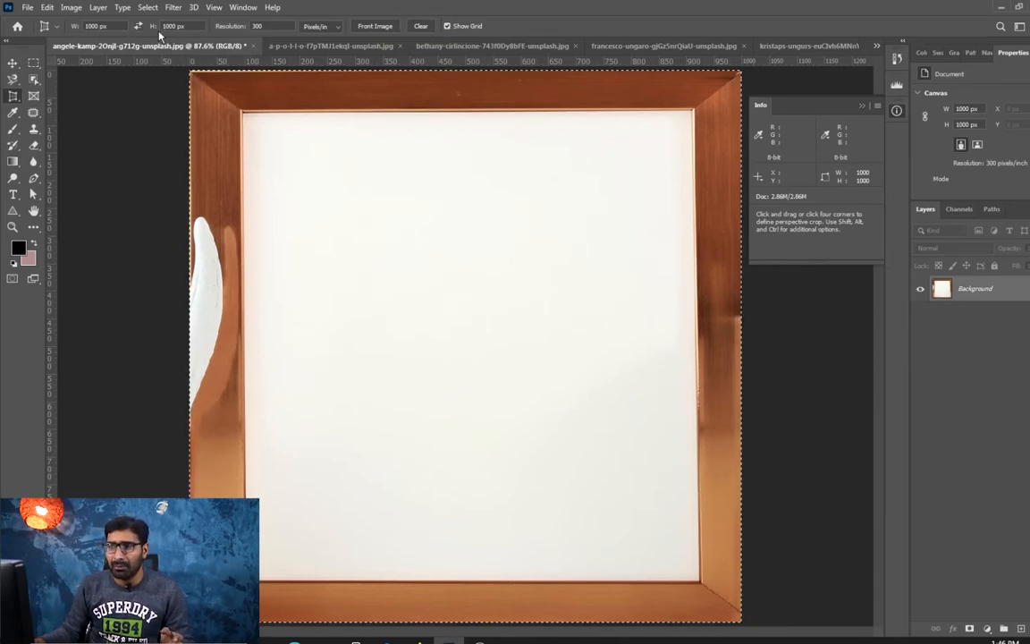
{"action": "left_click", "coordinate": [379, 28]}
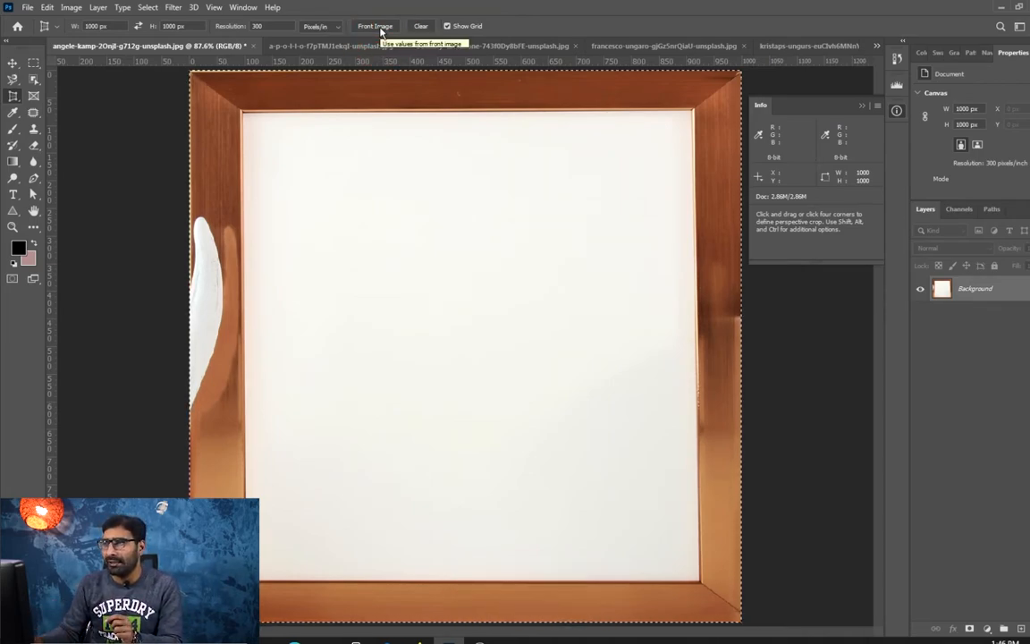
Switch to the oval portrait photo and perspective-crop it to a rectangle around the oval frame at the set 1000 × 1000 px size.
{"action": "left_click", "coordinate": [620, 46]}
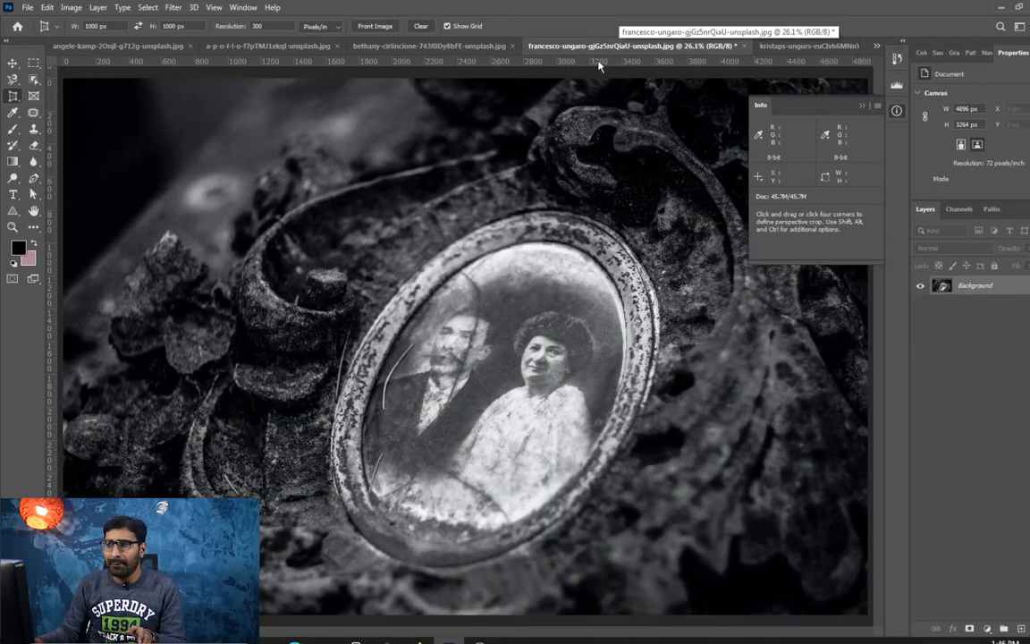
{"action": "key", "text": "ctrl+minus"}
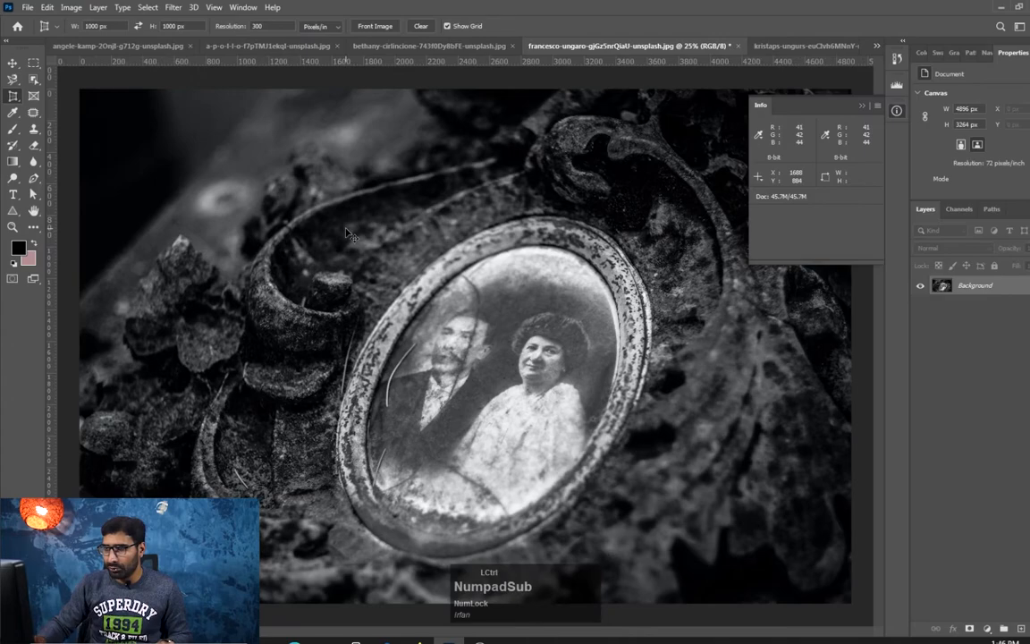
{"action": "key", "text": "ctrl+minus"}
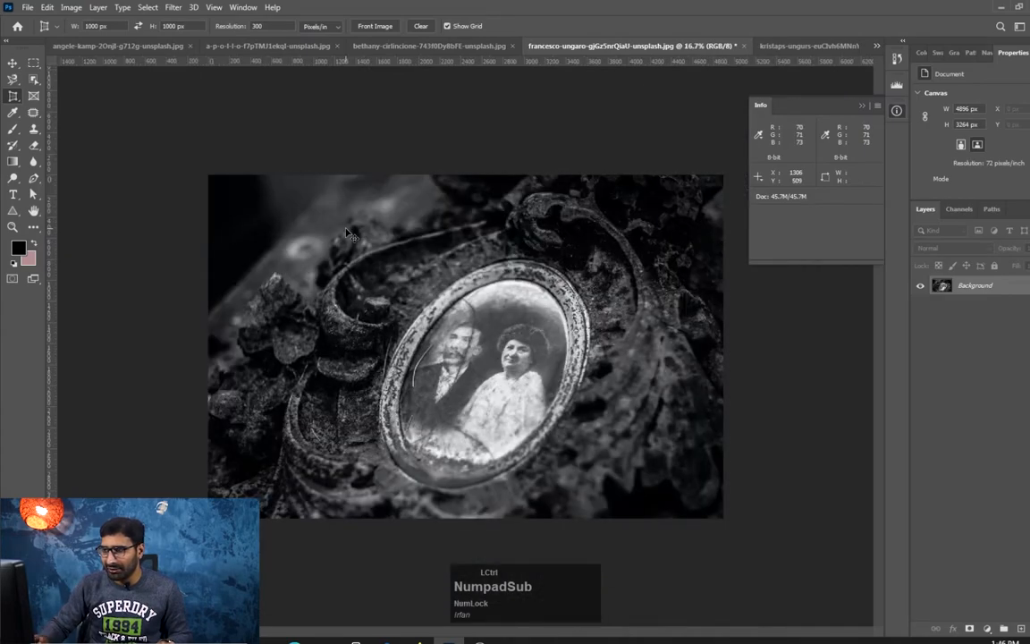
{"action": "left_click", "coordinate": [864, 106]}
{"action": "left_click_drag", "start_coordinate": [195, 162], "coordinate": [604, 415]}
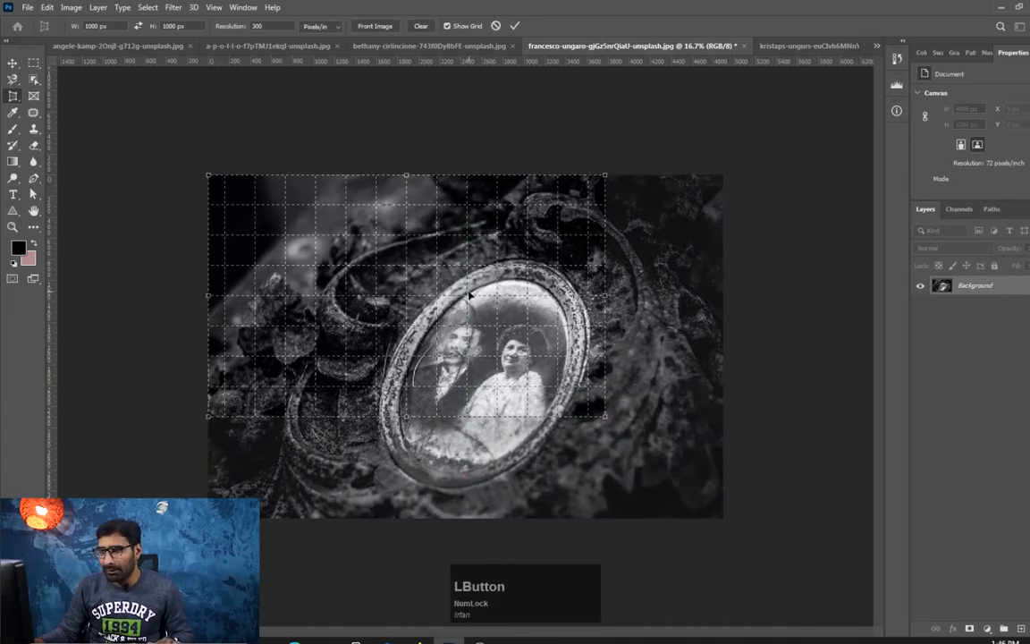
{"action": "key", "text": "Escape"}
{"action": "left_click_drag", "start_coordinate": [358, 244], "coordinate": [617, 492]}
{"action": "key", "text": "Return"}
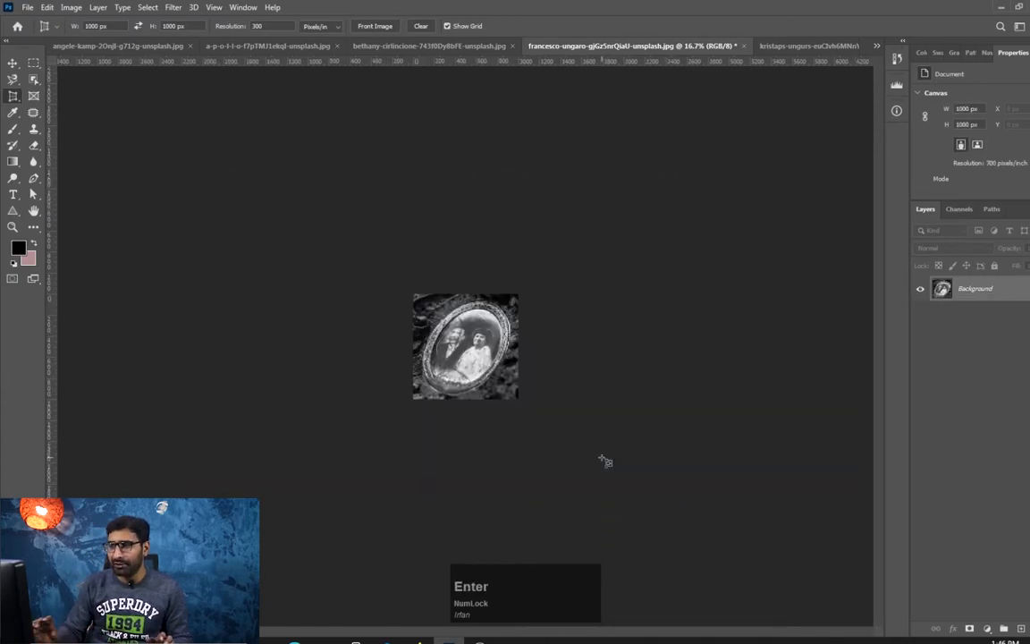
View the cropped portrait at 100%, select the whole canvas and check its dimensions in the Info readings.
{"action": "key", "text": "ctrl+alt+0"}
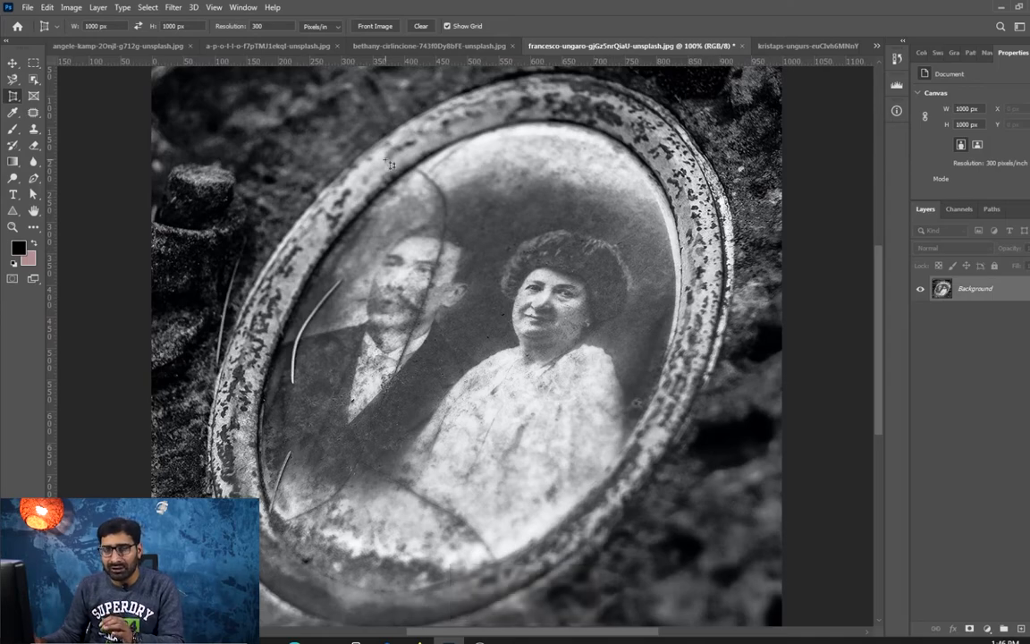
{"action": "key", "text": "ctrl+a"}
{"action": "left_click", "coordinate": [253, 7]}
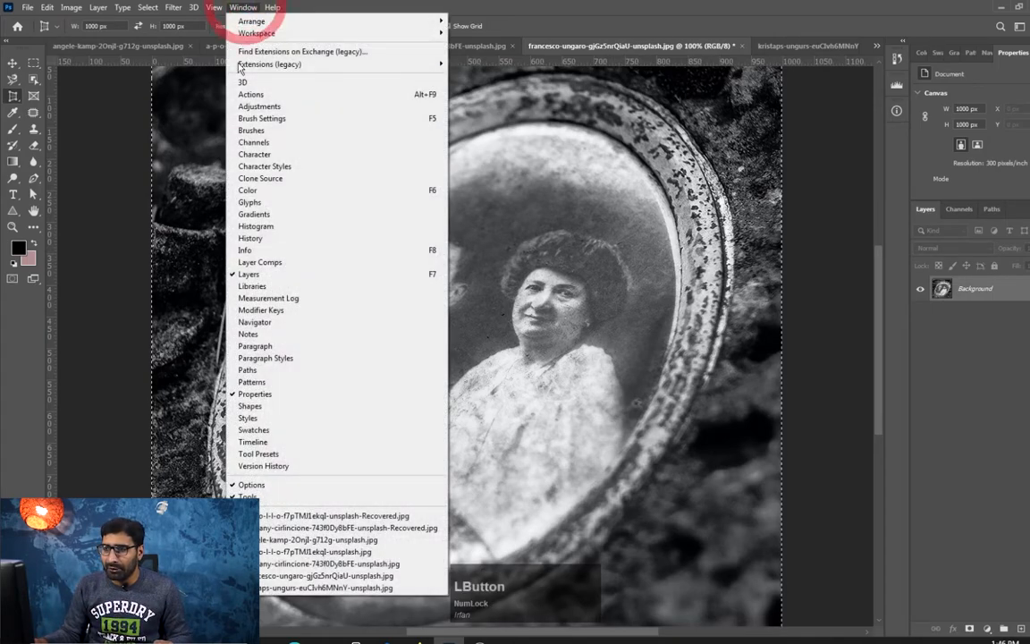
{"action": "left_click", "coordinate": [269, 249]}
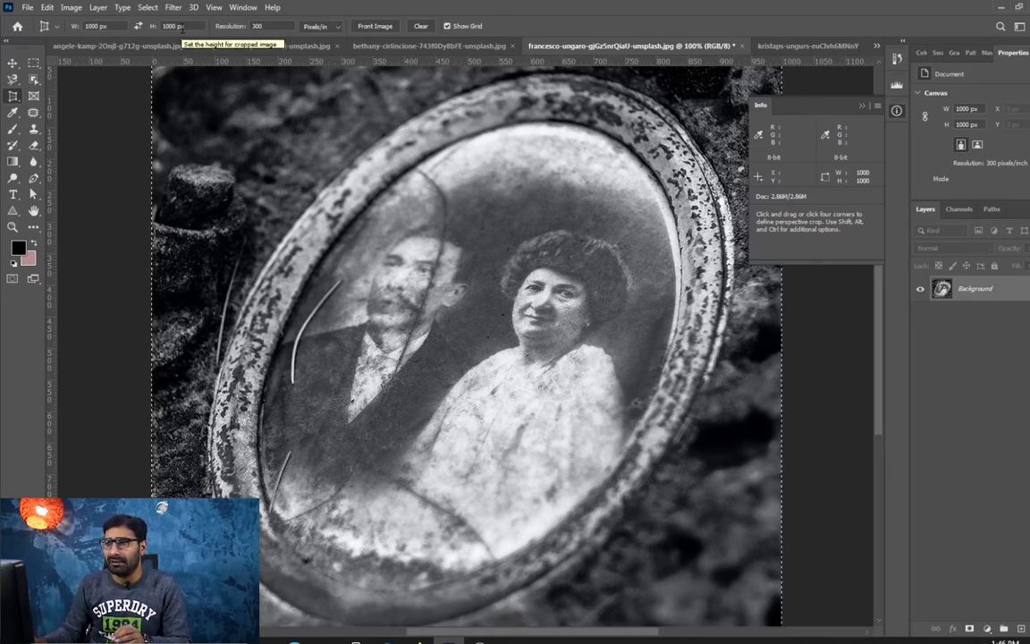
Clear the perspective crop's width, height and resolution values and deselect the canvas.
{"action": "left_click", "coordinate": [422, 27]}
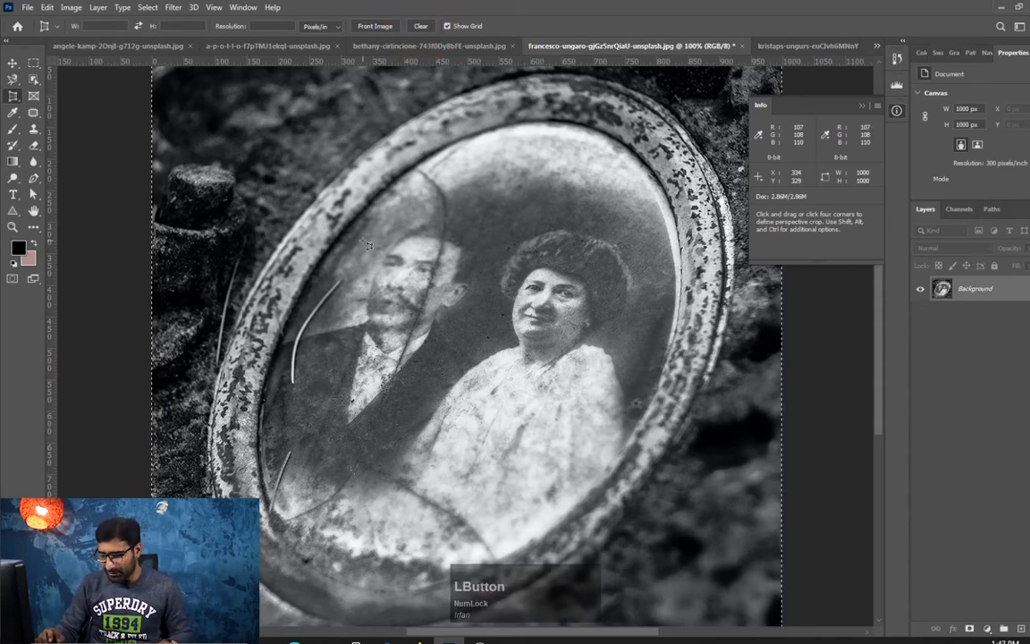
{"action": "key", "text": "ctrl+minus"}
{"action": "key", "text": "ctrl+d"}
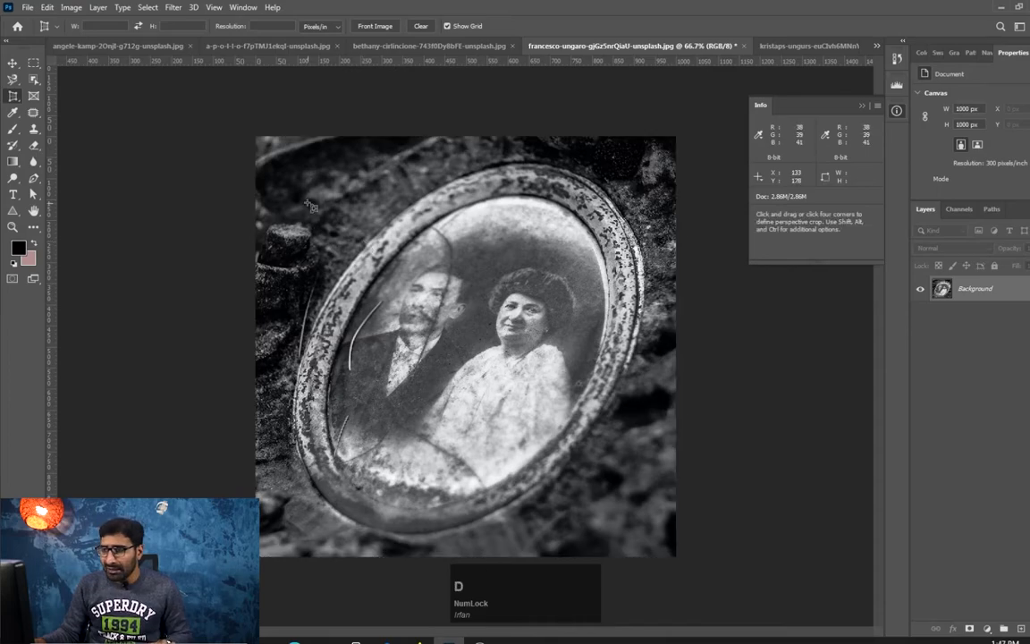
Draw a perspective crop area of about 612 × 570 px over the couple, toggle its grid off and on, and cancel the crop.
{"action": "left_click_drag", "start_coordinate": [303, 176], "coordinate": [559, 414]}
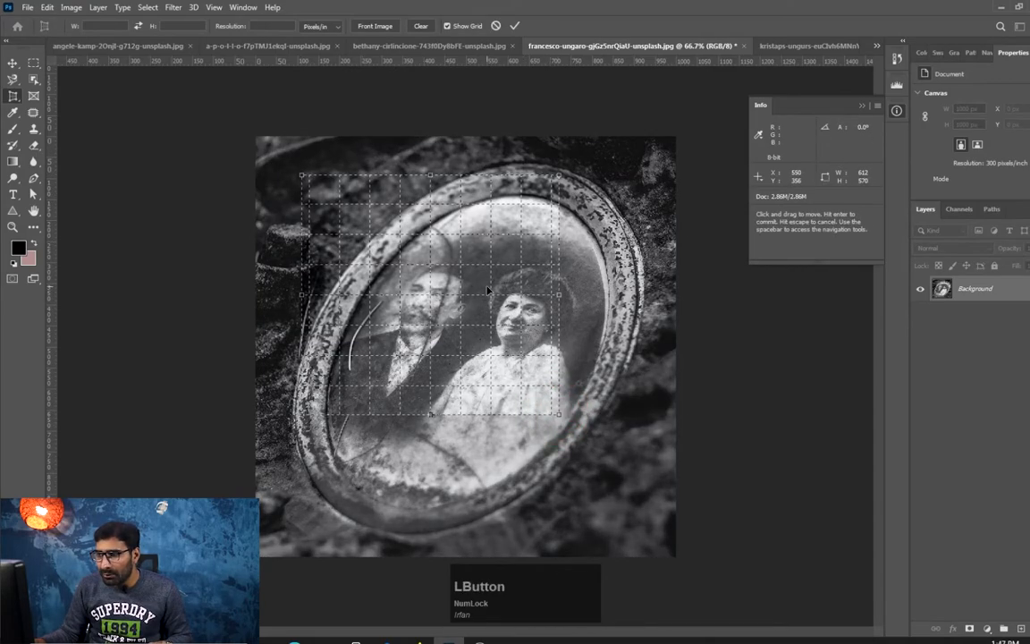
{"action": "left_click", "coordinate": [448, 27]}
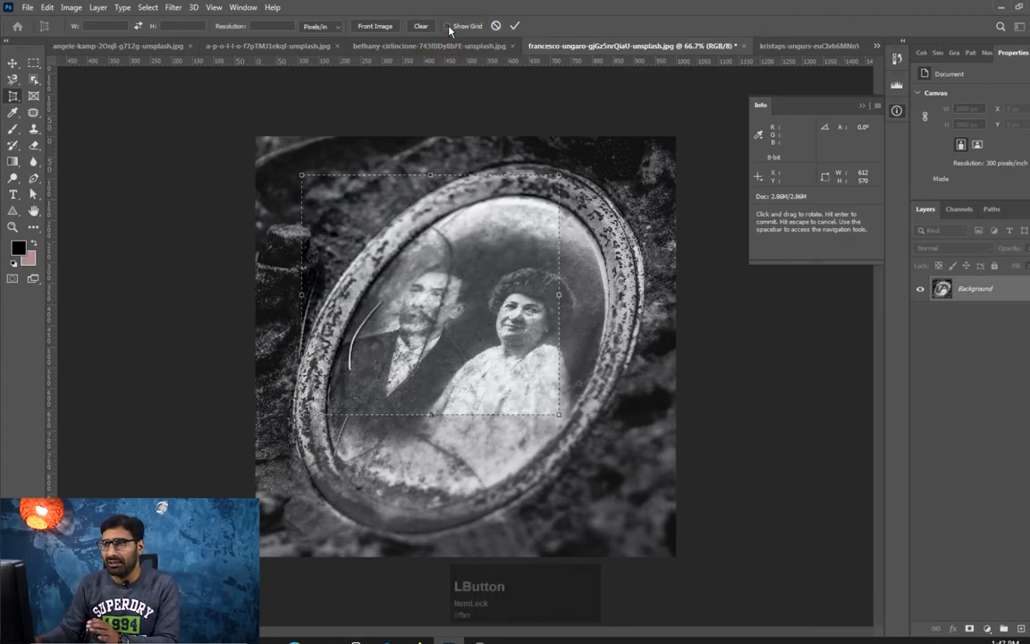
{"action": "key", "text": "KP_Add"}
{"action": "left_click", "coordinate": [449, 26]}
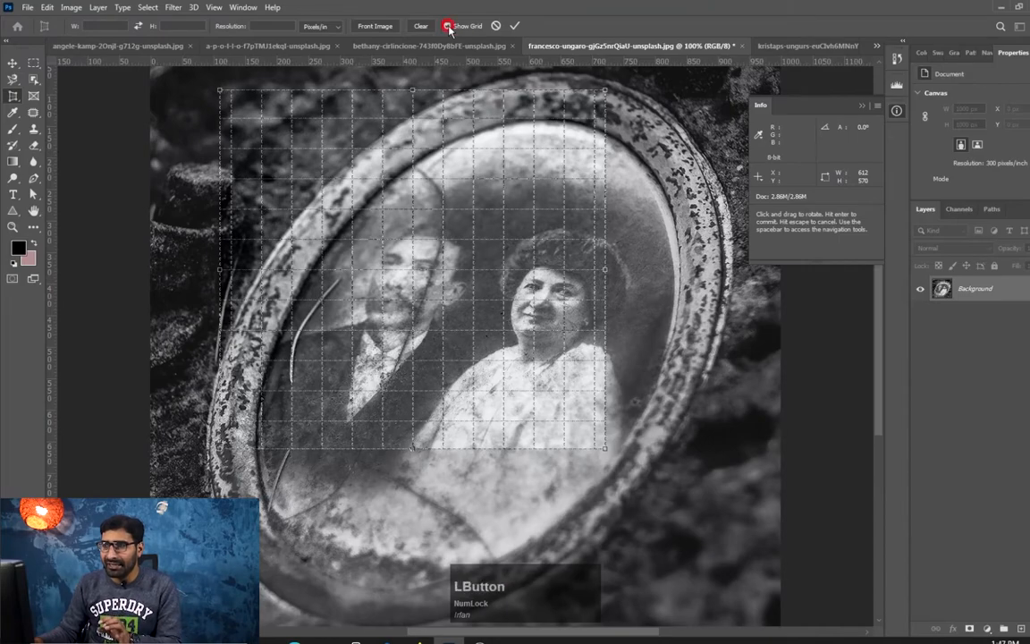
{"action": "left_click", "coordinate": [496, 27]}
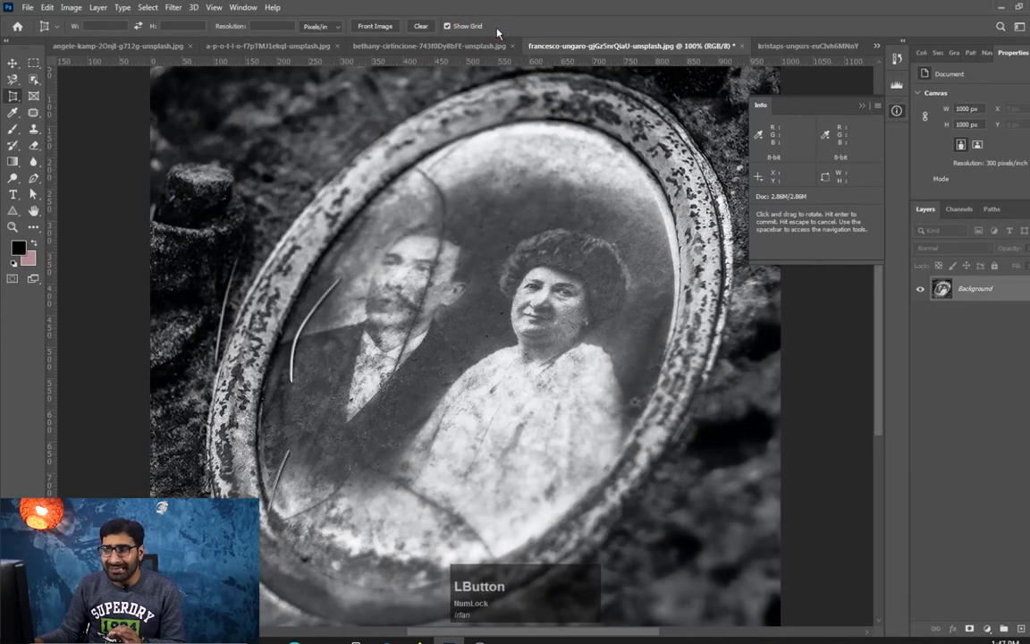
Perspective-crop the portrait to an area of about 492 × 486 px covering the man and part of the woman.
{"action": "left_click_drag", "start_coordinate": [252, 128], "coordinate": [559, 430]}
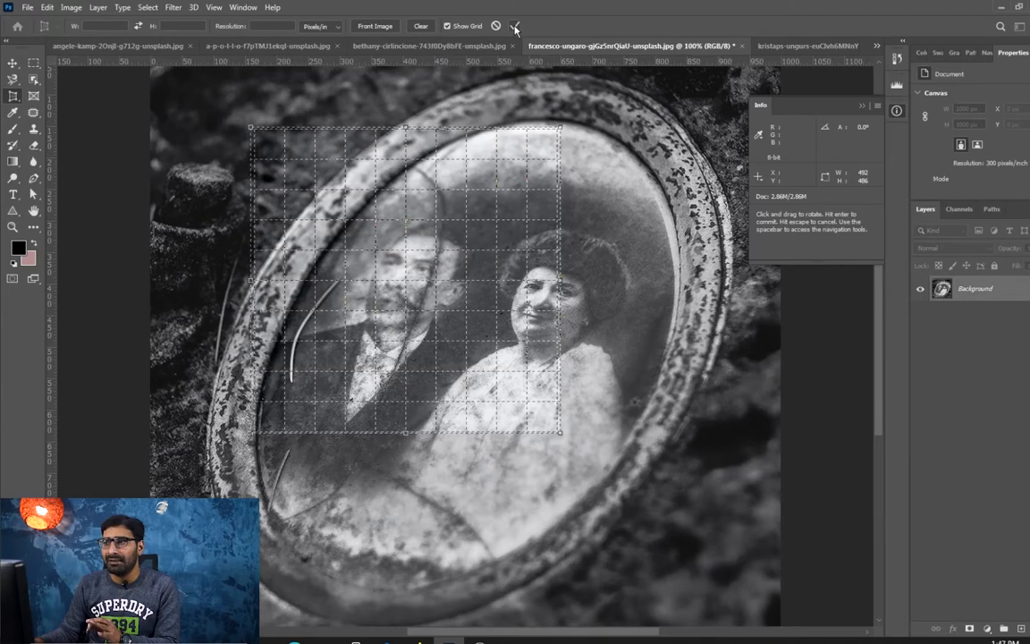
{"action": "left_click", "coordinate": [515, 27]}
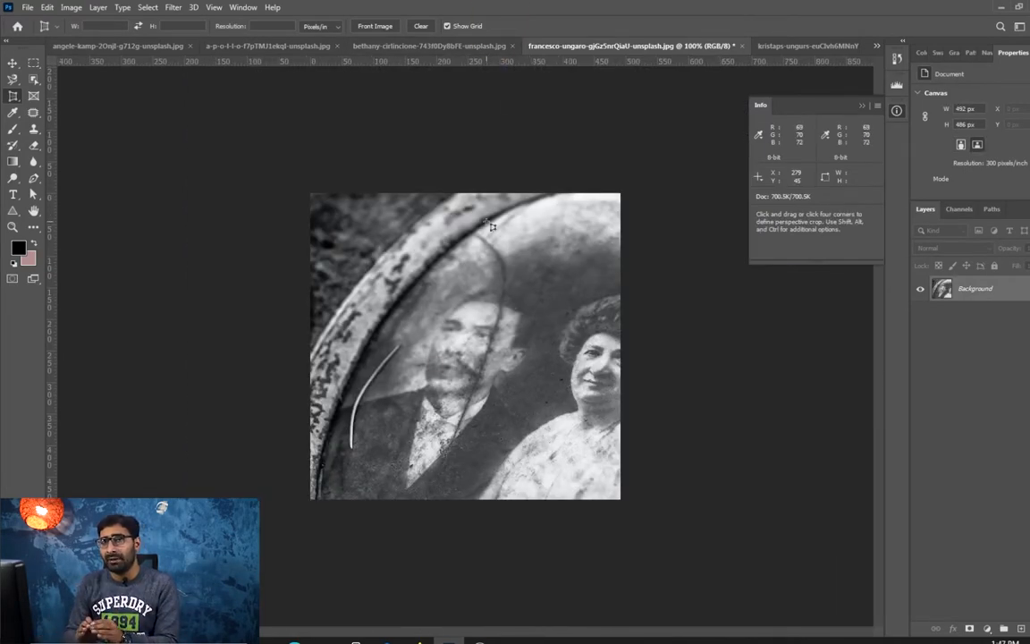
Switch to the clipboard photo and select the Slice Tool.
{"action": "left_click", "coordinate": [542, 335]}
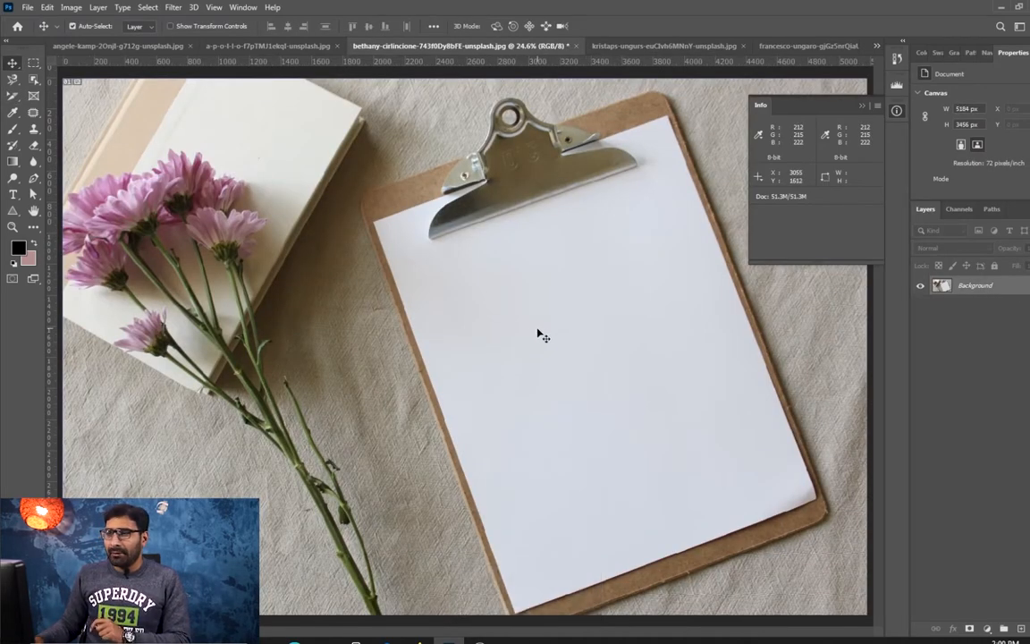
{"action": "right_click", "coordinate": [11, 98]}
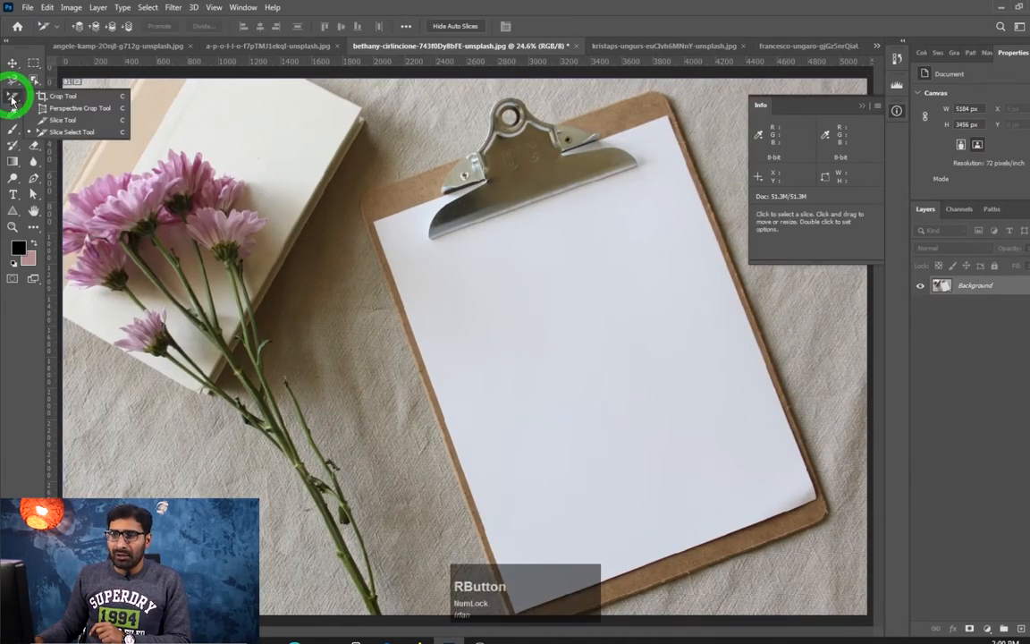
{"action": "left_click", "coordinate": [84, 122]}
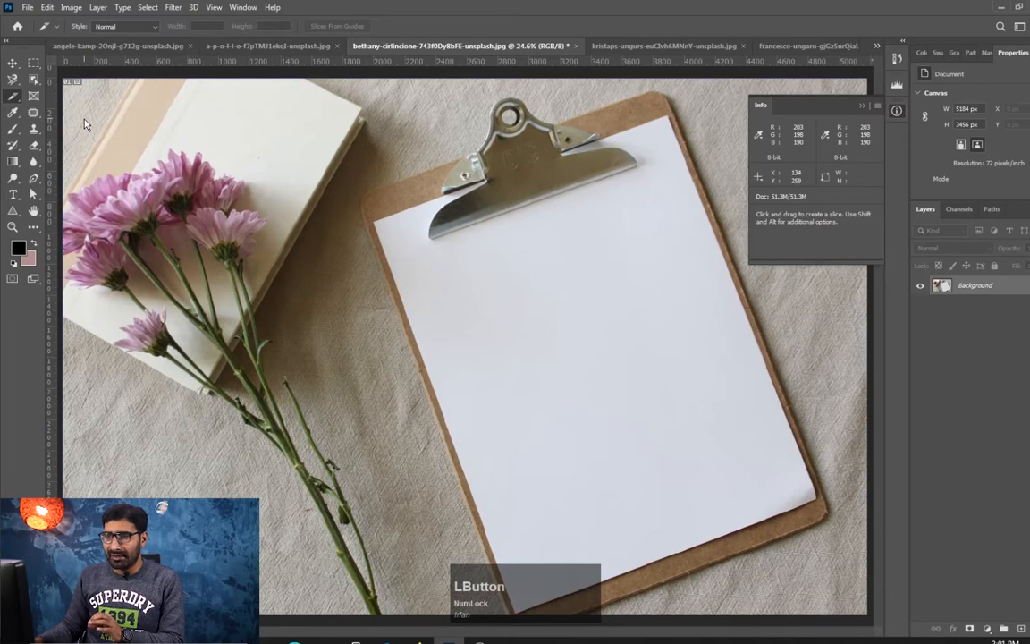
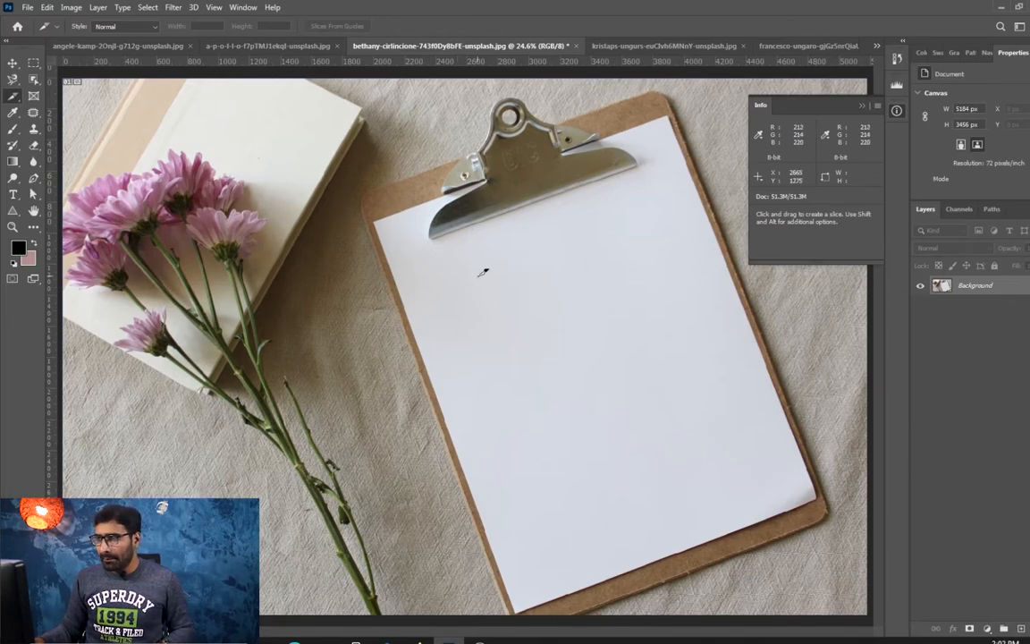
Switch to the picture frame photo and draw a slice of about 1739 × 2347 px around the copper frame.
{"action": "left_click", "coordinate": [302, 45]}
{"action": "left_click", "coordinate": [174, 46]}
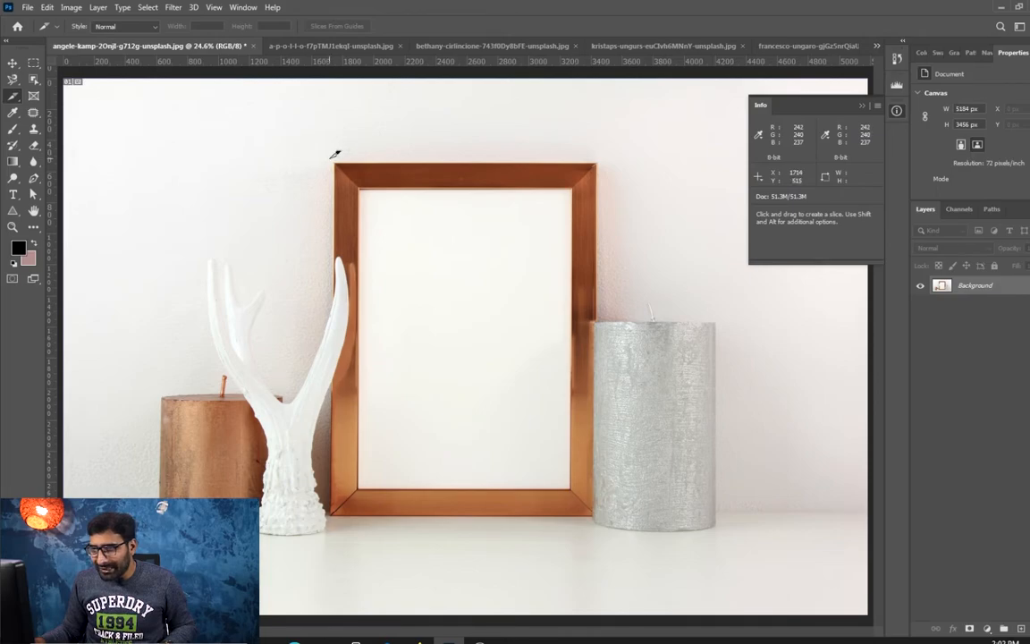
{"action": "left_click_drag", "start_coordinate": [332, 160], "coordinate": [604, 517]}
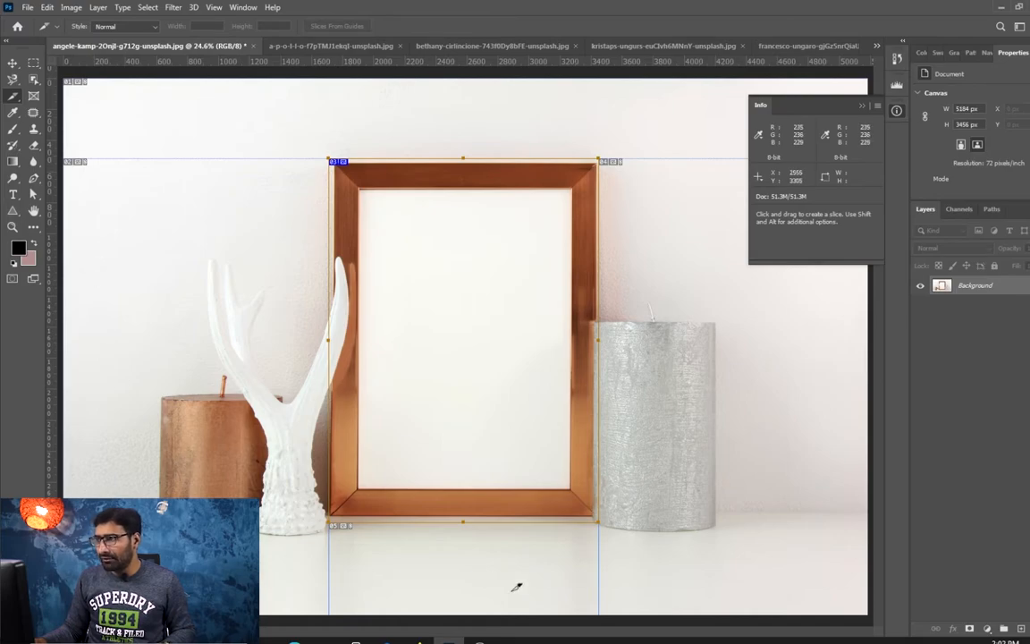
{"action": "left_click", "coordinate": [863, 105]}
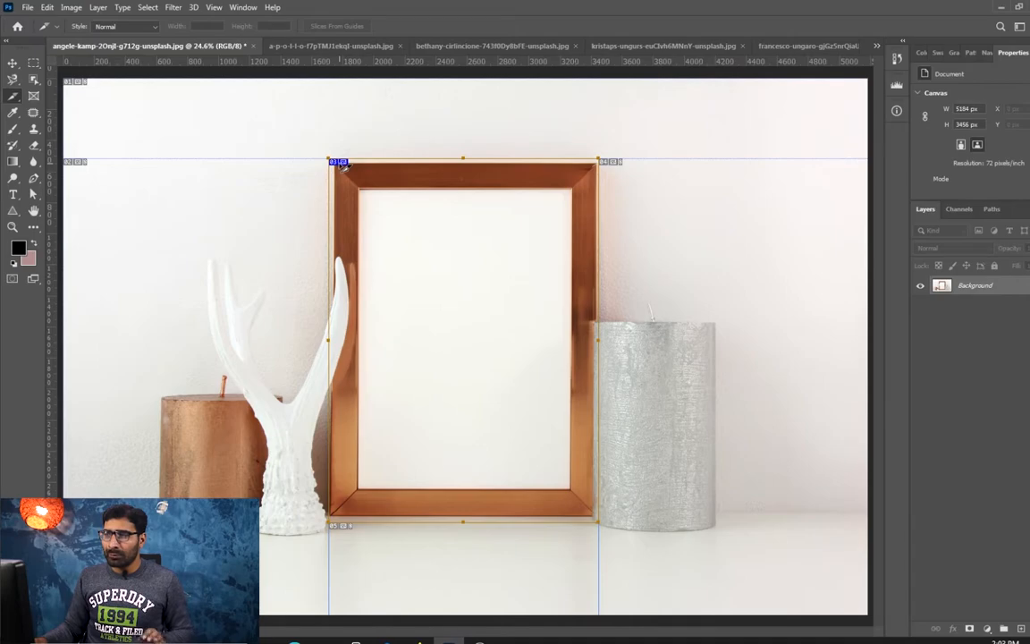
{"action": "left_click", "coordinate": [382, 195]}
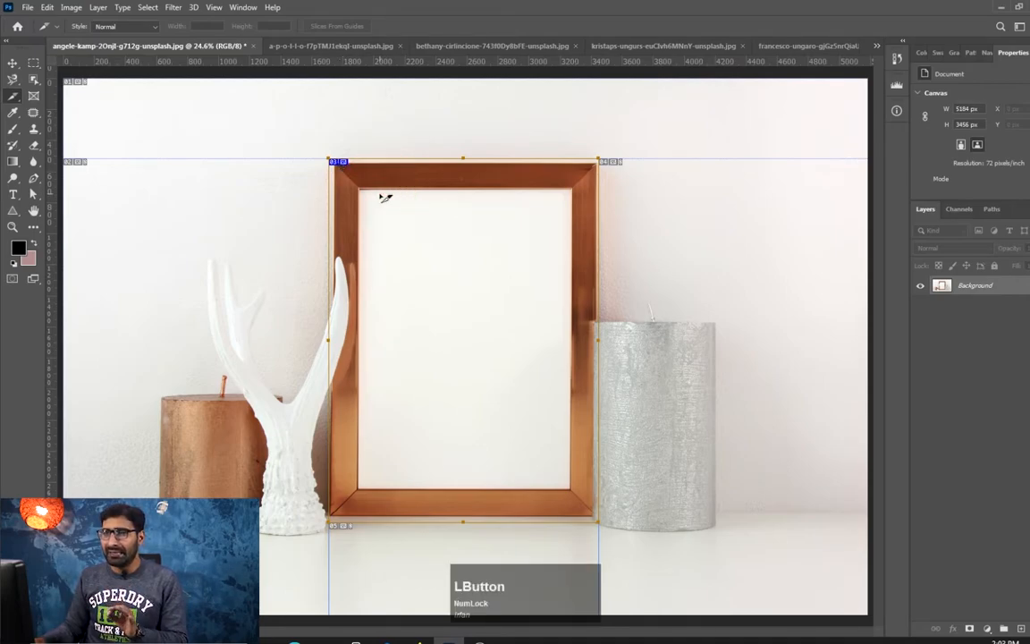
With the Slice Select Tool, edit the frame slice's options and name the slice 3.
{"action": "right_click", "coordinate": [12, 95]}
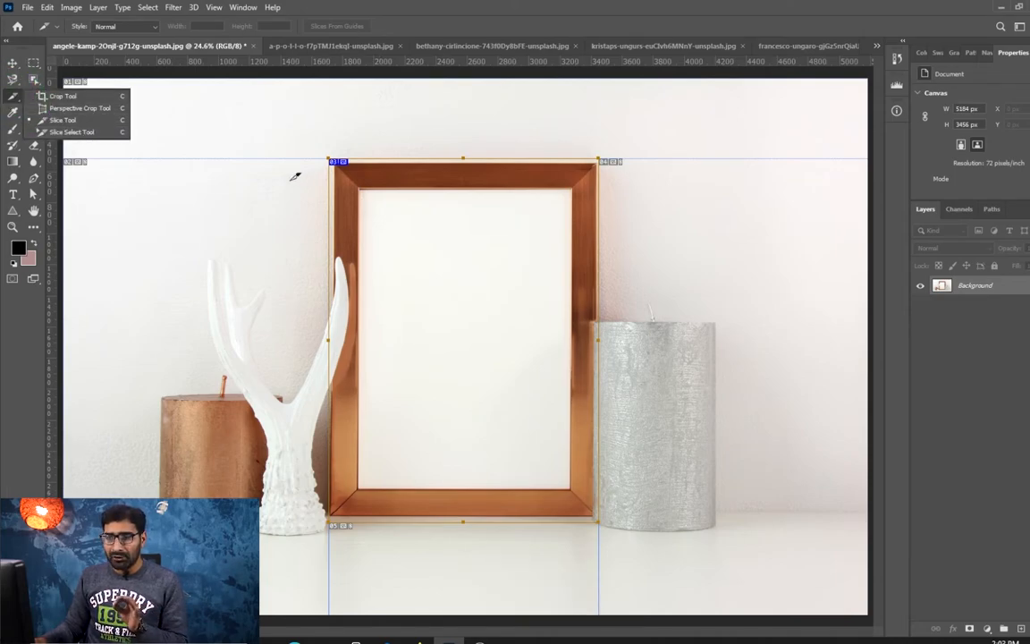
{"action": "left_click", "coordinate": [86, 139]}
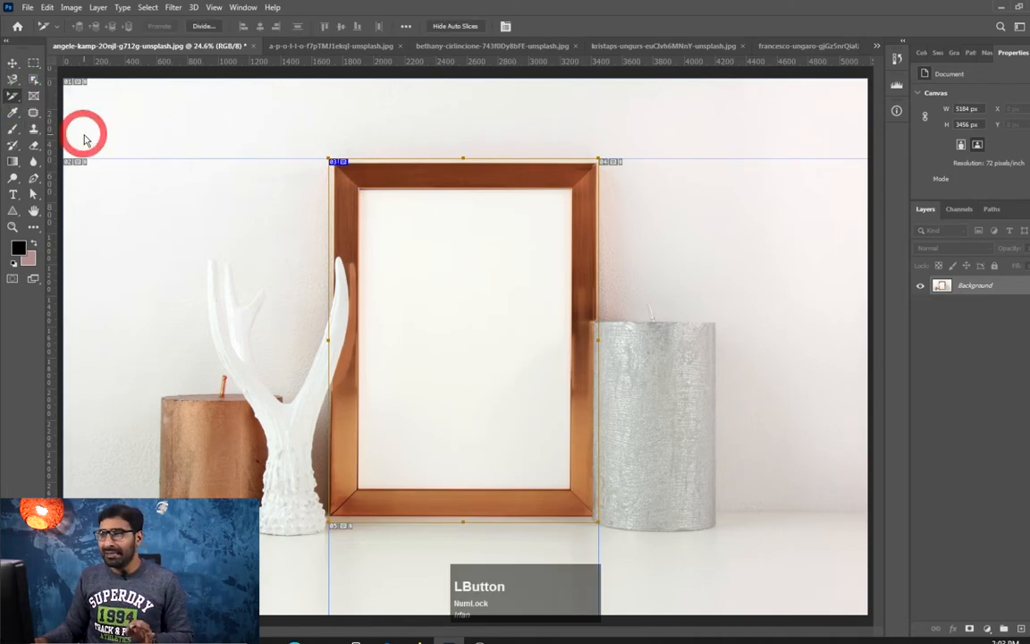
{"action": "right_click", "coordinate": [356, 187]}
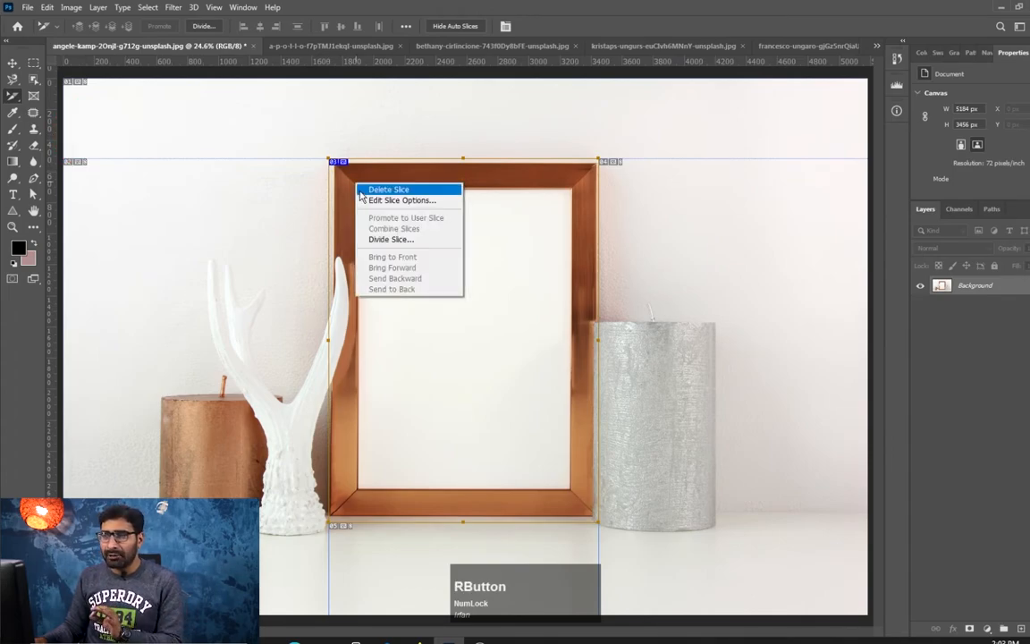
{"action": "left_click", "coordinate": [394, 200]}
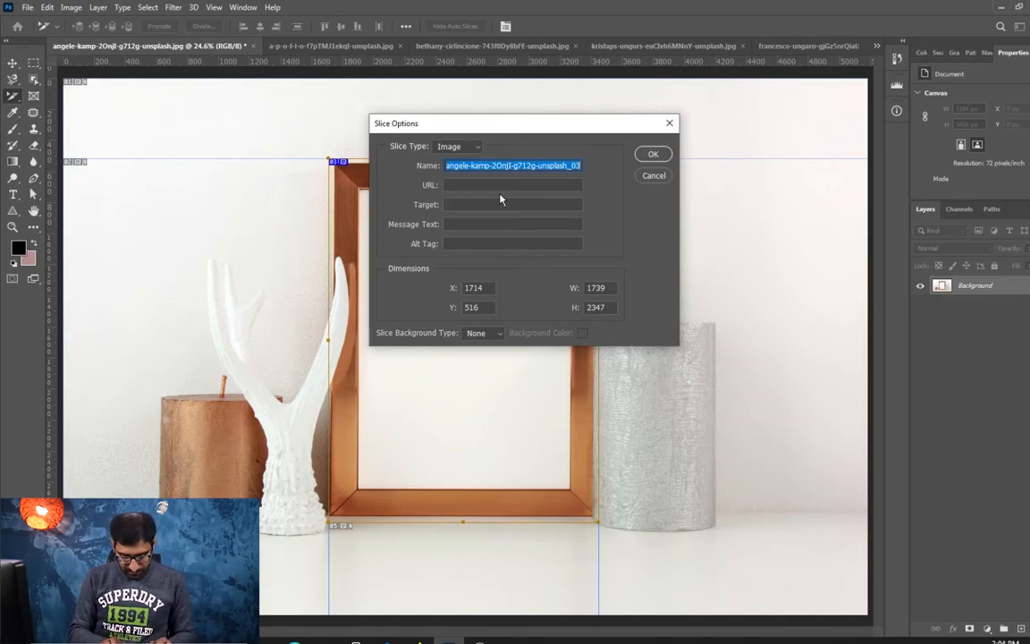
{"action": "type", "text": "3"}
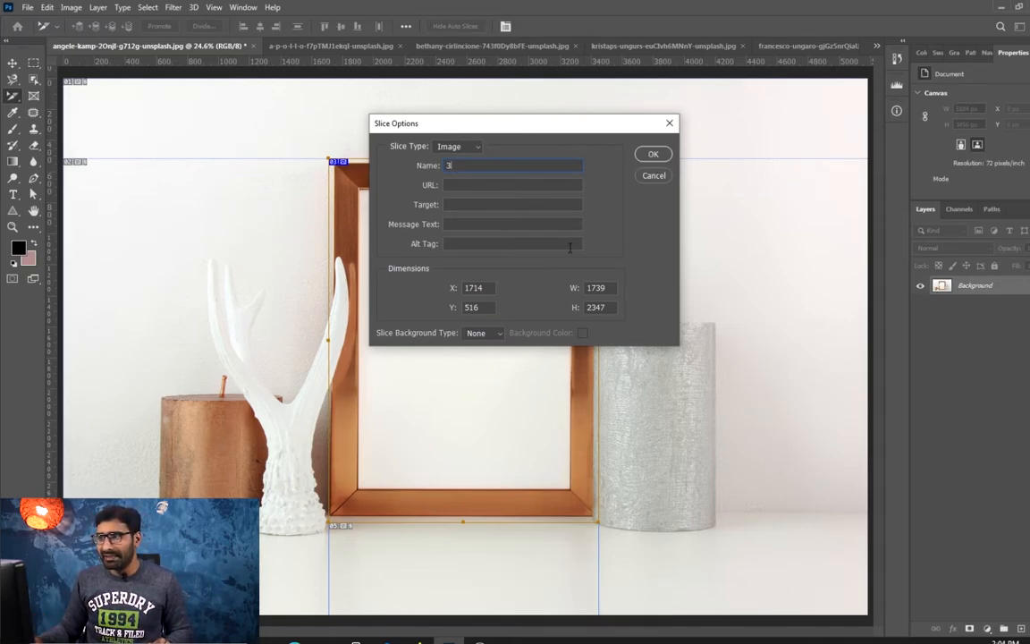
{"action": "left_click_drag", "start_coordinate": [510, 127], "coordinate": [689, 119]}
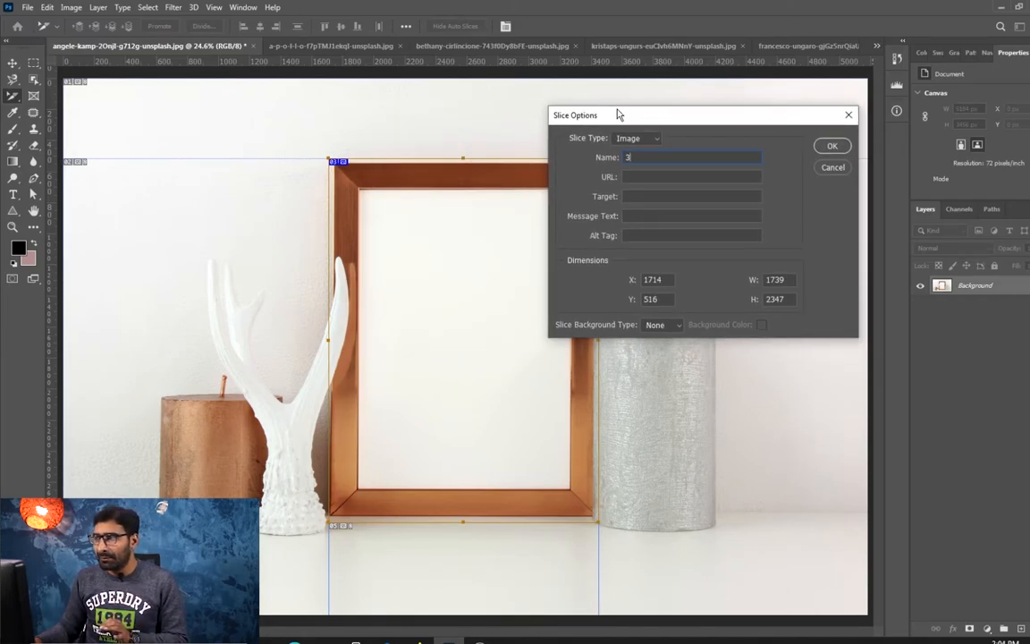
{"action": "left_click_drag", "start_coordinate": [616, 110], "coordinate": [644, 78]}
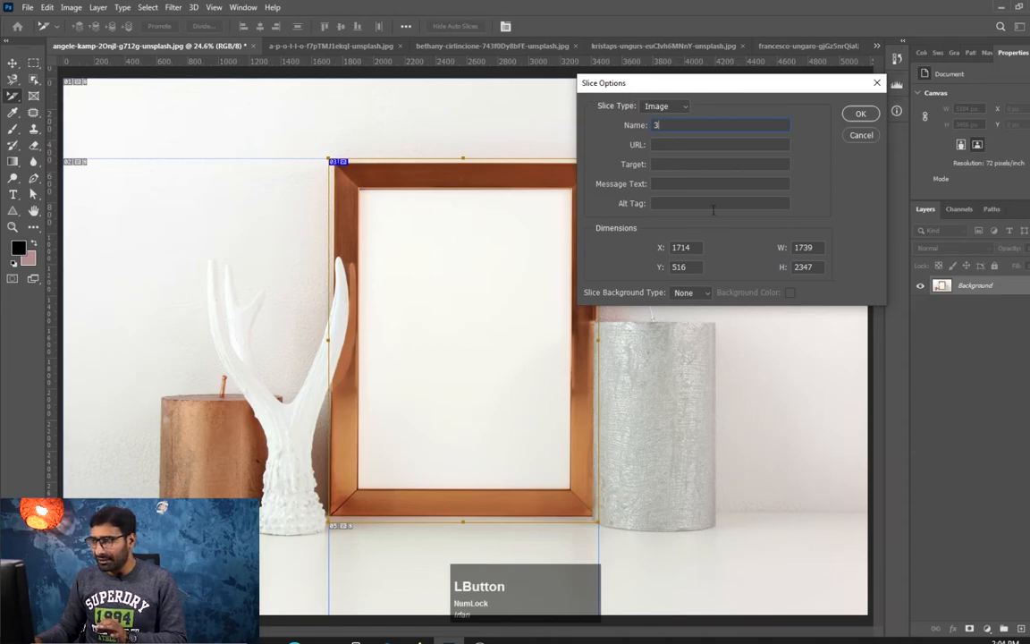
{"action": "double_click", "coordinate": [803, 248]}
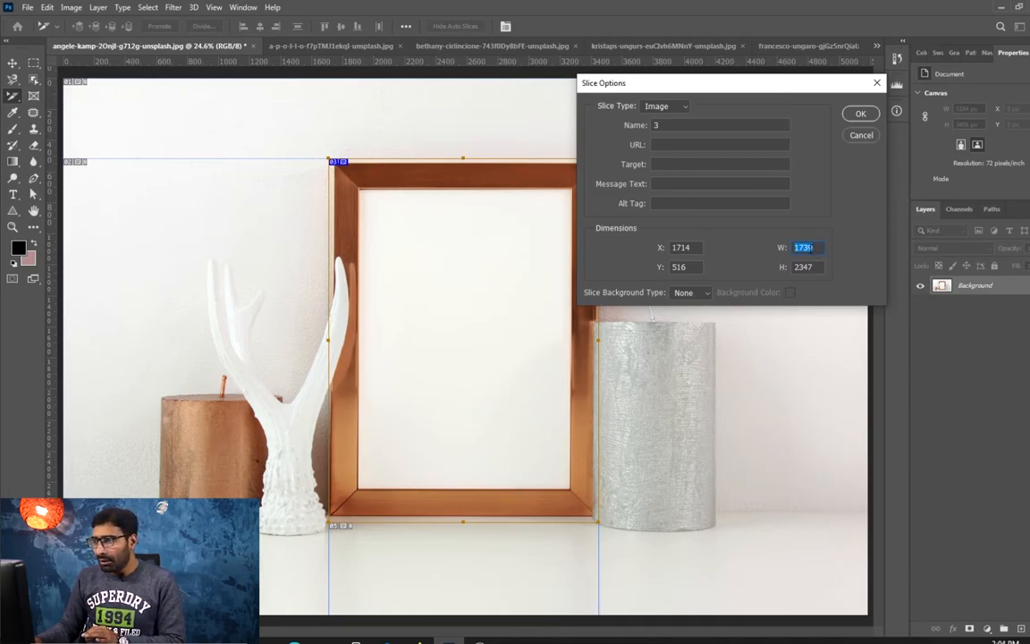
{"action": "double_click", "coordinate": [805, 267]}
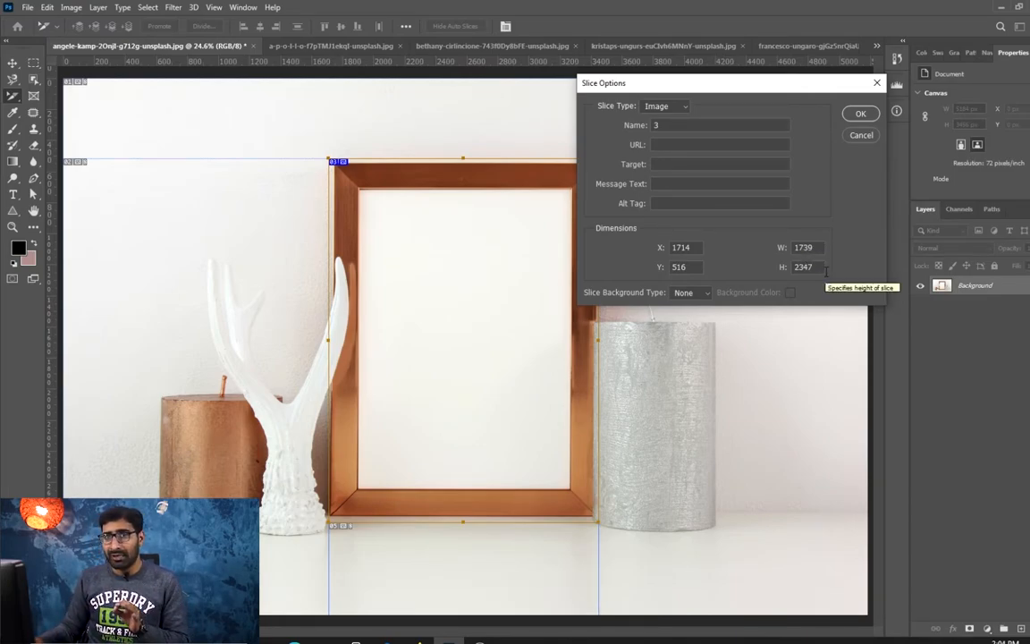
{"action": "double_click", "coordinate": [664, 126]}
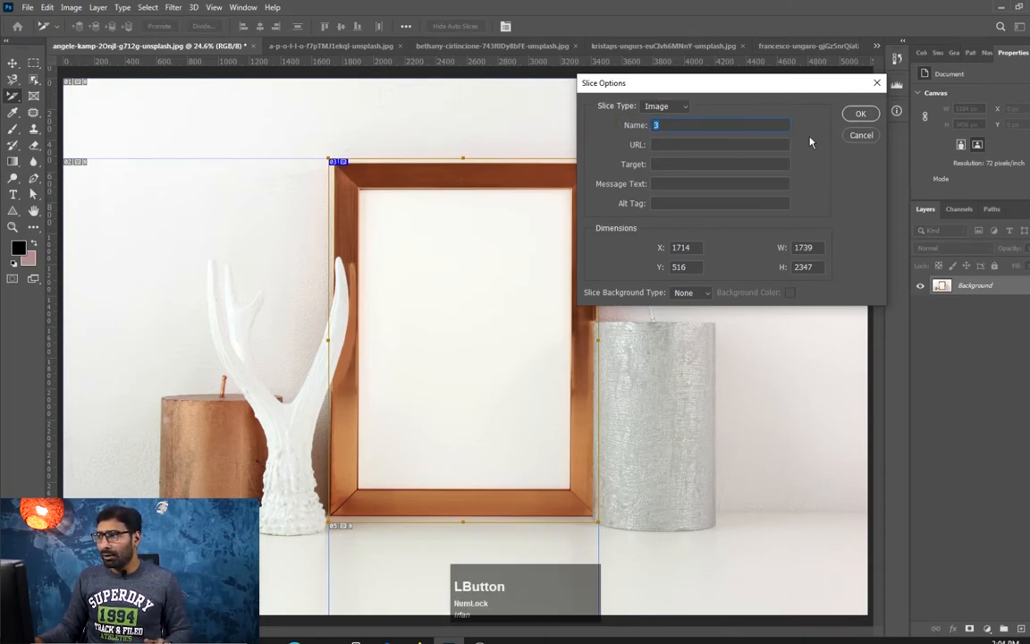
{"action": "left_click", "coordinate": [862, 115]}
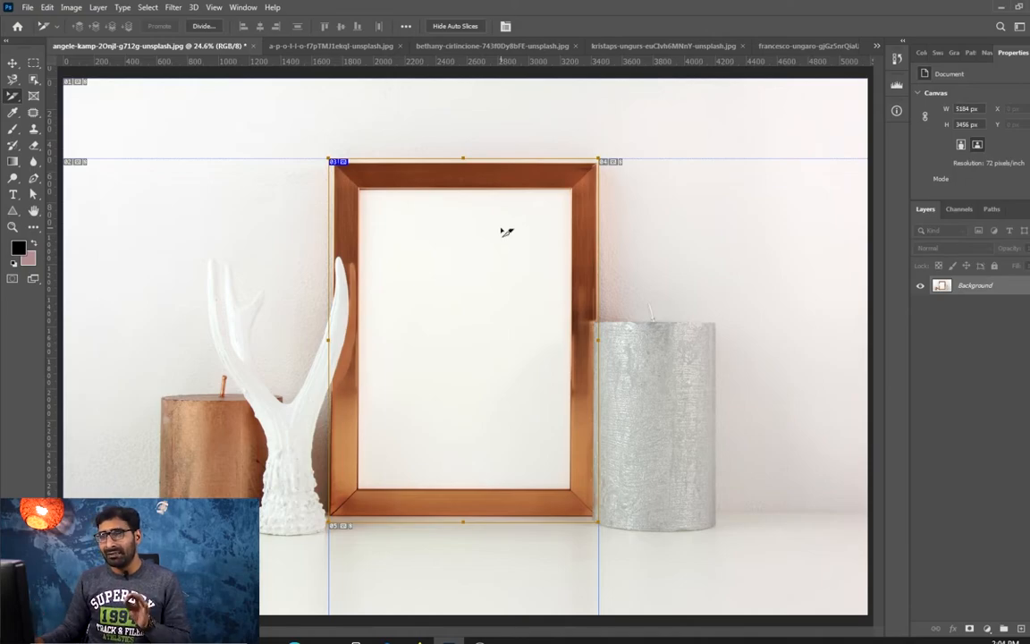
{"action": "left_click", "coordinate": [27, 7]}
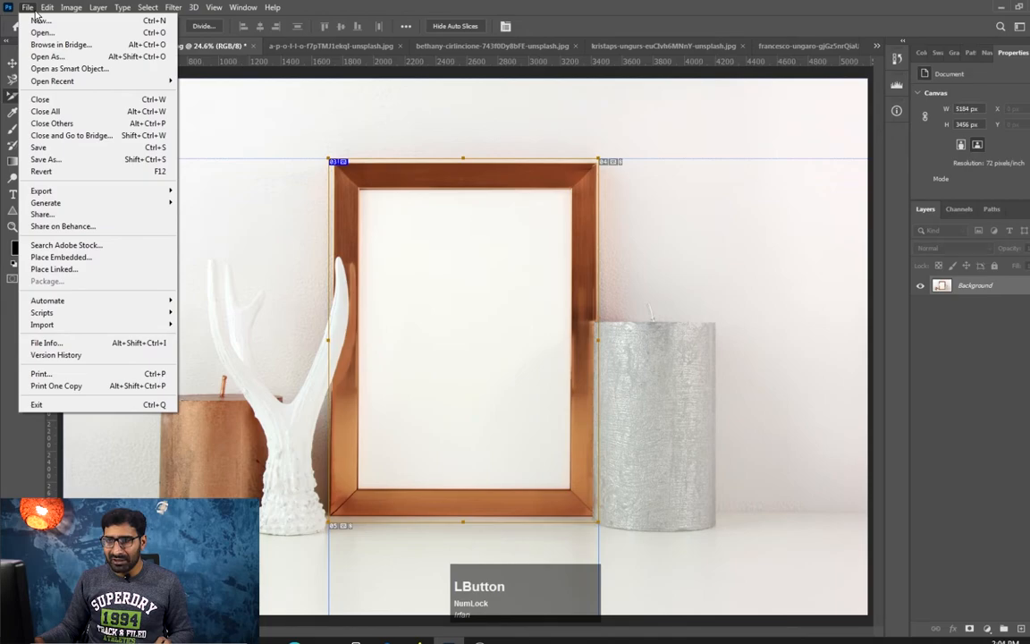
{"action": "left_click", "coordinate": [90, 158]}
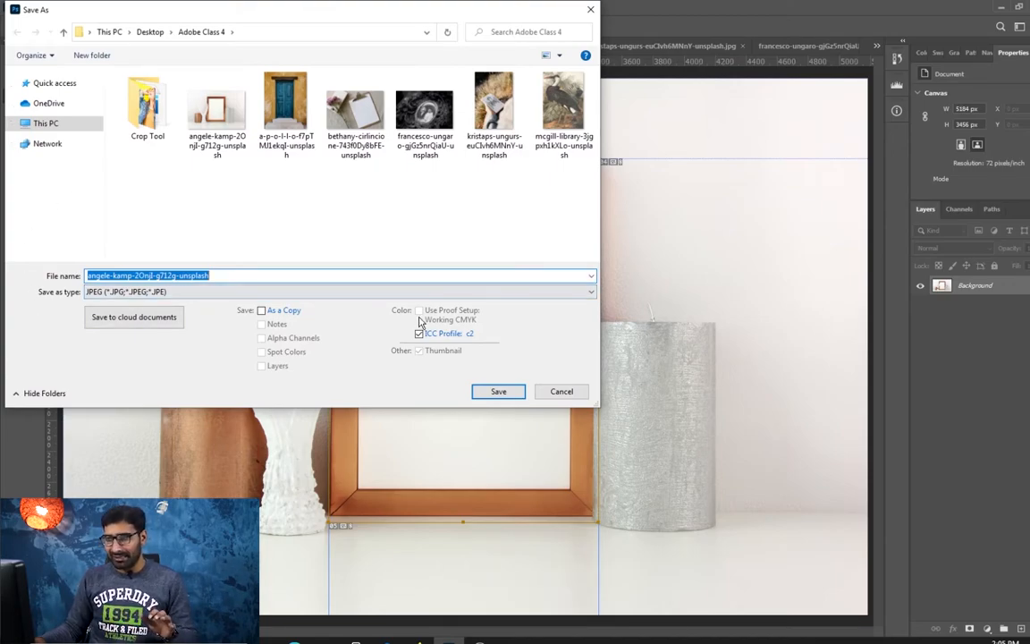
{"action": "left_click", "coordinate": [561, 392]}
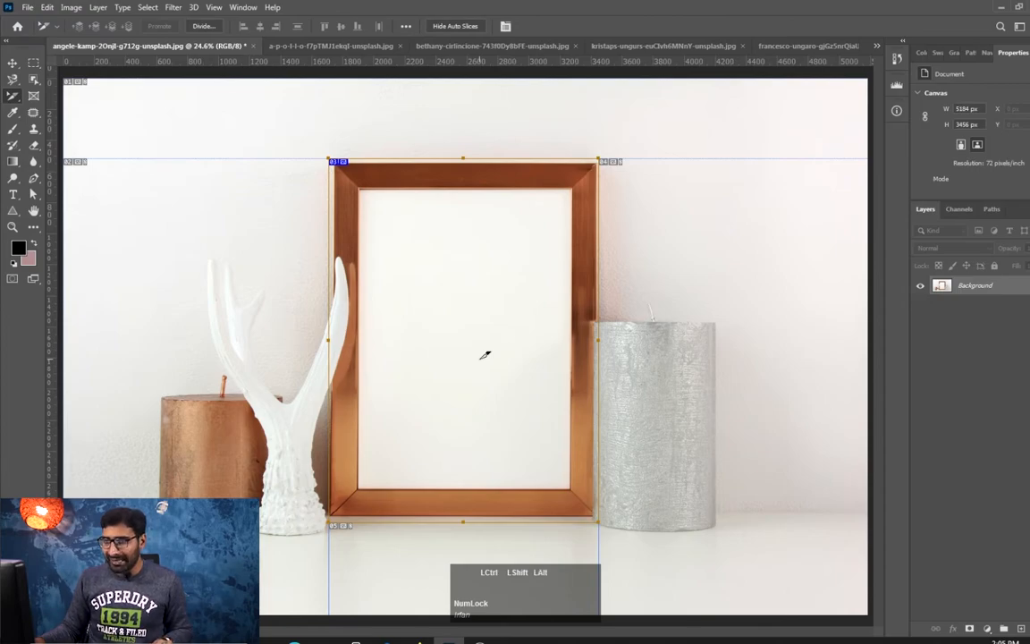
Open Save for Web for the sliced photo, try the PNG-8 format and set the export format to JPEG.
{"action": "key", "text": "ctrl+shift+alt+s"}
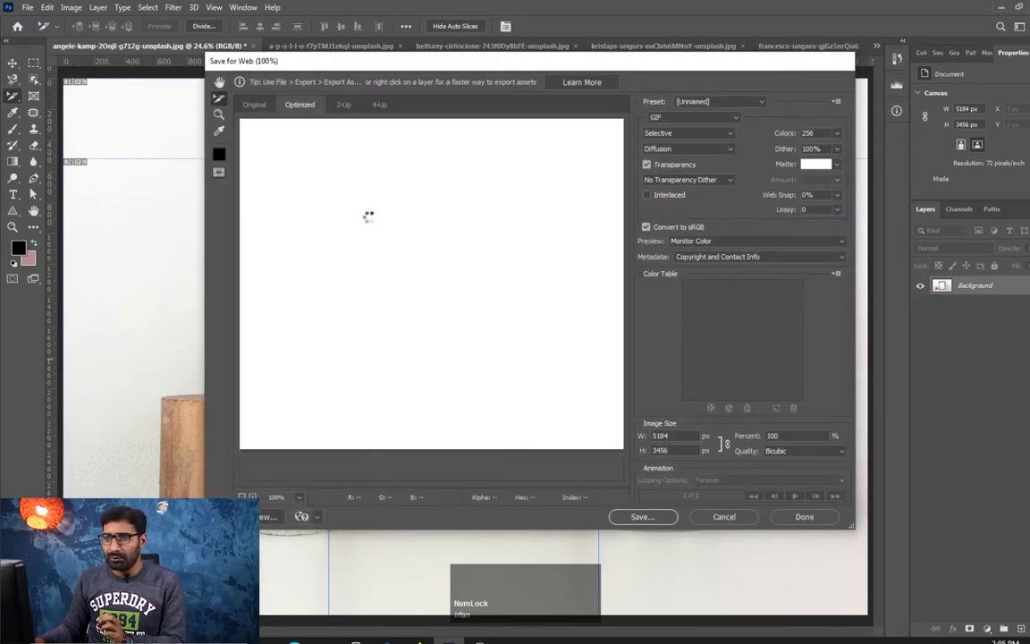
{"action": "left_click_drag", "start_coordinate": [262, 60], "coordinate": [178, 66]}
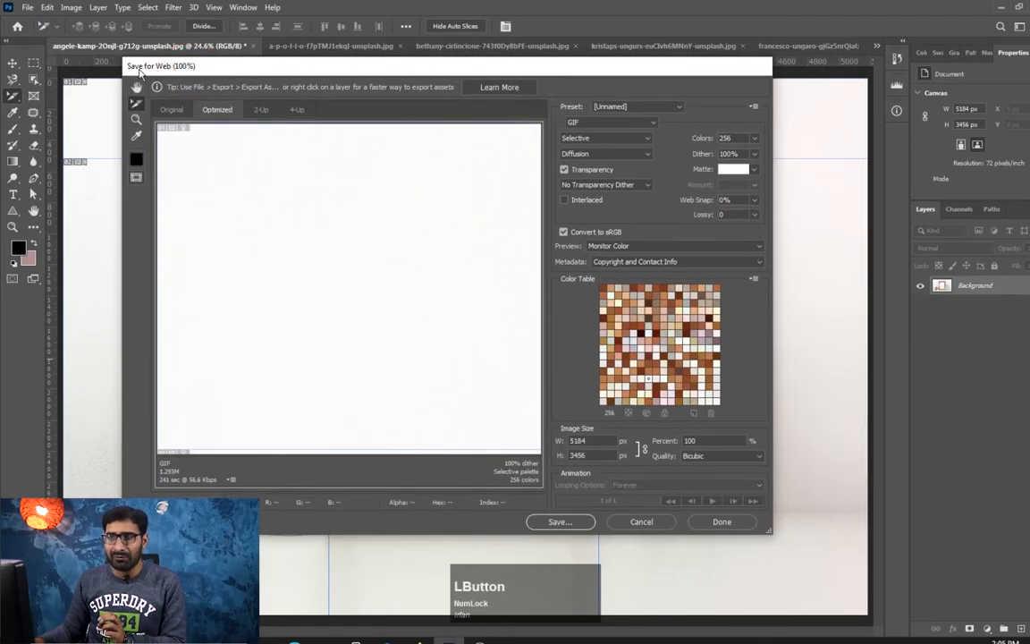
{"action": "left_click_drag", "start_coordinate": [174, 69], "coordinate": [132, 69]}
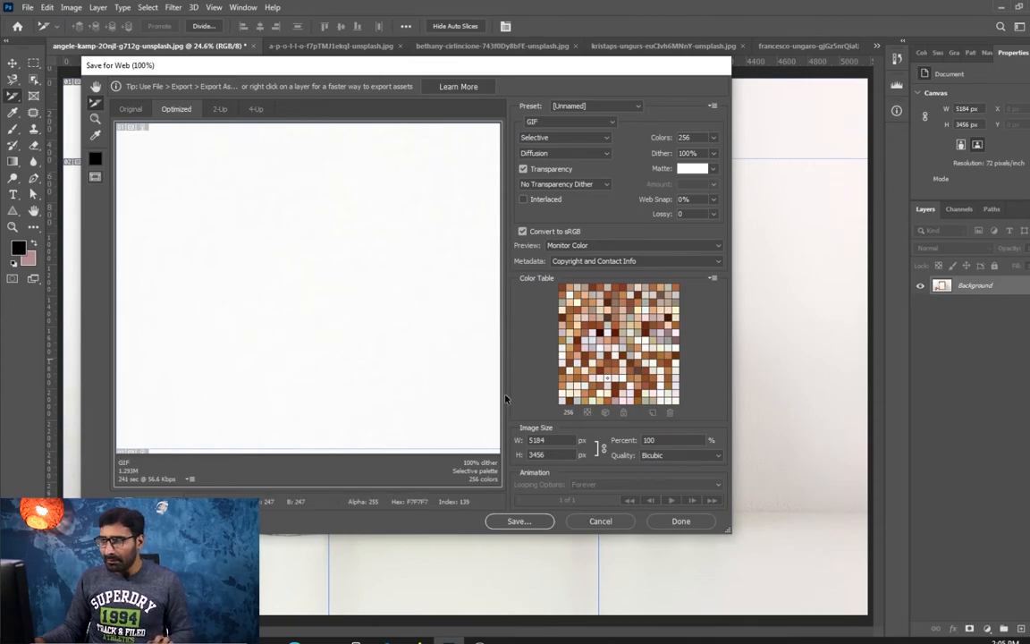
{"action": "left_click_drag", "start_coordinate": [492, 69], "coordinate": [499, 83]}
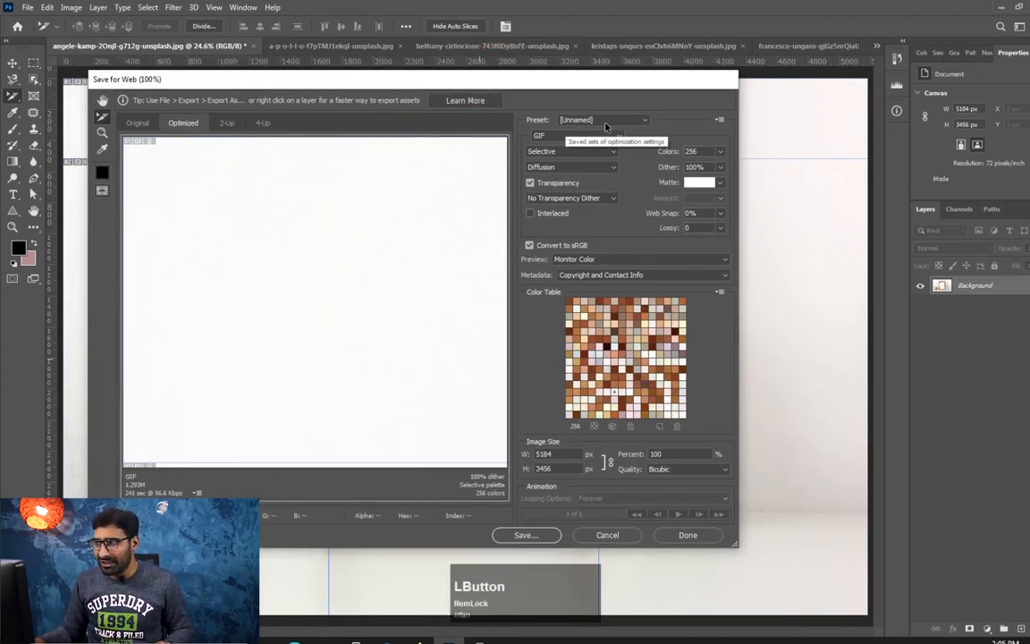
{"action": "left_click", "coordinate": [605, 136]}
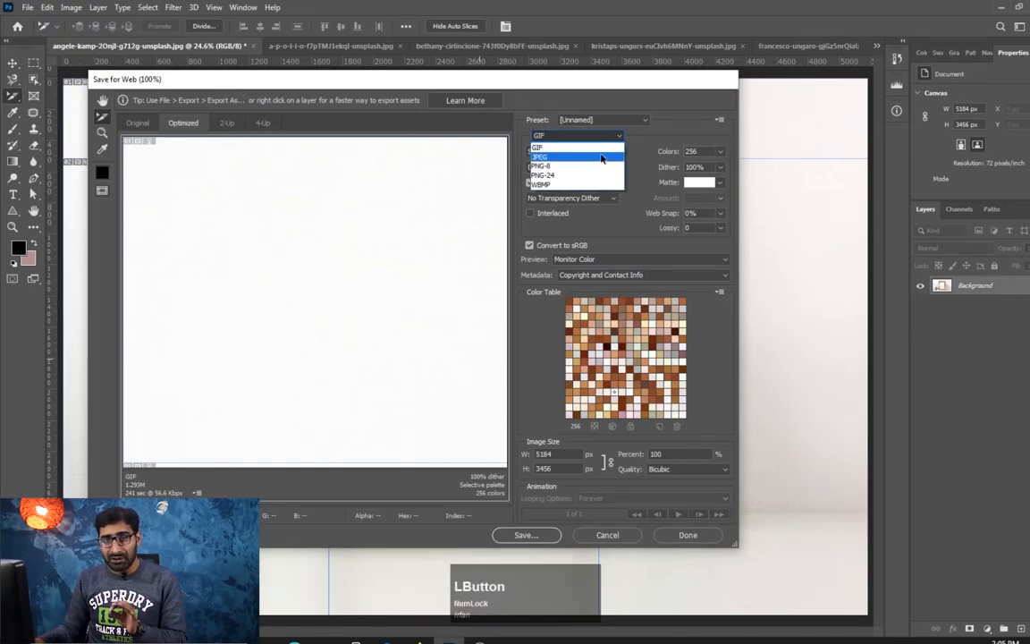
{"action": "left_click", "coordinate": [601, 157]}
{"action": "left_click", "coordinate": [604, 134]}
{"action": "left_click", "coordinate": [593, 163]}
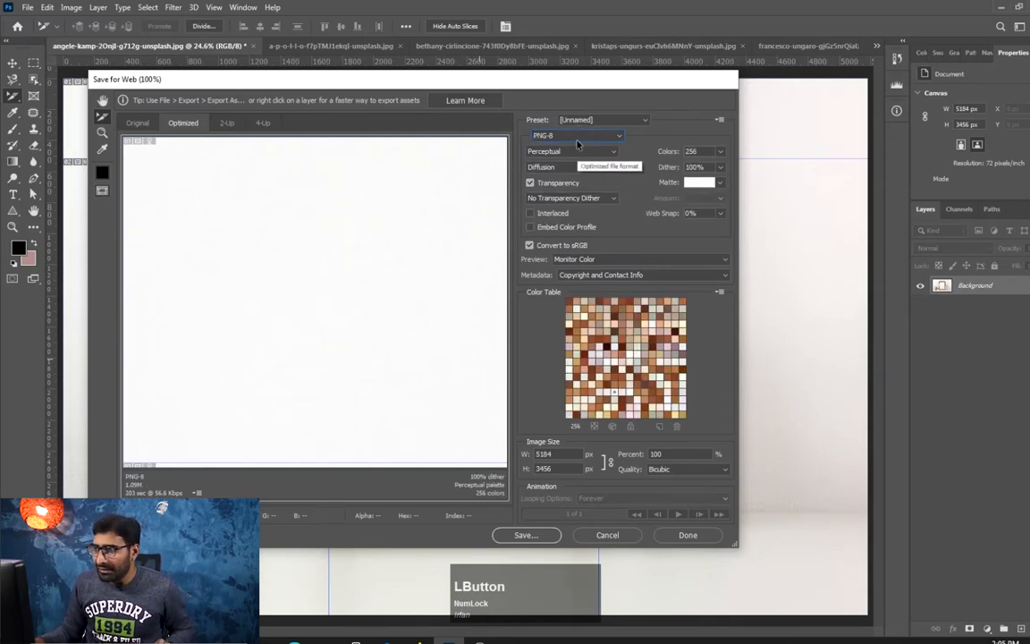
{"action": "left_click", "coordinate": [577, 139]}
{"action": "left_click", "coordinate": [584, 161]}
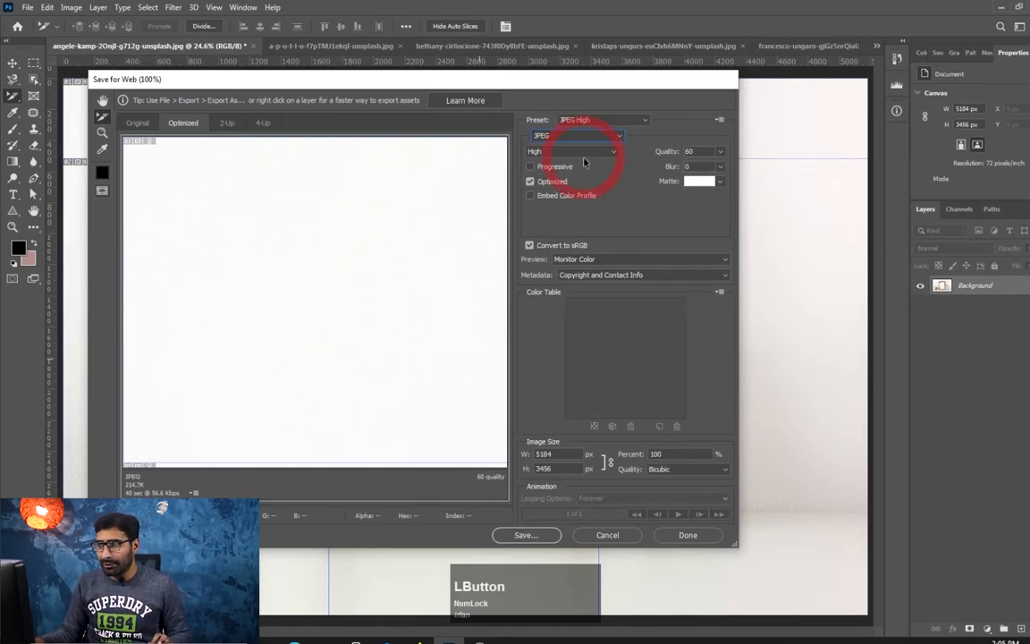
Choose the High quality preset for the JPEG export with a quality value of 60.
{"action": "left_click", "coordinate": [545, 151]}
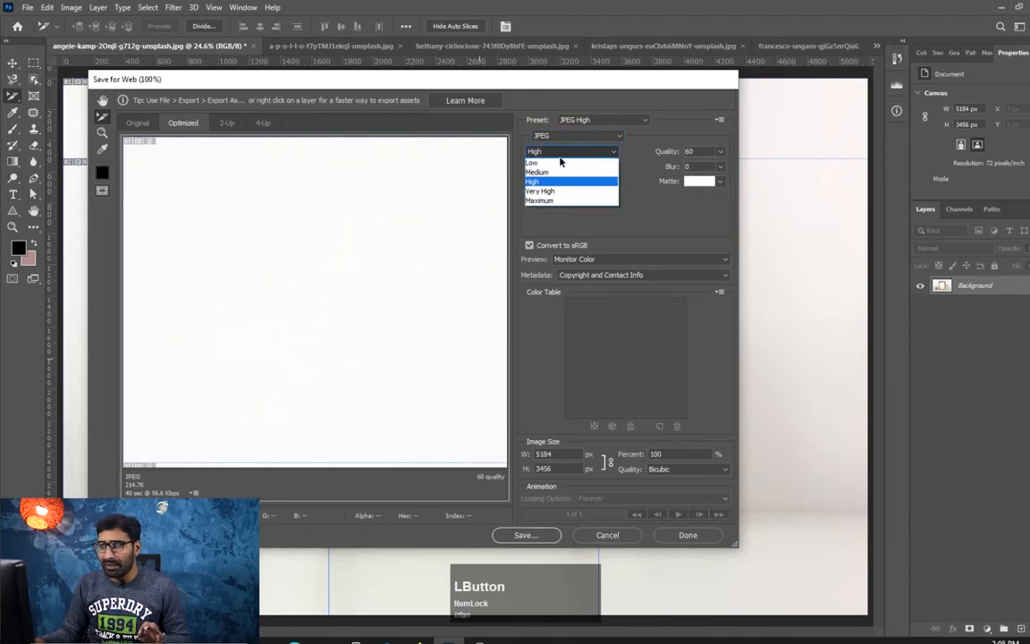
{"action": "left_click", "coordinate": [537, 182]}
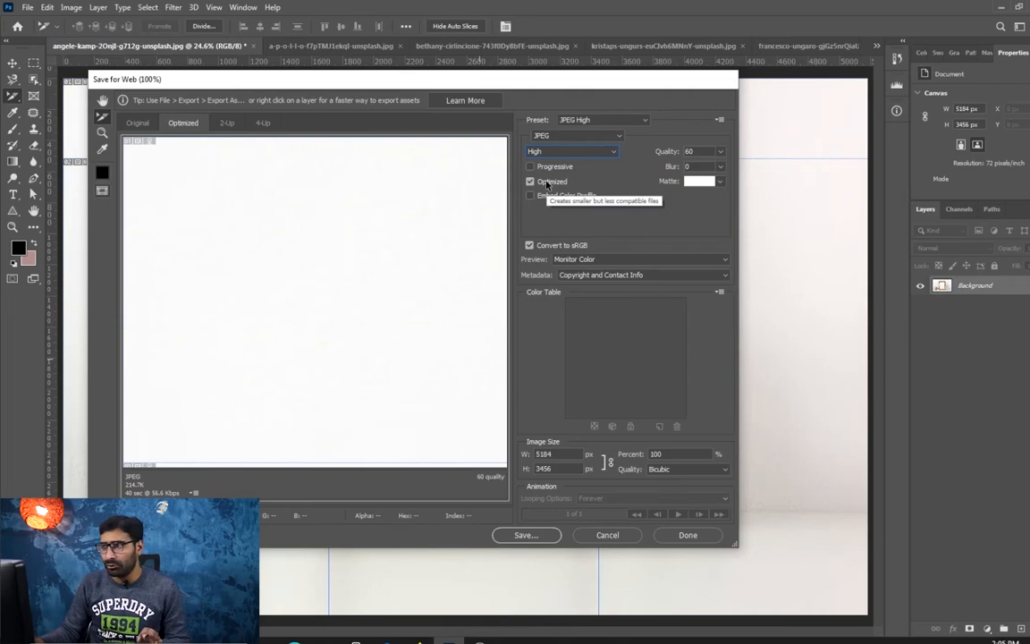
{"action": "left_click", "coordinate": [720, 152]}
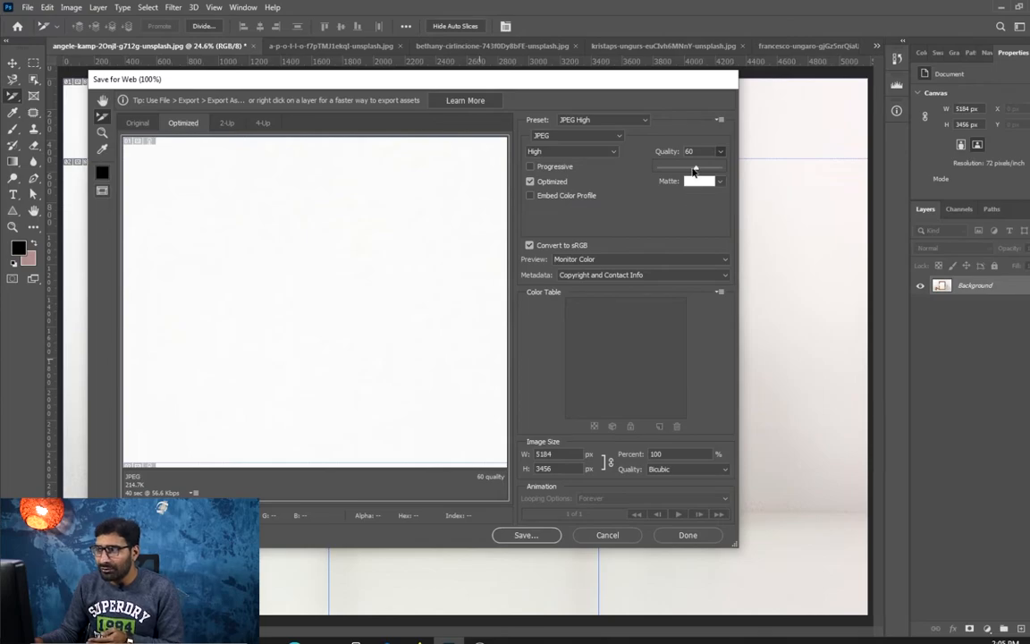
{"action": "mouse_move", "coordinate": [697, 172]}
{"action": "left_mouse_down"}
{"action": "mouse_move", "coordinate": [715, 172]}
{"action": "mouse_move", "coordinate": [696, 168]}
{"action": "left_mouse_up"}
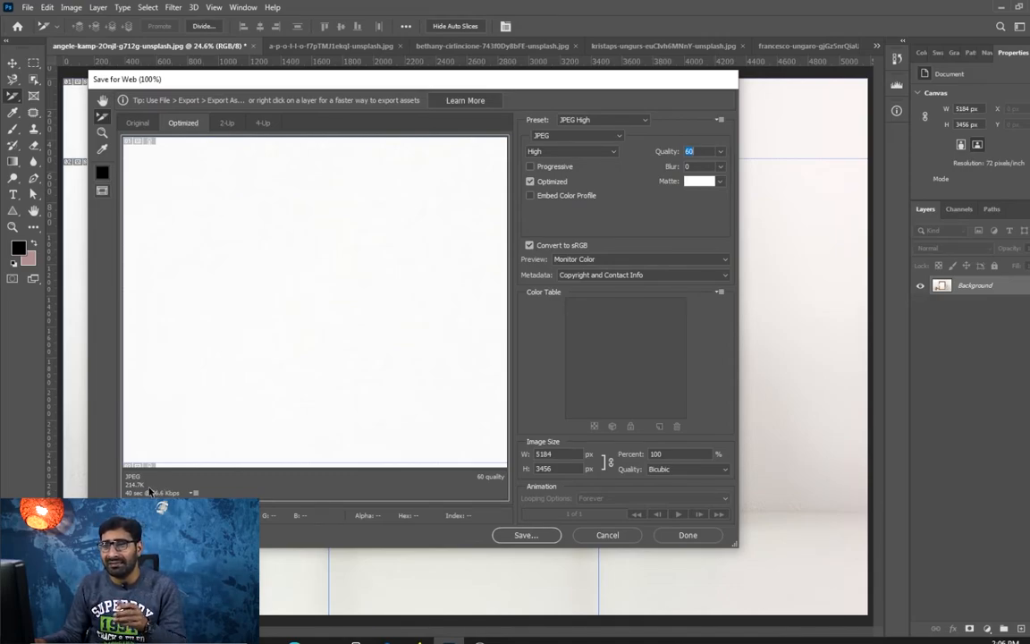
Try the Very High and Maximum quality levels for the JPEG export and return it to High.
{"action": "left_click", "coordinate": [599, 157]}
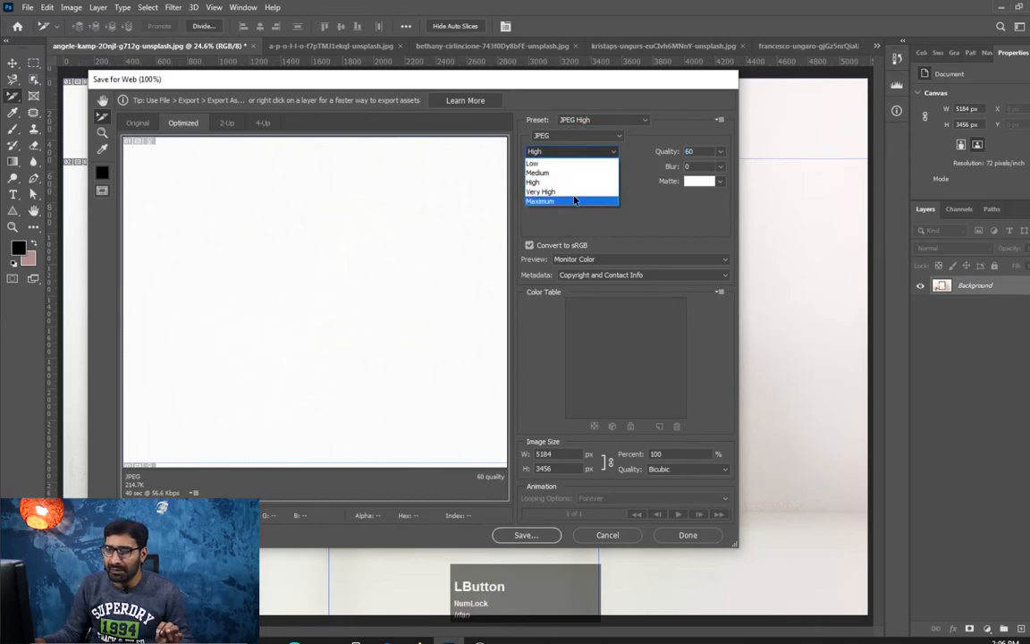
{"action": "left_click", "coordinate": [544, 191]}
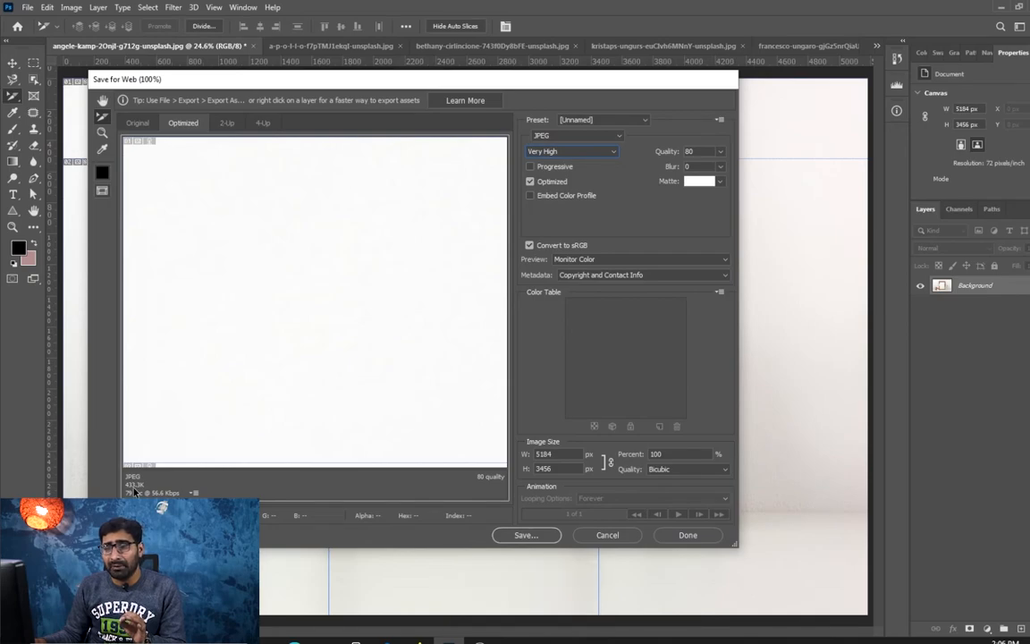
{"action": "left_click", "coordinate": [572, 151]}
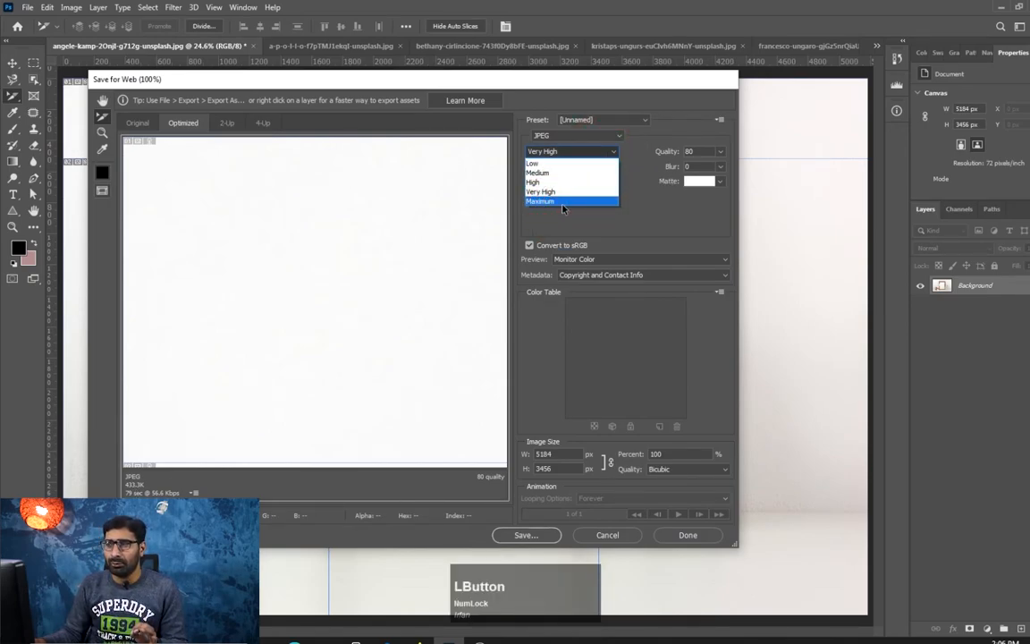
{"action": "left_click", "coordinate": [563, 203]}
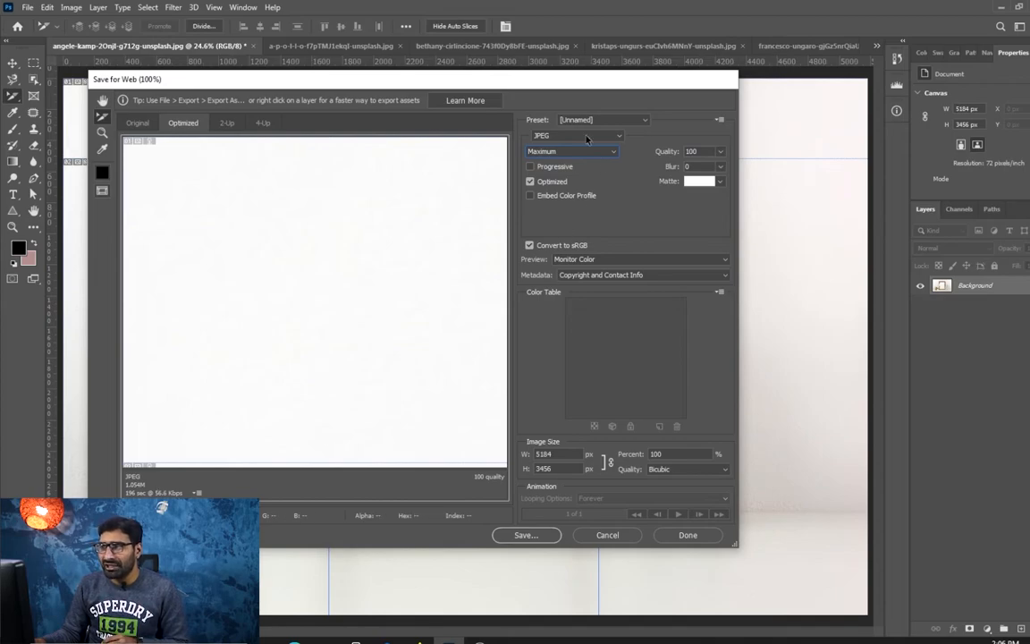
{"action": "left_click", "coordinate": [576, 152]}
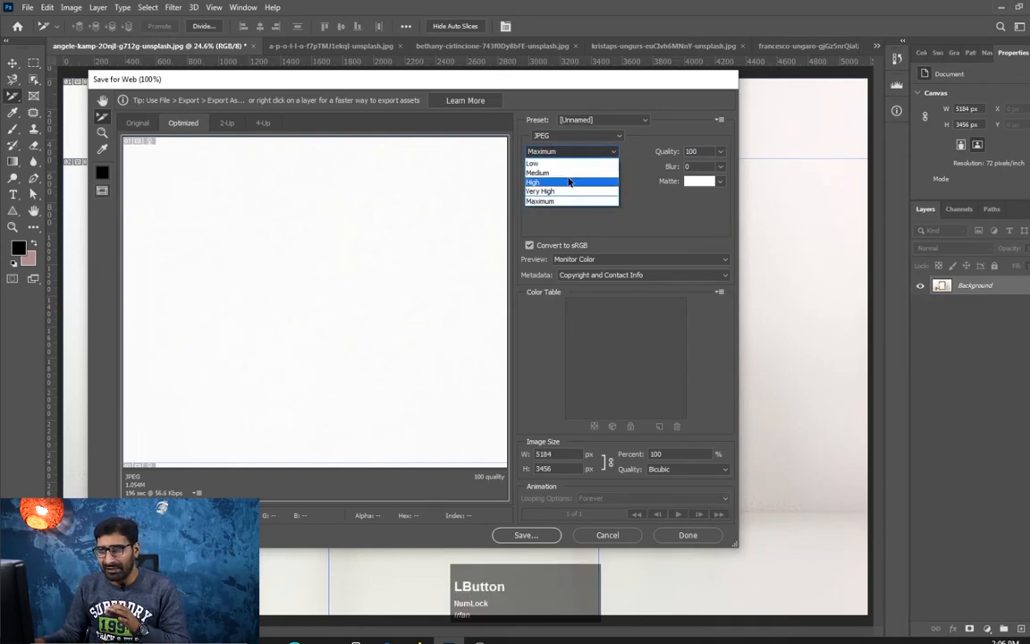
{"action": "left_click", "coordinate": [569, 181]}
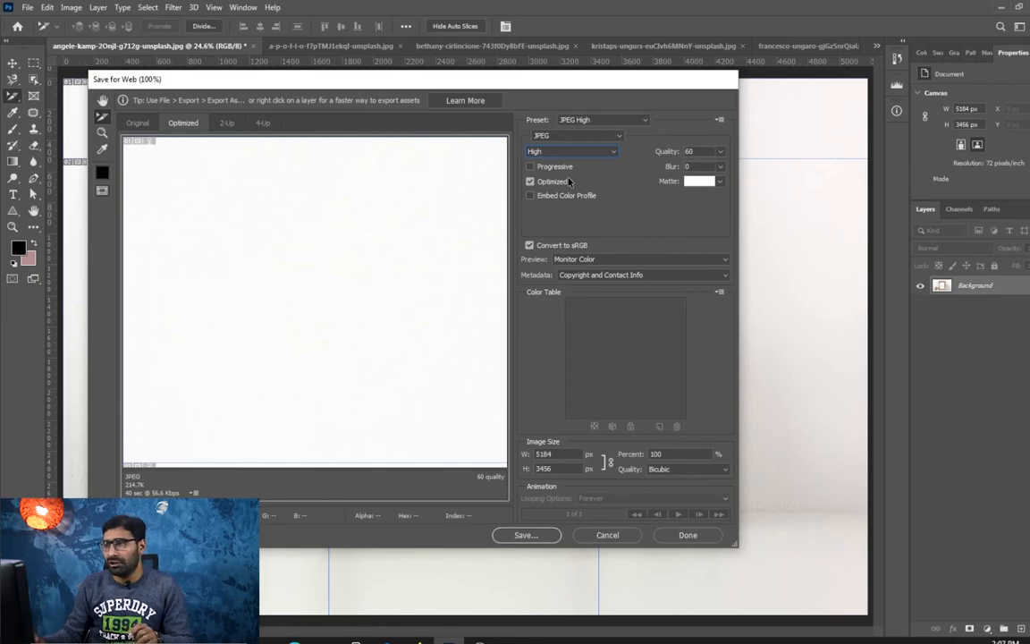
Save the optimized JPEG into the Desktop's test folder as Images Only, exporting only the Selected Slices.
{"action": "left_click", "coordinate": [537, 540]}
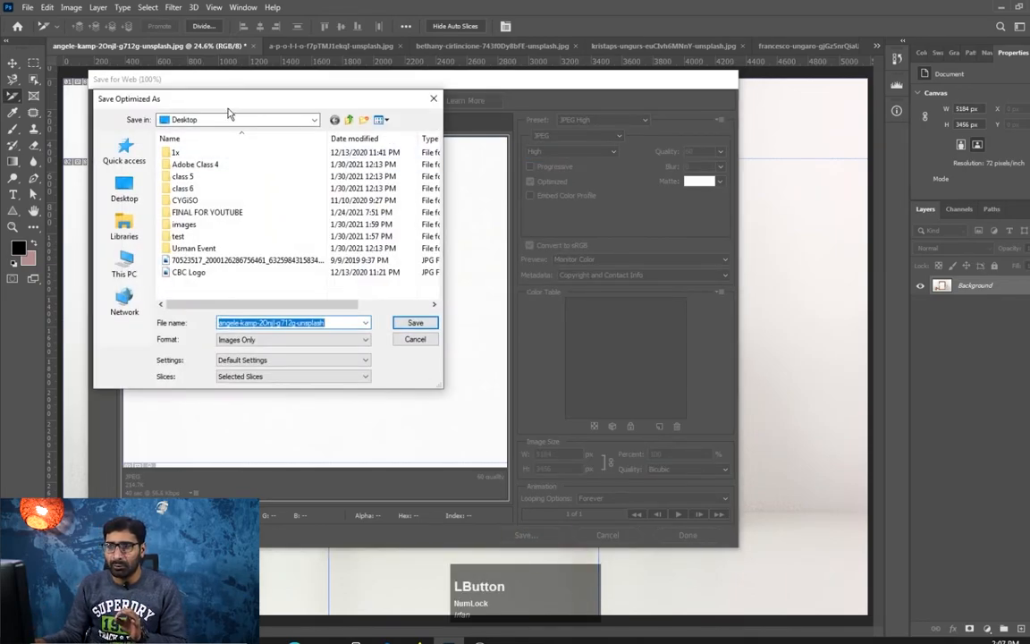
{"action": "left_click_drag", "start_coordinate": [222, 104], "coordinate": [491, 165]}
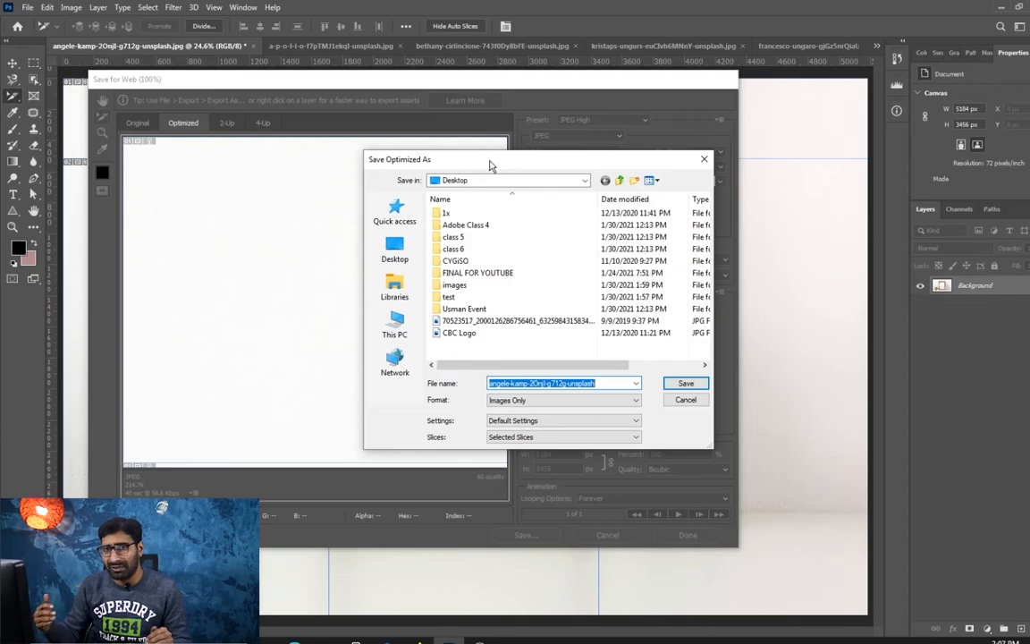
{"action": "double_click", "coordinate": [467, 297]}
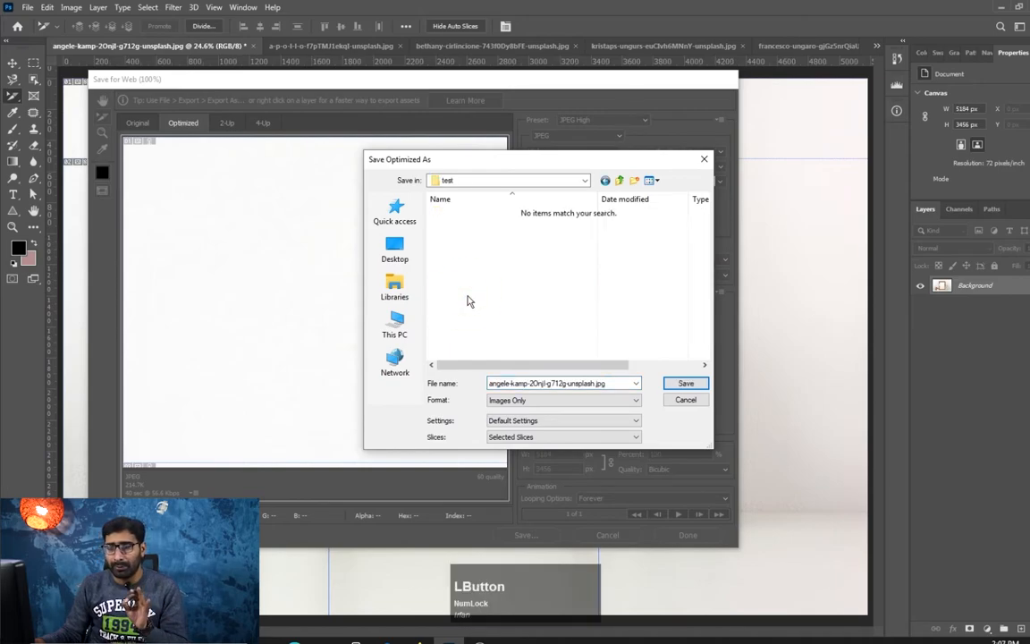
{"action": "left_click", "coordinate": [583, 438]}
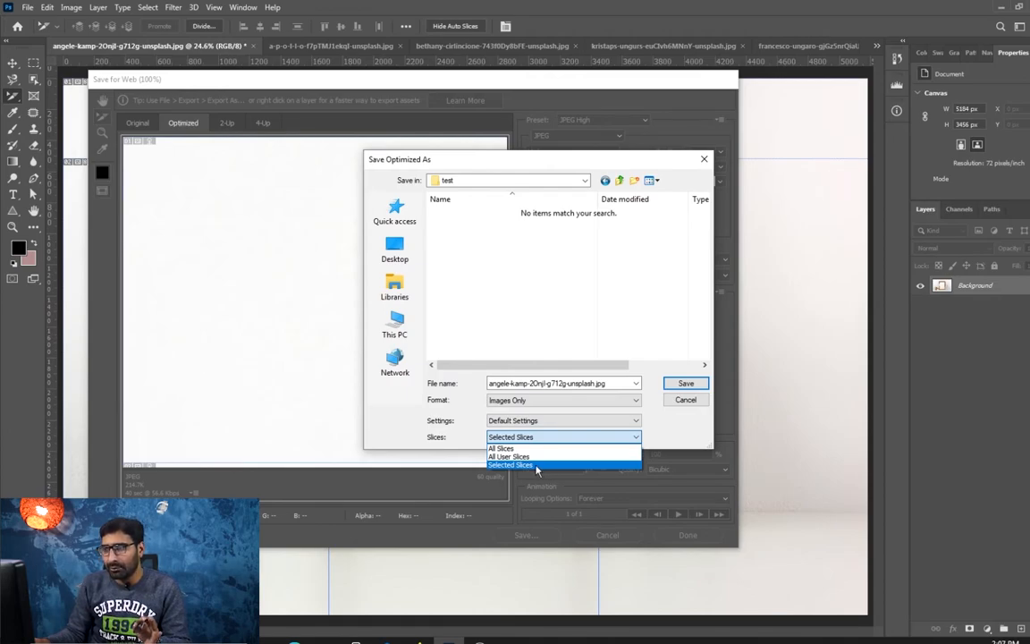
{"action": "left_click", "coordinate": [535, 465]}
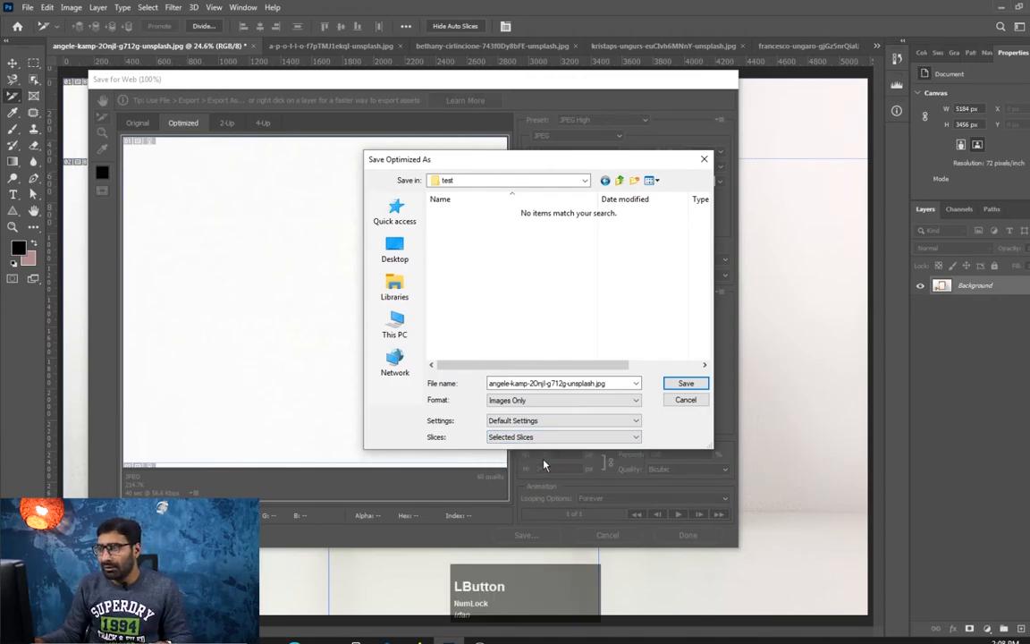
{"action": "left_click", "coordinate": [685, 384]}
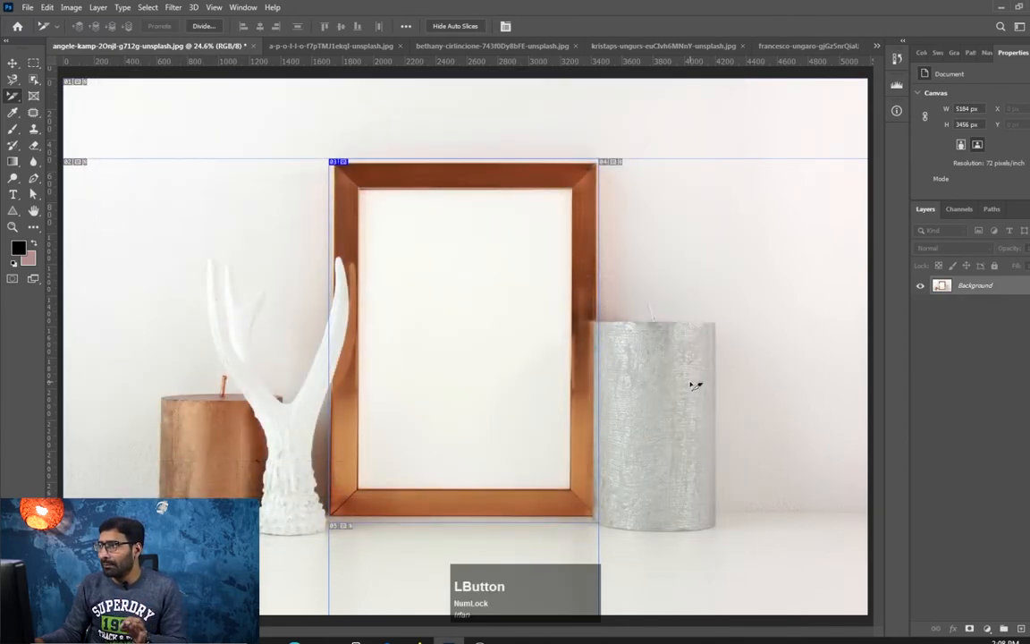
Switch to the desktop and open the exported image 3 from the images subfolder of the test folder.
{"action": "left_click", "coordinate": [1003, 9]}
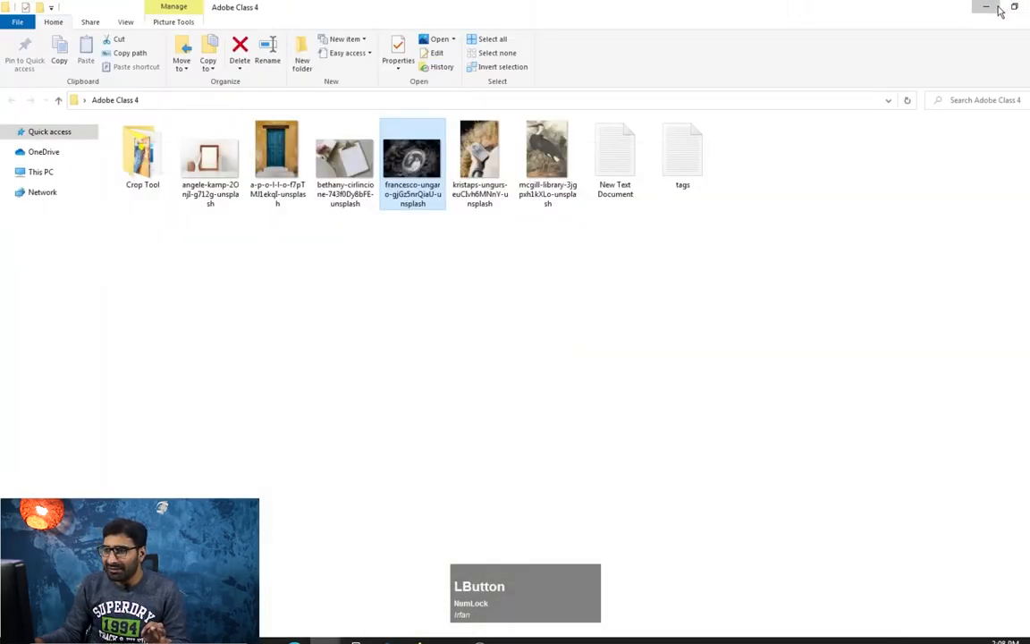
{"action": "left_click", "coordinate": [986, 7]}
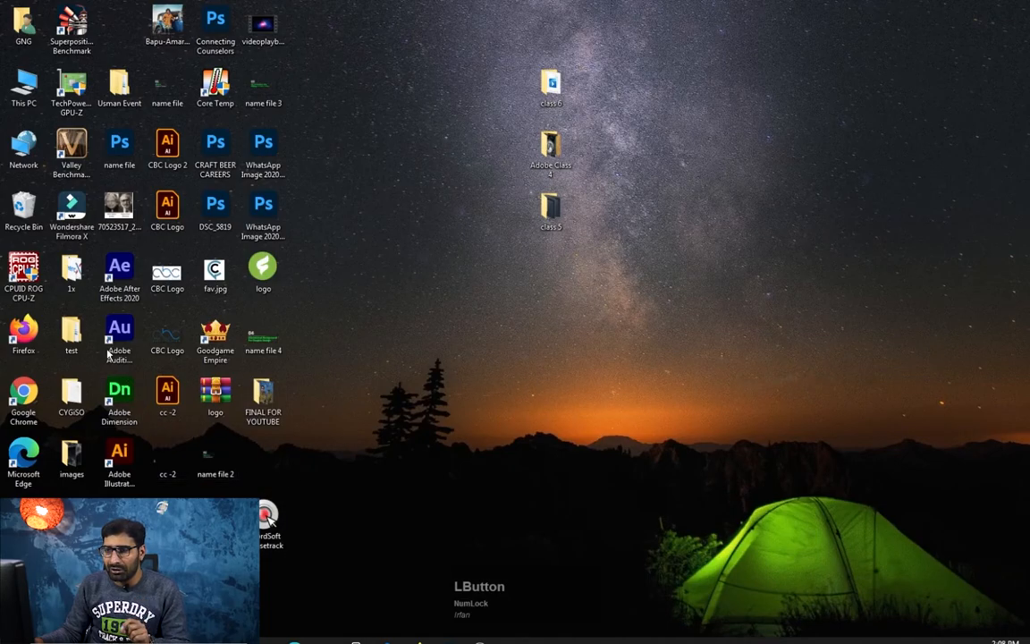
{"action": "double_click", "coordinate": [73, 334]}
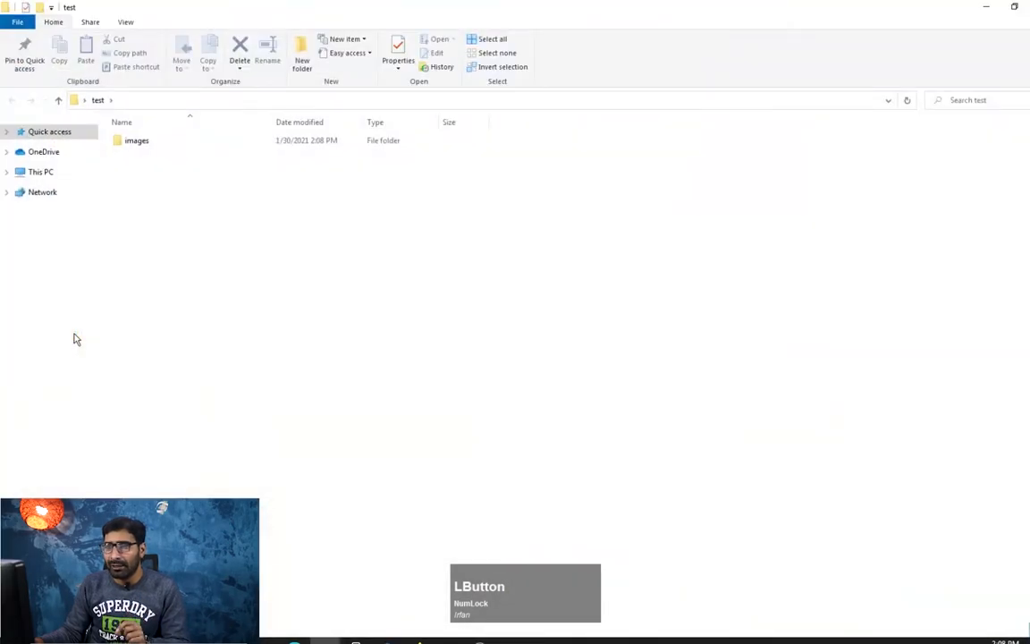
{"action": "double_click", "coordinate": [147, 149]}
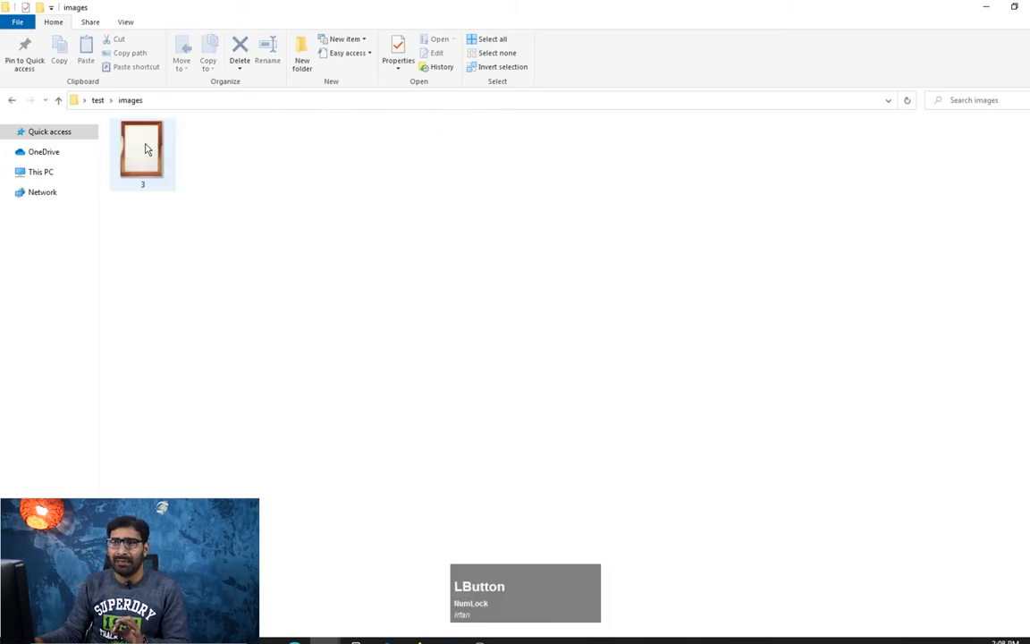
{"action": "double_click", "coordinate": [146, 159]}
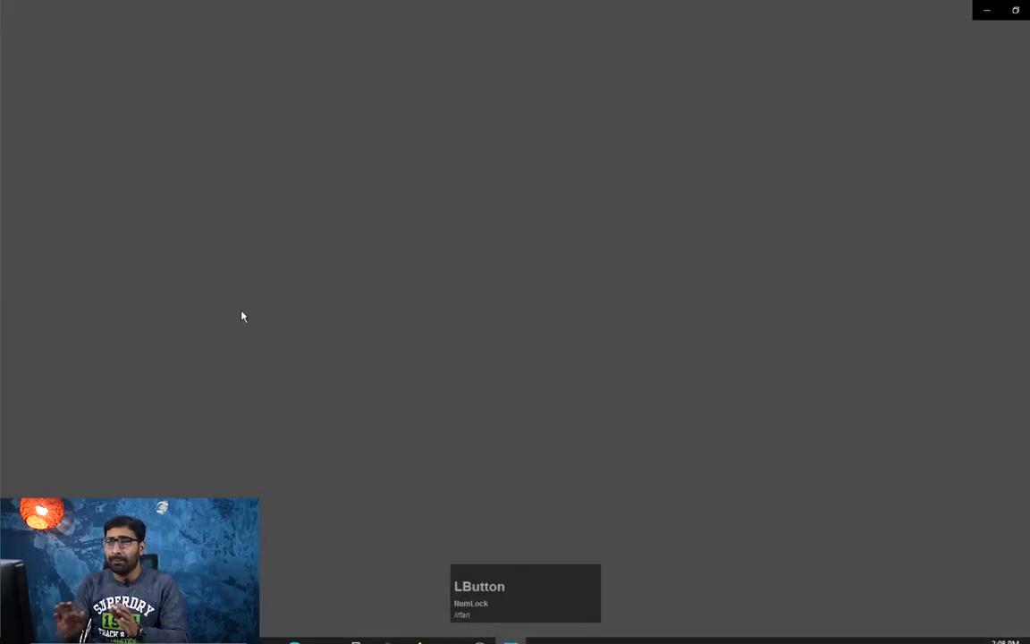